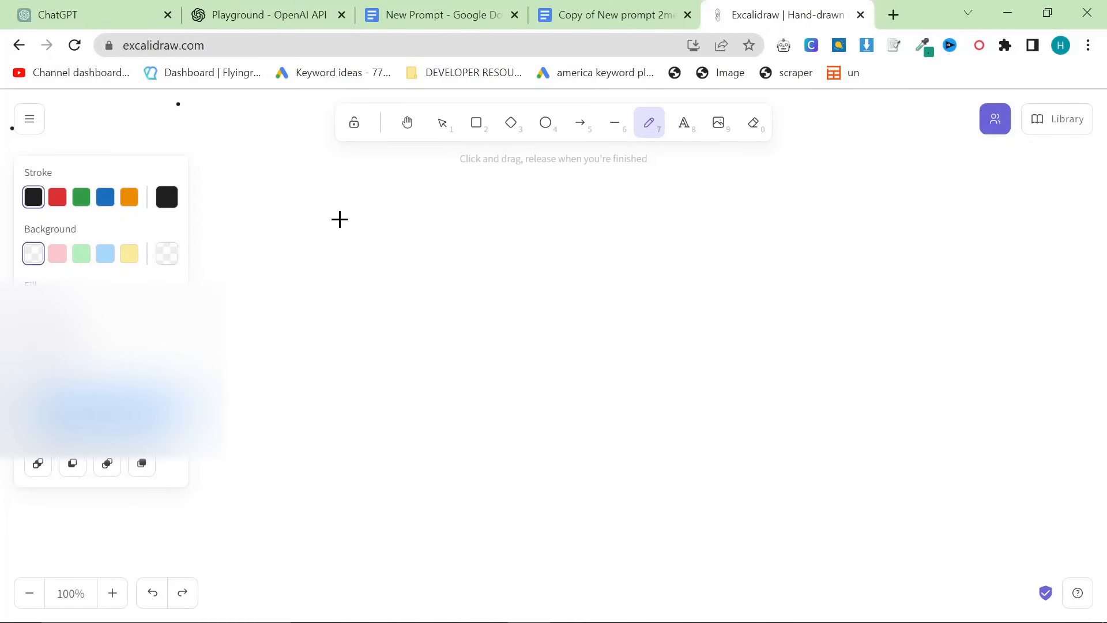
# - Handwrite the heading "time vs. money" in black across the canvas and draw a long underline beneath it
pyautogui.moveTo(303, 187); pyautogui.dragTo(303, 264)
pyautogui.moveTo(291, 237)
pyautogui.mouseDown()
pyautogui.moveTo(336, 228)
pyautogui.moveTo(340, 258)
pyautogui.moveTo(469, 254)
pyautogui.mouseUp()
pyautogui.click(341, 203)
pyautogui.moveTo(537, 223)
pyautogui.mouseDown()
pyautogui.moveTo(562, 222)
pyautogui.moveTo(590, 259)
pyautogui.mouseUp()
pyautogui.click(626, 253)
pyautogui.moveTo(683, 232)
pyautogui.mouseDown()
pyautogui.moveTo(761, 261)
pyautogui.moveTo(870, 240)
pyautogui.moveTo(808, 294)
pyautogui.mouseUp()
pyautogui.moveTo(285, 302); pyautogui.dragTo(1063, 276)
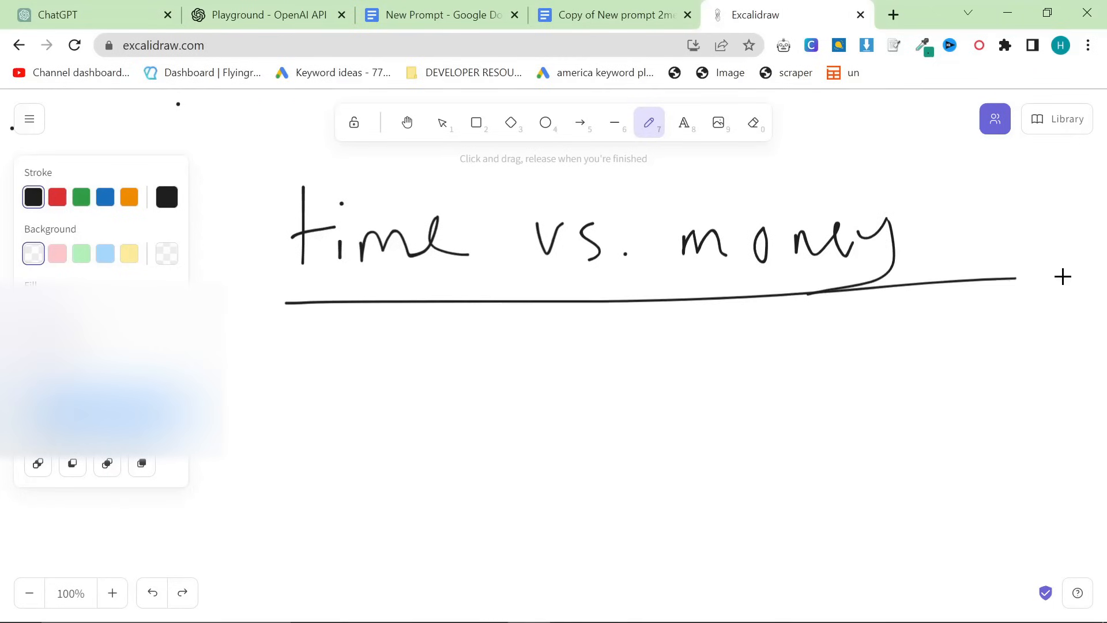
# - Draw two long vertical dividers on either side of "vs." to split the canvas into comparison columns
pyautogui.moveTo(498, 160); pyautogui.dragTo(508, 297)
pyautogui.moveTo(519, 534); pyautogui.dragTo(506, 614)
pyautogui.moveTo(654, 153); pyautogui.dragTo(690, 620)
# - Emphasize the words "time" and "money" by underlining and circling each one in black
pyautogui.moveTo(263, 279); pyautogui.dragTo(494, 268)
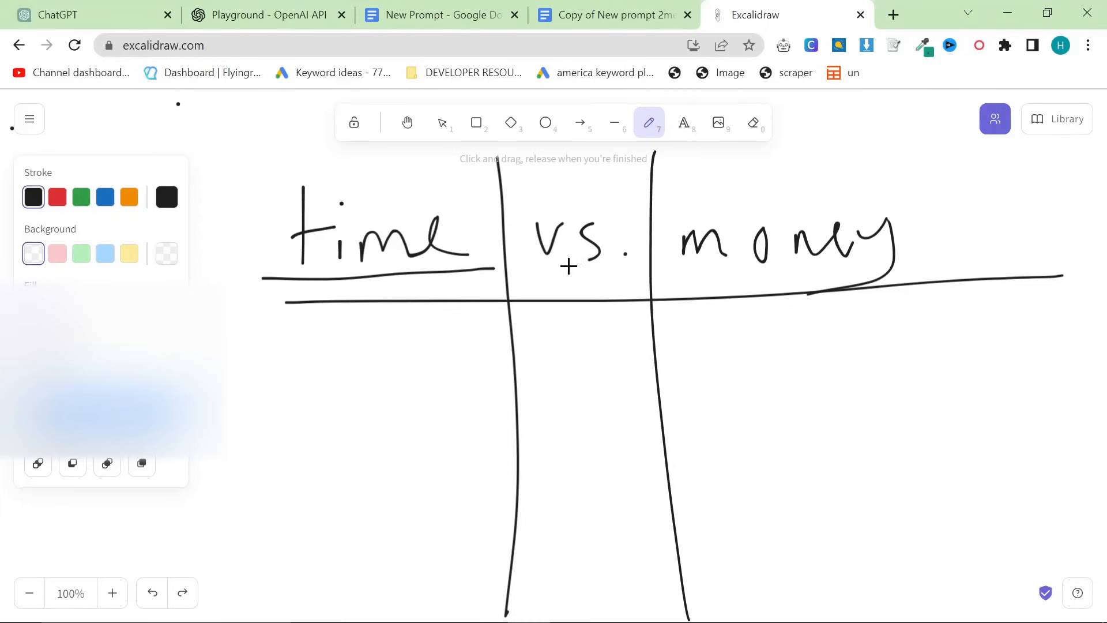
pyautogui.moveTo(650, 279); pyautogui.dragTo(931, 260)
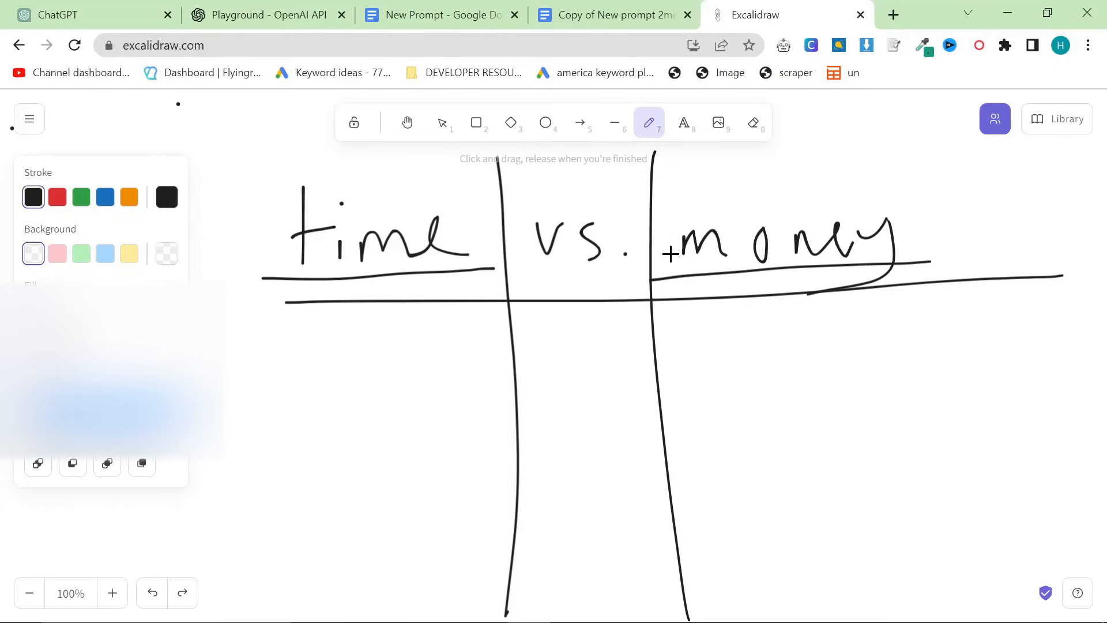
pyautogui.moveTo(654, 202)
pyautogui.mouseDown()
pyautogui.moveTo(769, 176)
pyautogui.moveTo(853, 260)
pyautogui.moveTo(677, 276)
pyautogui.mouseUp()
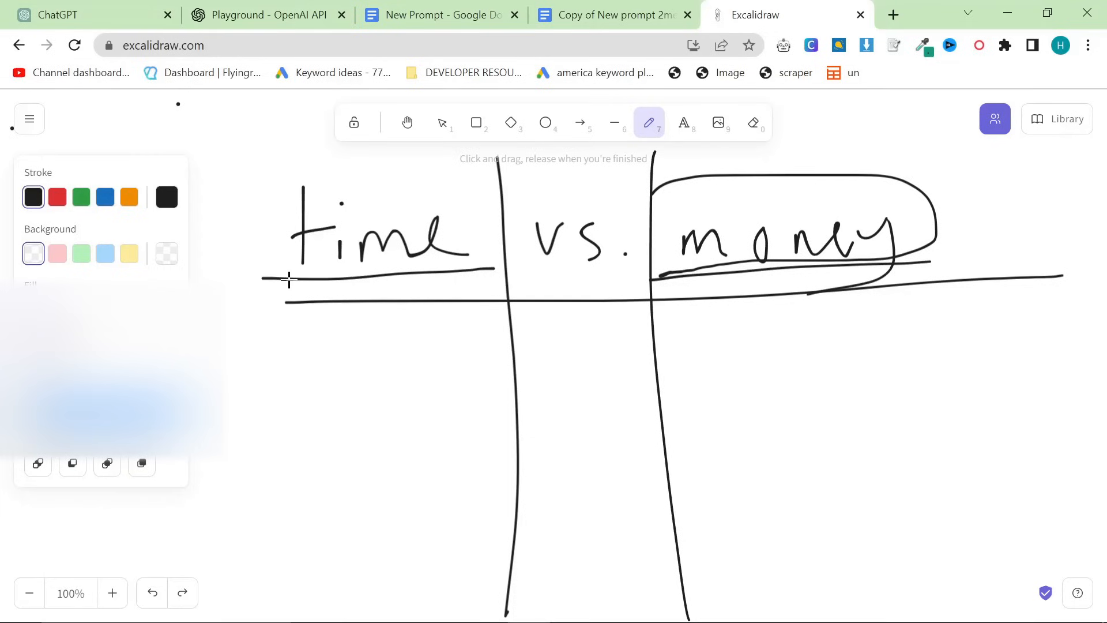
pyautogui.moveTo(288, 279)
pyautogui.mouseDown()
pyautogui.moveTo(227, 173)
pyautogui.moveTo(486, 197)
pyautogui.moveTo(420, 269)
pyautogui.mouseUp()
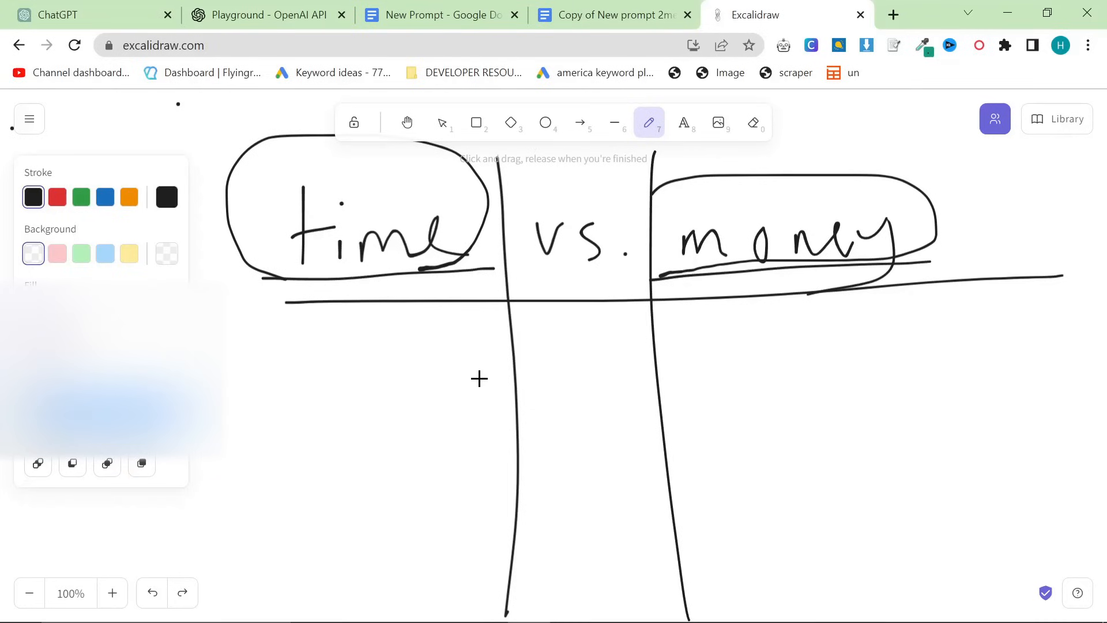
# - Handwrite "ChatGPT" in red in the column under "time" and circle it several times
pyautogui.click(57, 196)
pyautogui.moveTo(262, 354)
pyautogui.mouseDown()
pyautogui.moveTo(240, 361)
pyautogui.moveTo(263, 398)
pyautogui.mouseUp()
pyautogui.moveTo(283, 331); pyautogui.dragTo(285, 349)
pyautogui.moveTo(291, 398)
pyautogui.mouseDown()
pyautogui.moveTo(331, 395)
pyautogui.moveTo(379, 355)
pyautogui.moveTo(395, 381)
pyautogui.moveTo(433, 392)
pyautogui.moveTo(455, 384)
pyautogui.mouseUp()
pyautogui.moveTo(453, 369)
pyautogui.mouseDown()
pyautogui.moveTo(455, 414)
pyautogui.moveTo(459, 398)
pyautogui.moveTo(486, 418)
pyautogui.mouseUp()
pyautogui.moveTo(450, 356); pyautogui.dragTo(502, 353)
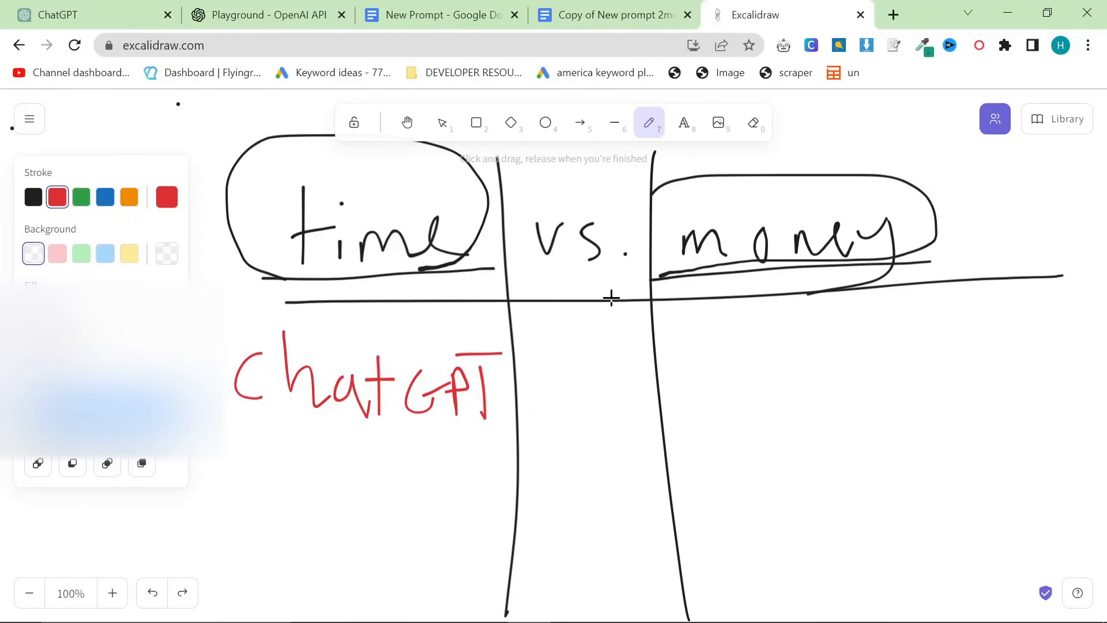
pyautogui.moveTo(430, 311)
pyautogui.mouseDown()
pyautogui.moveTo(223, 302)
pyautogui.moveTo(254, 383)
pyautogui.moveTo(226, 374)
pyautogui.mouseUp()
pyautogui.moveTo(251, 483); pyautogui.dragTo(530, 408)
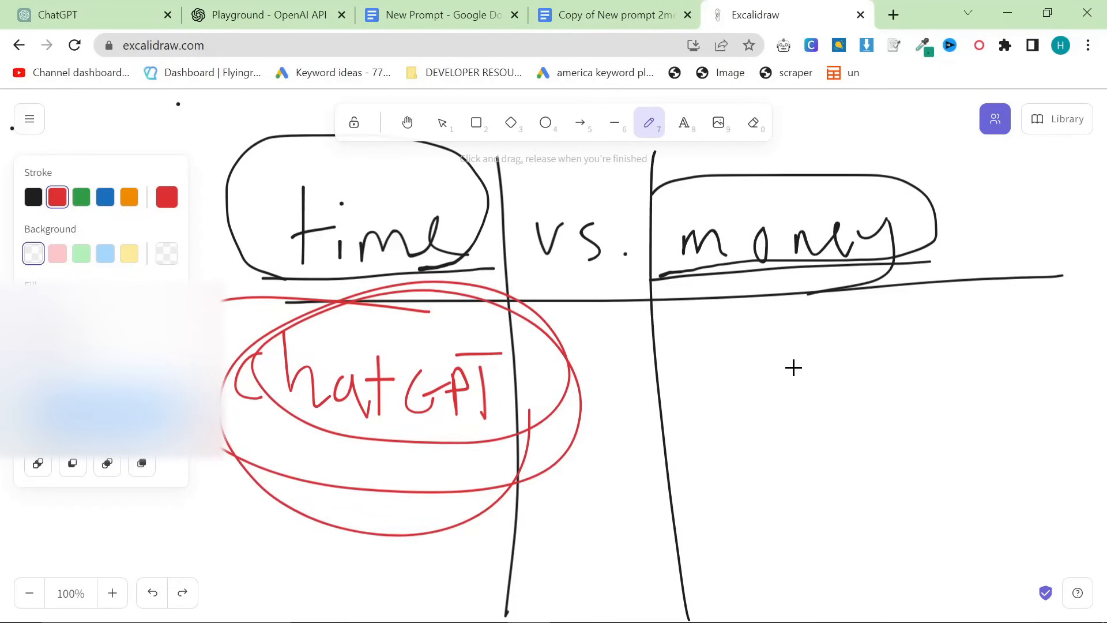
# - Handwrite "$50" in red in the column under "money", then underline and circle it
pyautogui.moveTo(754, 340); pyautogui.dragTo(746, 391)
pyautogui.moveTo(798, 348)
pyautogui.mouseDown()
pyautogui.moveTo(794, 385)
pyautogui.moveTo(798, 349)
pyautogui.mouseUp()
pyautogui.moveTo(719, 328)
pyautogui.mouseDown()
pyautogui.moveTo(687, 432)
pyautogui.moveTo(699, 362)
pyautogui.moveTo(685, 441)
pyautogui.mouseUp()
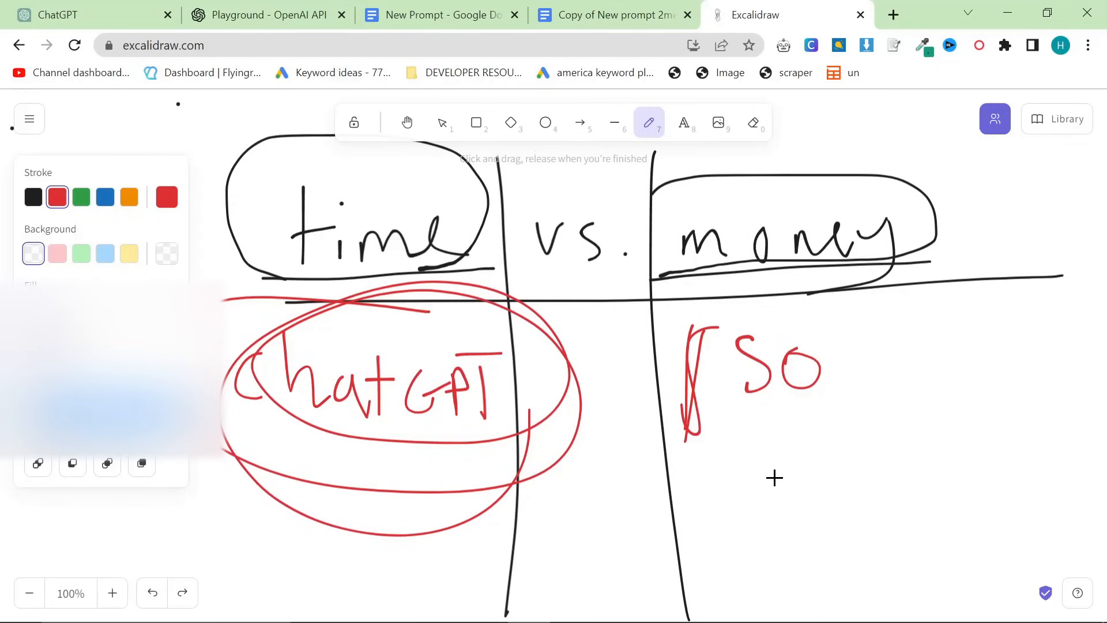
pyautogui.moveTo(676, 455); pyautogui.dragTo(865, 389)
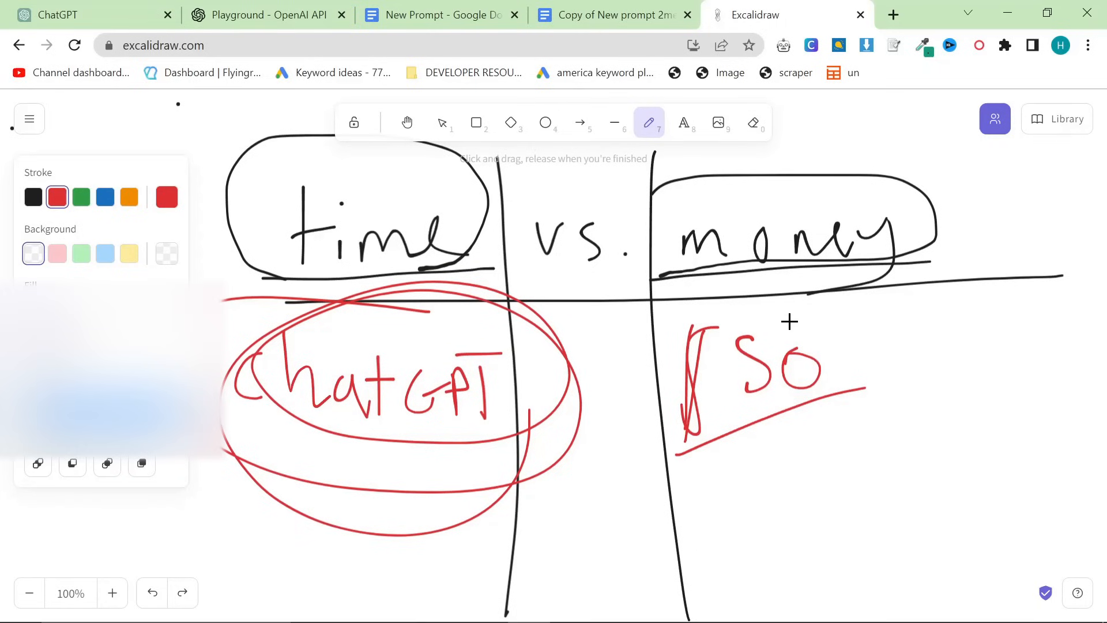
pyautogui.moveTo(707, 314)
pyautogui.mouseDown()
pyautogui.moveTo(784, 321)
pyautogui.moveTo(692, 336)
pyautogui.moveTo(698, 323)
pyautogui.mouseUp()
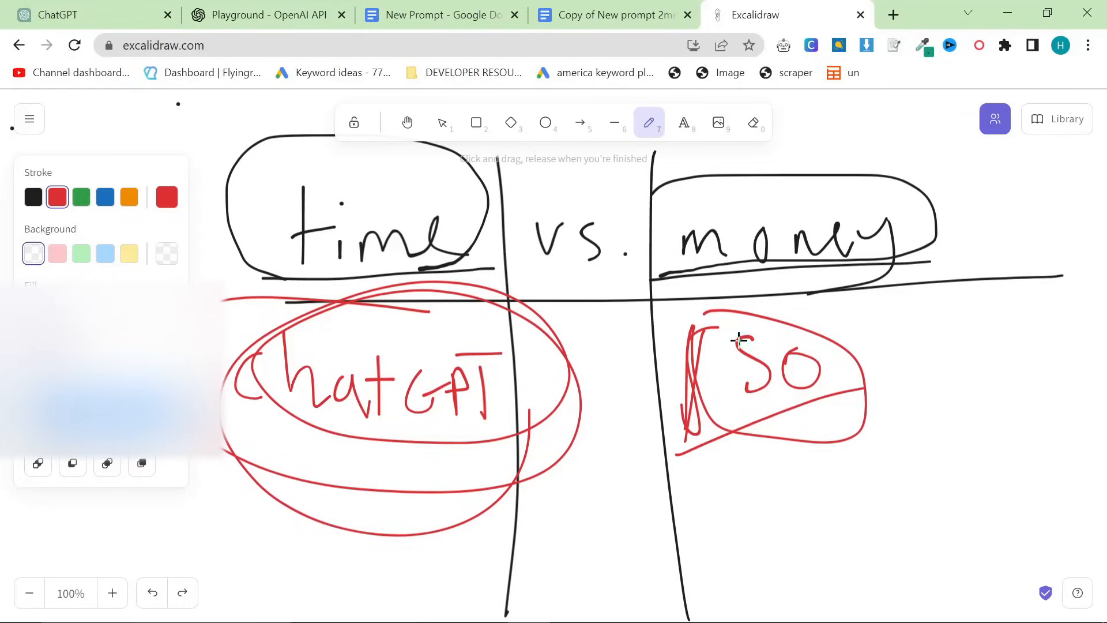
# - Switch to ChatGPT and the OpenAI Playground, and view the chat models available there without changing the gpt-4 selection
pyautogui.click(104, 15)
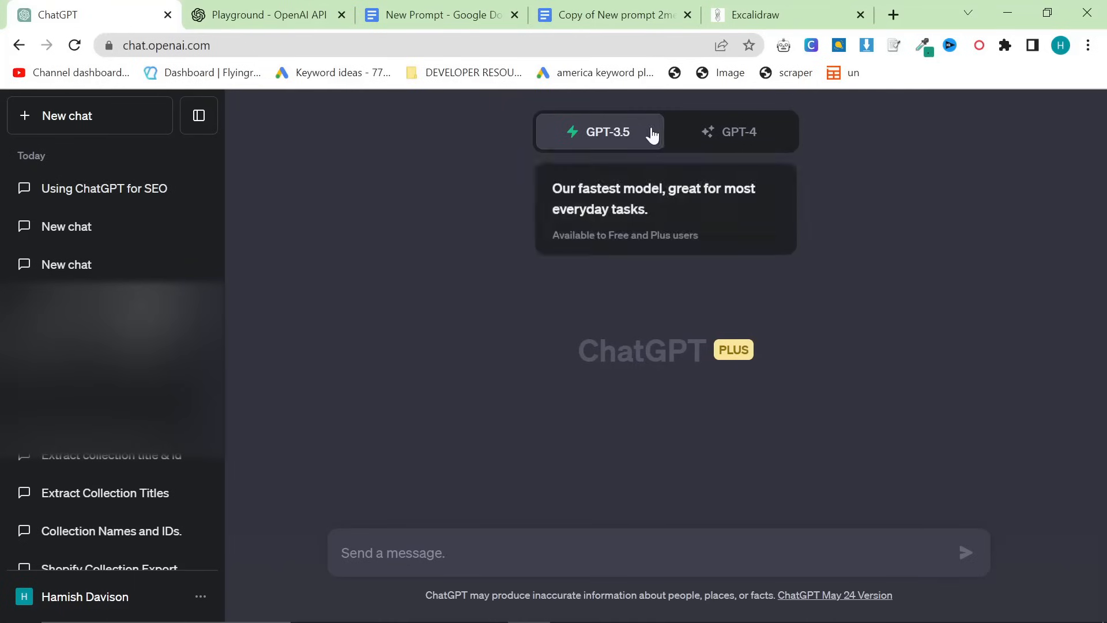
pyautogui.click(271, 15)
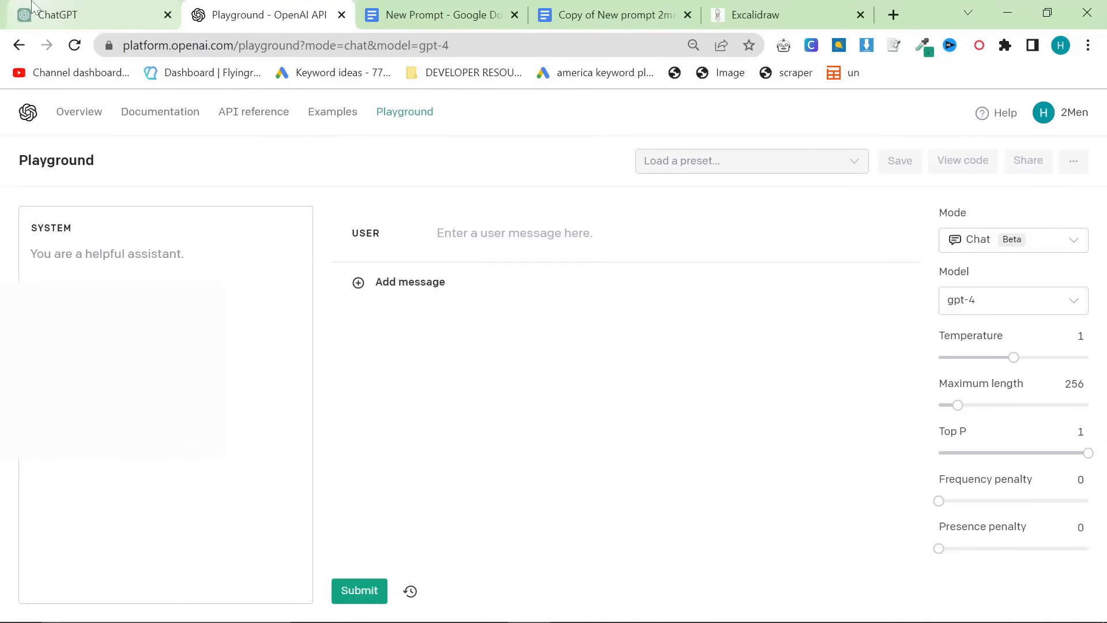
pyautogui.click(957, 311)
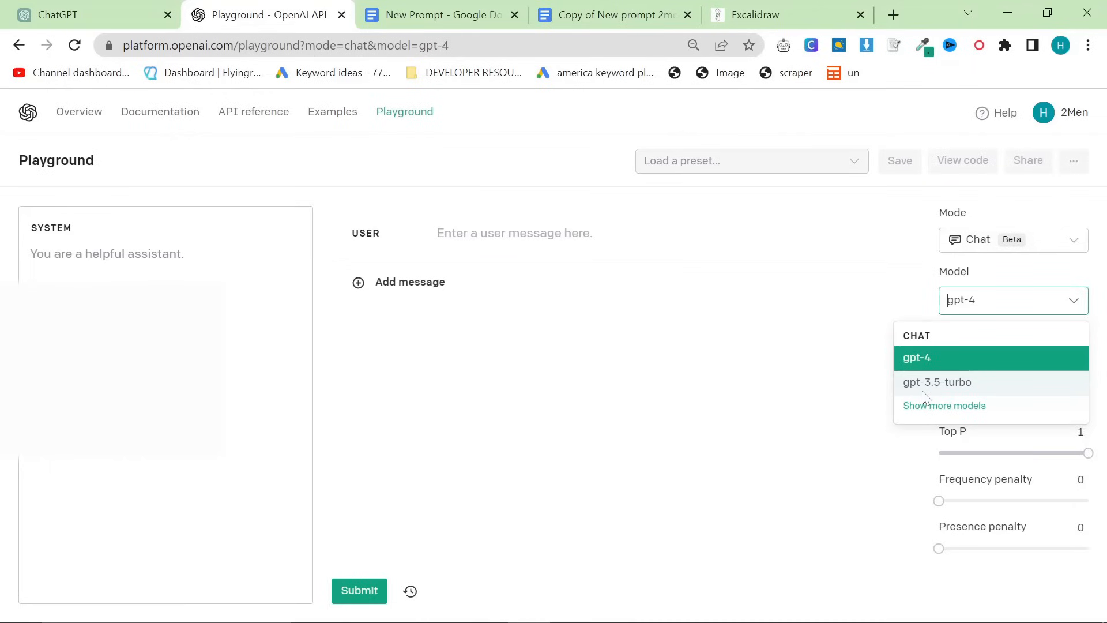
pyautogui.click(722, 377)
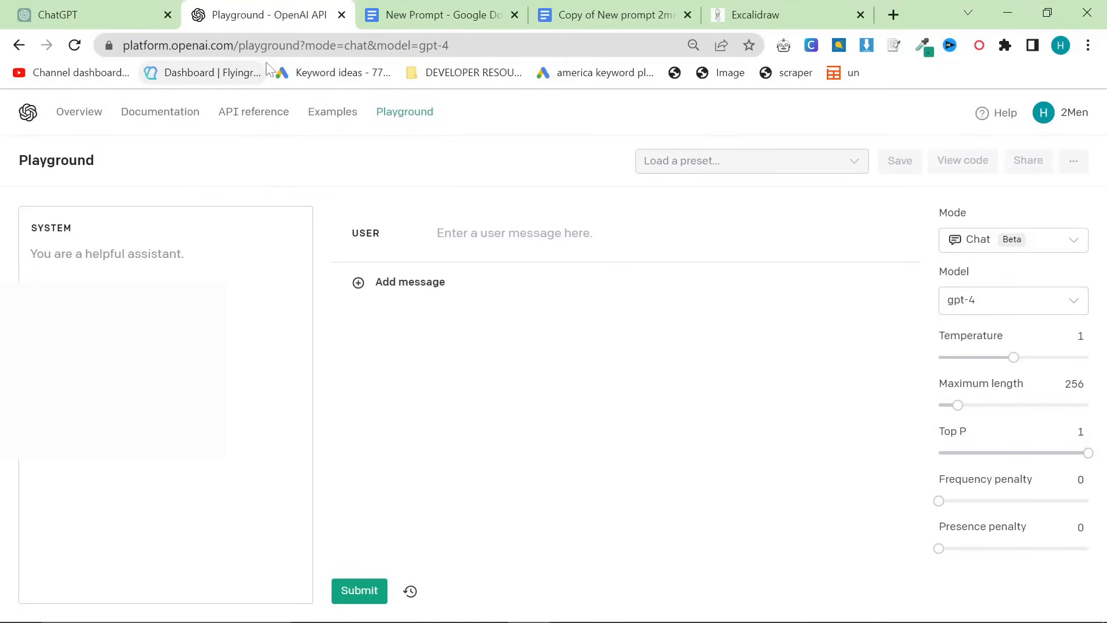
pyautogui.click(1006, 300)
pyautogui.click(669, 390)
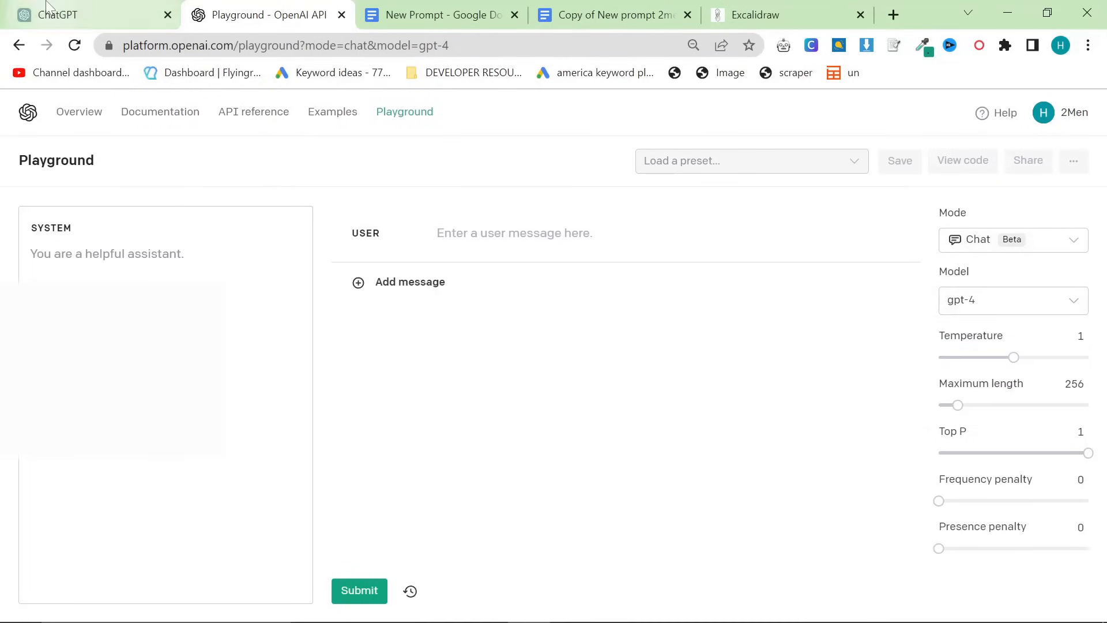
# - Return to ChatGPT and examine the GPT-4 options Default, Browse with Bing and Plugins, comparing them with the Playground
pyautogui.click(48, 7)
pyautogui.moveTo(719, 155)
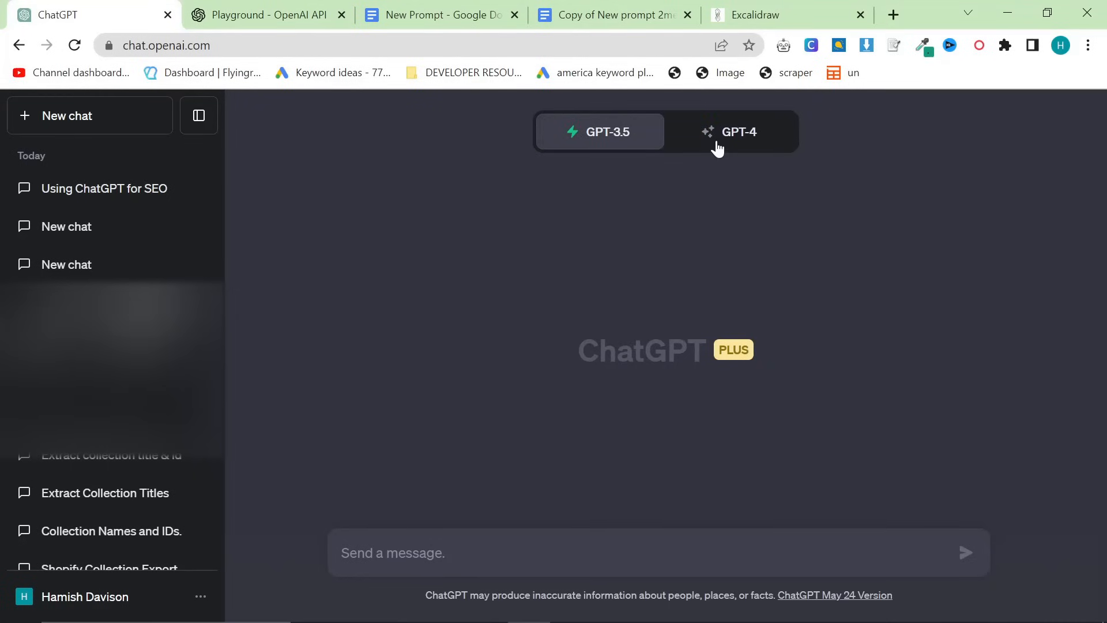
pyautogui.click(719, 144)
pyautogui.moveTo(584, 595); pyautogui.dragTo(426, 595)
pyautogui.click(393, 553)
pyautogui.click(226, 15)
pyautogui.click(170, 19)
pyautogui.moveTo(602, 148)
pyautogui.click(714, 140)
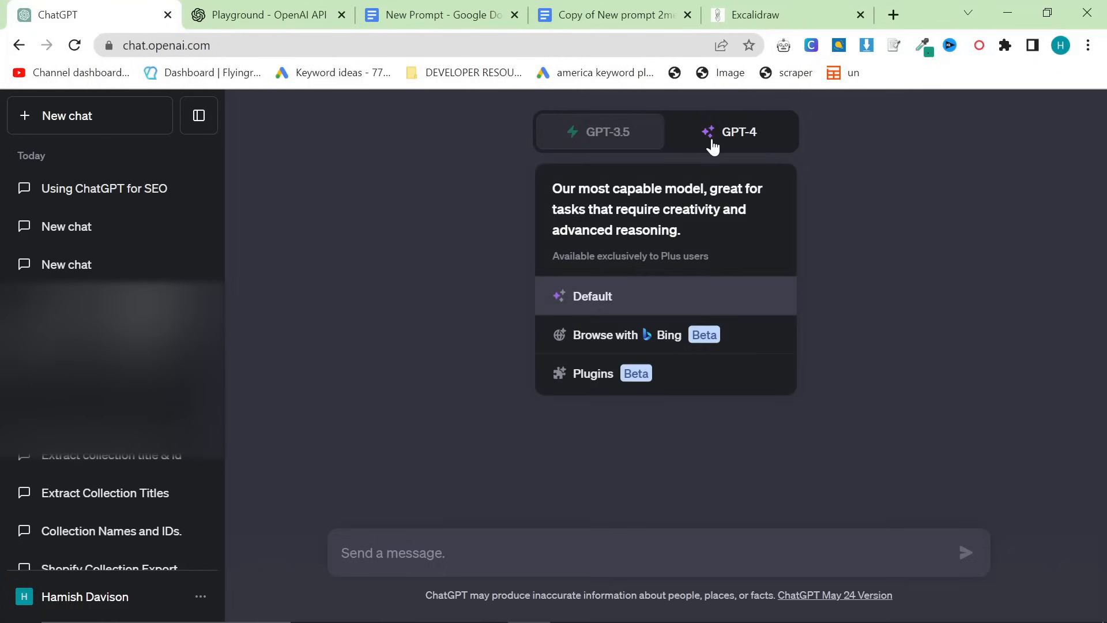
pyautogui.click(680, 340)
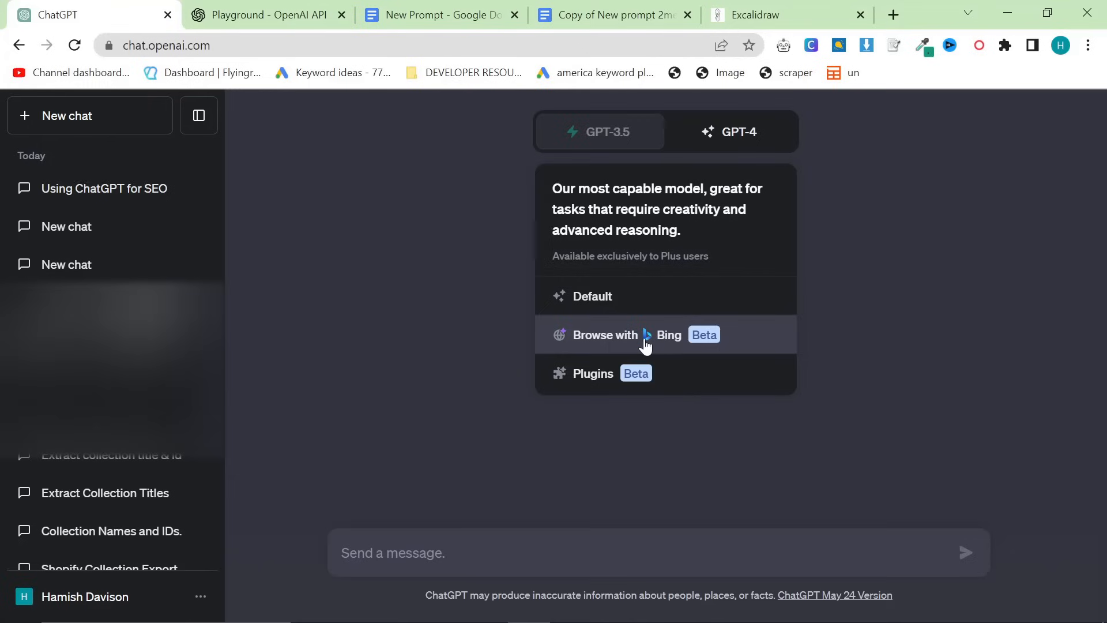
pyautogui.click(623, 373)
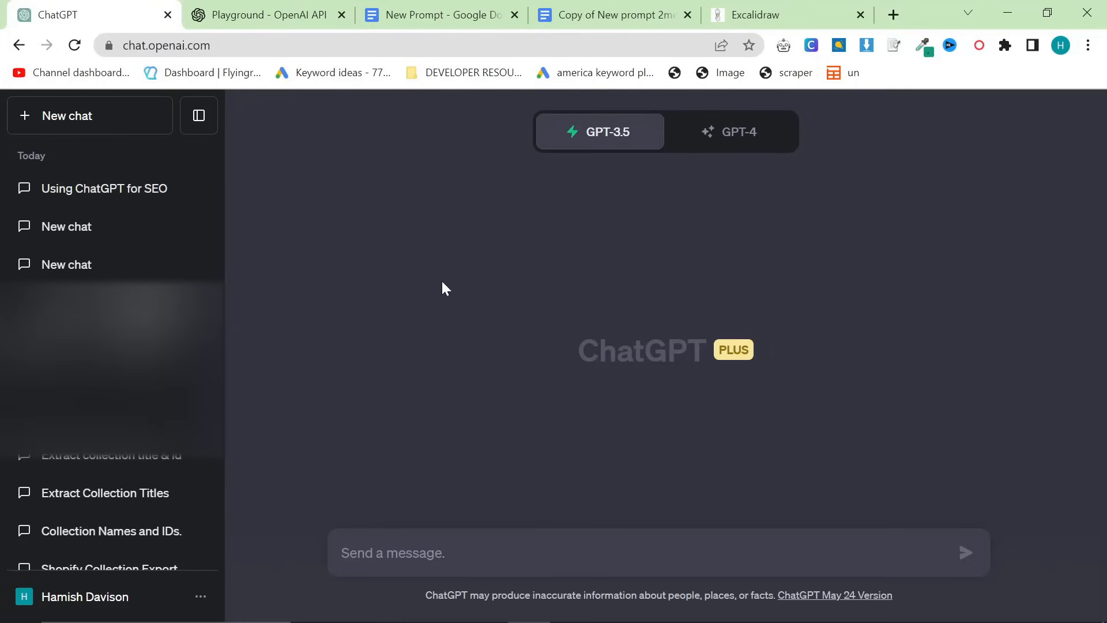
pyautogui.click(728, 138)
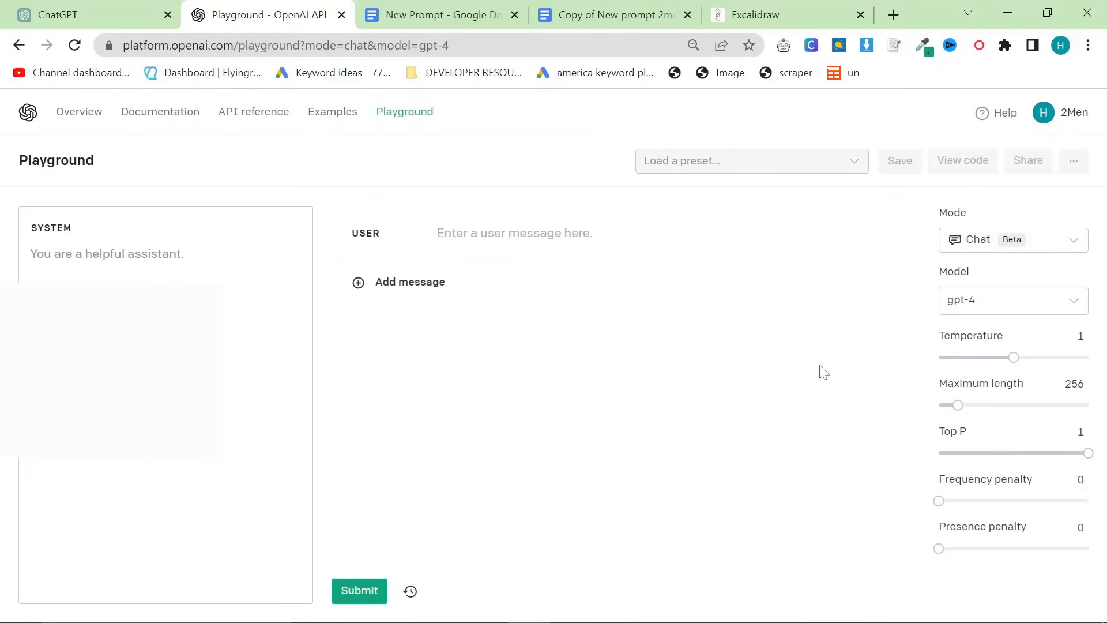
pyautogui.hotkey('ctrl', 'shift', 'Tab')
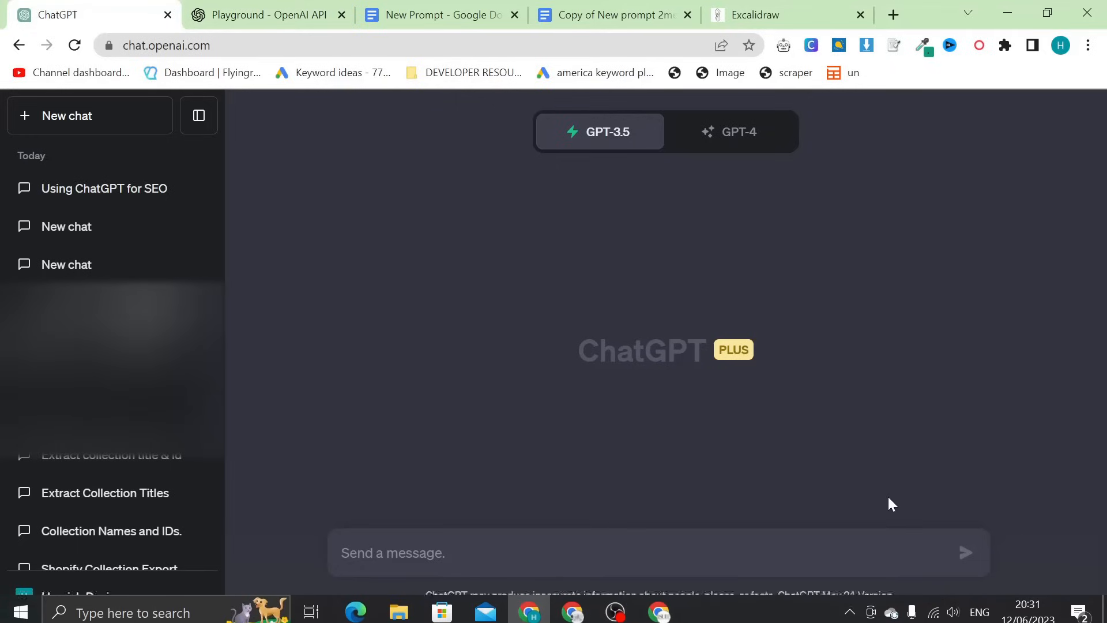
pyautogui.click(715, 131)
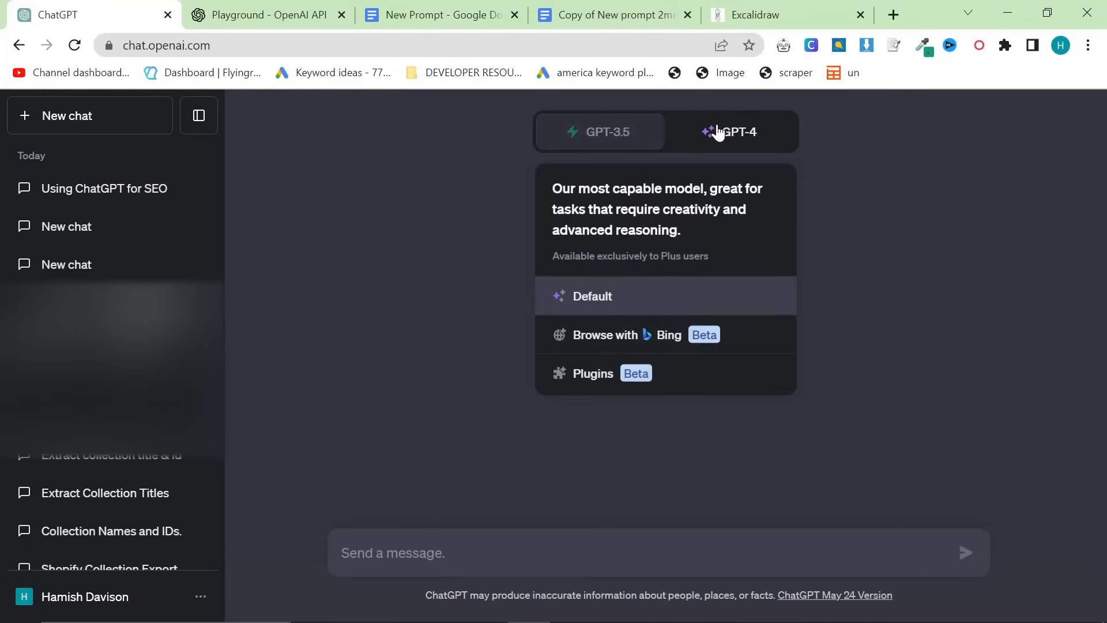
# - Choose GPT-3.5 and send the prompt "Write an article about classic menswear in 2023"
pyautogui.click(634, 139)
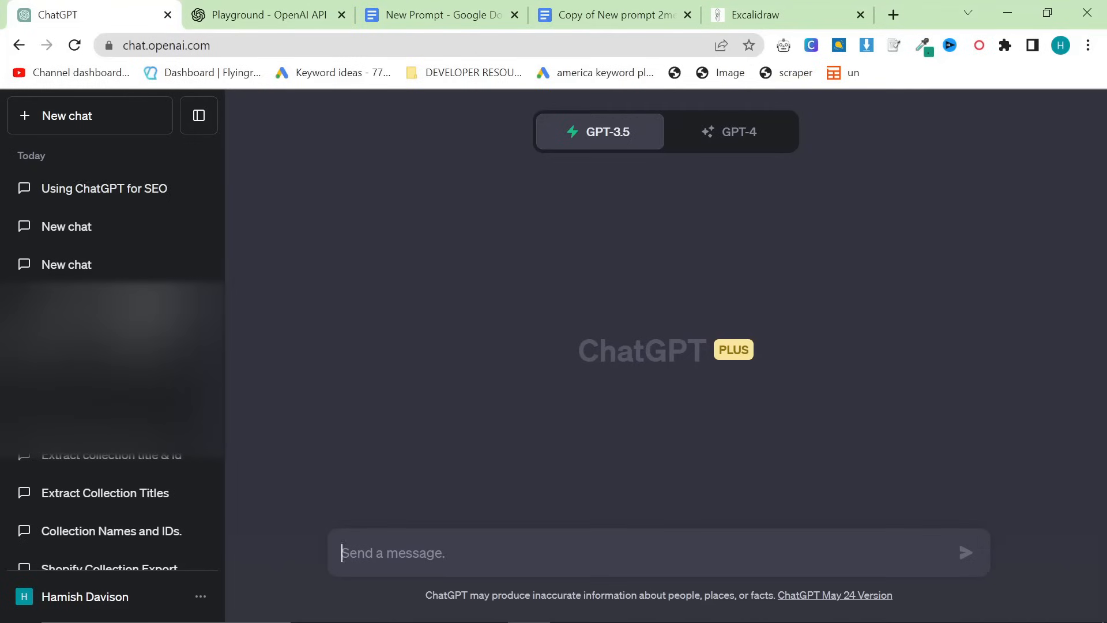
pyautogui.write('Write ')
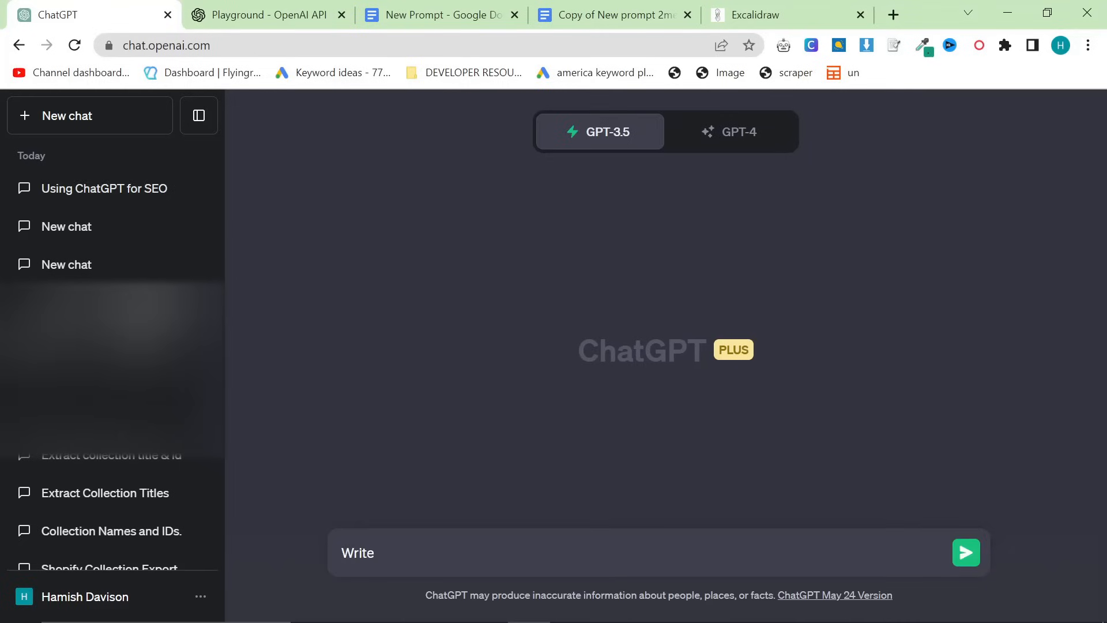
pyautogui.write('an article about cl')
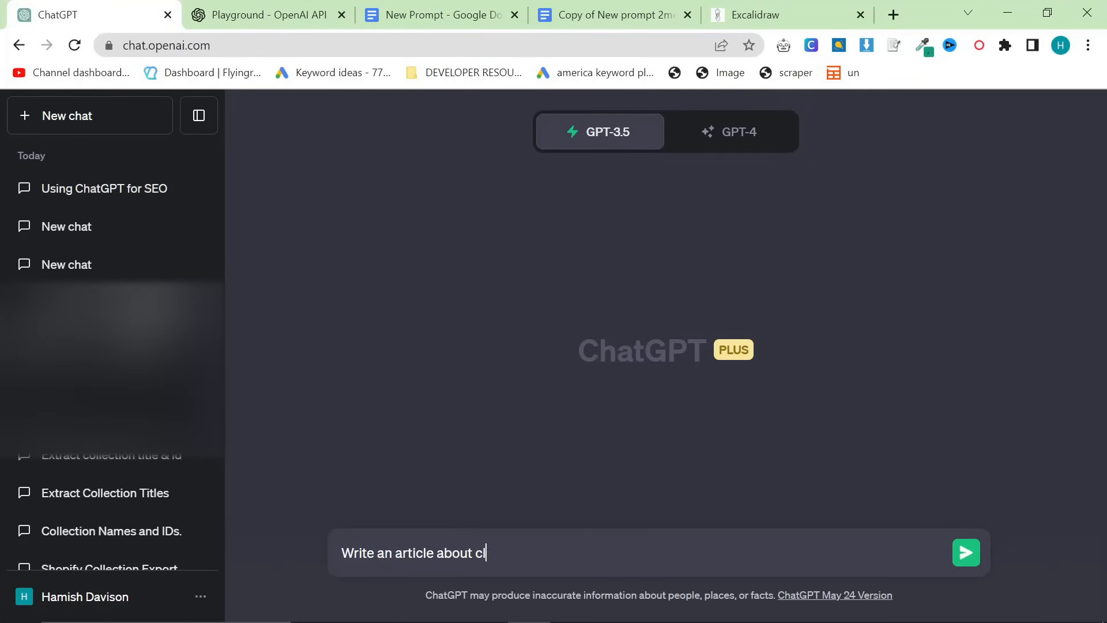
pyautogui.write('assic menswear in 2023')
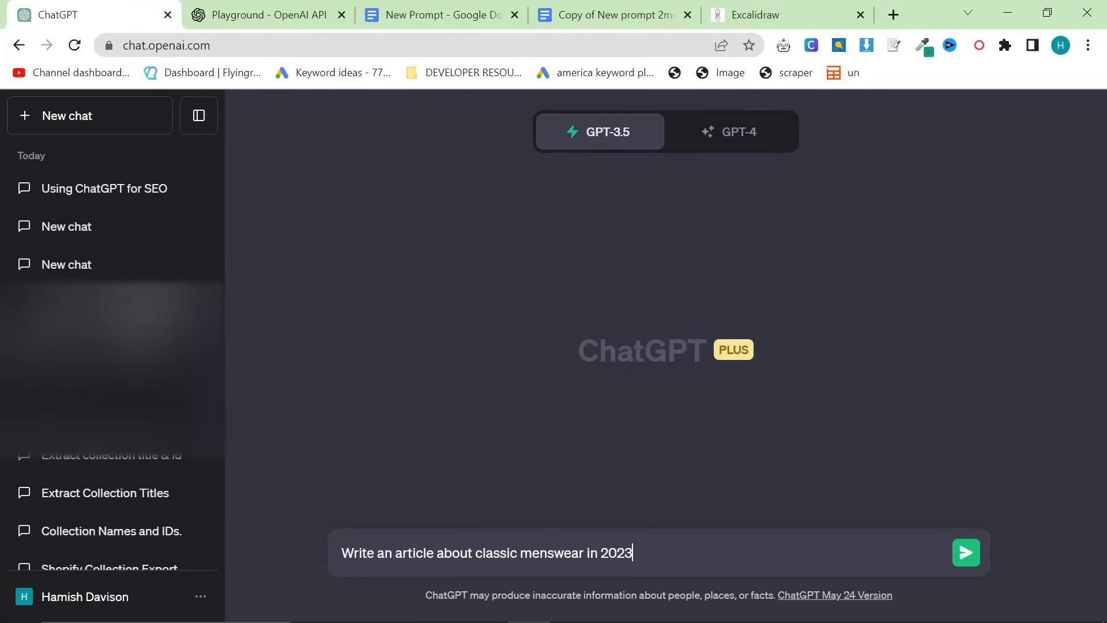
pyautogui.press('Return')
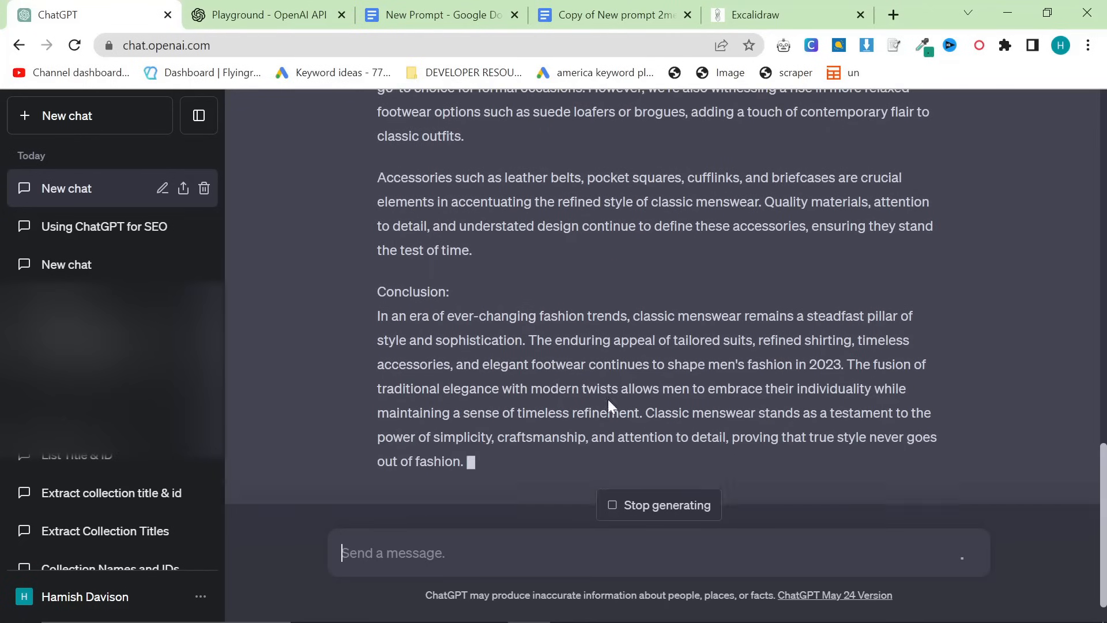
# - Read through the generated classic menswear article, including its shirts, timepieces, footwear and conclusion sections
pyautogui.scroll(13, 494, 396)
pyautogui.scroll(-2, 380, 180)
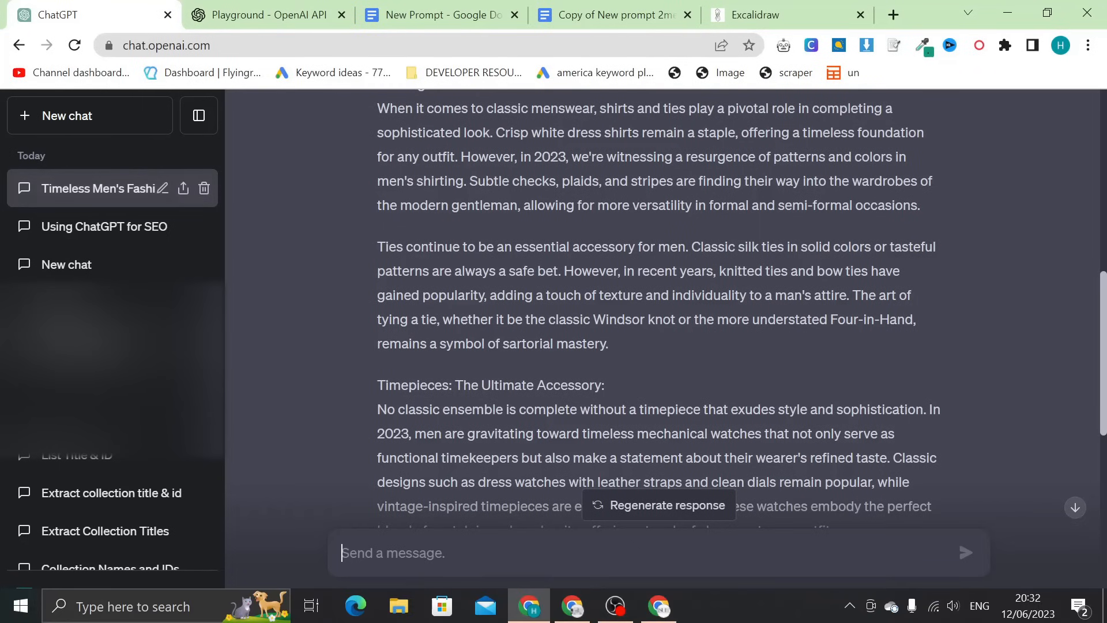
pyautogui.scroll(-5, 657, 309)
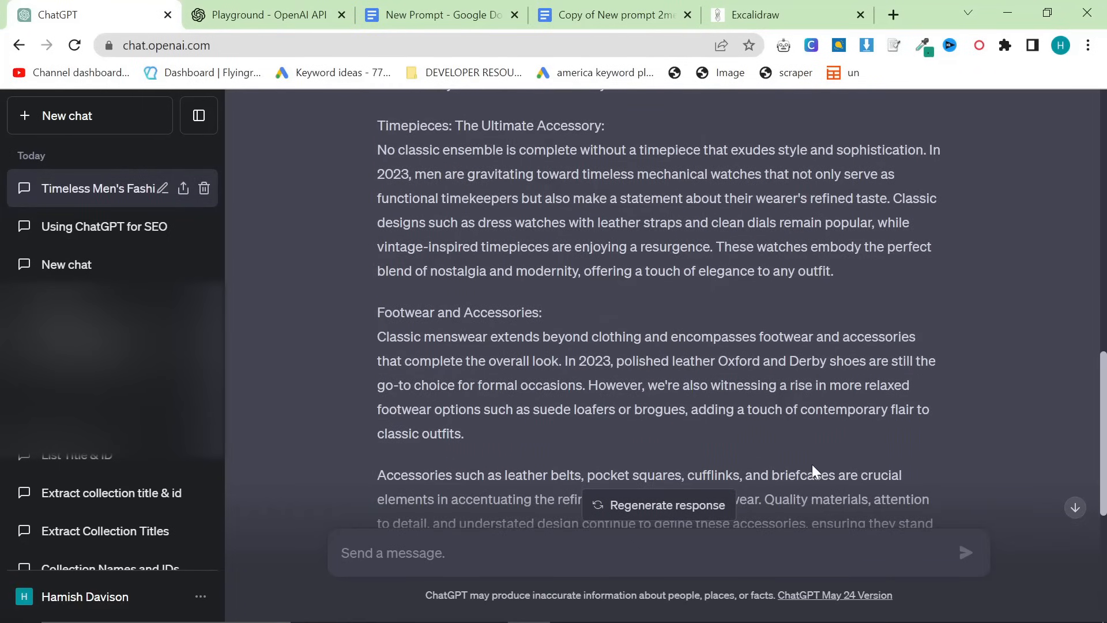
pyautogui.scroll(-3, 726, 384)
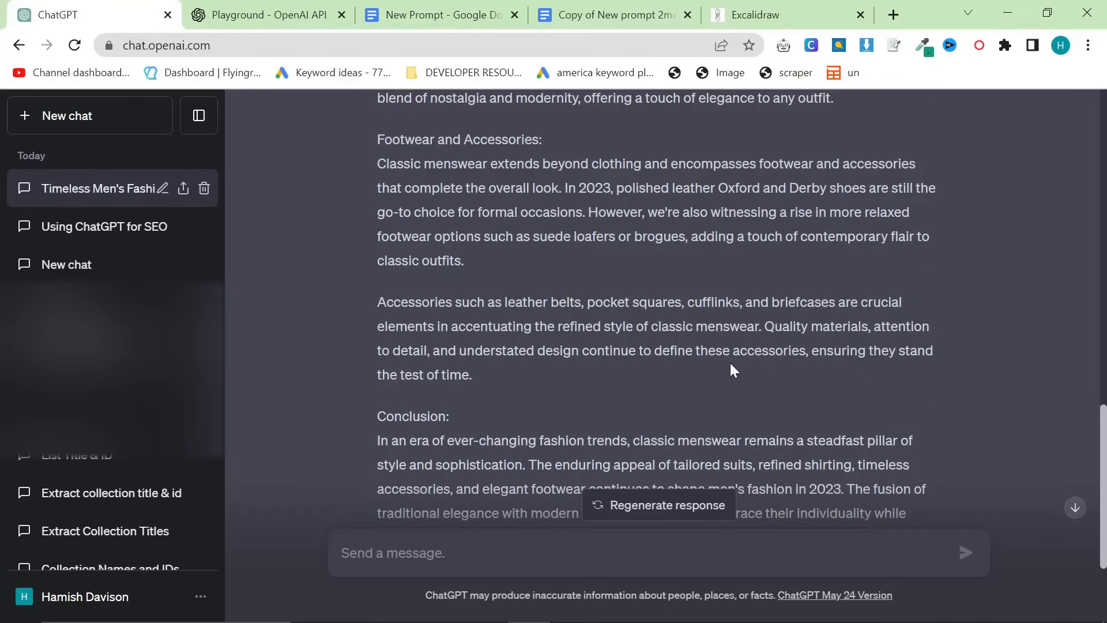
pyautogui.scroll(-2, 730, 362)
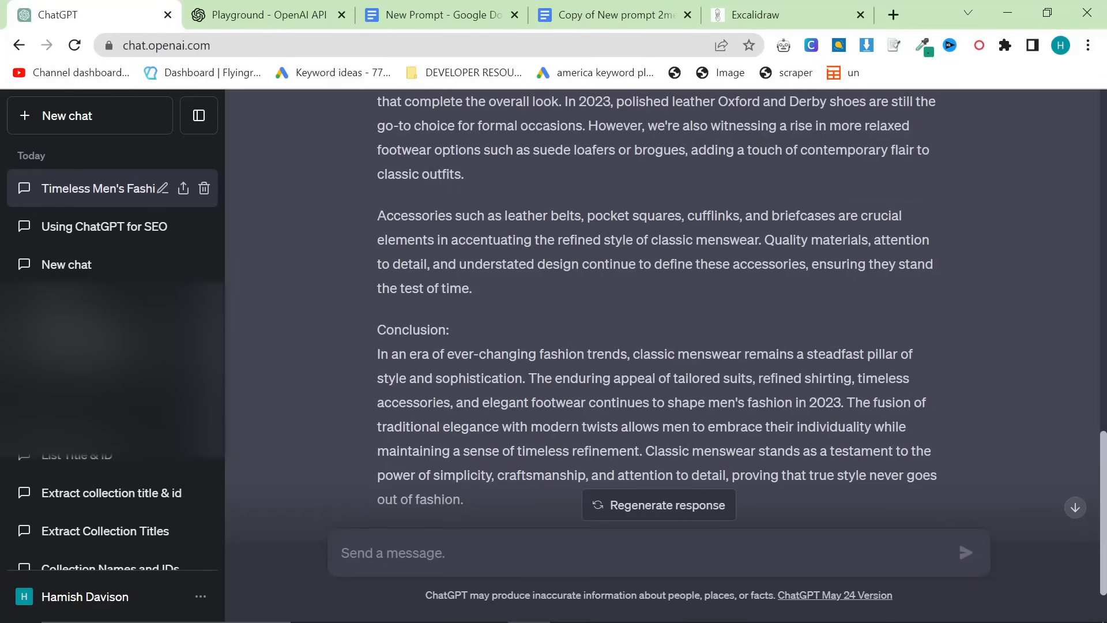
pyautogui.scroll(6, 699, 358)
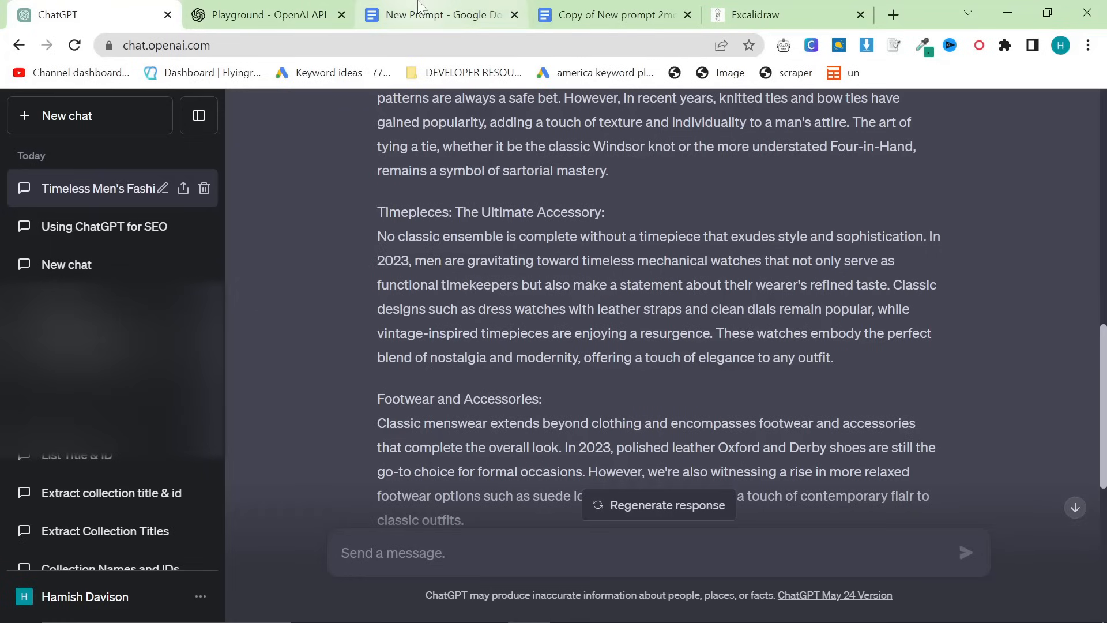
# - Switch to the "New Prompt" Google Doc and highlight its opening instructions on rewriting the title and rewording headings and subheadings
pyautogui.click(419, 7)
pyautogui.scroll(3, 519, 403)
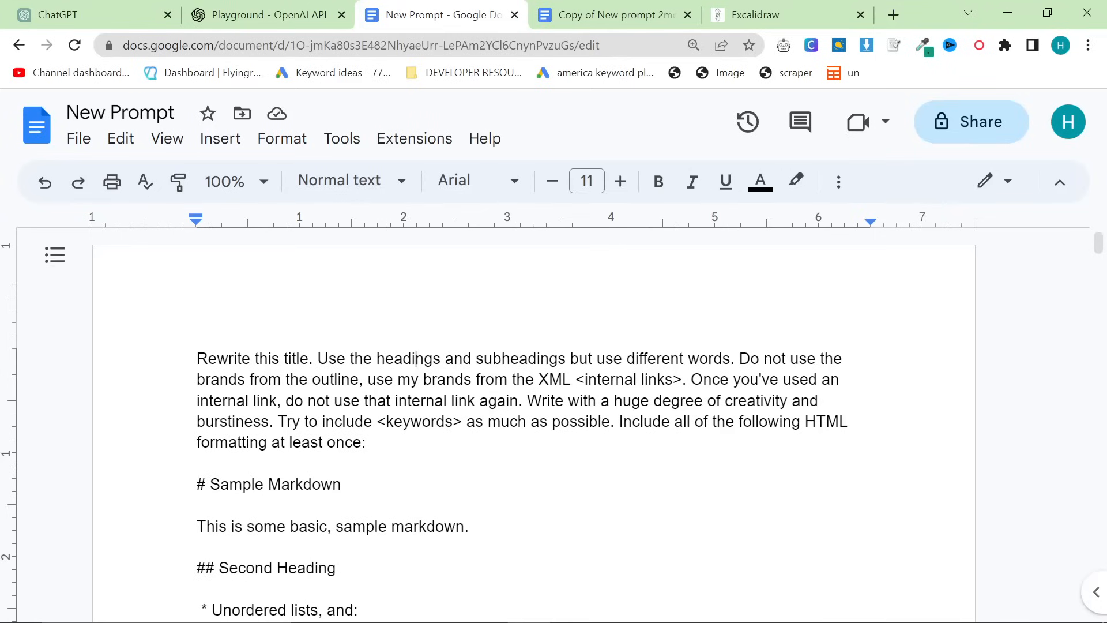
pyautogui.moveTo(197, 358); pyautogui.dragTo(734, 358)
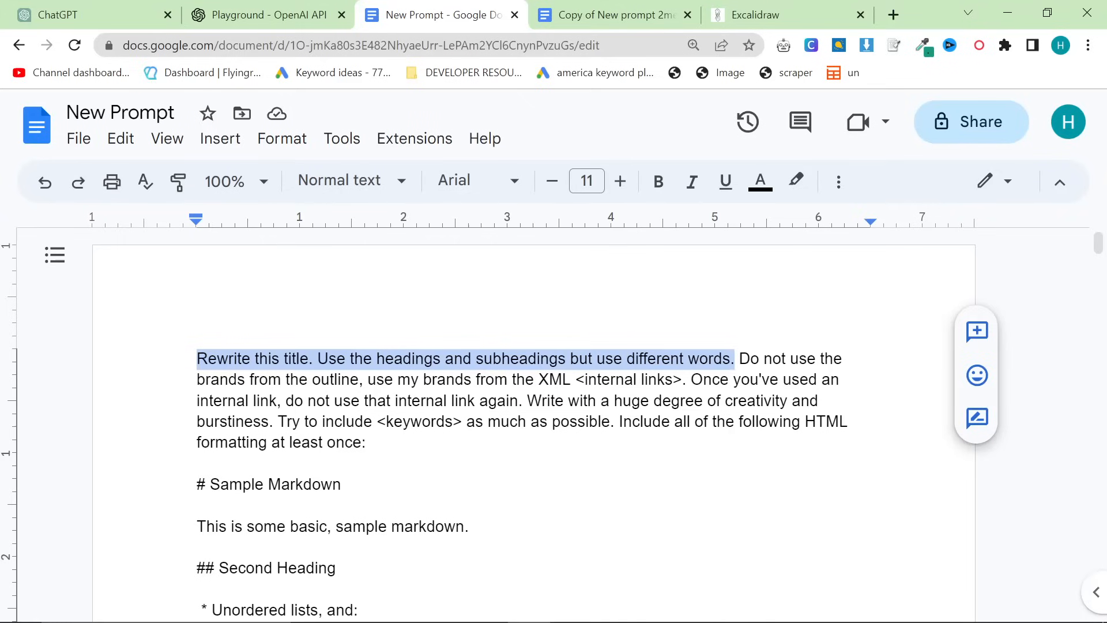
pyautogui.click(736, 358)
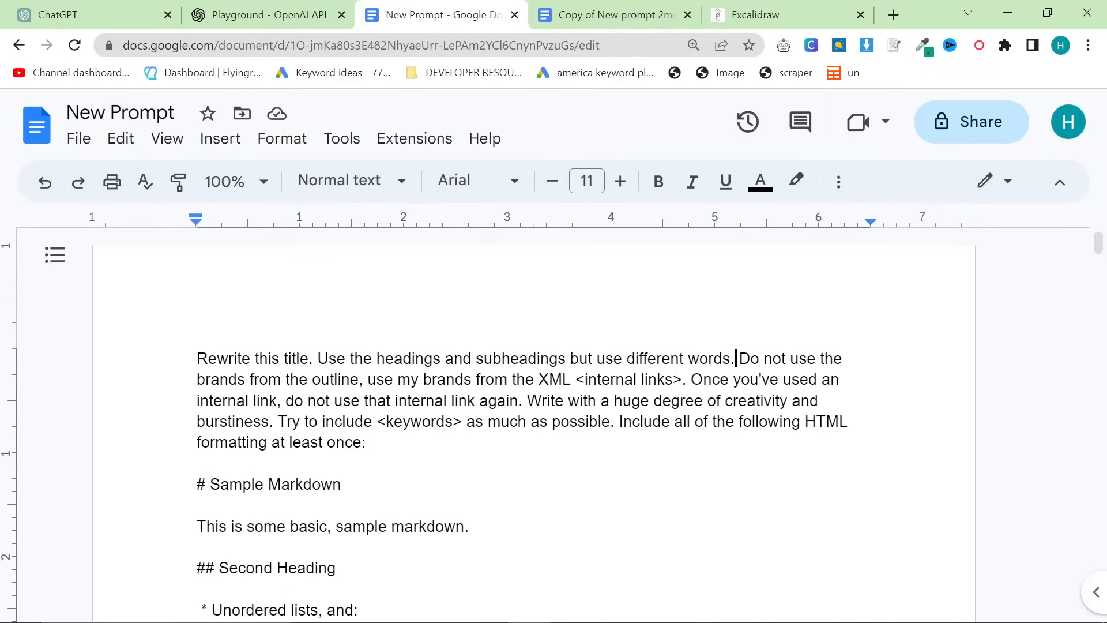
# - Highlight the prompt's opening instructions on using brands from the XML <internal links> and including all of the following HTML formatting
pyautogui.moveTo(538, 379); pyautogui.dragTo(684, 379)
pyautogui.click(684, 379)
pyautogui.moveTo(801, 422); pyautogui.dragTo(839, 422)
pyautogui.click(853, 422)
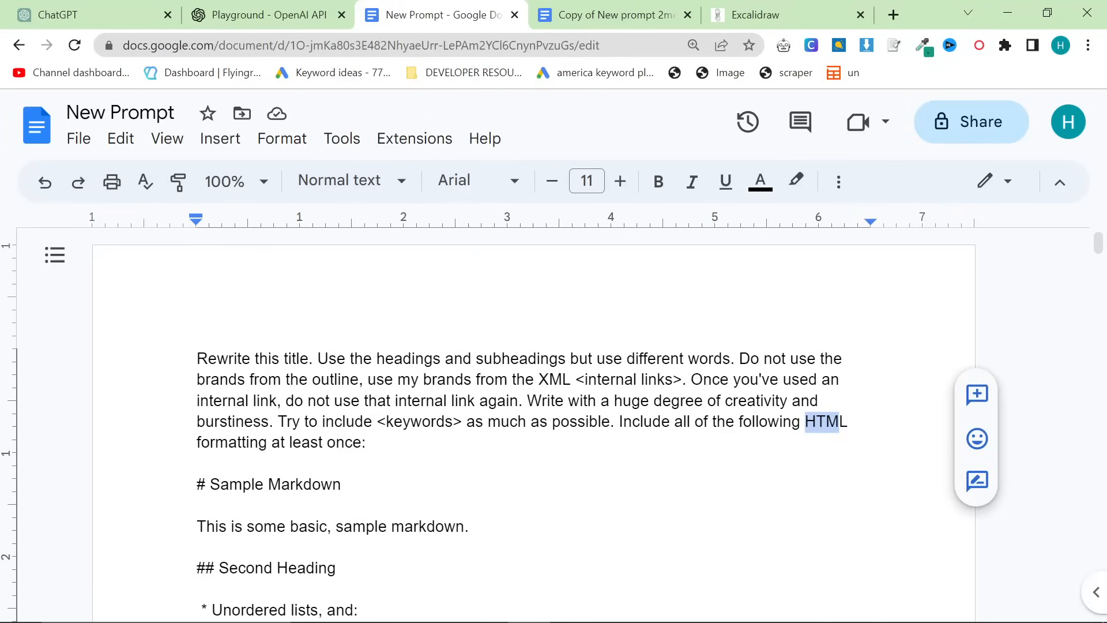
pyautogui.click(370, 443)
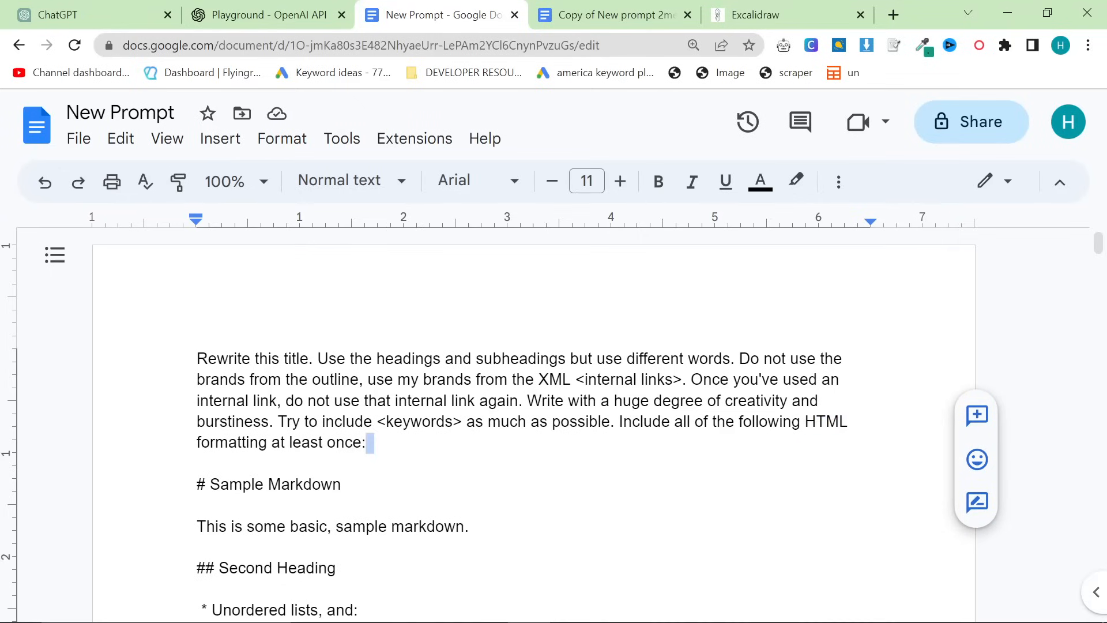
pyautogui.scroll(-3, 534, 427)
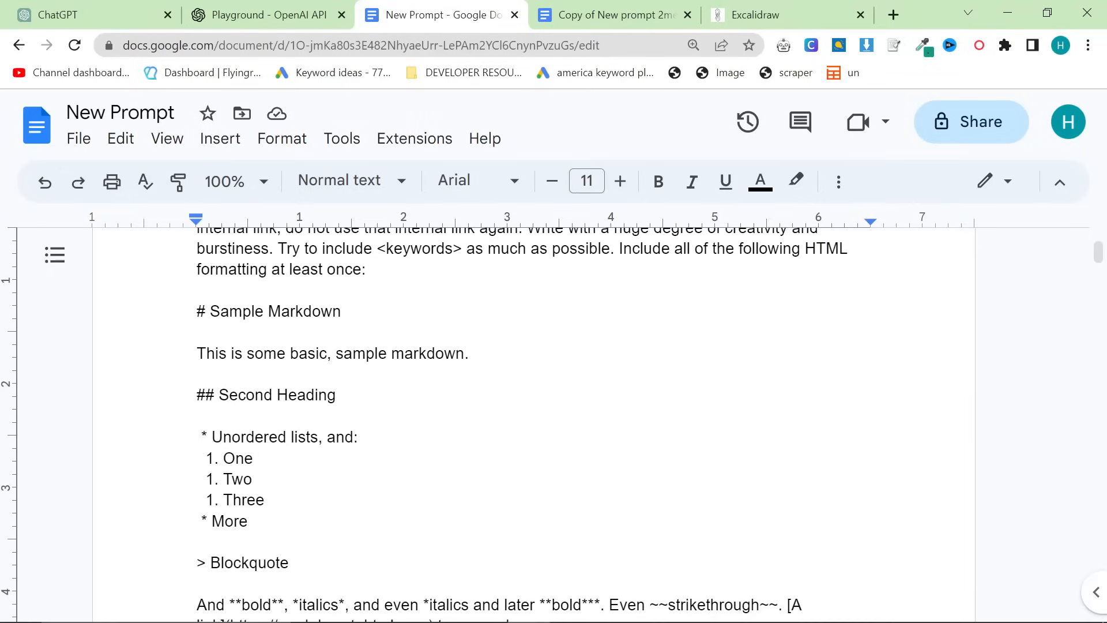
pyautogui.scroll(3, 534, 426)
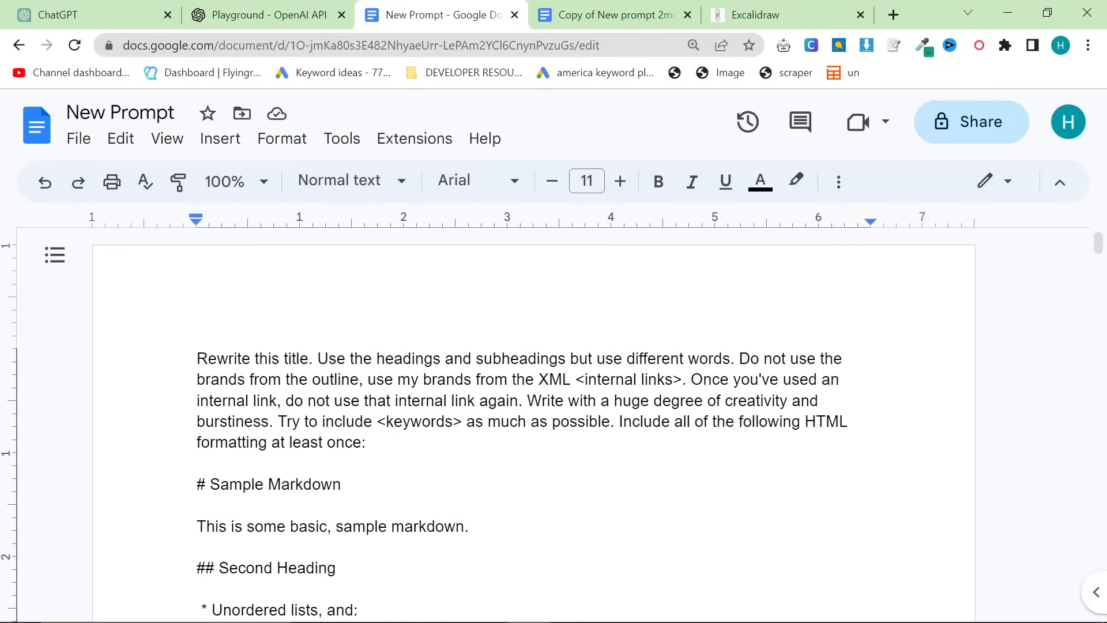
# - Highlight the sample markdown heading lines "# Sample Markdown" and "## Second Heading" in the prompt
pyautogui.scroll(-1, 534, 426)
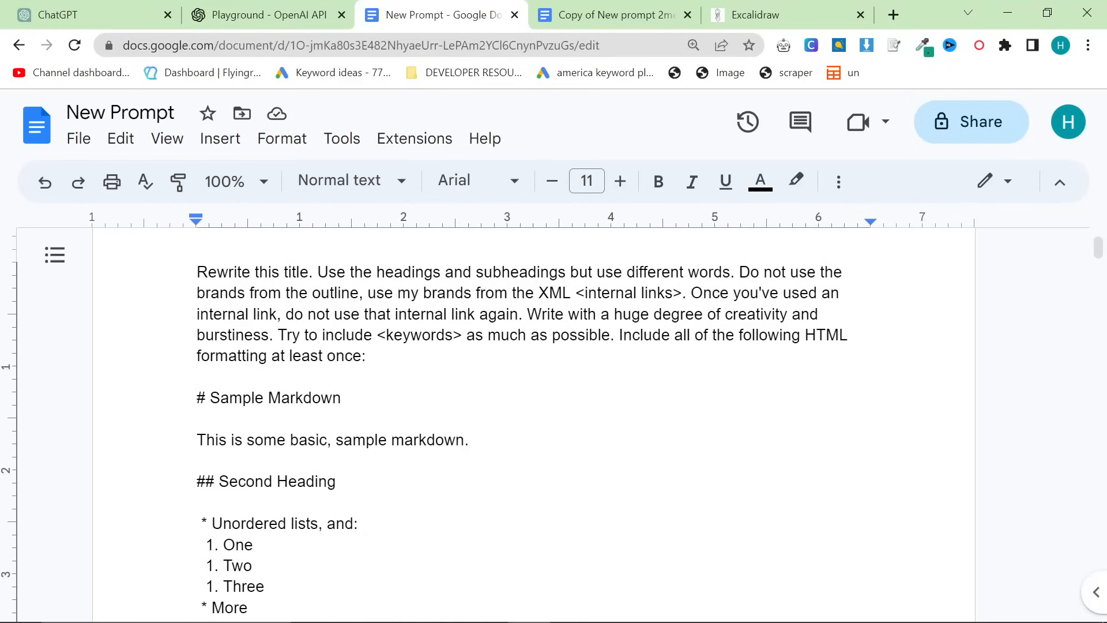
pyautogui.scroll(-1, 534, 426)
pyautogui.moveTo(196, 311); pyautogui.dragTo(419, 353)
pyautogui.click(428, 352)
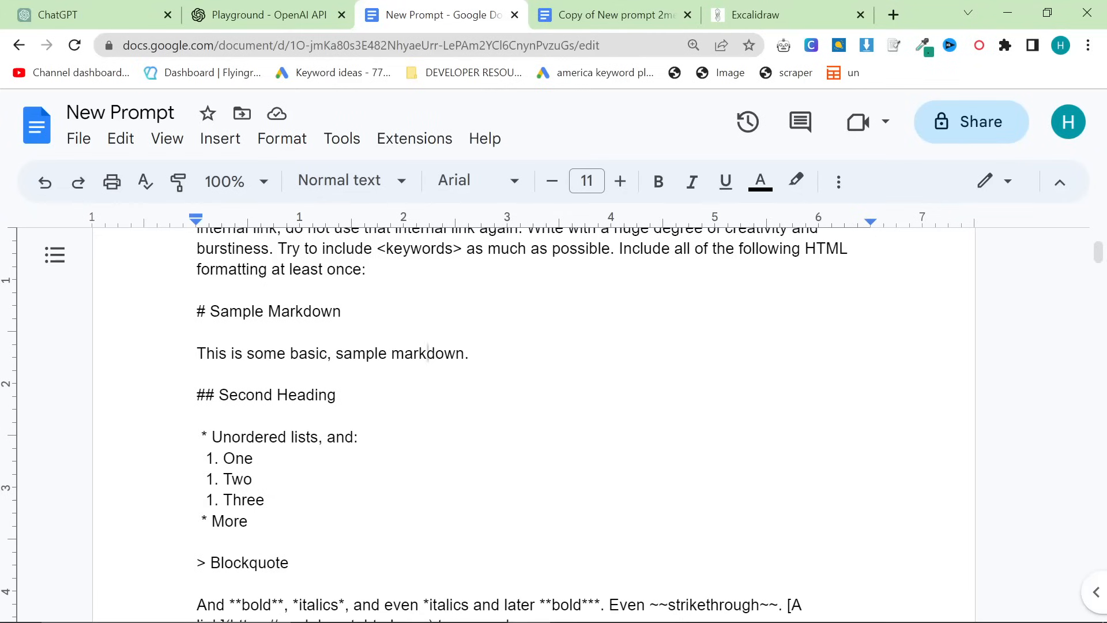
pyautogui.moveTo(196, 311); pyautogui.dragTo(341, 312)
pyautogui.click(342, 311)
pyautogui.moveTo(197, 394); pyautogui.dragTo(345, 396)
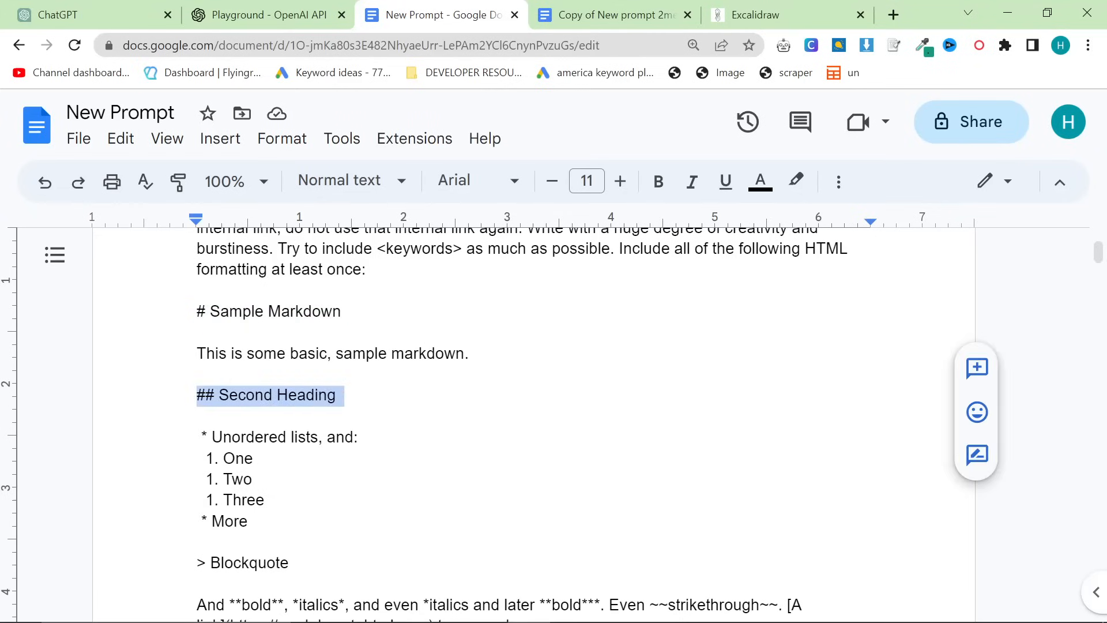
# - Highlight the remaining markdown samples: the unordered list line, the blockquote, and the paragraph with bold, italics, strikethrough and link formatting
pyautogui.scroll(-2, 519, 404)
pyautogui.click(253, 372)
pyautogui.moveTo(198, 350); pyautogui.dragTo(358, 350)
pyautogui.click(358, 350)
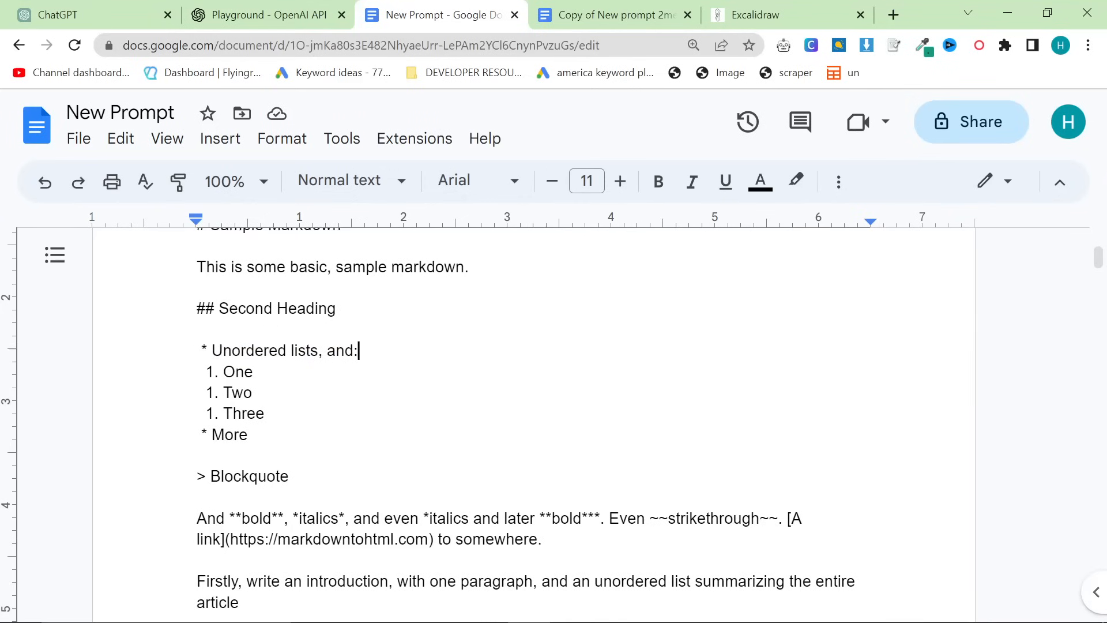
pyautogui.scroll(-3, 533, 424)
pyautogui.moveTo(197, 303); pyautogui.dragTo(289, 303)
pyautogui.click(289, 302)
pyautogui.scroll(3, 533, 404)
pyautogui.moveTo(197, 518); pyautogui.dragTo(542, 539)
pyautogui.click(543, 539)
pyautogui.scroll(-2, 542, 539)
pyautogui.scroll(1, 533, 424)
pyautogui.scroll(-2, 533, 424)
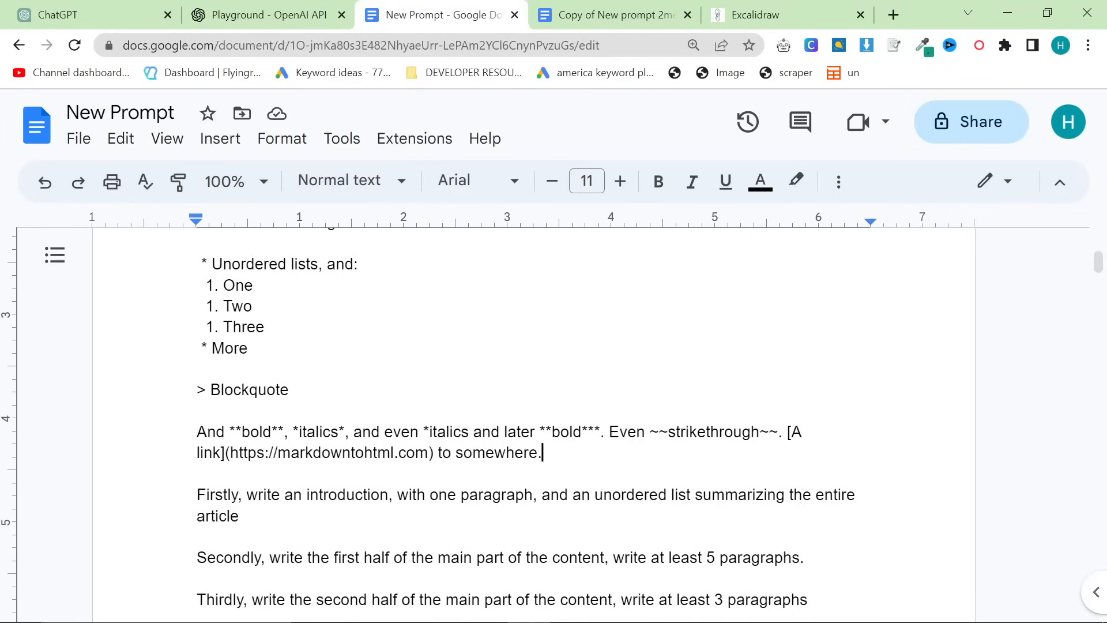
# - Highlight the four writing instructions, from the introduction paragraph through both halves of the main content to the conclusion
pyautogui.moveTo(197, 494); pyautogui.dragTo(247, 429)
pyautogui.doubleClick(501, 409)
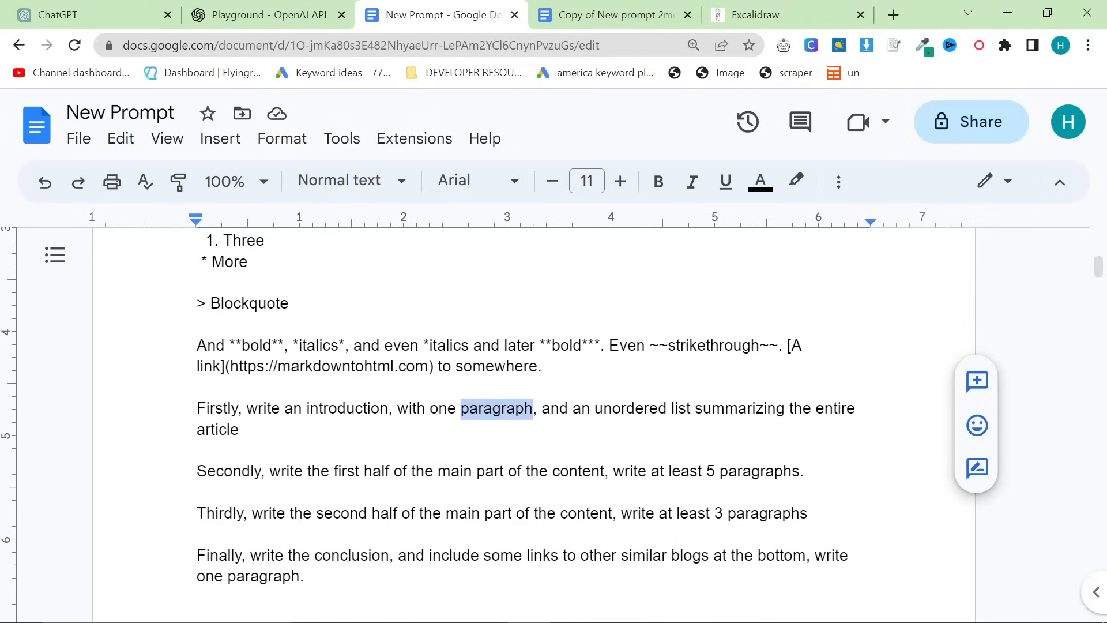
pyautogui.click(496, 409)
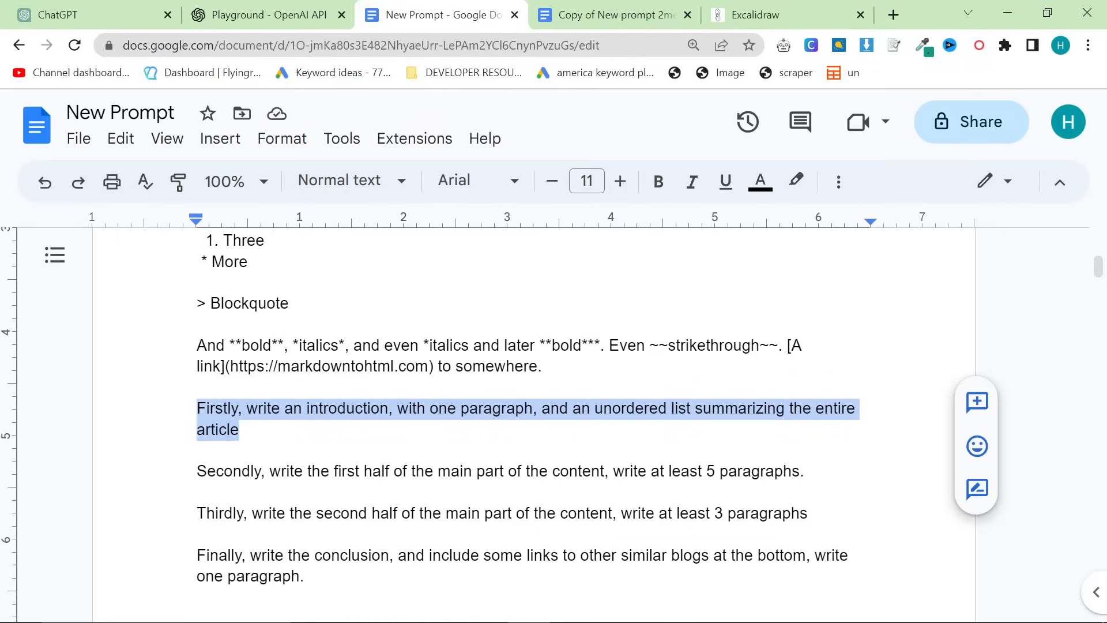
pyautogui.moveTo(613, 471); pyautogui.dragTo(804, 471)
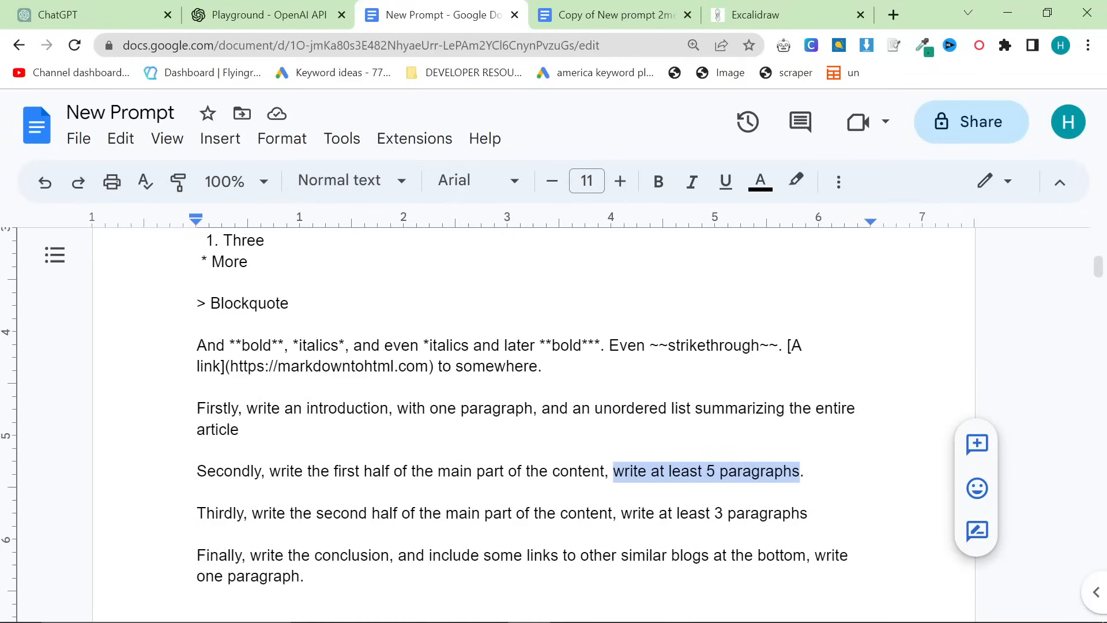
pyautogui.click(802, 472)
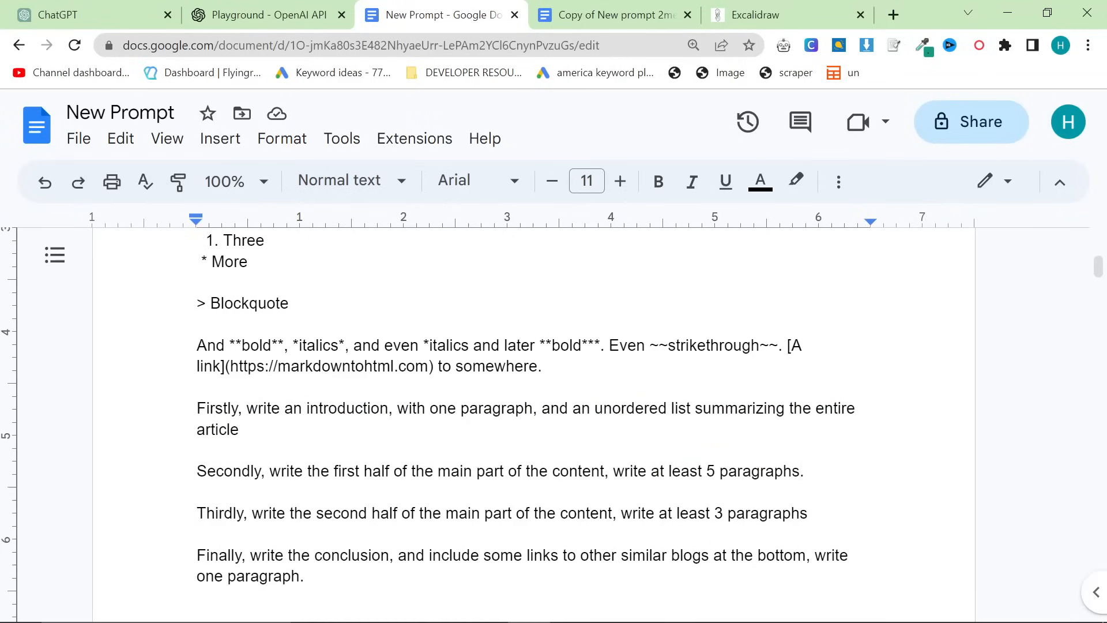
pyautogui.moveTo(698, 513); pyautogui.dragTo(807, 513)
pyautogui.click(808, 513)
pyautogui.scroll(-2, 807, 513)
pyautogui.scroll(2, 808, 512)
pyautogui.moveTo(308, 576); pyautogui.dragTo(197, 408)
pyautogui.click(197, 448)
pyautogui.scroll(-1, 533, 403)
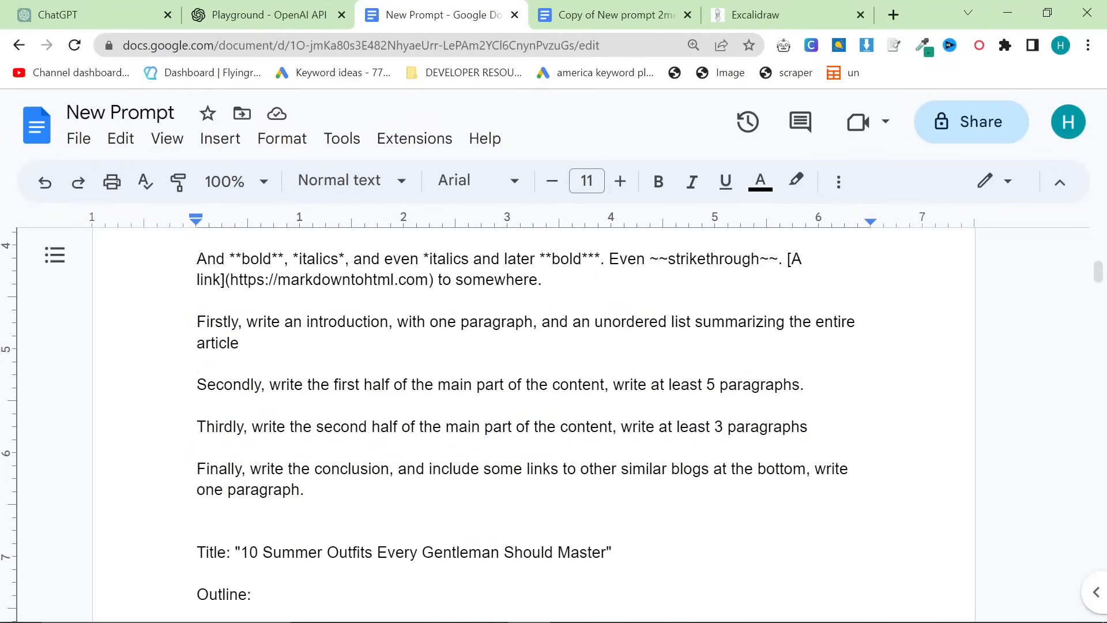
pyautogui.scroll(1, 533, 404)
# - Review the article title, the numbered outline with its keywords, the NLP keywords and the <keywords> list in the prompt
pyautogui.scroll(-5, 533, 404)
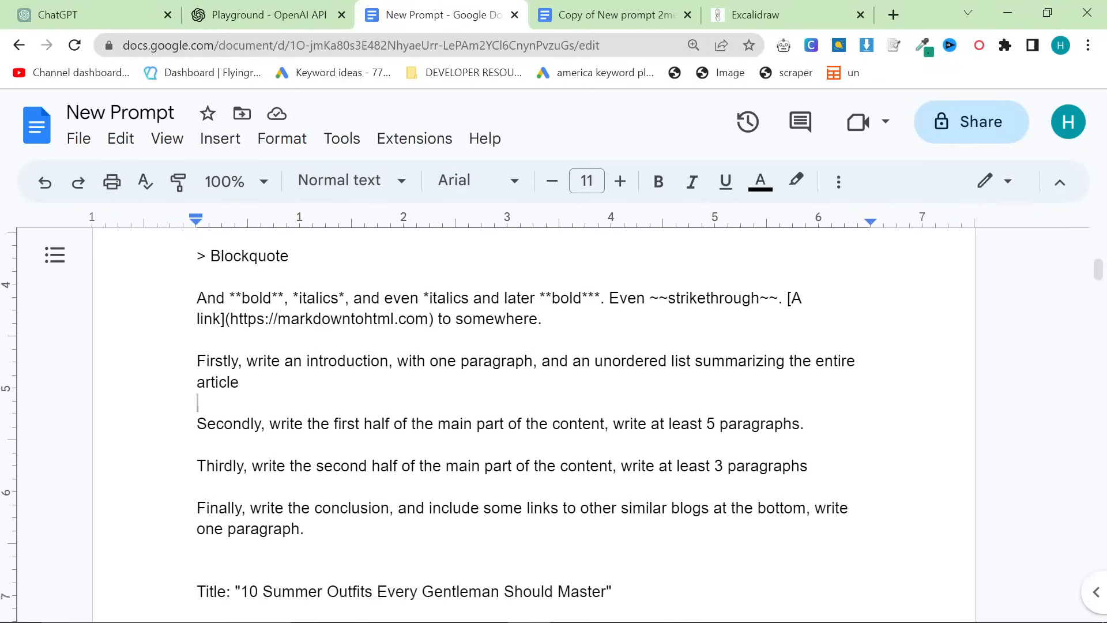
pyautogui.scroll(-7, 533, 404)
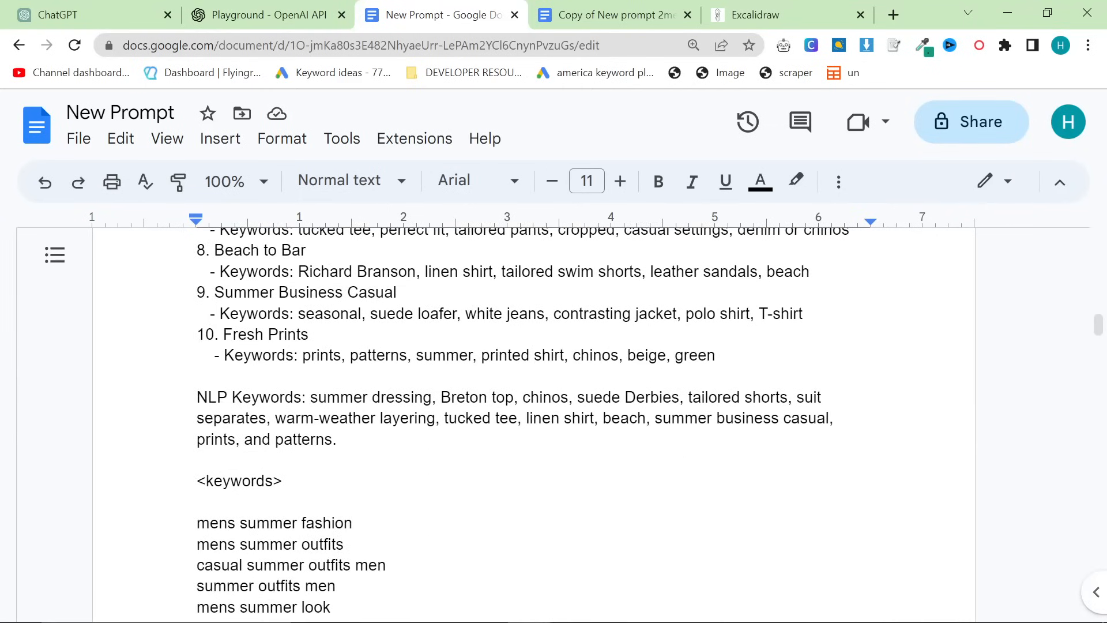
pyautogui.scroll(-5, 534, 404)
pyautogui.scroll(12, 534, 404)
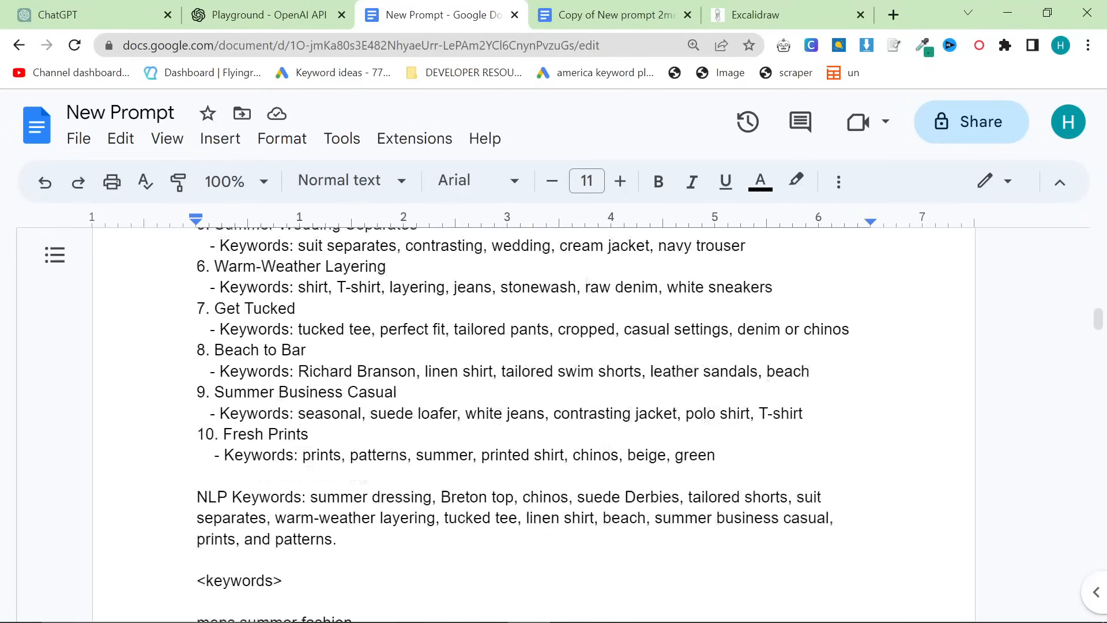
pyautogui.scroll(3, 534, 403)
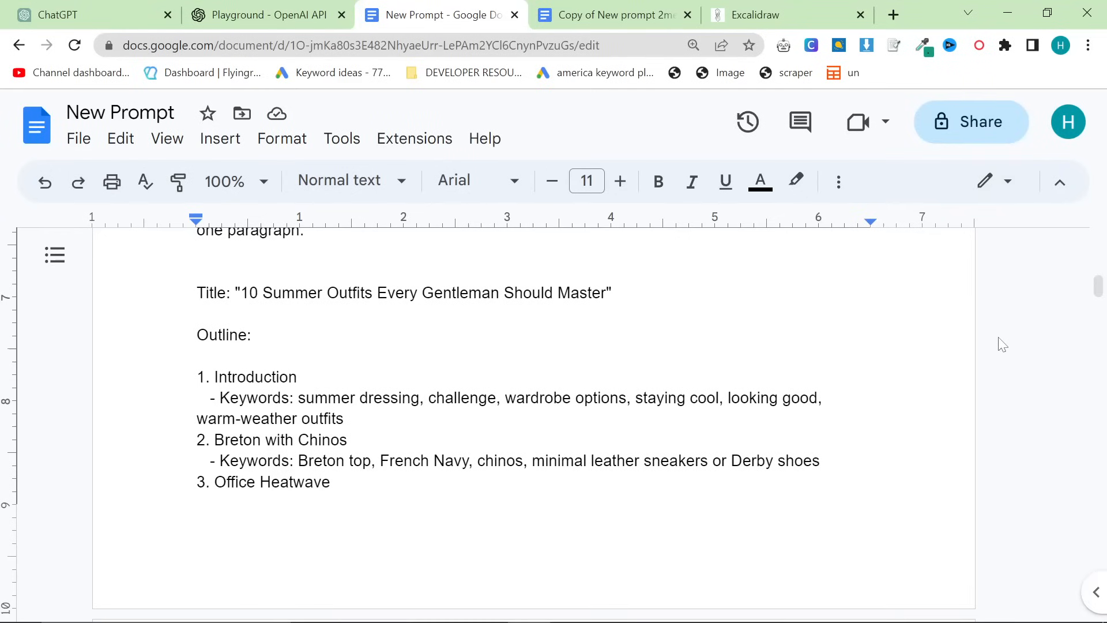
# - Switch to Google Ads Keyword Planner and add "classic menswear" and "mens clothing" as keywords to discover ideas from
pyautogui.hotkey('alt', 'Tab')
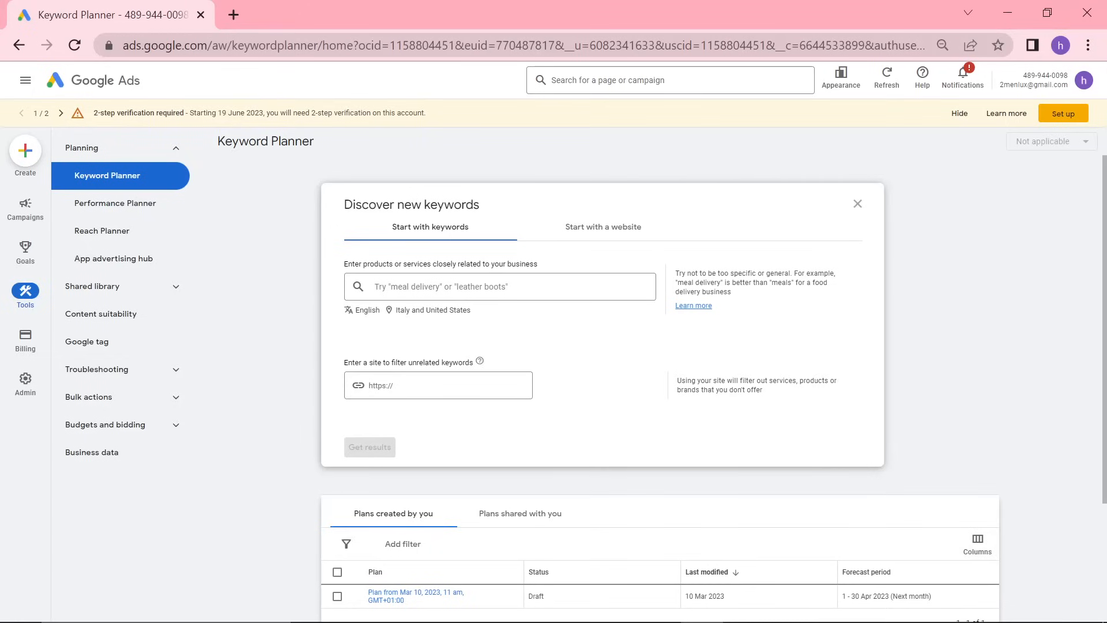
pyautogui.click(376, 287)
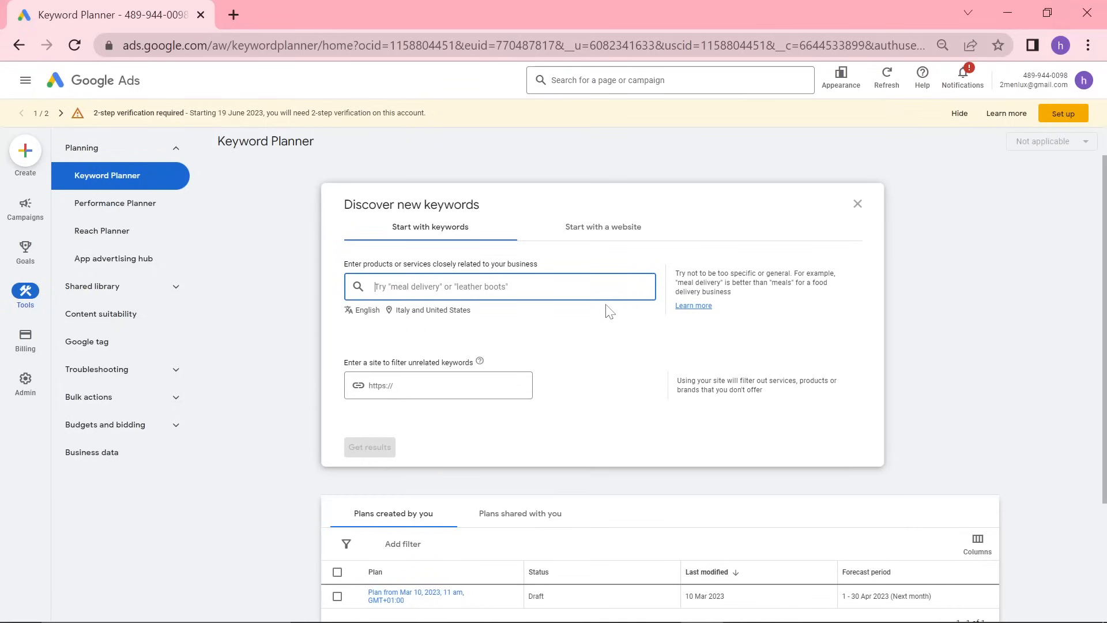
pyautogui.write('classic mens')
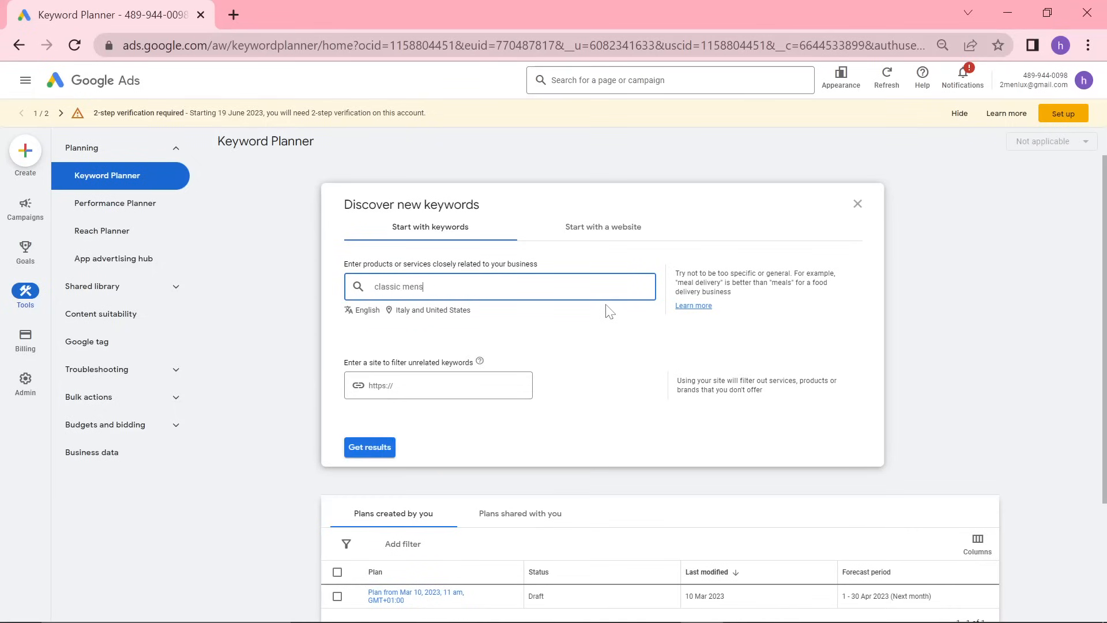
pyautogui.write('wear')
pyautogui.press('Return')
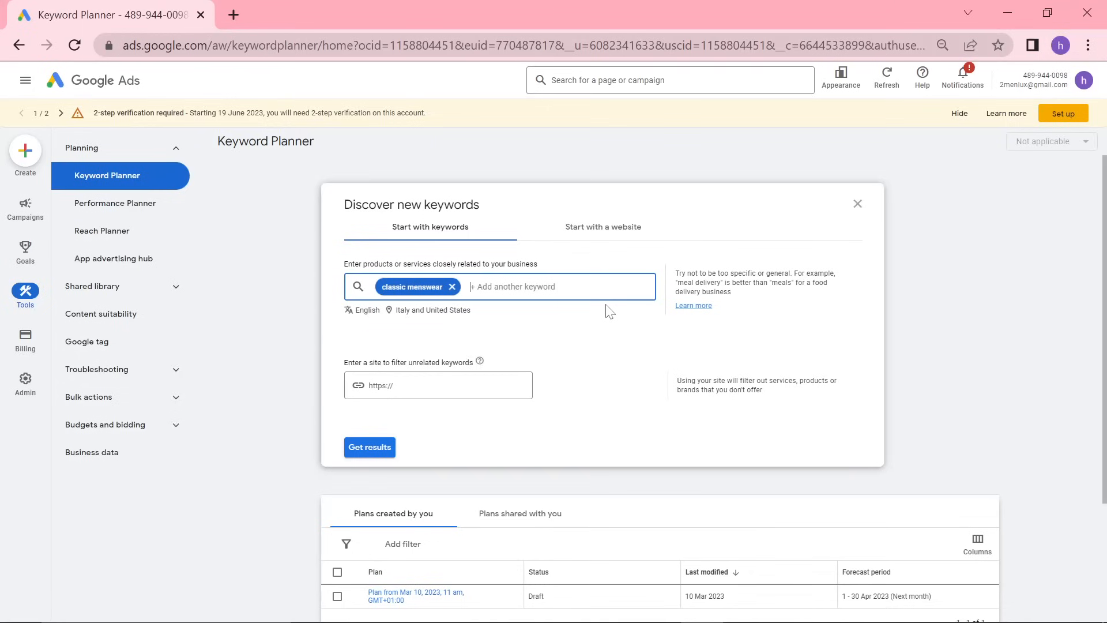
pyautogui.write('mens clothing')
pyautogui.press('Return')
# - Add the keywords "mens attire", "mens outfits" and "mens fashion", and get the keyword ideas
pyautogui.write('mens')
pyautogui.write(' attire')
pyautogui.press('Return')
pyautogui.write('mens outfit')
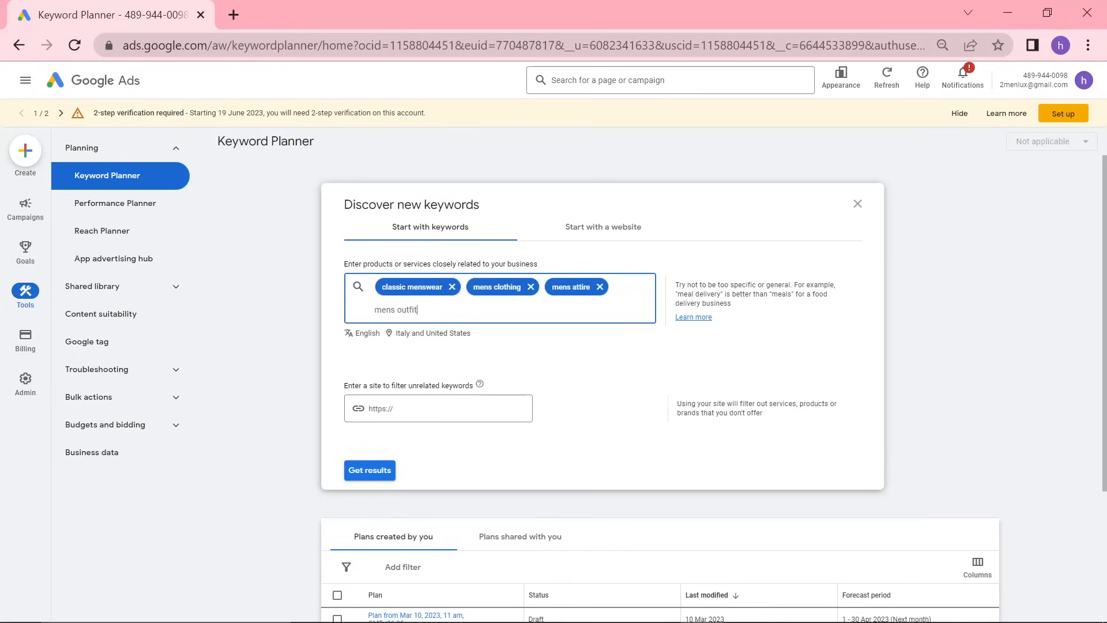
pyautogui.write('s')
pyautogui.press('Return')
pyautogui.write('mens fashion')
pyautogui.press('Return')
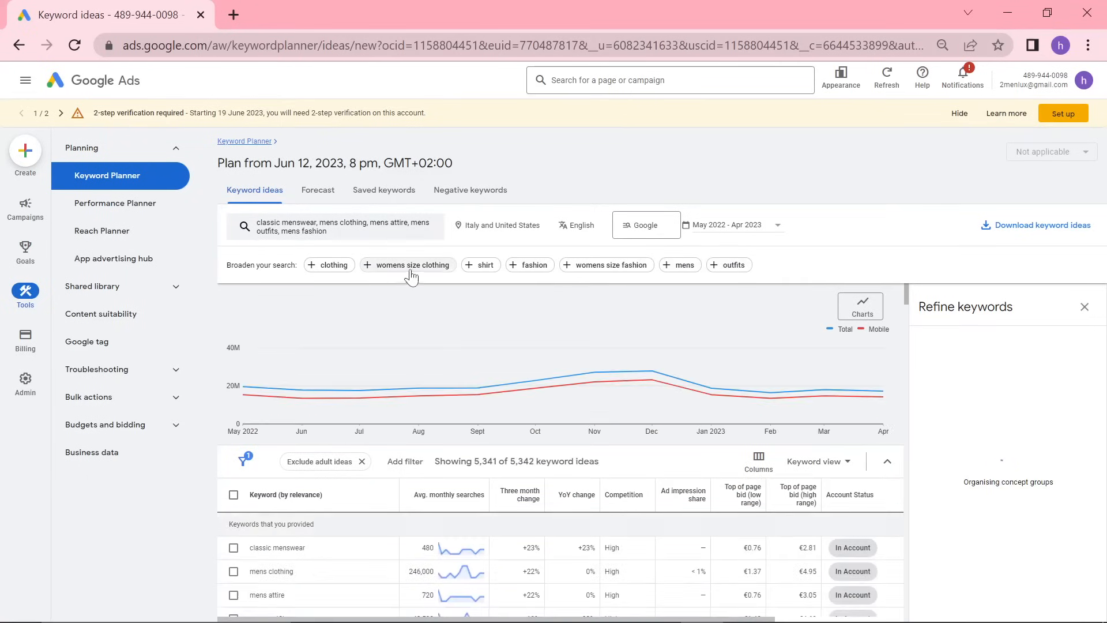
# - Sort the keyword ideas by three month change and look through the fastest-growing keywords
pyautogui.scroll(-2, 652, 346)
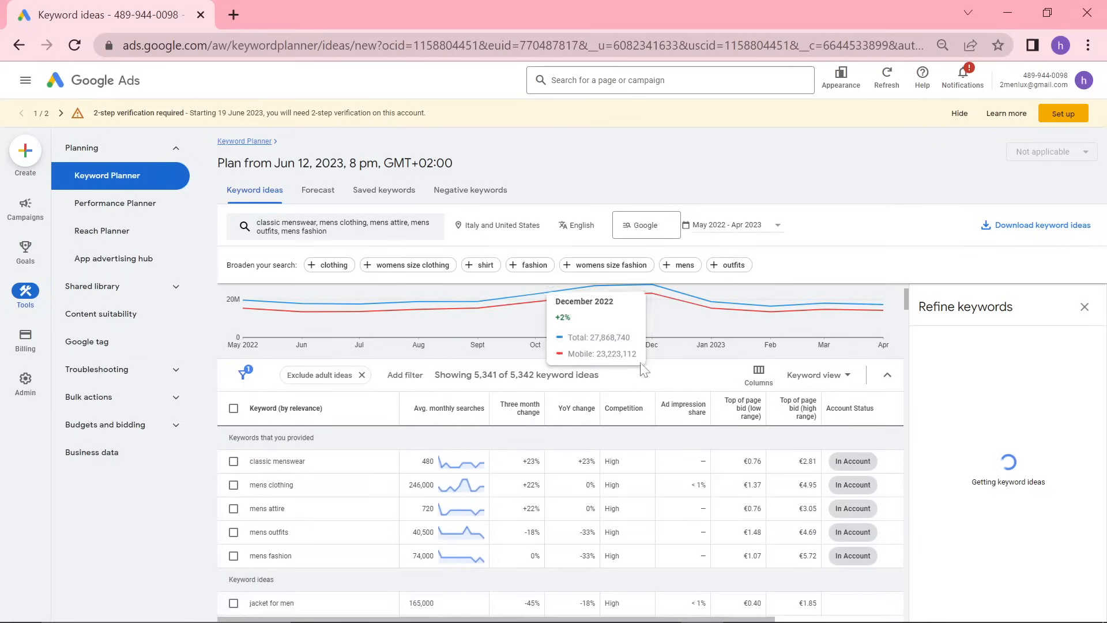
pyautogui.click(525, 408)
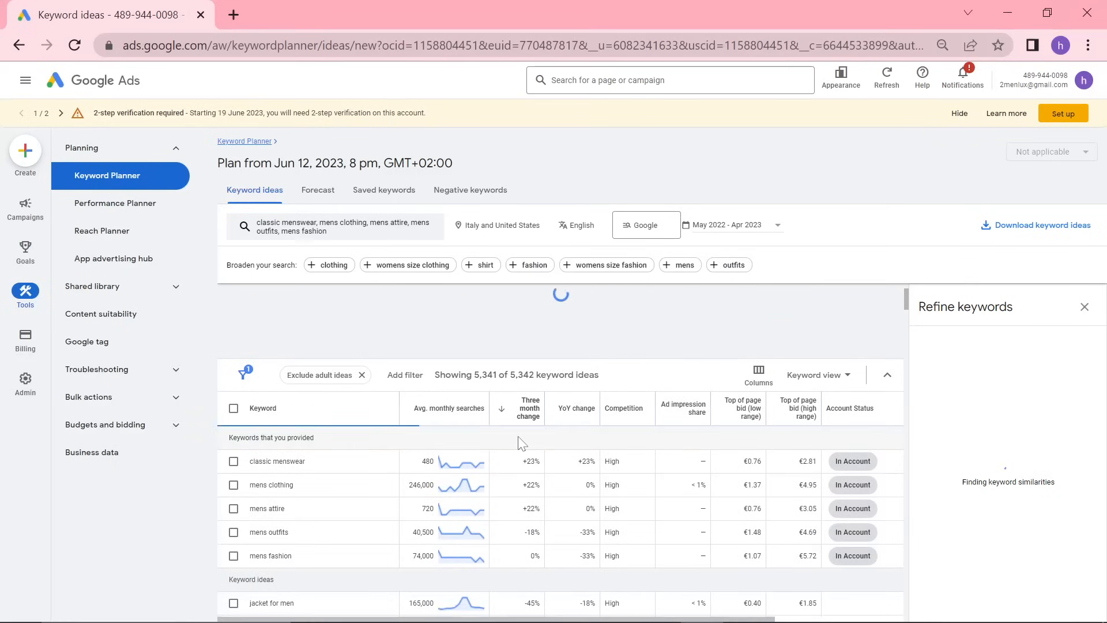
pyautogui.scroll(-2, 573, 427)
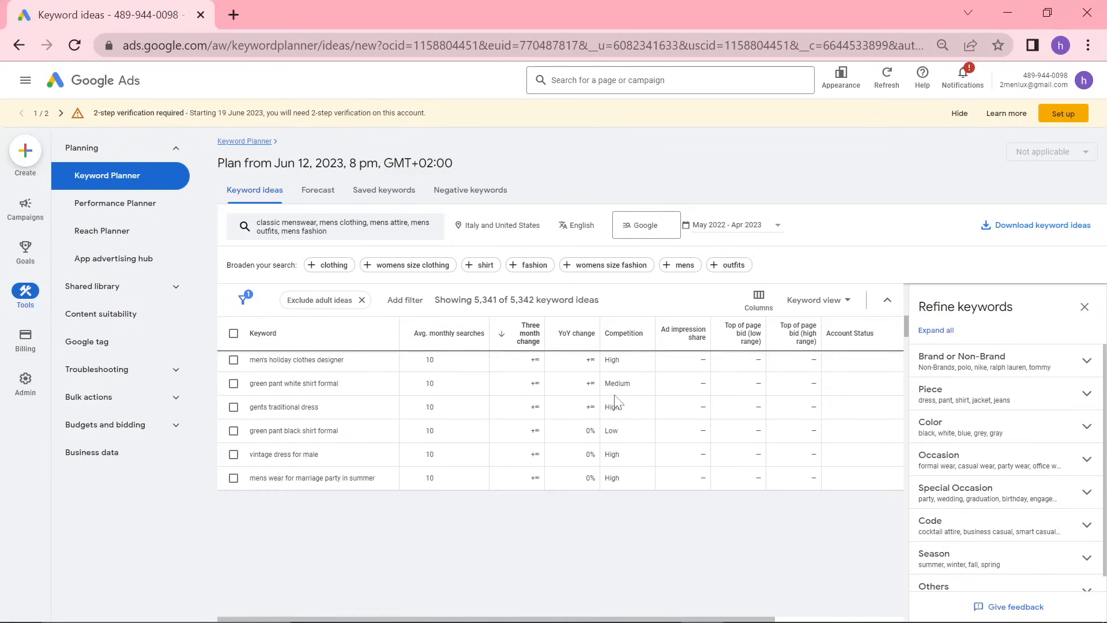
pyautogui.scroll(-5, 634, 470)
pyautogui.scroll(5, 577, 478)
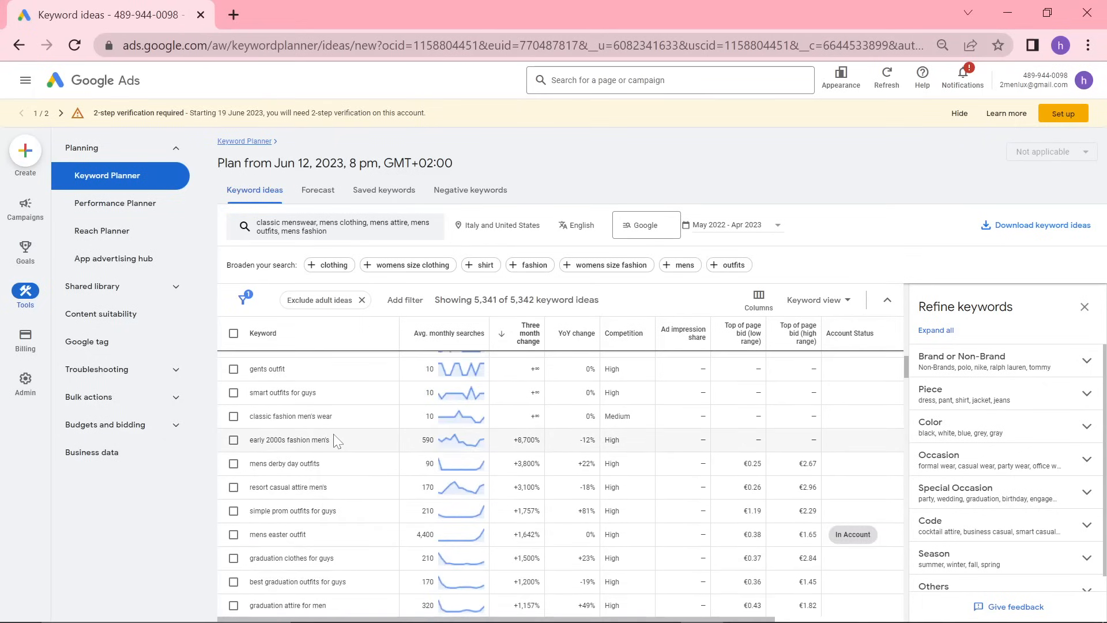
# - Look past "early 2000s fashion mens" in the sorted ideas and copy the keyword "graduation outfits men"
pyautogui.moveTo(340, 442); pyautogui.dragTo(229, 446)
pyautogui.scroll(-2, 337, 474)
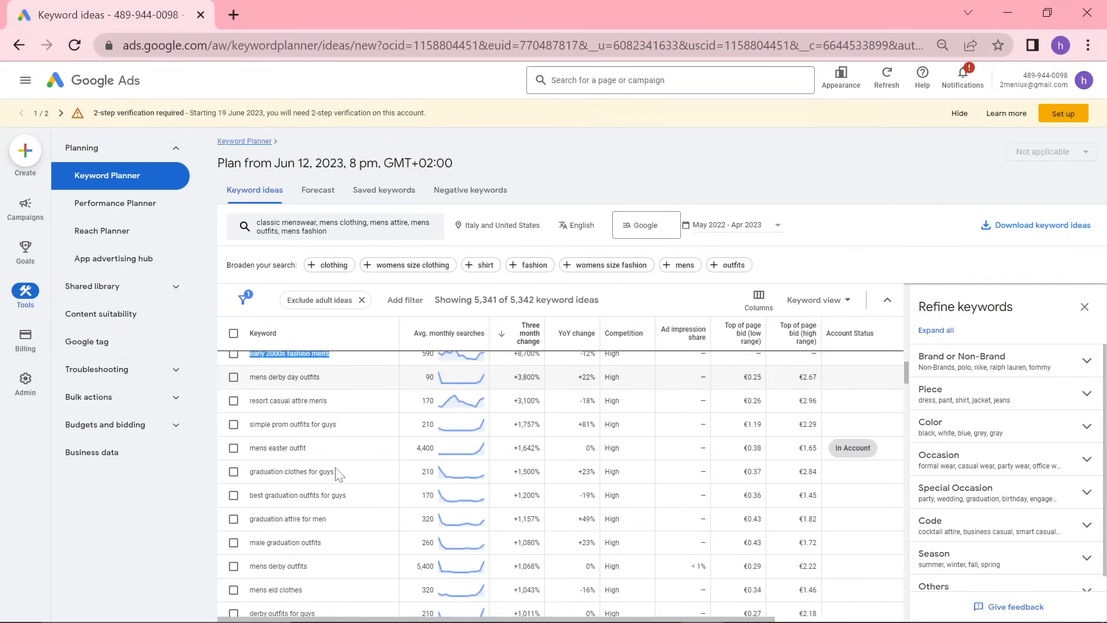
pyautogui.scroll(-3, 341, 475)
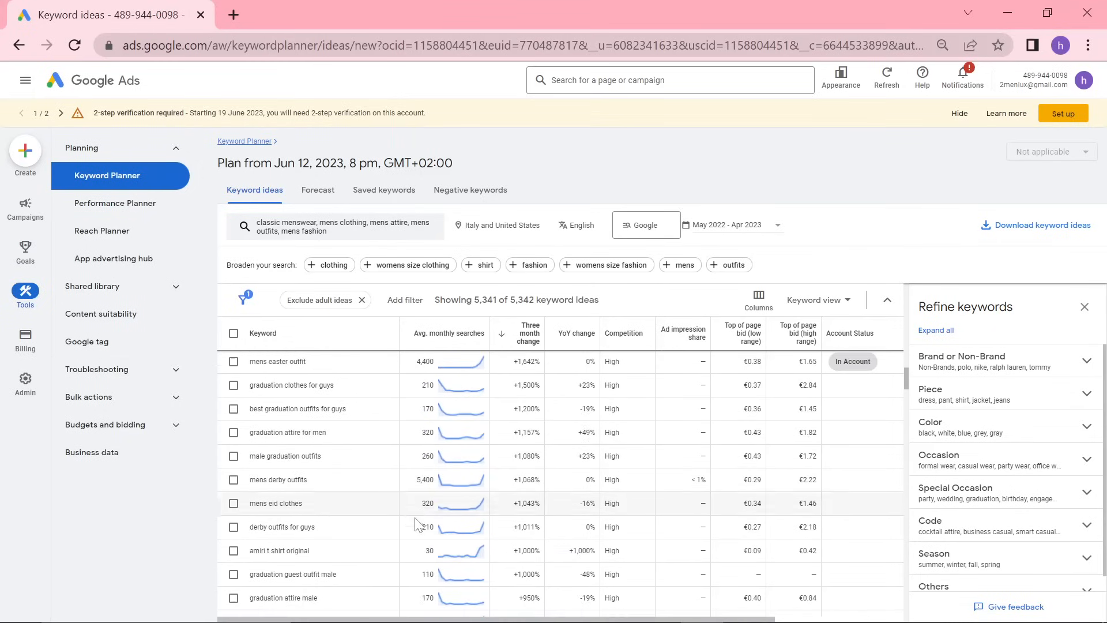
pyautogui.scroll(-2, 386, 534)
pyautogui.moveTo(329, 500); pyautogui.dragTo(245, 499)
pyautogui.hotkey('ctrl', 'c')
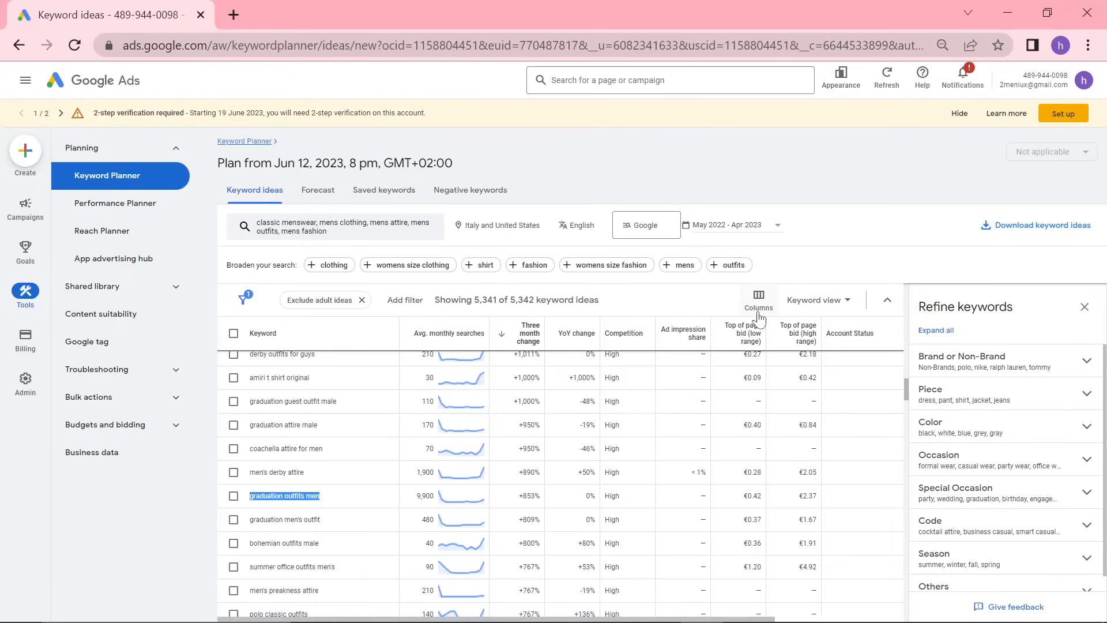
# - Return to the browser window with the New Prompt doc and search Google for "graduation outfits men" in a new tab
pyautogui.hotkey('alt', 'Tab')
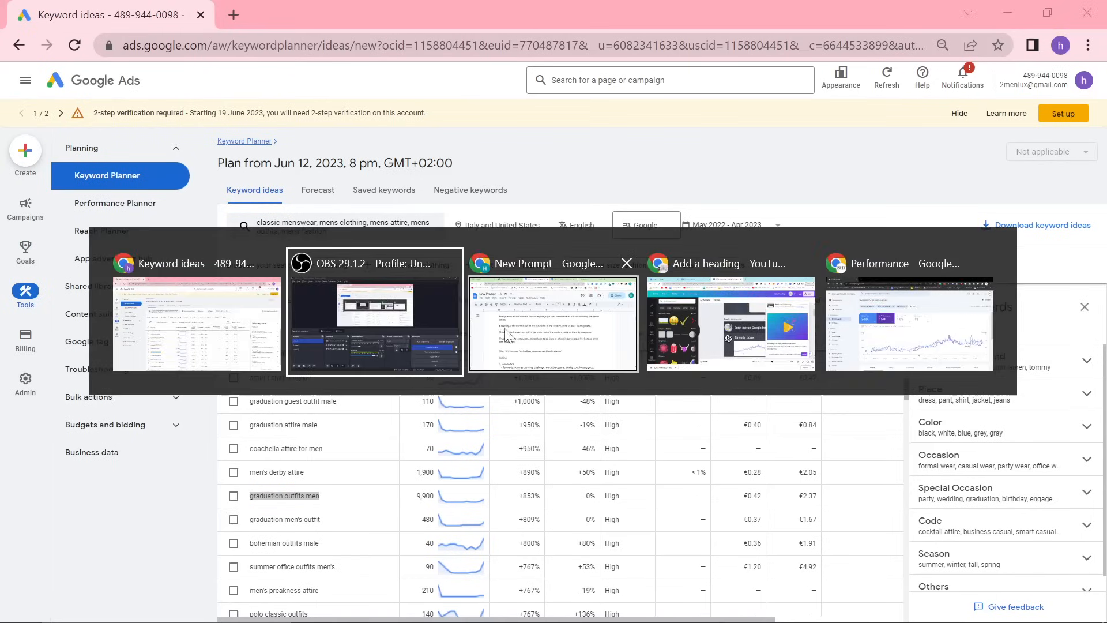
pyautogui.hotkey('alt', 'Tab')
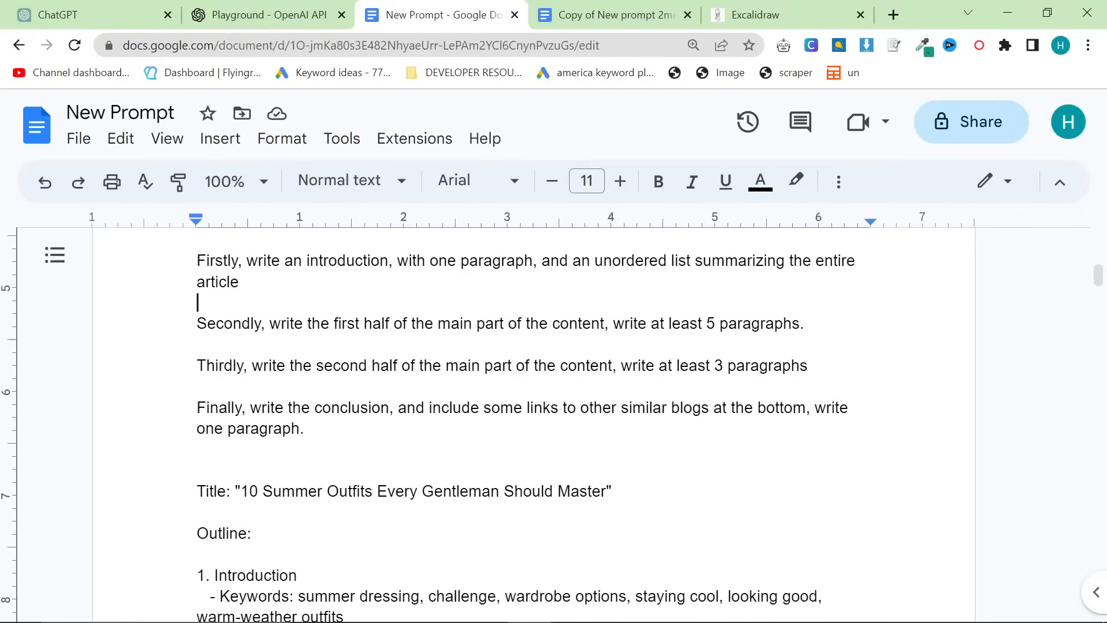
pyautogui.click(893, 14)
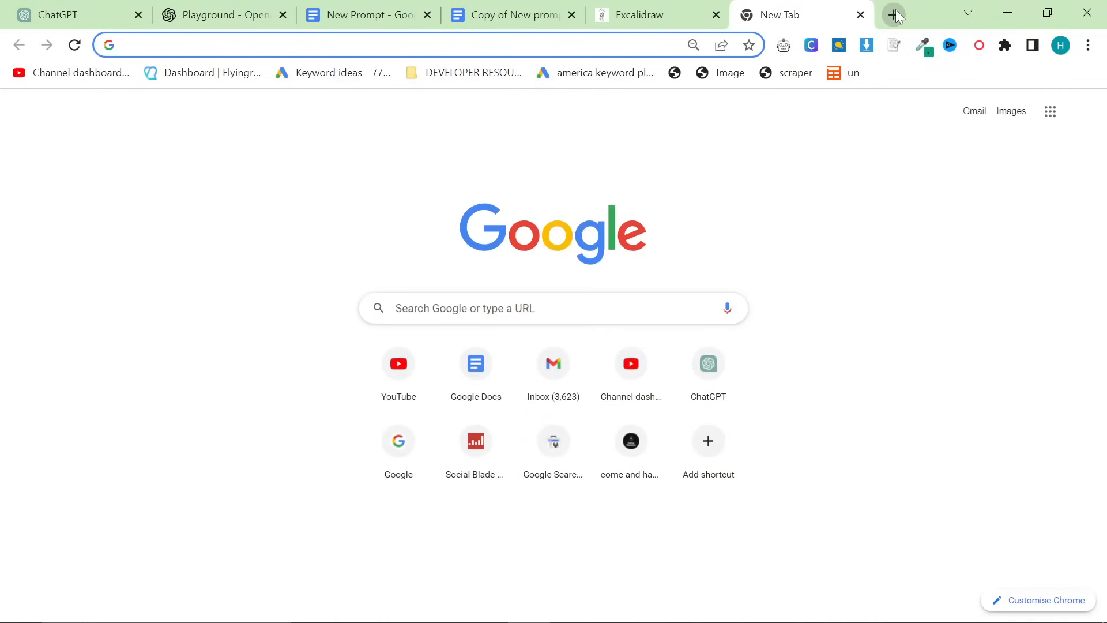
pyautogui.hotkey('ctrl', 'v')
pyautogui.press('Return')
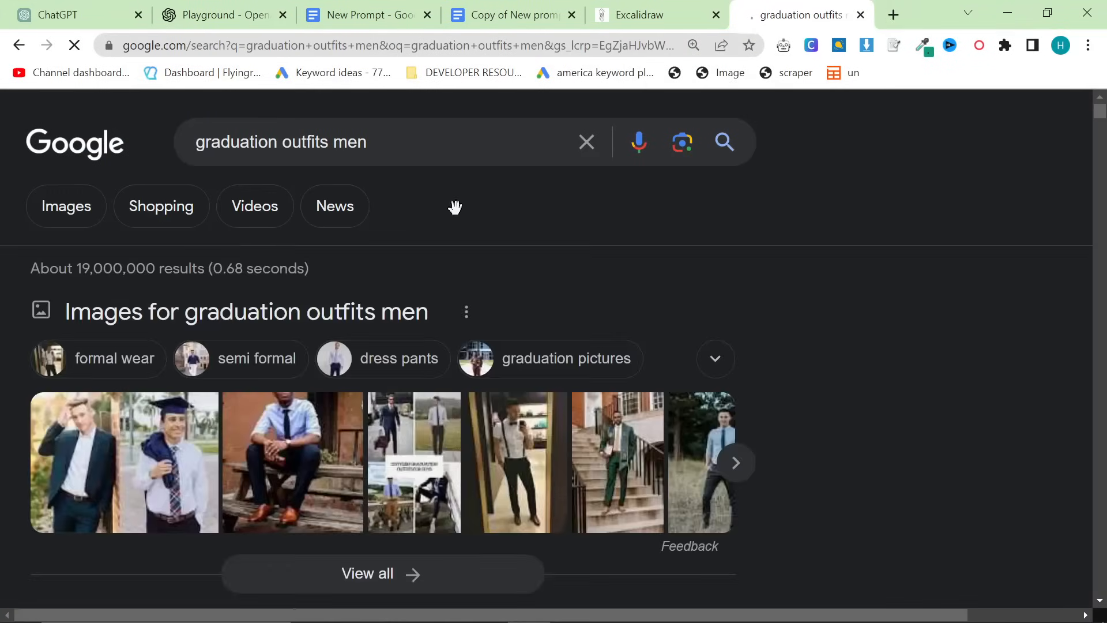
# - Look through the "graduation outfits men" results and open GQ's "6 Best Graduation Suits for Guys With Every Kind of Degree" in a new tab
pyautogui.scroll(-8, 438, 231)
pyautogui.scroll(-10, 422, 243)
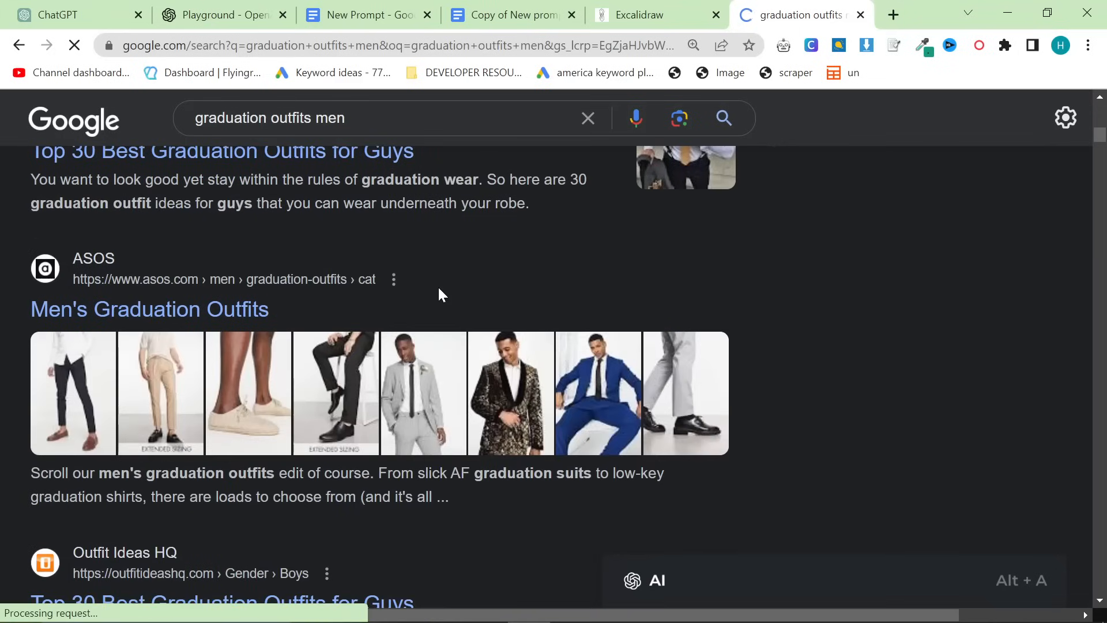
pyautogui.scroll(-5, 438, 294)
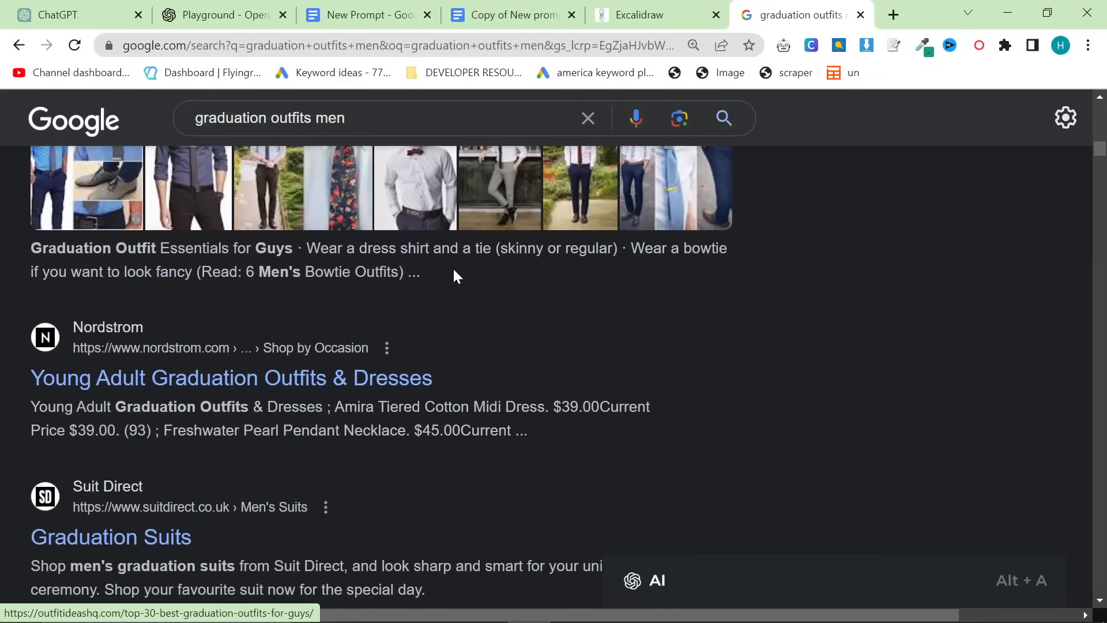
pyautogui.scroll(-7, 891, 503)
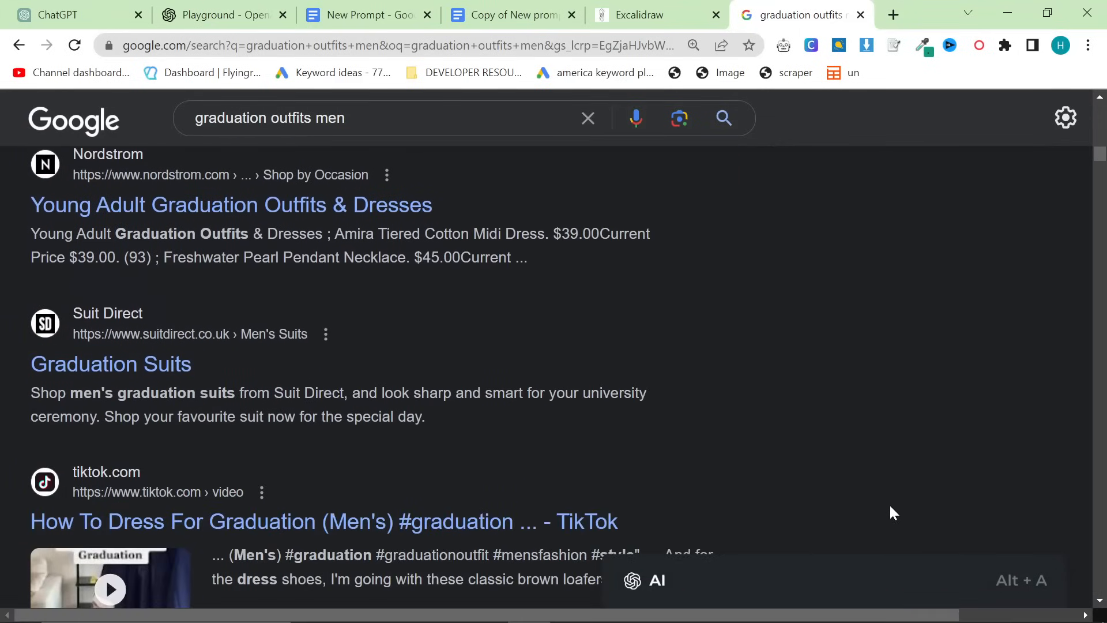
pyautogui.scroll(-9, 889, 504)
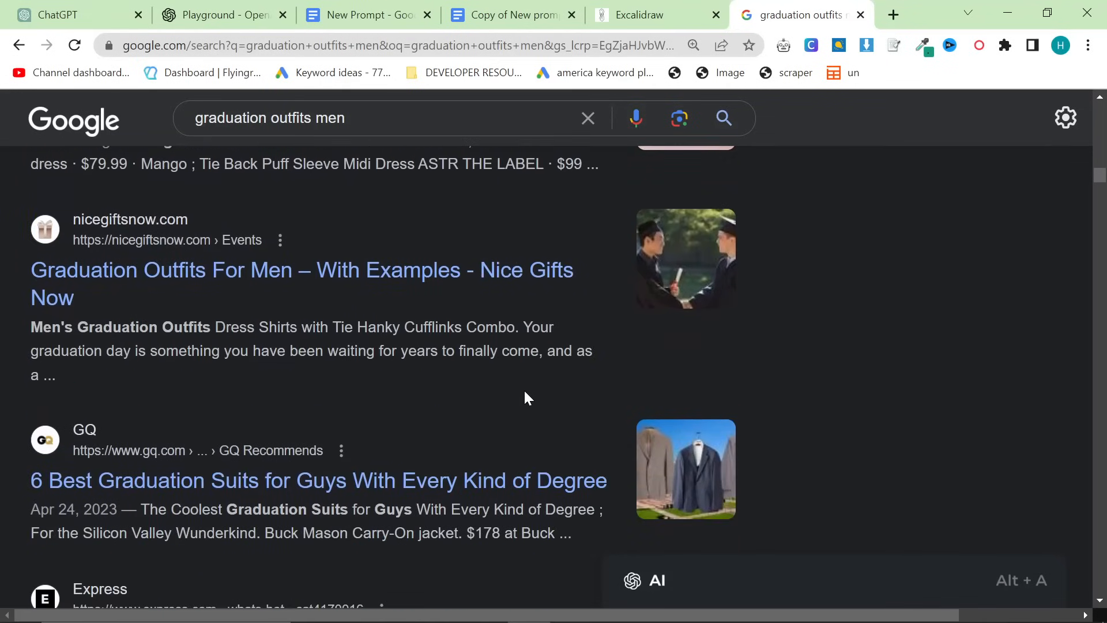
pyautogui.scroll(-2, 484, 385)
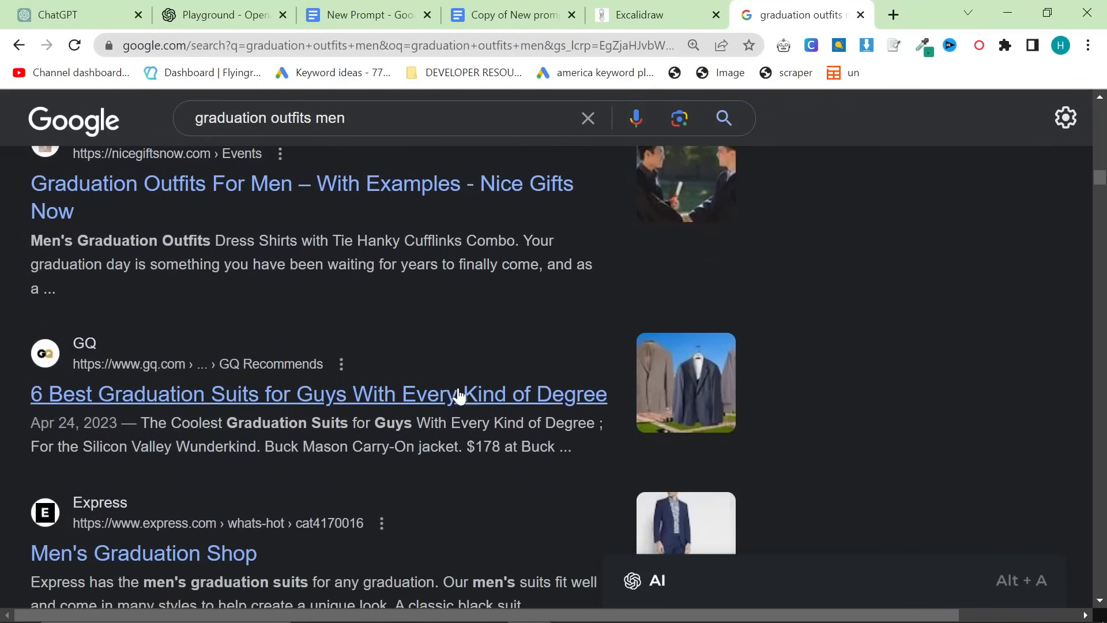
pyautogui.middleClick(338, 395)
pyautogui.click(776, 13)
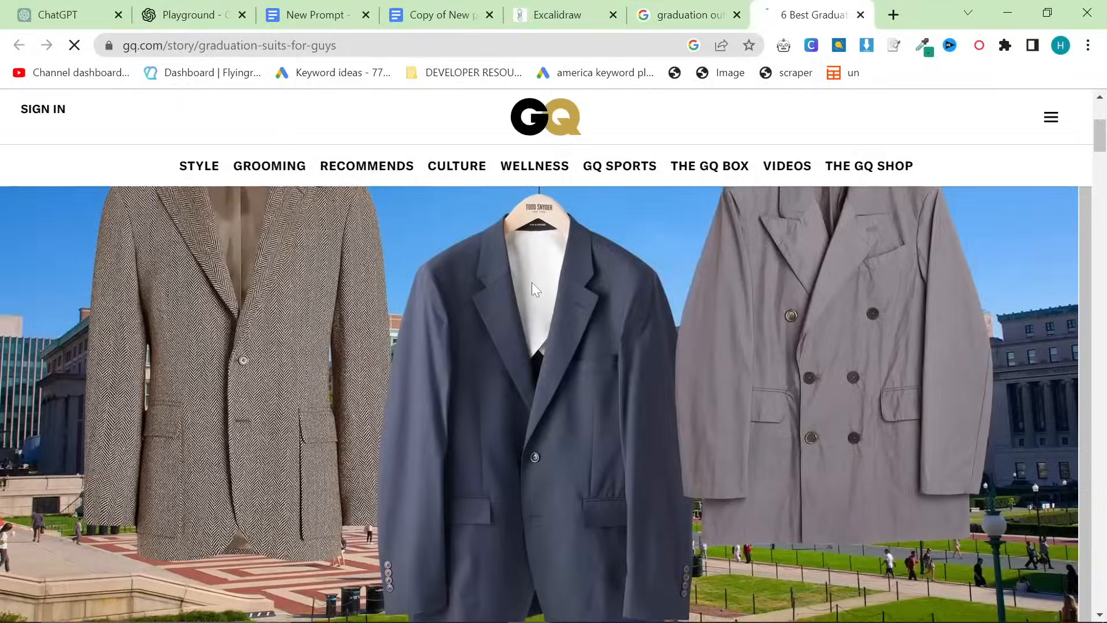
# - Accept the cookie notice on the GQ page and skim the whole graduation suits article, returning to its title
pyautogui.scroll(-8, 532, 282)
pyautogui.click(612, 356)
pyautogui.scroll(-3, 657, 353)
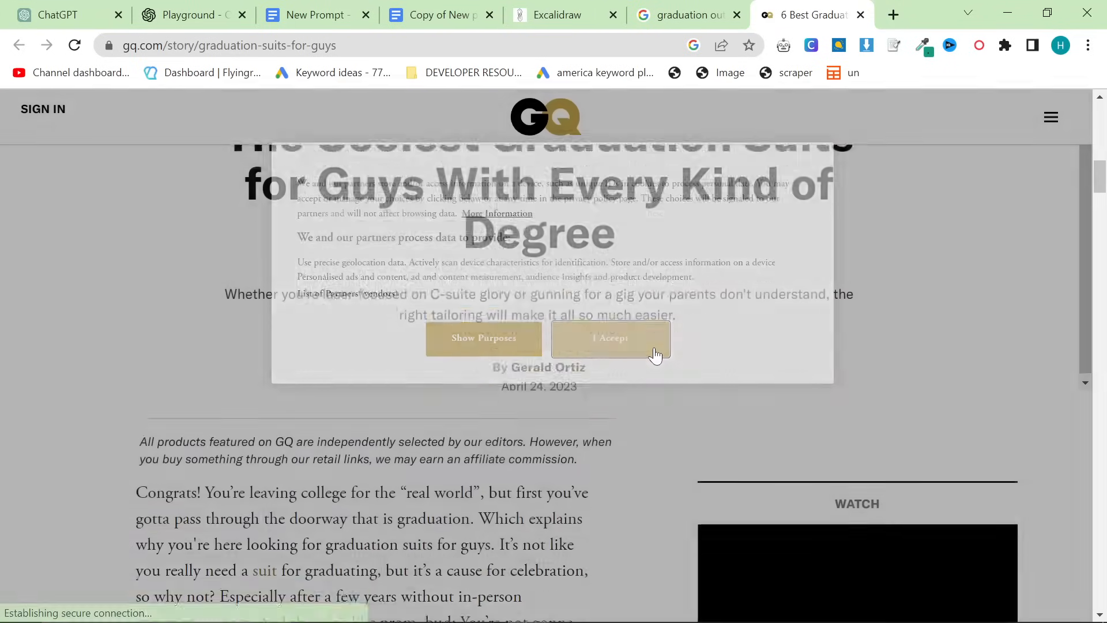
pyautogui.scroll(-14, 606, 352)
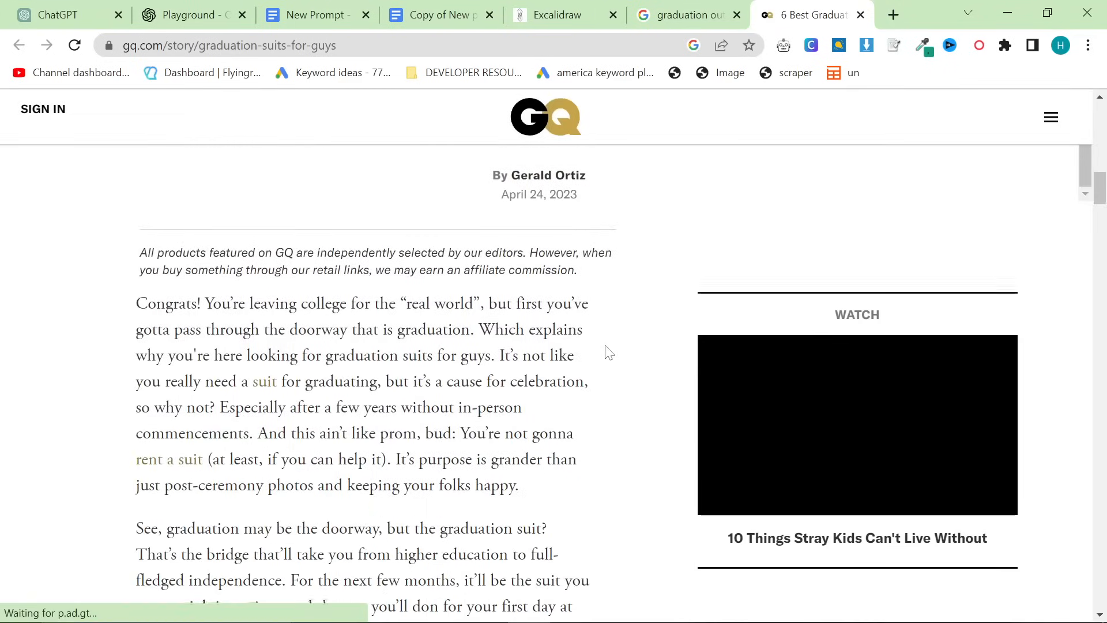
pyautogui.scroll(-20, 610, 356)
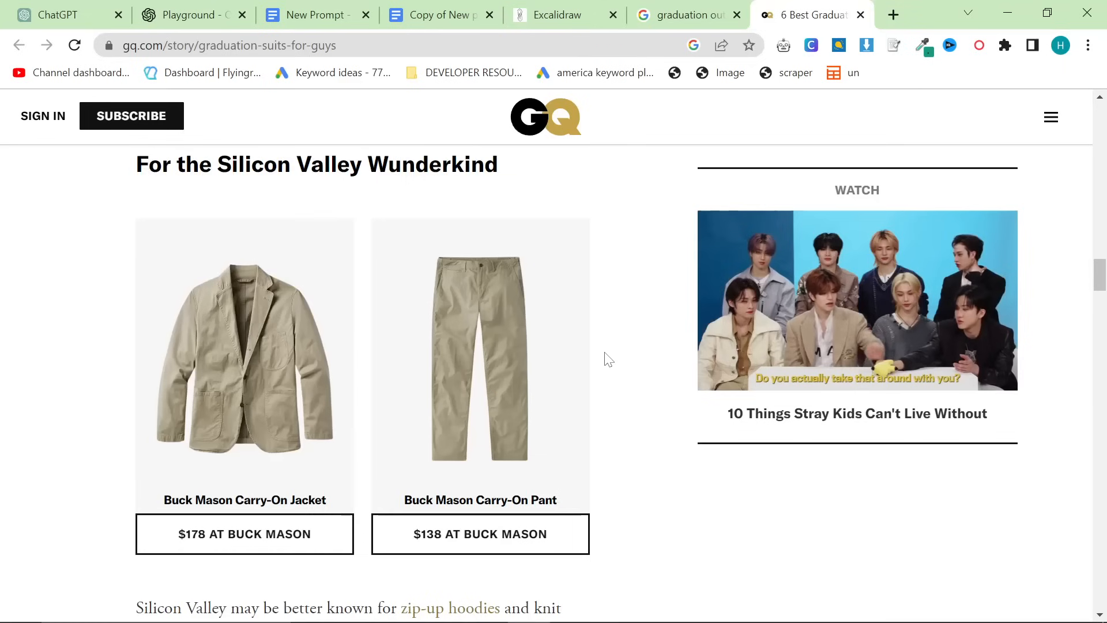
pyautogui.scroll(-20, 606, 354)
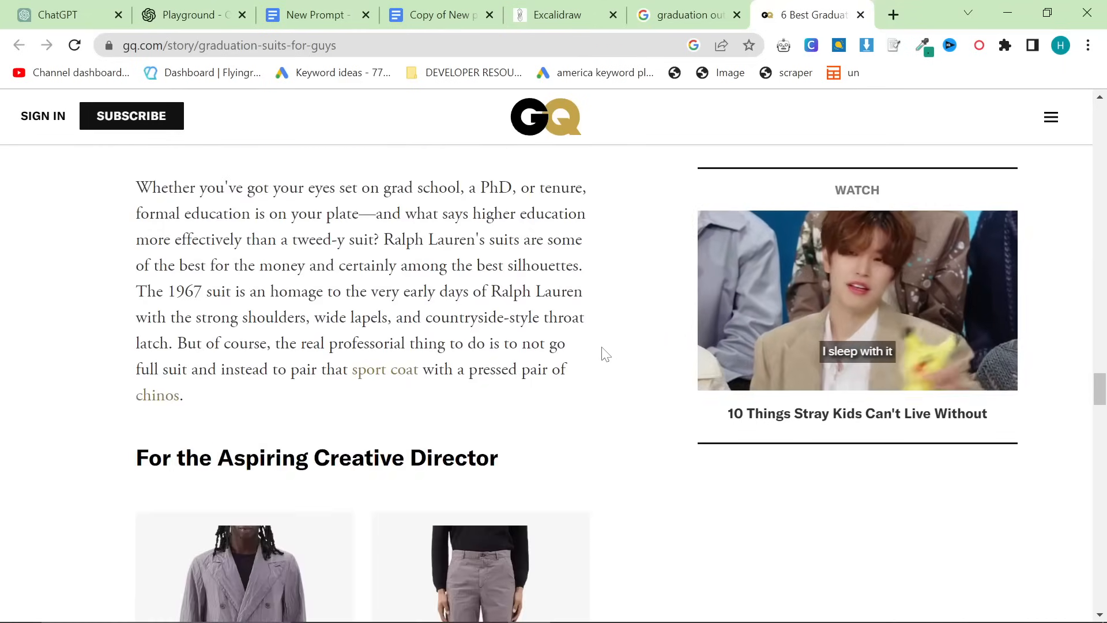
pyautogui.scroll(-15, 630, 351)
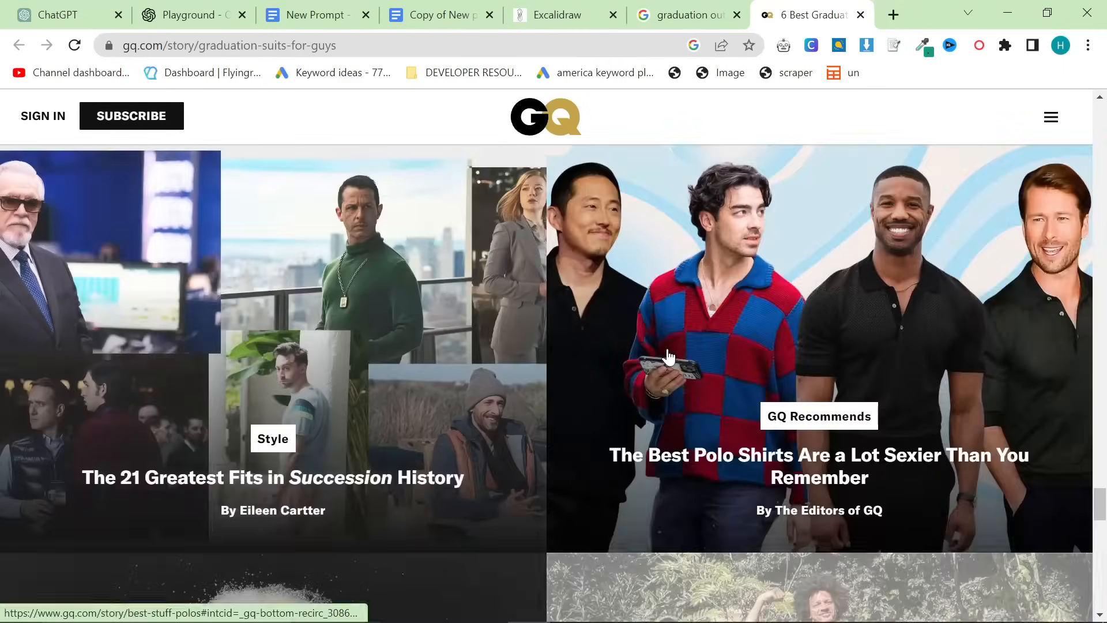
pyautogui.scroll(14, 640, 361)
pyautogui.scroll(20, 449, 407)
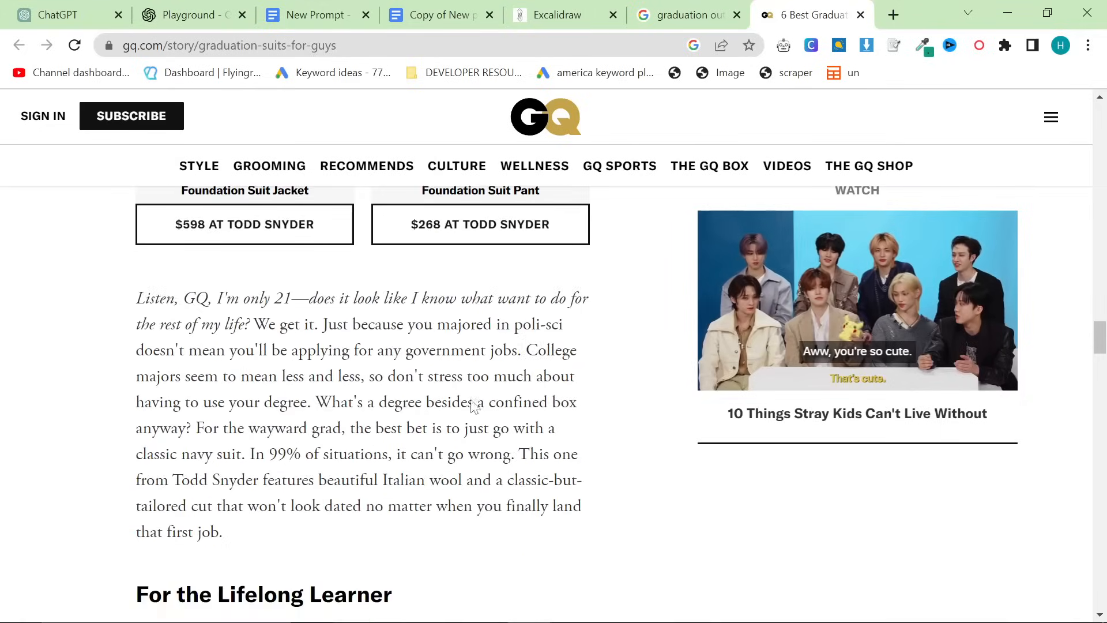
pyautogui.scroll(8, 441, 440)
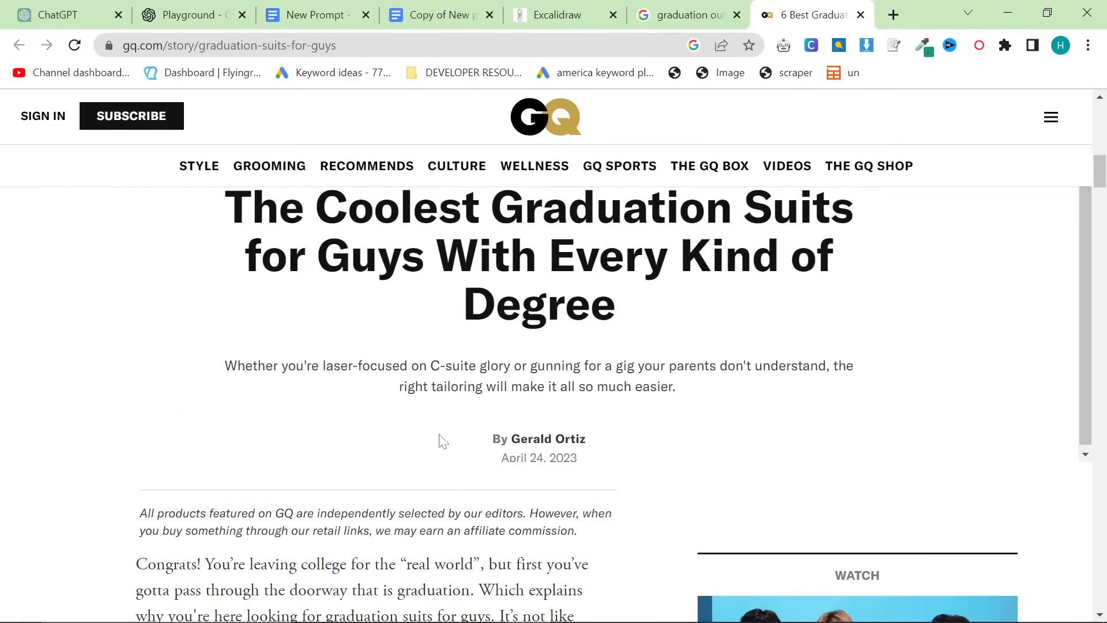
# - Ask HARPA AI: "Give me an outline from this article, to be used in my own article, and list the keywords from this article"
pyautogui.click(980, 46)
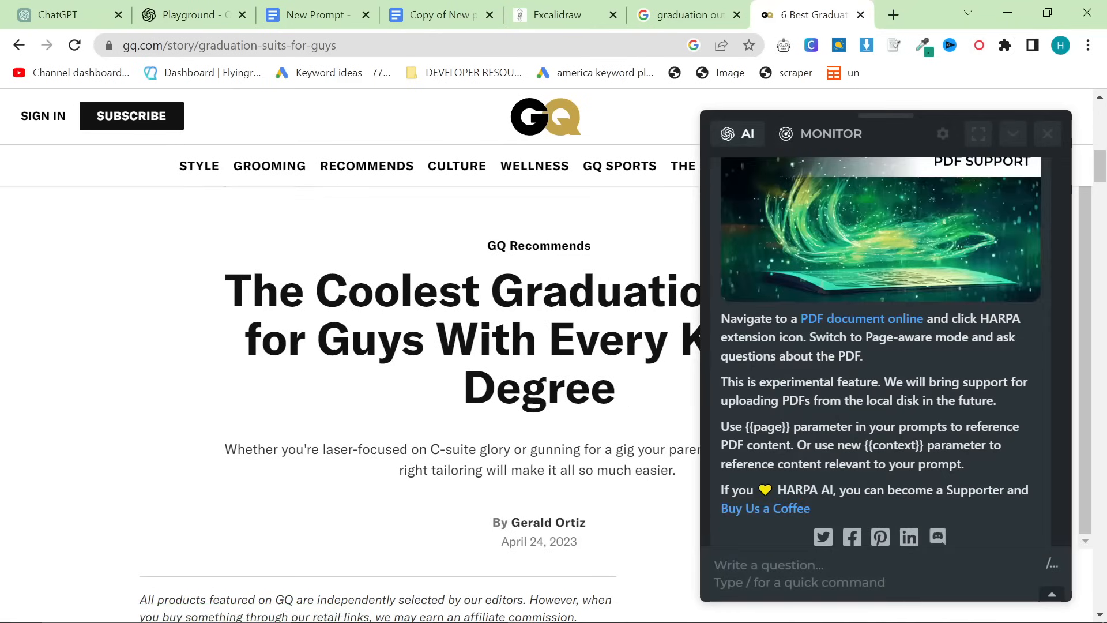
pyautogui.scroll(-7, 452, 402)
pyautogui.scroll(-4, 369, 375)
pyautogui.scroll(5, 369, 375)
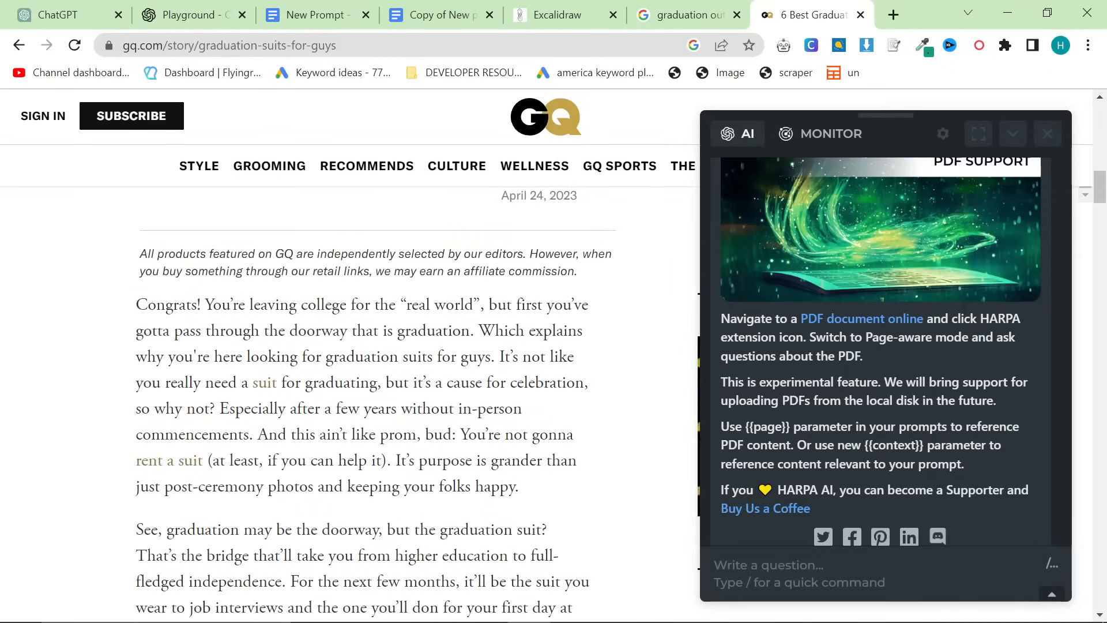
pyautogui.write('Give me a su')
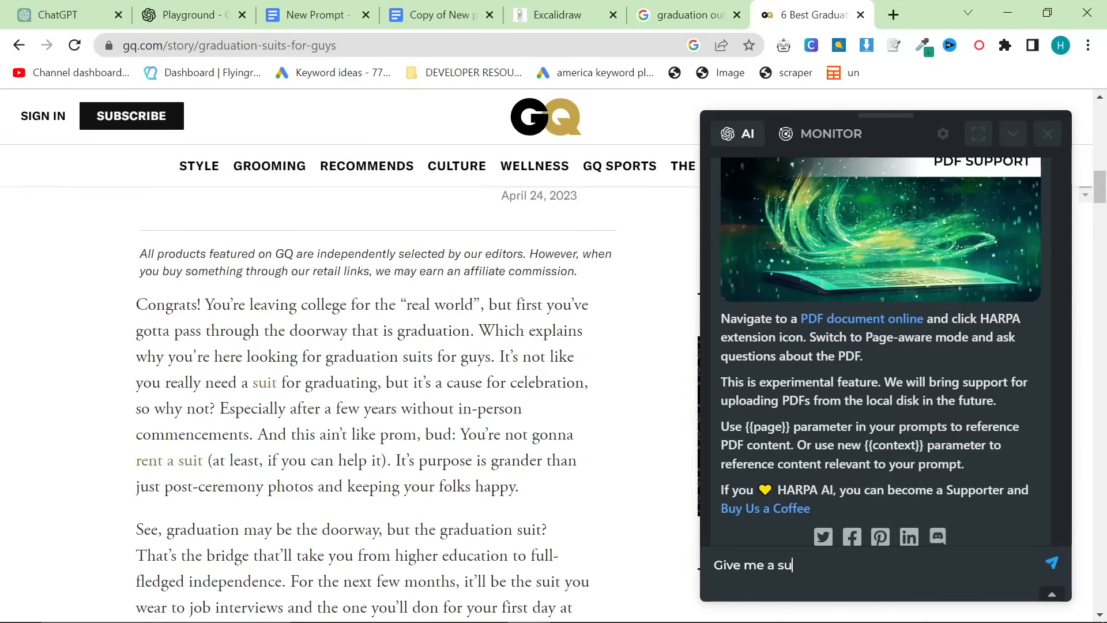
pyautogui.write('mmary of')
pyautogui.press('BackSpace')
pyautogui.press('BackSpace')
pyautogui.press('BackSpace')
pyautogui.press('BackSpace')
pyautogui.press('BackSpace')
pyautogui.press('BackSpace')
pyautogui.press('BackSpace')
pyautogui.press('BackSpace')
pyautogui.write('n outline from this ar')
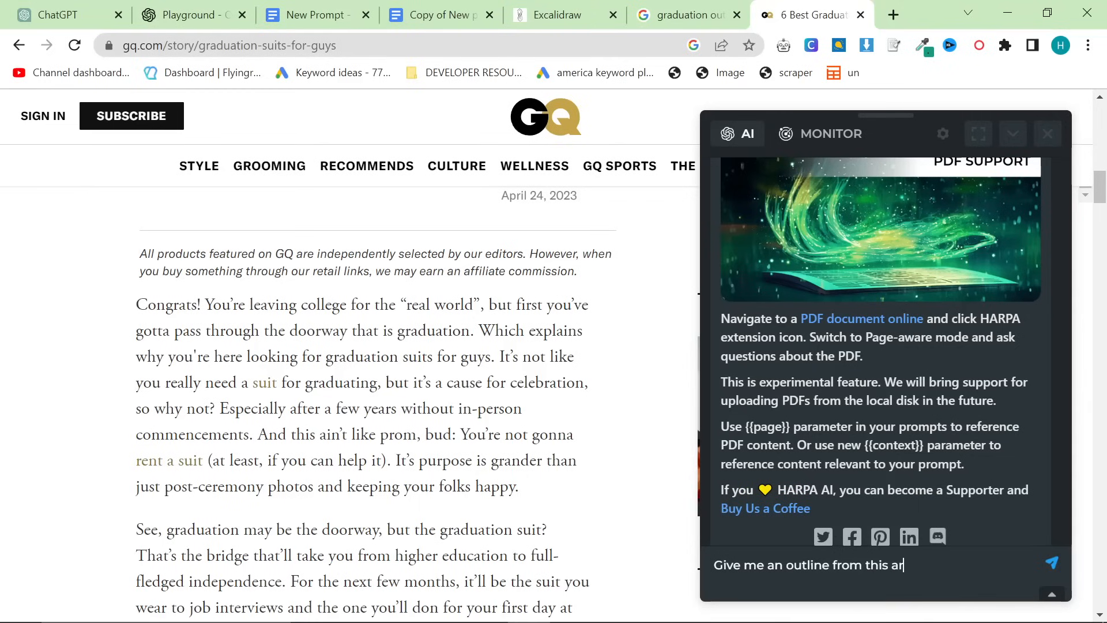
pyautogui.write('ticle, to be used in my own article, do')
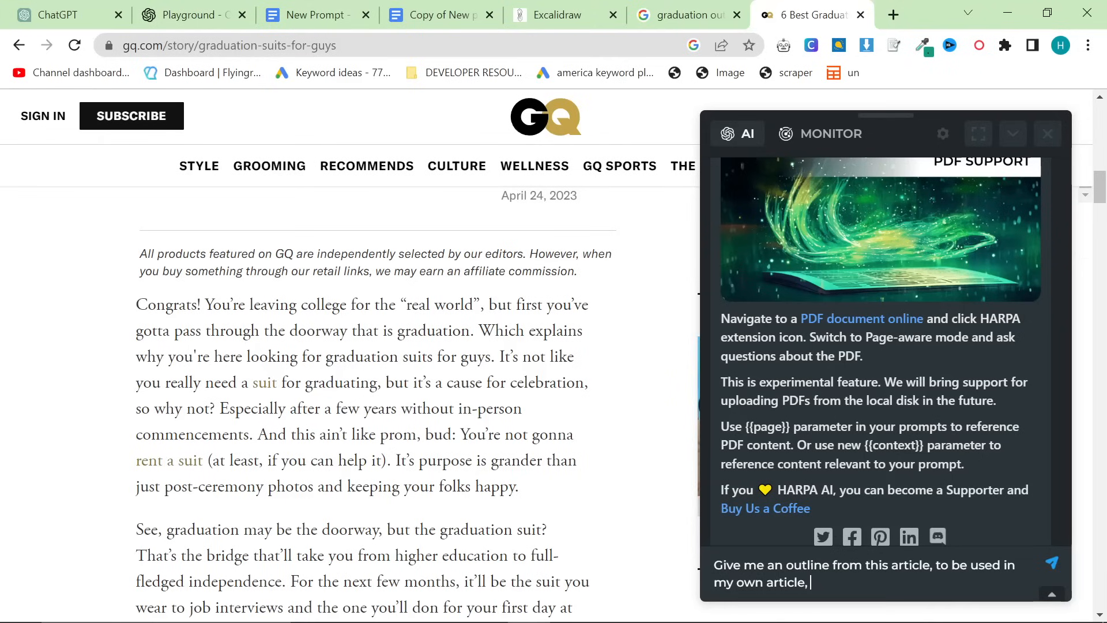
pyautogui.press('BackSpace')
pyautogui.write('and list the keywords from this article')
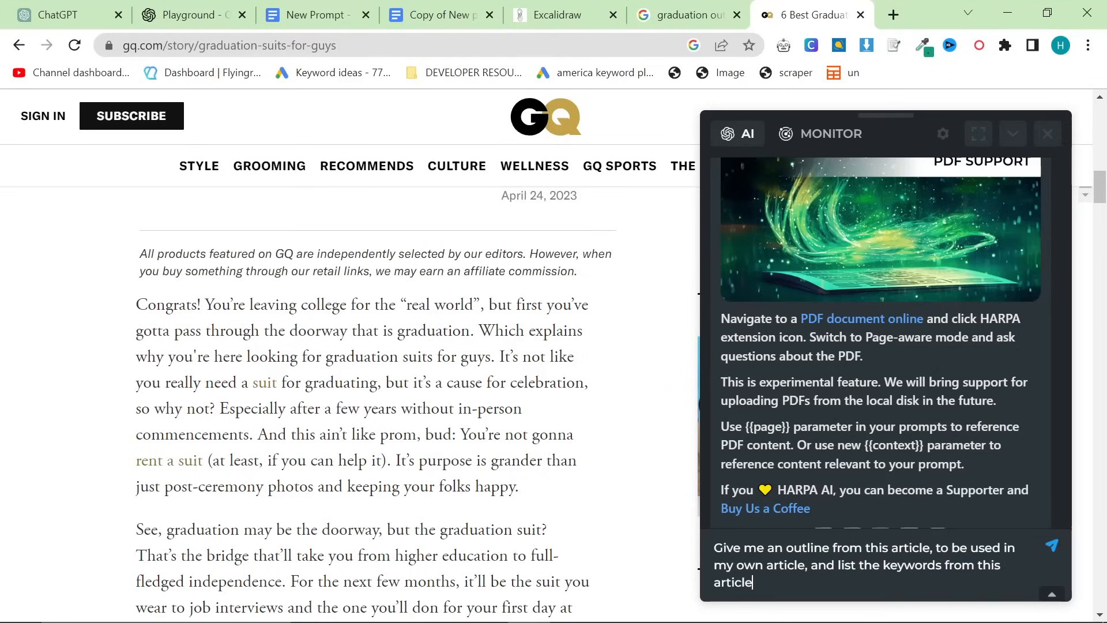
pyautogui.press('Return')
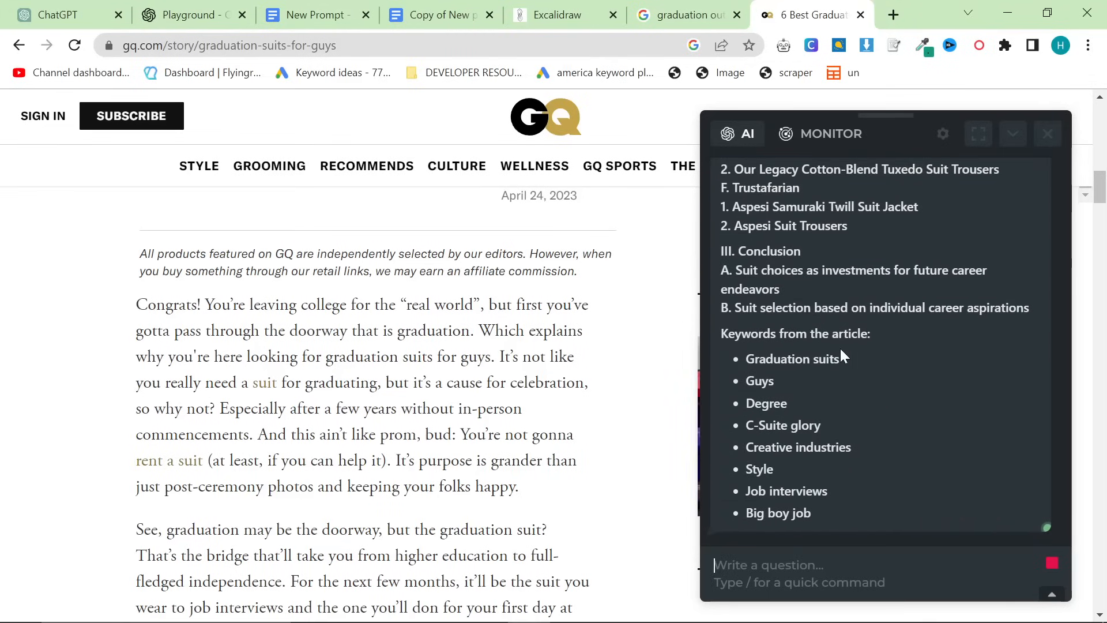
# - Copy the whole HARPA AI answer, from "Article Outline:" to the last keyword, "Suit Trousers"
pyautogui.scroll(5, 875, 349)
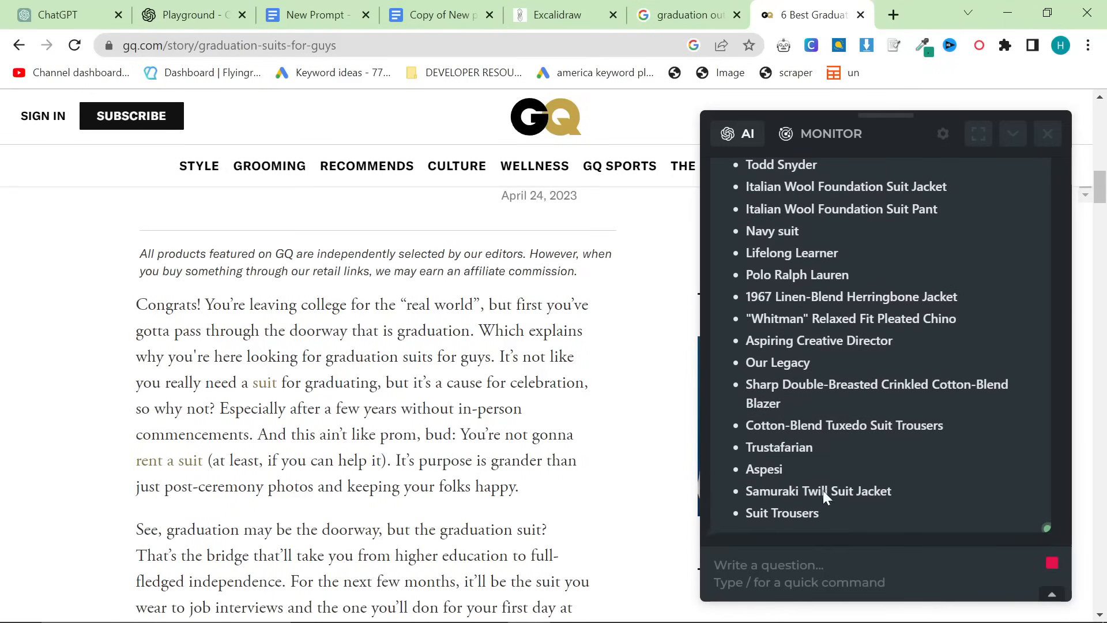
pyautogui.moveTo(847, 514); pyautogui.dragTo(718, 326)
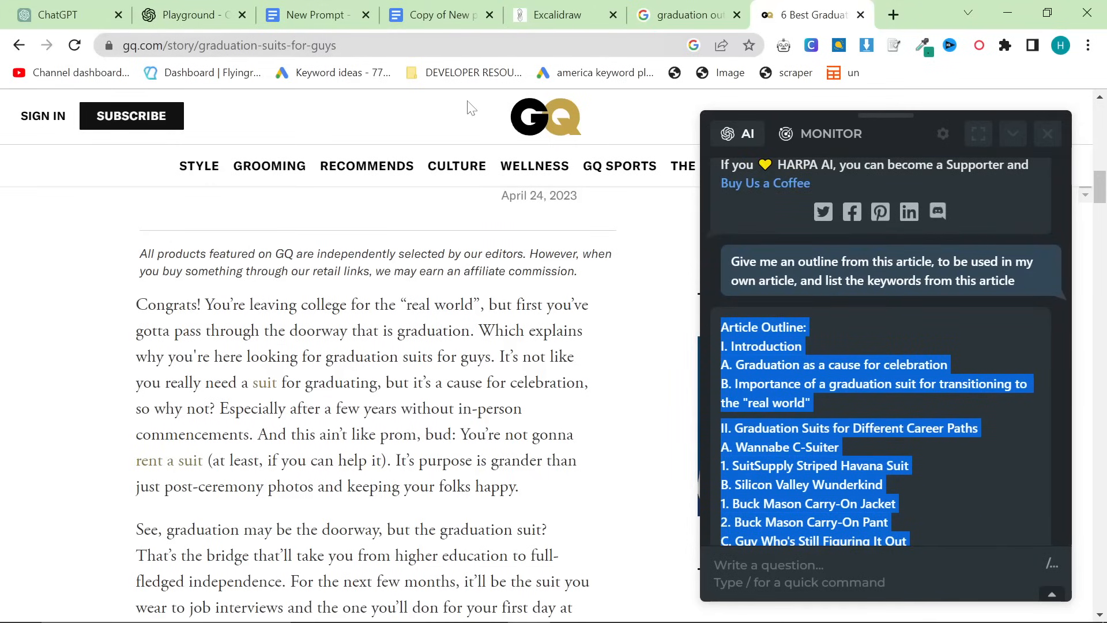
pyautogui.click(672, 360)
pyautogui.scroll(-2, 885, 375)
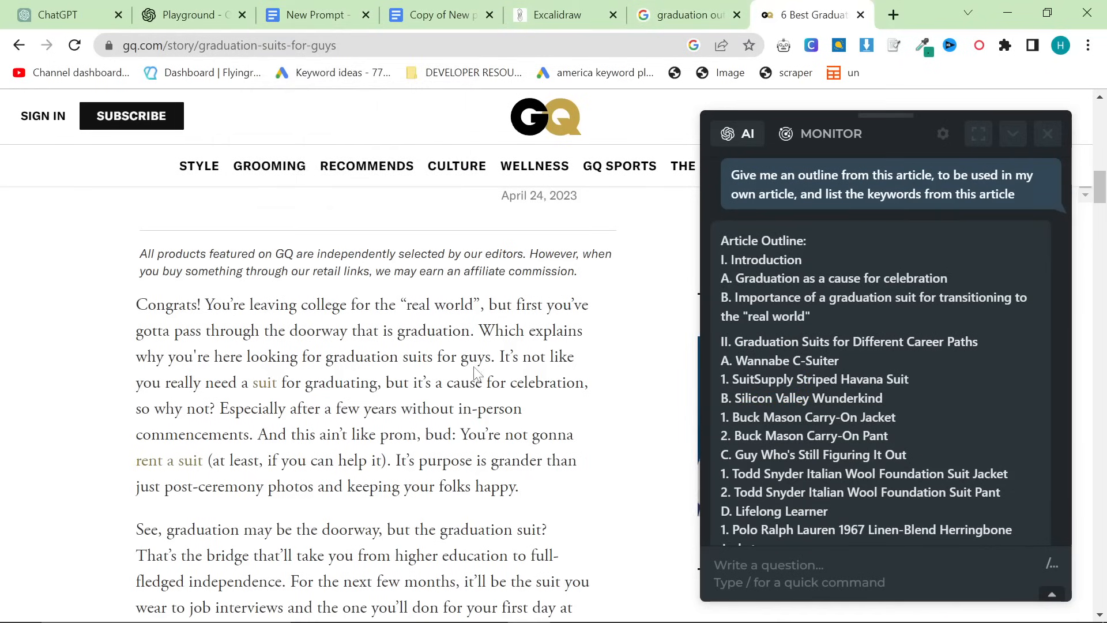
# - Make a copy of the New Prompt document in My Drive, named "Copy of New Prompt"
pyautogui.click(333, 8)
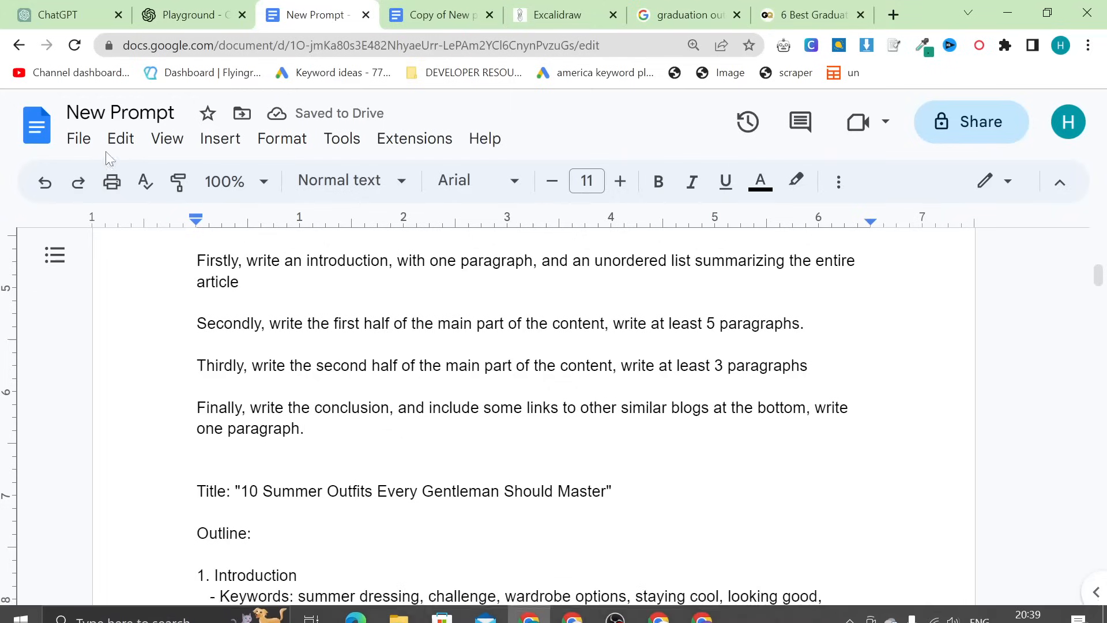
pyautogui.click(120, 139)
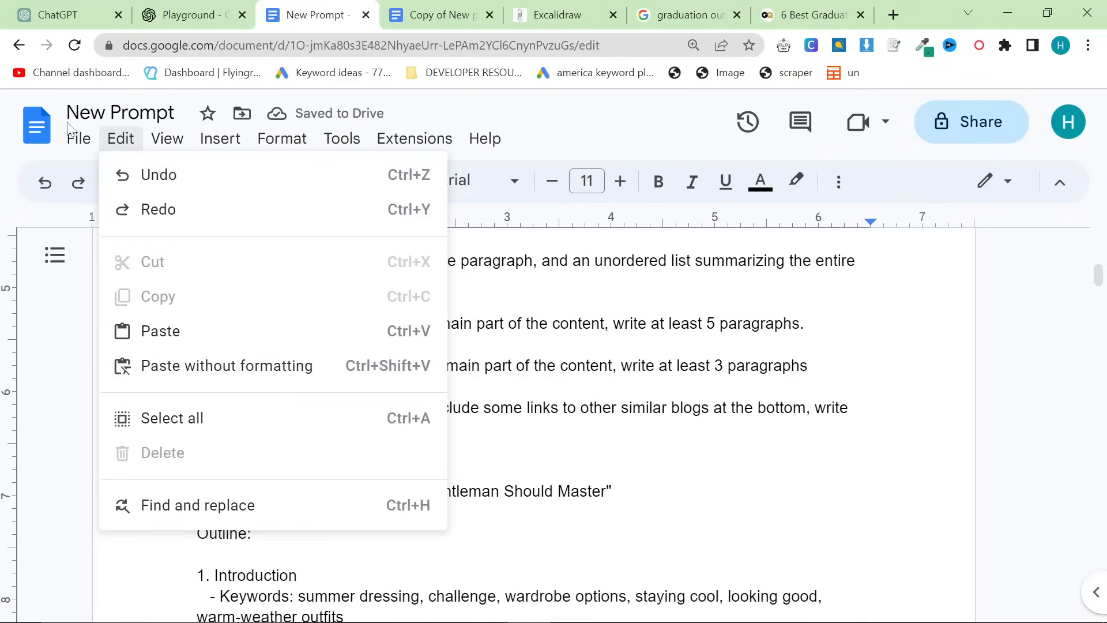
pyautogui.moveTo(78, 138)
pyautogui.click(141, 242)
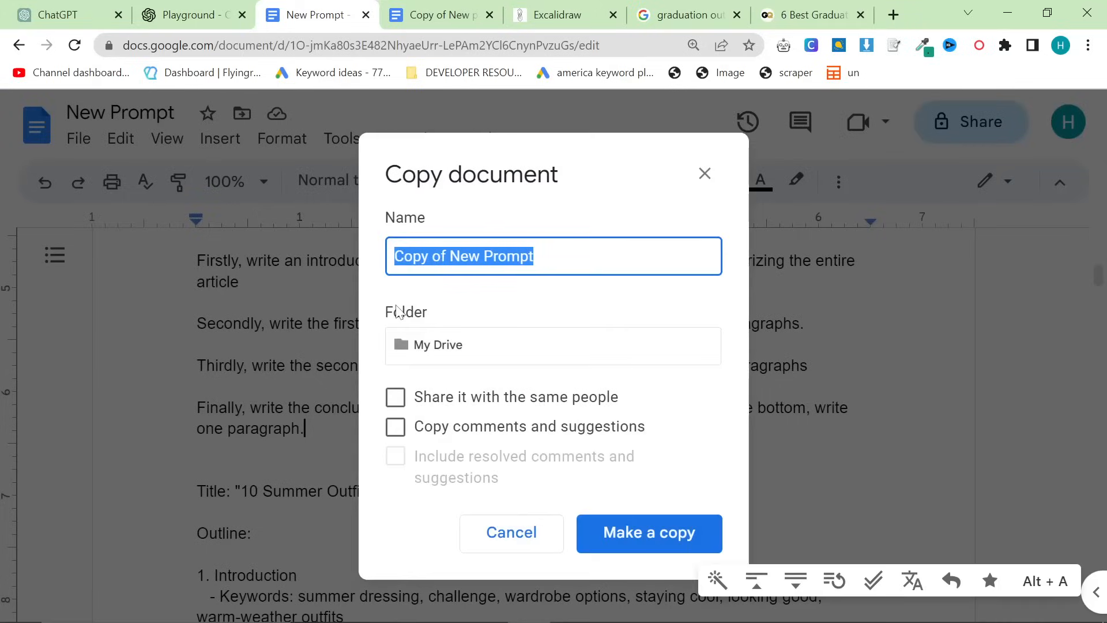
pyautogui.click(649, 532)
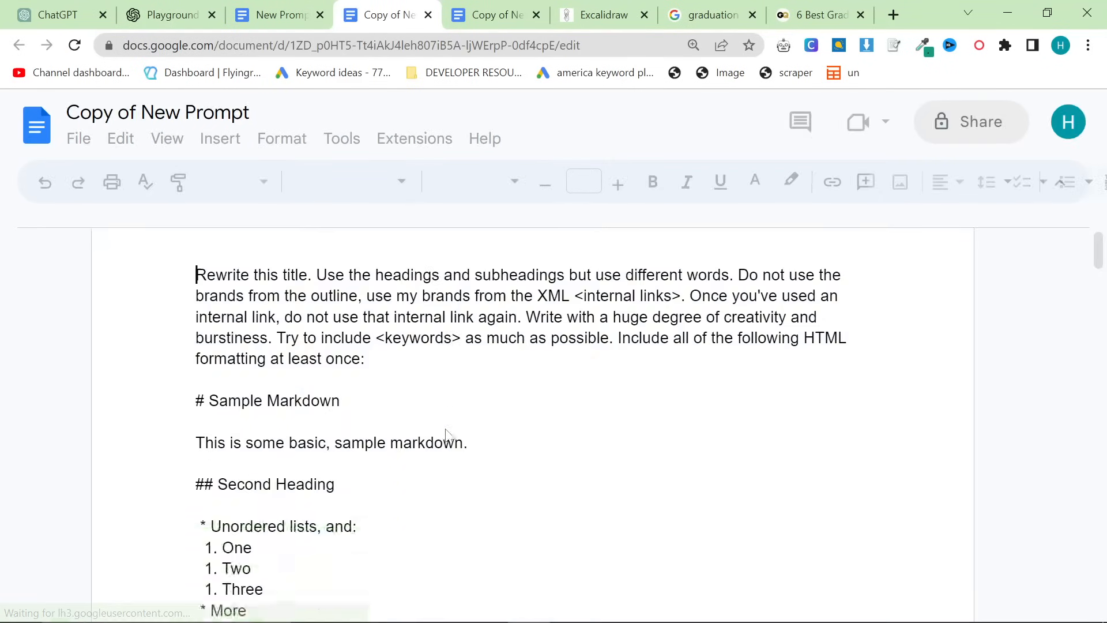
# - Replace the summer outfits outline and its NLP keywords in the copied prompt with the HARPA AI outline and keywords, pasted without formatting
pyautogui.scroll(-10, 447, 438)
pyautogui.scroll(-6, 552, 426)
pyautogui.scroll(-8, 351, 449)
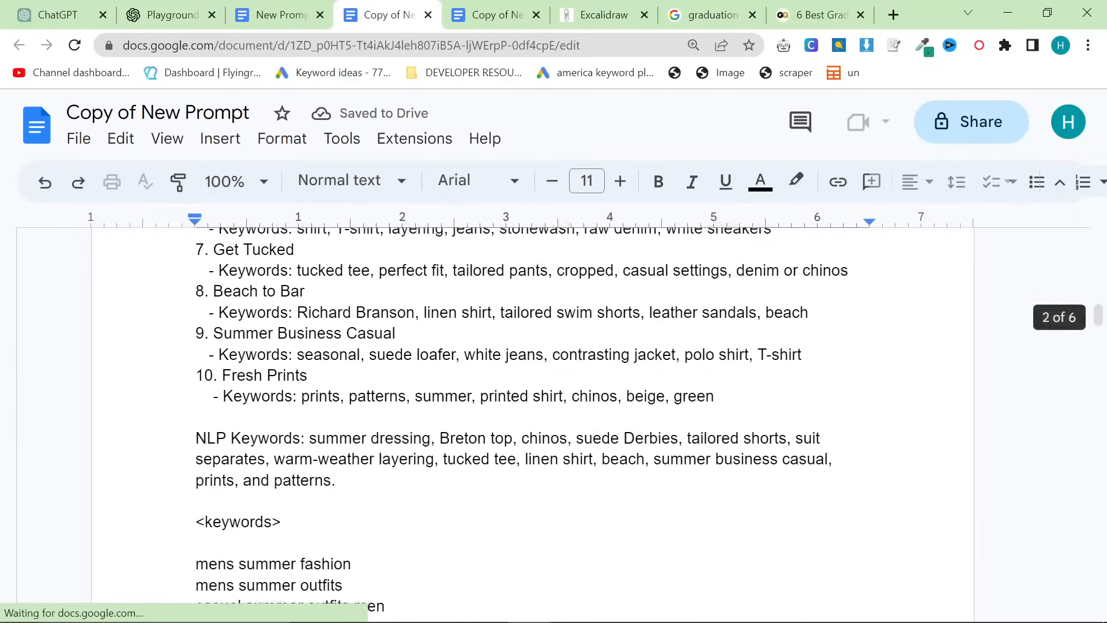
pyautogui.scroll(1, 351, 450)
pyautogui.scroll(9, 534, 426)
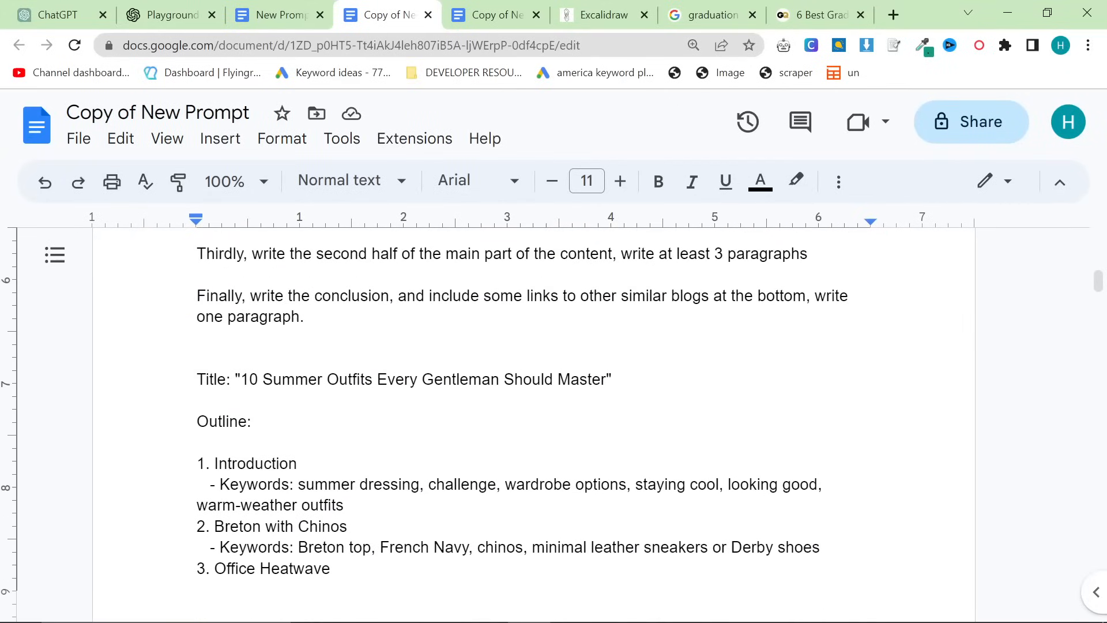
pyautogui.hotkey('shift', 'Down')
pyautogui.hotkey('shift', 'Down')
pyautogui.hotkey('shift', 'Down')
pyautogui.hotkey('shift', 'Down')
pyautogui.hotkey('shift', 'Down')
pyautogui.hotkey('shift', 'Down')
pyautogui.hotkey('shift', 'Down')
pyautogui.hotkey('shift', 'Down')
pyautogui.hotkey('shift', 'Down')
pyautogui.hotkey('shift', 'Down')
pyautogui.hotkey('shift', 'Down')
pyautogui.hotkey('shift', 'Down')
pyautogui.hotkey('shift', 'Down')
pyautogui.hotkey('shift', 'Down')
pyautogui.hotkey('shift', 'Down')
pyautogui.hotkey('shift', 'Down')
pyautogui.hotkey('shift', 'Down')
pyautogui.hotkey('shift', 'Down')
pyautogui.hotkey('shift', 'Down')
pyautogui.hotkey('shift', 'Down')
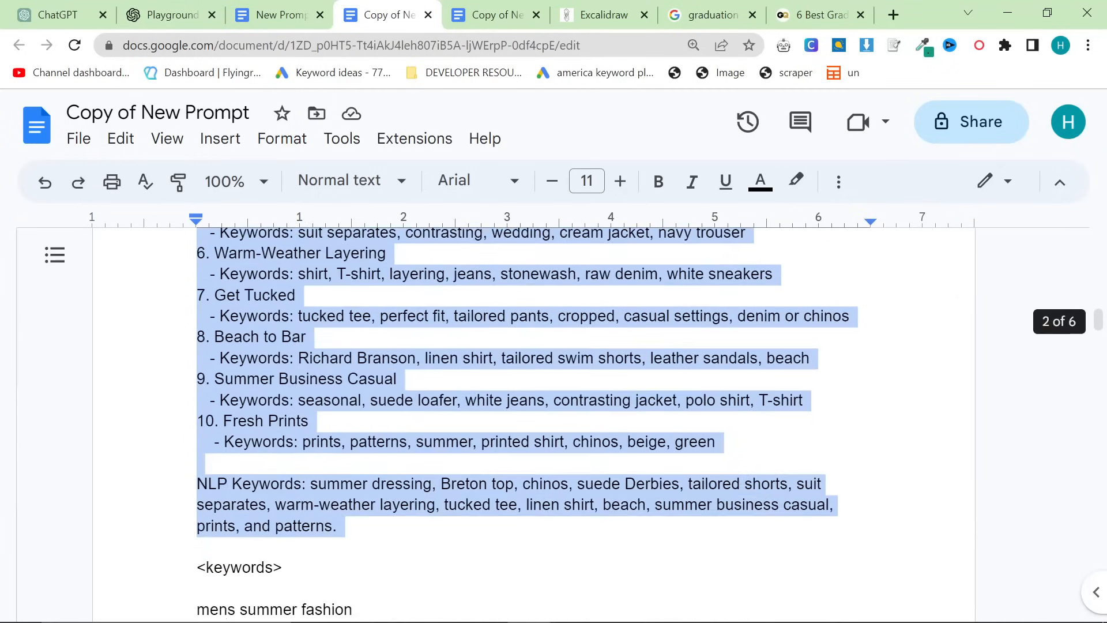
pyautogui.hotkey('shift', 'Down')
pyautogui.hotkey('shift', 'Down')
pyautogui.hotkey('shift', 'Up')
pyautogui.hotkey('shift', 'Up')
pyautogui.hotkey('shift', 'Up')
pyautogui.hotkey('shift', 'Down')
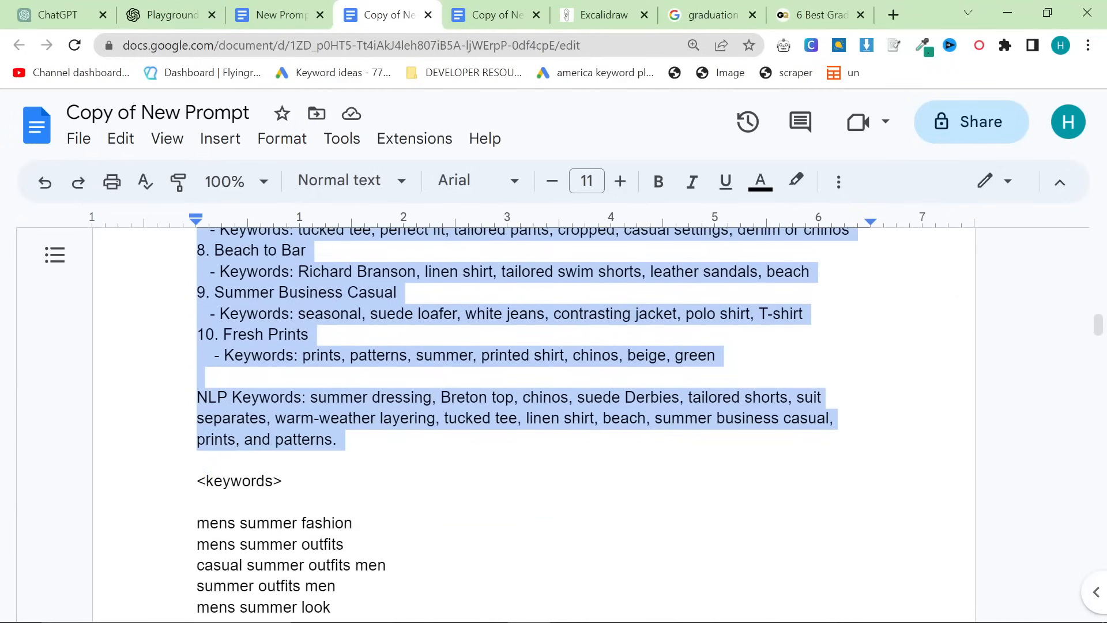
pyautogui.hotkey('ctrl', 'v')
pyautogui.hotkey('ctrl', 'z')
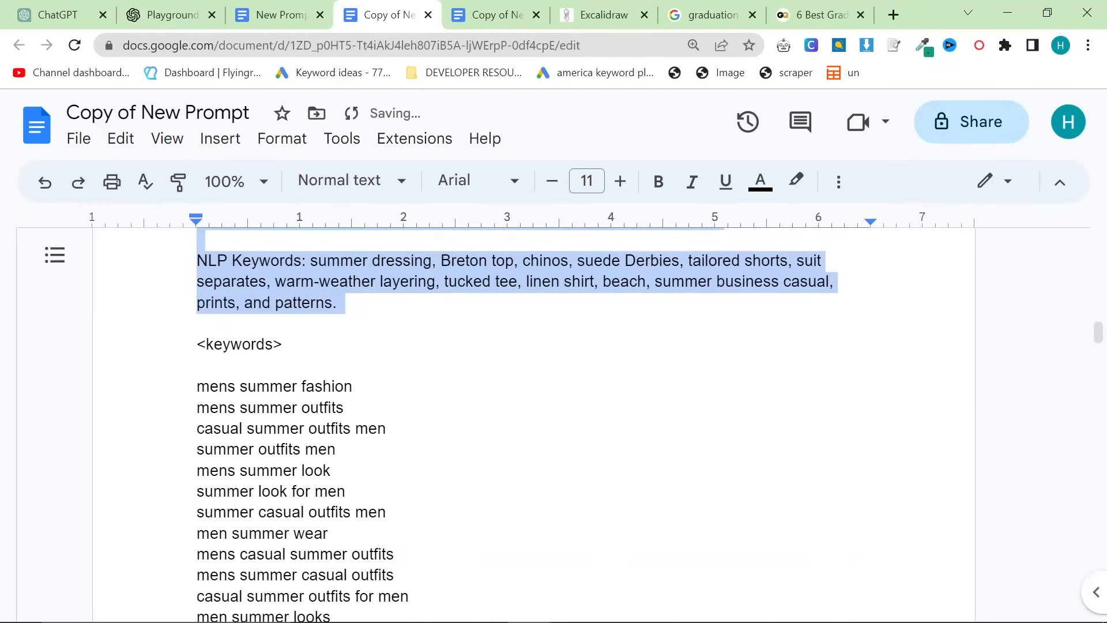
pyautogui.hotkey('ctrl', 'shift', 'v')
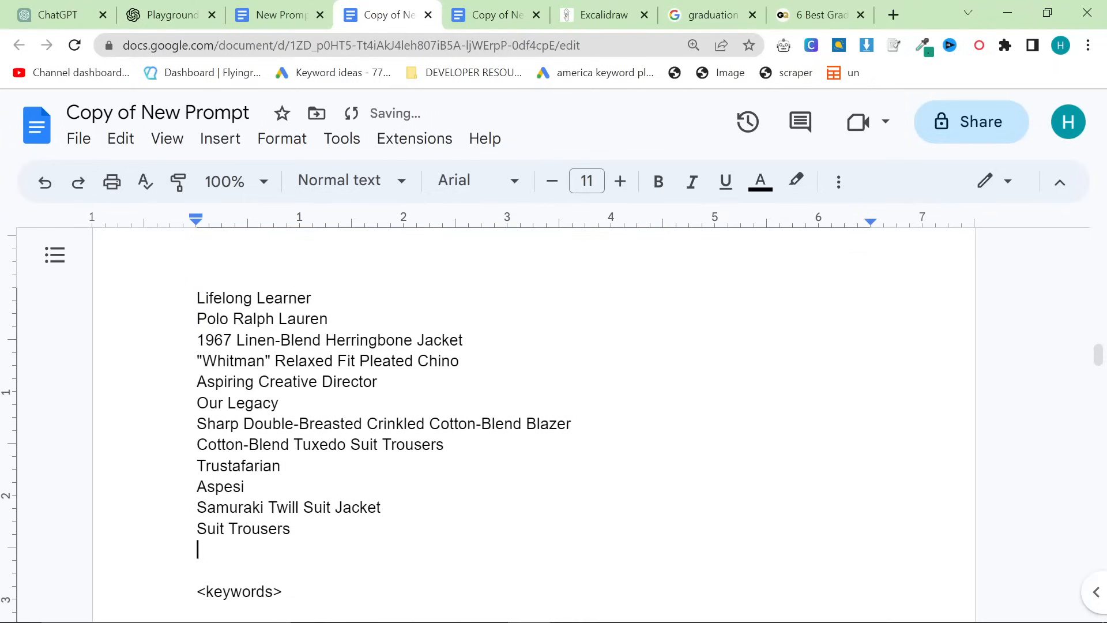
# - Look over the pasted outline and the existing list of summer keywords under <keywords>
pyautogui.scroll(15, 534, 424)
pyautogui.scroll(-13, 534, 423)
pyautogui.scroll(-7, 534, 424)
pyautogui.press('Down')
pyautogui.press('Down')
pyautogui.hotkey('shift', 'Down')
pyautogui.hotkey('shift', 'Down')
pyautogui.hotkey('shift', 'Down')
pyautogui.hotkey('shift', 'Down')
pyautogui.hotkey('shift', 'Down')
pyautogui.hotkey('shift', 'Down')
pyautogui.hotkey('shift', 'Down')
pyautogui.hotkey('shift', 'Down')
pyautogui.hotkey('shift', 'Down')
pyautogui.hotkey('shift', 'Down')
pyautogui.hotkey('shift', 'Down')
pyautogui.hotkey('shift', 'Down')
pyautogui.hotkey('shift', 'Down')
pyautogui.hotkey('shift', 'Down')
pyautogui.hotkey('shift', 'Down')
pyautogui.hotkey('shift', 'Down')
pyautogui.hotkey('shift', 'Down')
pyautogui.hotkey('shift', 'Down')
pyautogui.hotkey('shift', 'Down')
pyautogui.hotkey('shift', 'Down')
pyautogui.hotkey('shift', 'Down')
pyautogui.hotkey('shift', 'Down')
pyautogui.hotkey('shift', 'Down')
pyautogui.hotkey('shift', 'Down')
pyautogui.hotkey('shift', 'Down')
pyautogui.hotkey('shift', 'Down')
pyautogui.hotkey('shift', 'Down')
pyautogui.click(384, 381)
pyautogui.scroll(4, 384, 381)
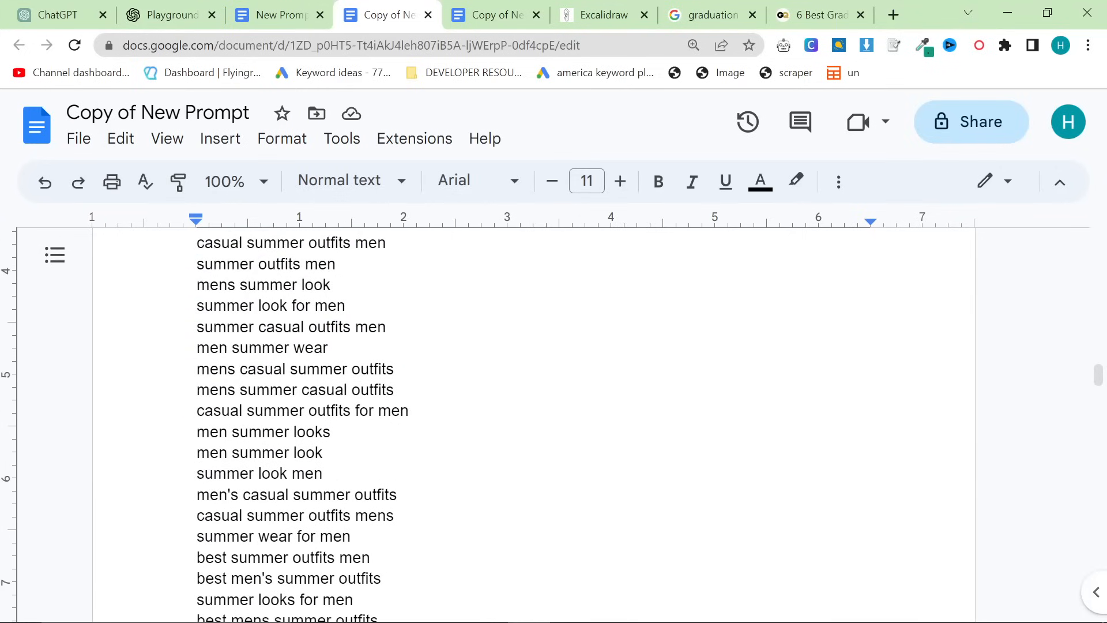
# - Switch to Google Ads Keyword Planner and get keyword ideas using "graduation outfits men" as the only search keyword
pyautogui.hotkey('alt', 'Tab')
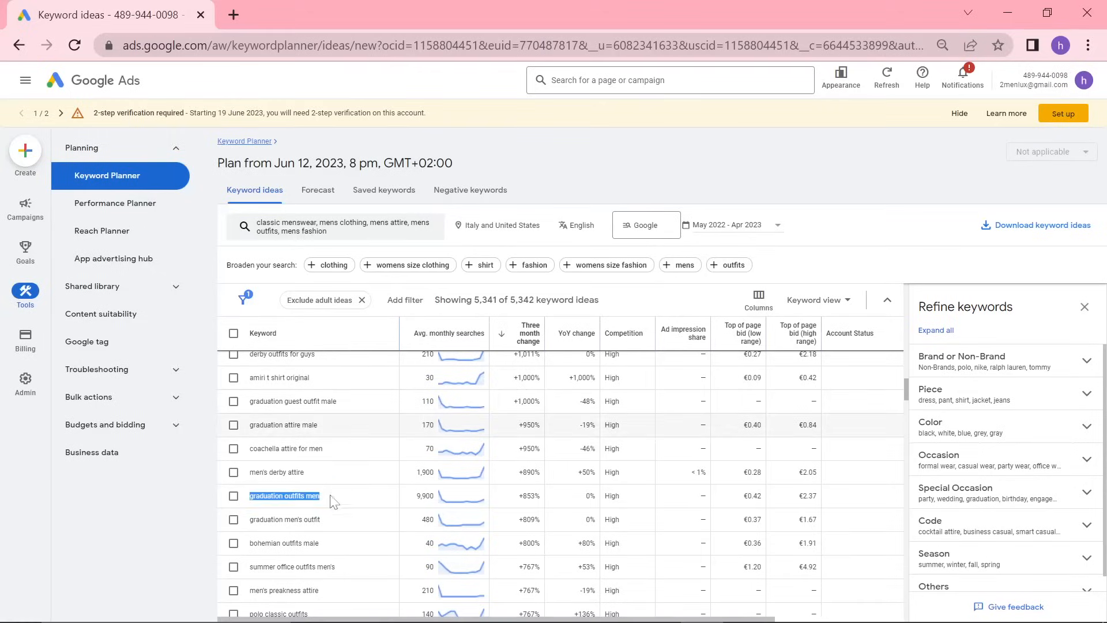
pyautogui.click(312, 230)
pyautogui.click(346, 283)
pyautogui.click(346, 283)
pyautogui.click(326, 282)
pyautogui.click(330, 282)
pyautogui.press('BackSpace')
pyautogui.press('Return')
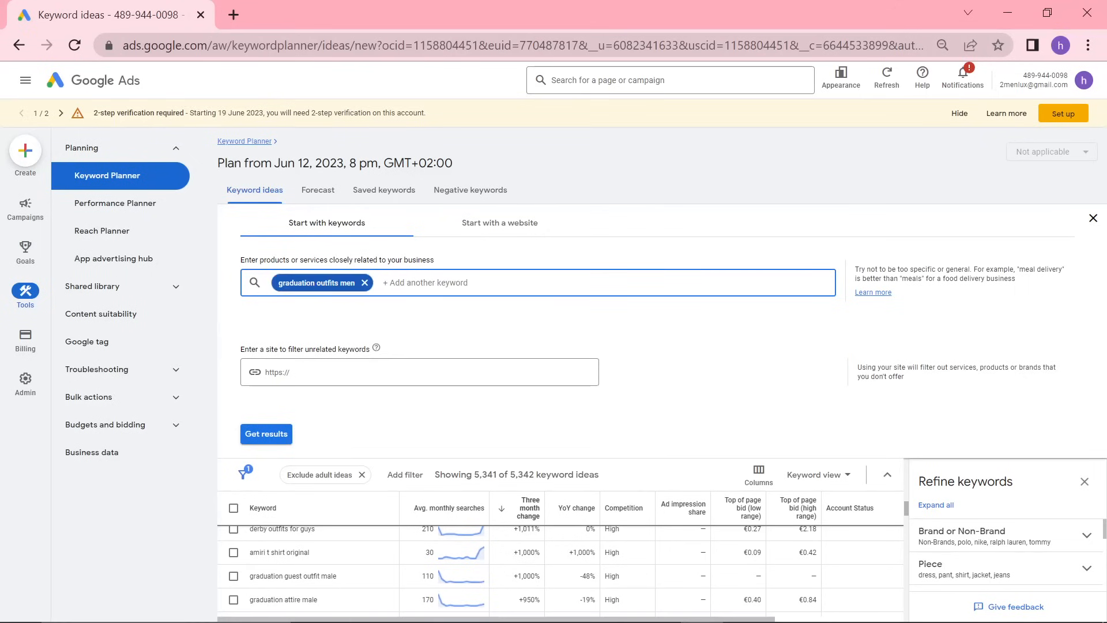
pyautogui.click(266, 434)
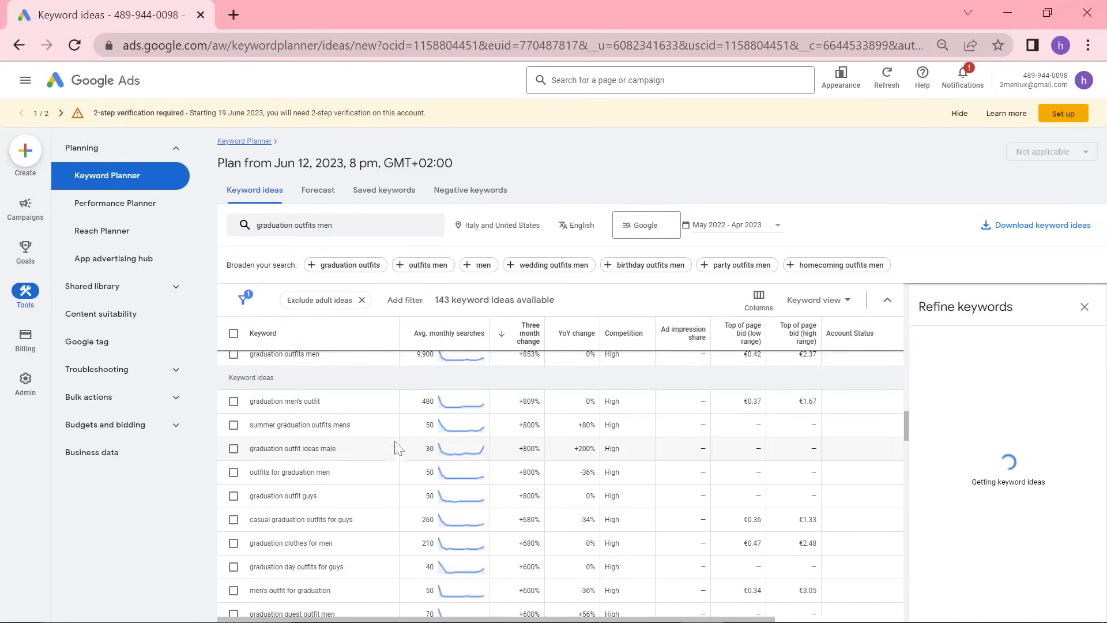
# - Sort the keyword ideas by average monthly searches, highest first, and copy all of them
pyautogui.scroll(3, 369, 438)
pyautogui.scroll(5, 285, 415)
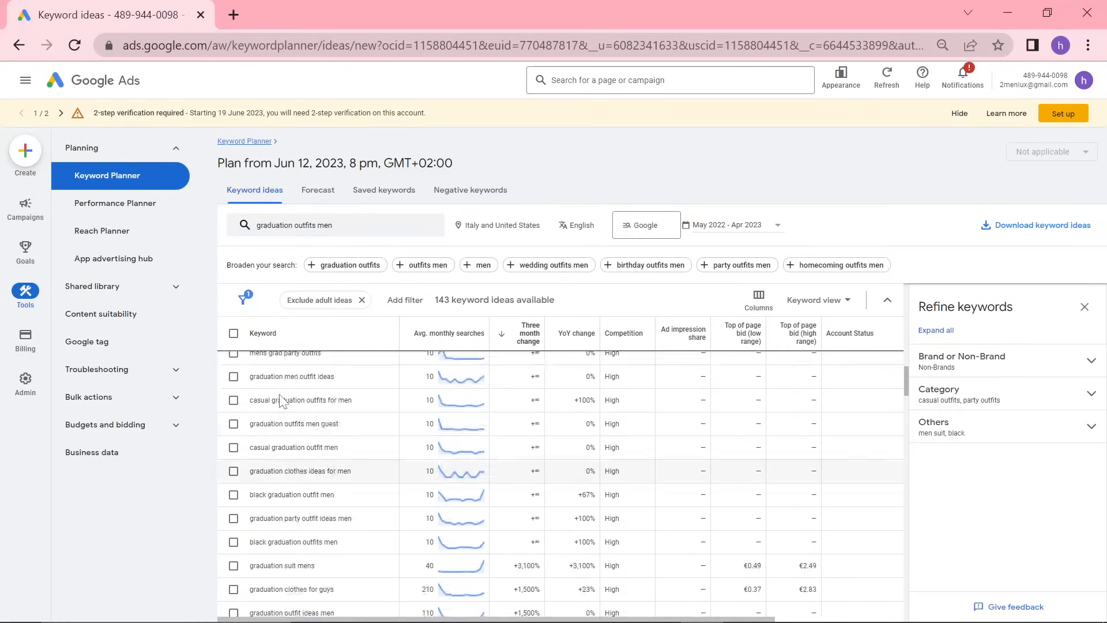
pyautogui.click(438, 414)
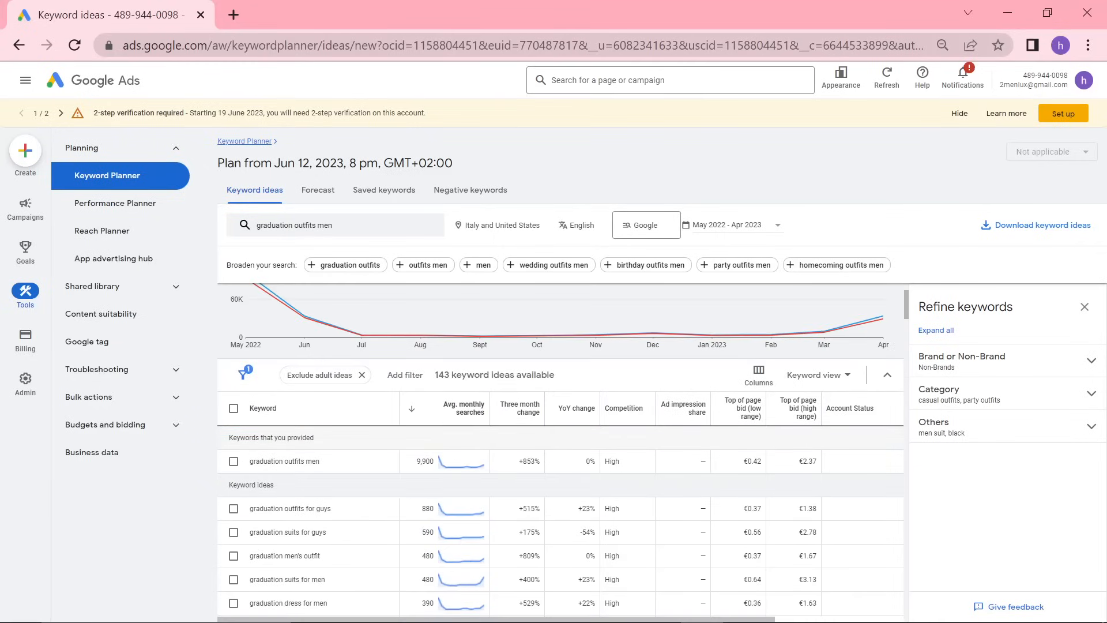
pyautogui.click(233, 409)
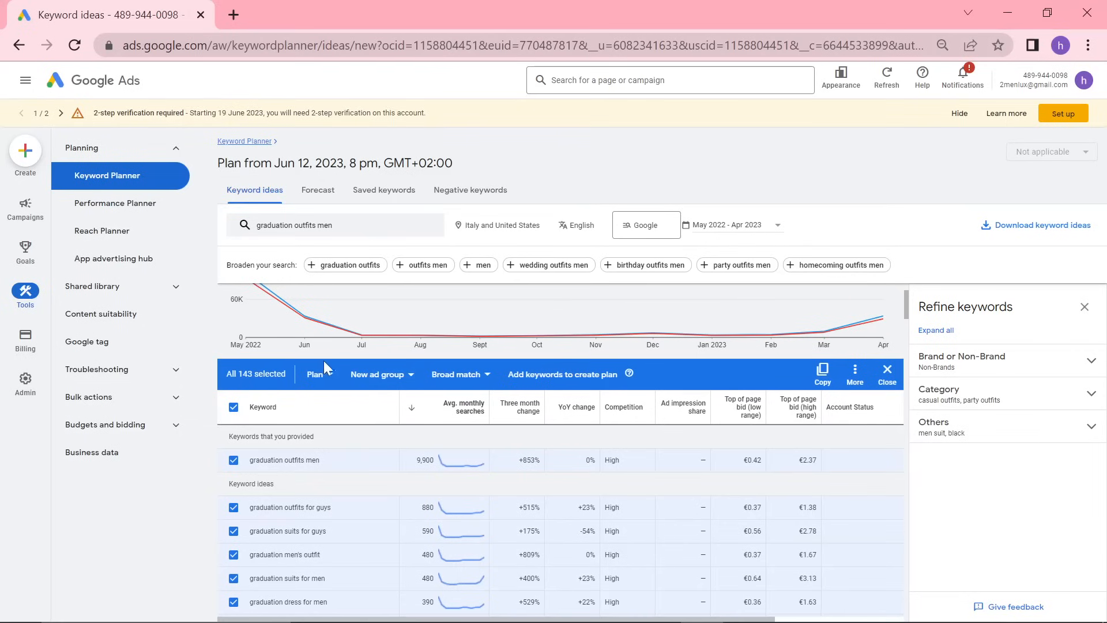
pyautogui.click(824, 379)
# - Replace the list of summer keywords in the Copy of New Prompt document with the copied graduation keywords
pyautogui.hotkey('alt', 'Tab')
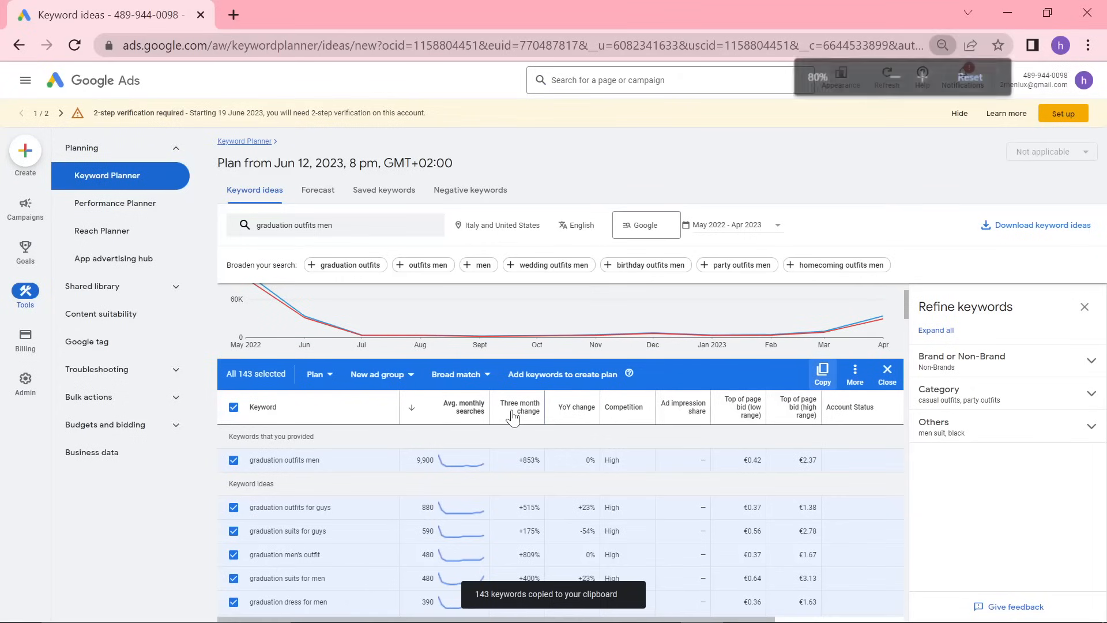
pyautogui.hotkey('alt', 'Tab')
pyautogui.scroll(7, 519, 404)
pyautogui.scroll(-3, 519, 403)
pyautogui.hotkey('shift', 'Down')
pyautogui.hotkey('shift', 'Down')
pyautogui.hotkey('shift', 'Down')
pyautogui.hotkey('shift', 'Down')
pyautogui.hotkey('shift', 'Down')
pyautogui.hotkey('shift', 'Down')
pyautogui.hotkey('shift', 'Down')
pyautogui.hotkey('shift', 'Down')
pyautogui.hotkey('shift', 'Down')
pyautogui.hotkey('shift', 'Down')
pyautogui.hotkey('shift', 'Down')
pyautogui.hotkey('shift', 'Down')
pyautogui.hotkey('shift', 'Down')
pyautogui.hotkey('shift', 'Down')
pyautogui.hotkey('shift', 'Down')
pyautogui.hotkey('shift', 'Down')
pyautogui.hotkey('shift', 'Down')
pyautogui.hotkey('shift', 'Down')
pyautogui.hotkey('shift', 'Down')
pyautogui.hotkey('shift', 'Down')
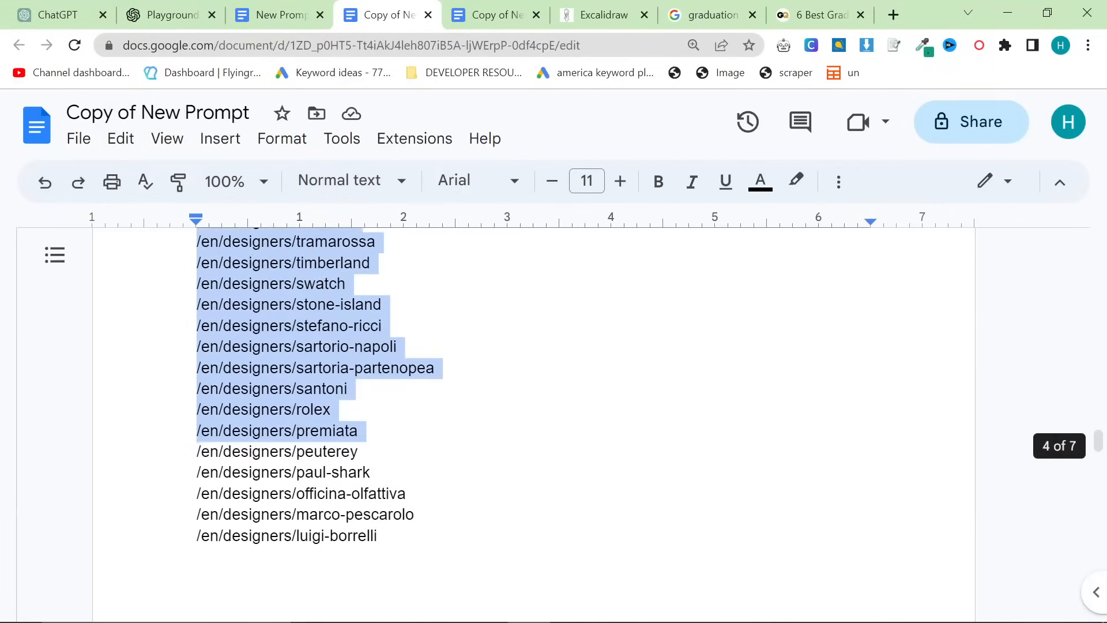
pyautogui.hotkey('shift', 'Up')
pyautogui.hotkey('shift', 'Up')
pyautogui.hotkey('shift', 'Up')
pyautogui.hotkey('shift', 'Up')
pyautogui.hotkey('shift', 'Up')
pyautogui.hotkey('shift', 'Up')
pyautogui.hotkey('shift', 'Up')
pyautogui.hotkey('shift', 'Up')
pyautogui.hotkey('shift', 'Up')
pyautogui.hotkey('shift', 'Up')
pyautogui.hotkey('shift', 'Up')
pyautogui.hotkey('shift', 'Up')
pyautogui.hotkey('shift', 'Up')
pyautogui.hotkey('shift', 'Up')
pyautogui.hotkey('shift', 'Up')
pyautogui.hotkey('shift', 'Up')
pyautogui.hotkey('shift', 'Up')
pyautogui.hotkey('ctrl', 'v')
# - Look over the list of links between <internal links> and </internal links> in the prompt
pyautogui.scroll(-6, 519, 404)
pyautogui.scroll(1, 519, 403)
pyautogui.scroll(-20, 519, 404)
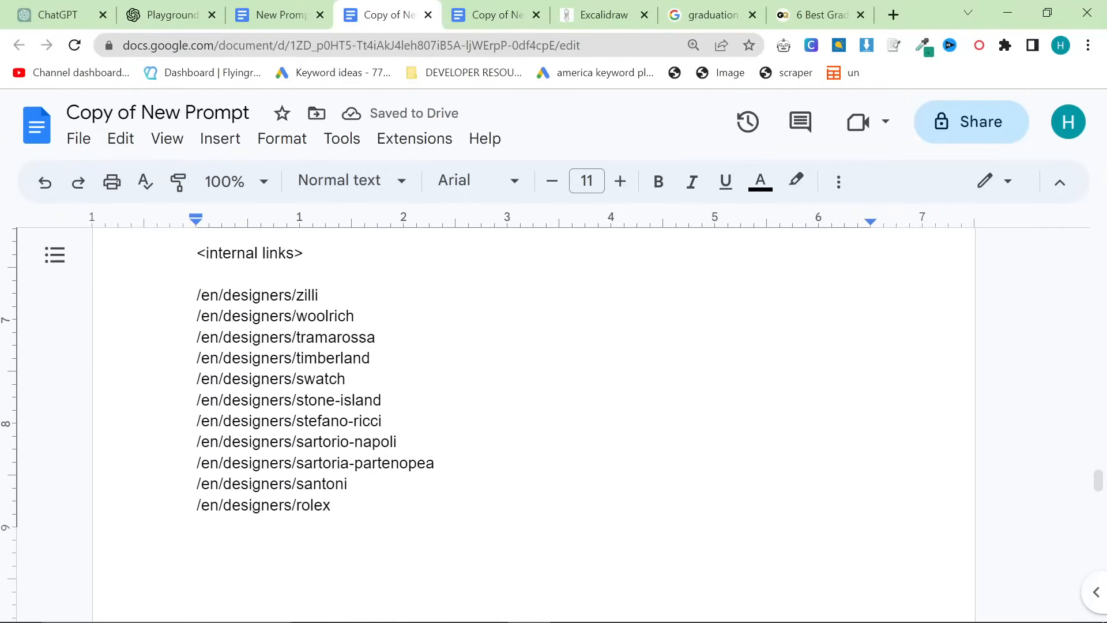
pyautogui.scroll(-15, 519, 404)
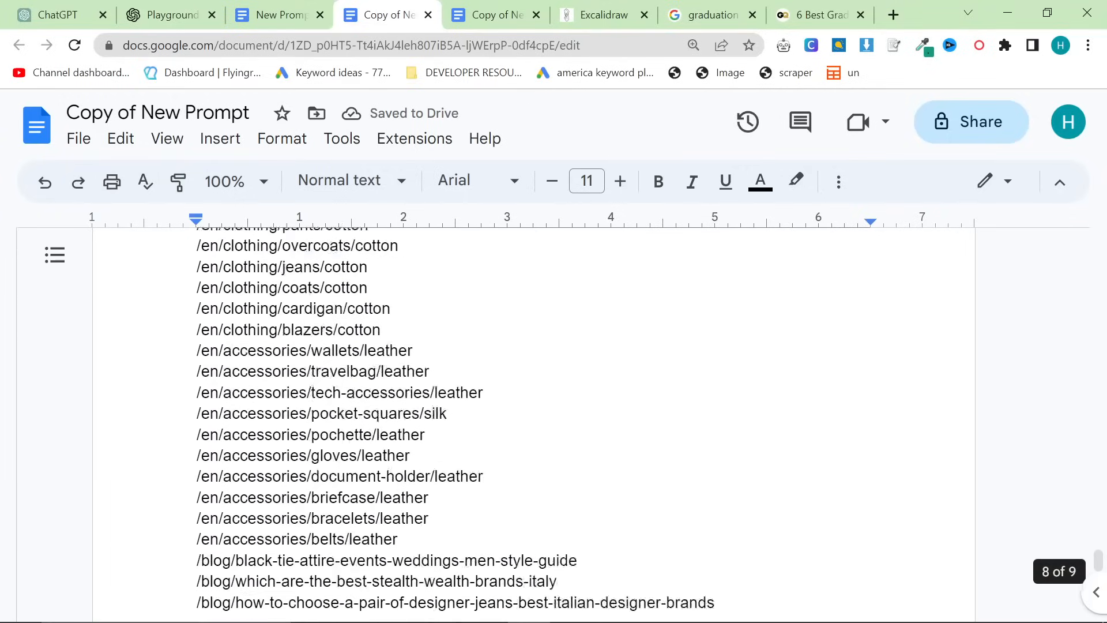
pyautogui.click(198, 277)
pyautogui.scroll(3, 533, 404)
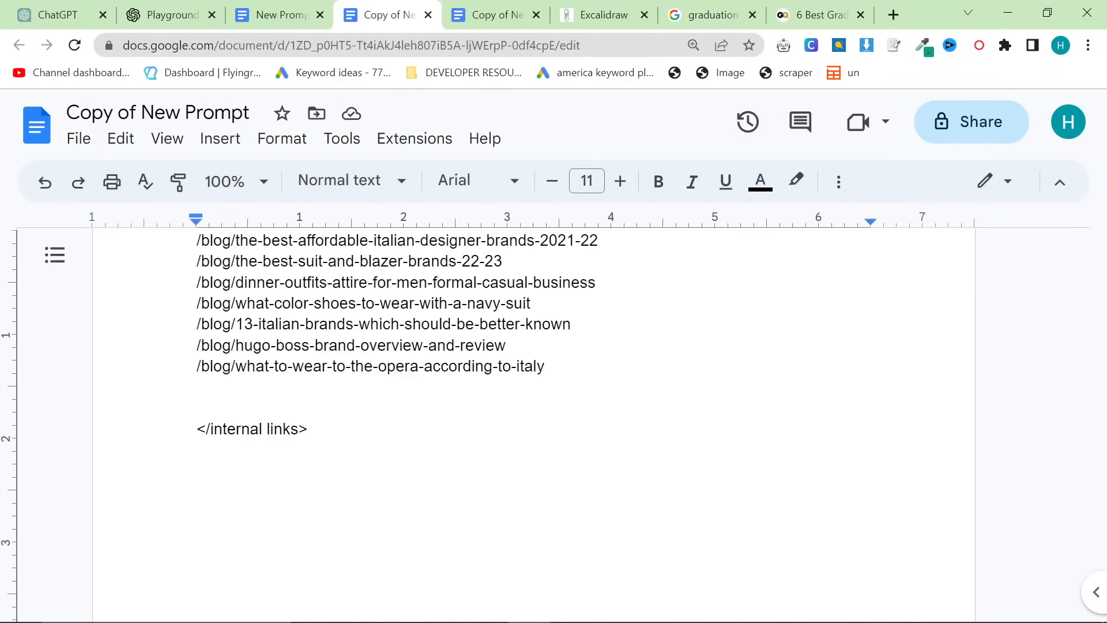
pyautogui.moveTo(813, 5); pyautogui.dragTo(501, 12)
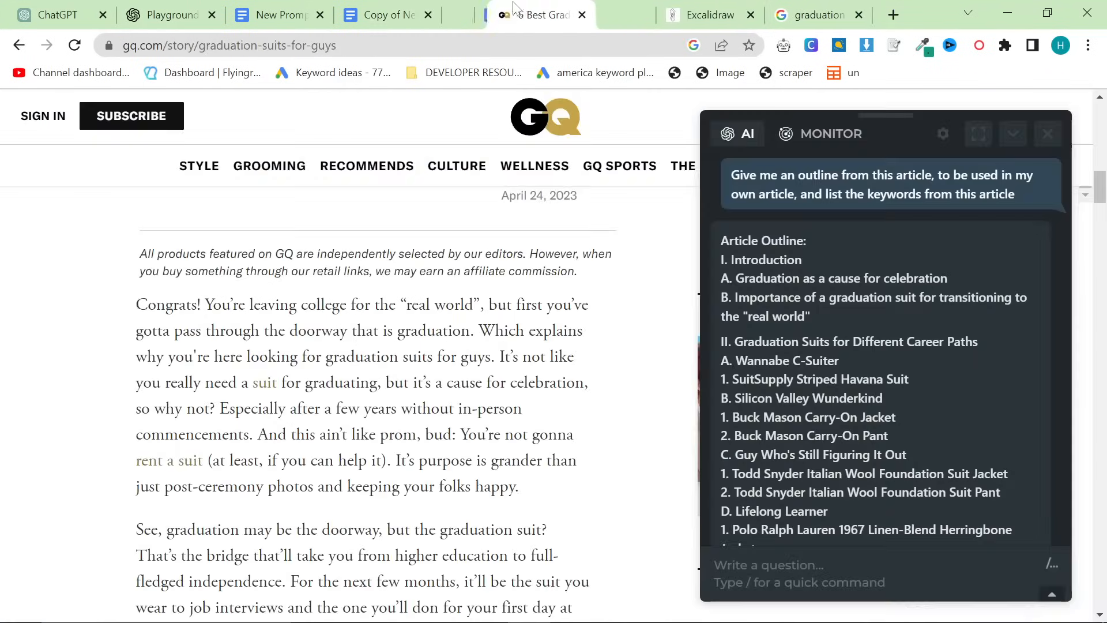
pyautogui.click(496, 35)
pyautogui.write('isuit.it/sitemap.')
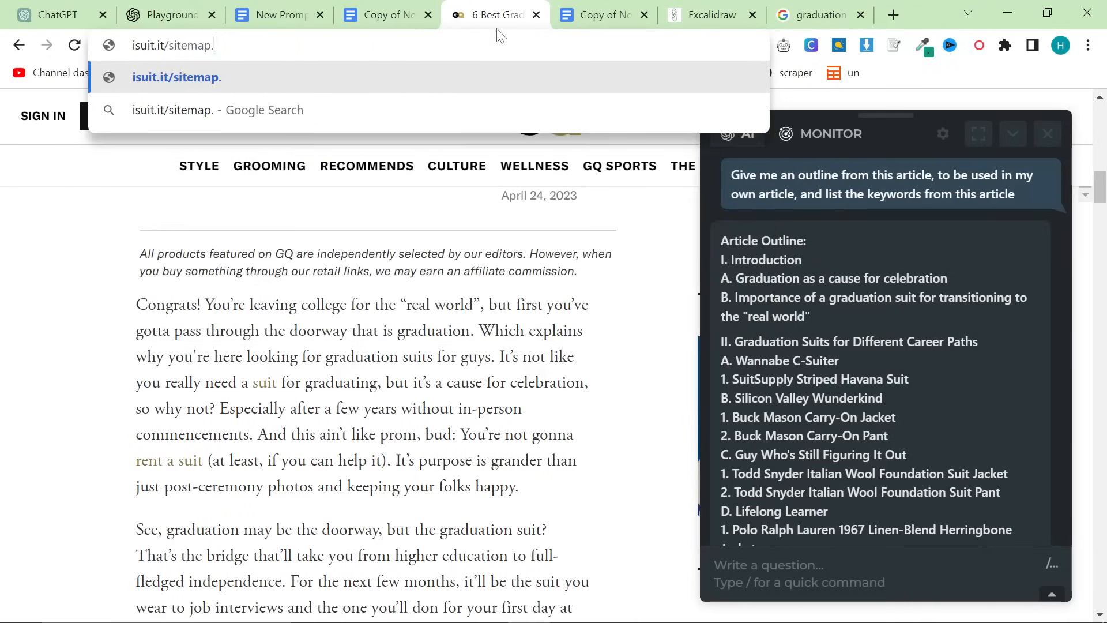
pyautogui.press('BackSpace')
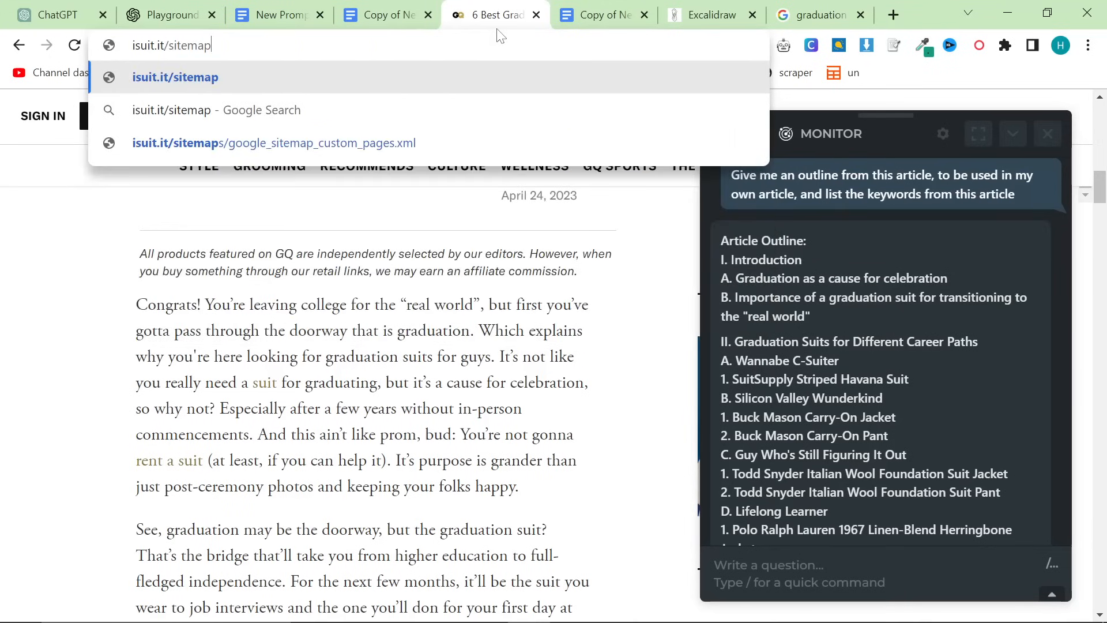
pyautogui.press('BackSpace')
pyautogui.write('p_custom_pages.xml')
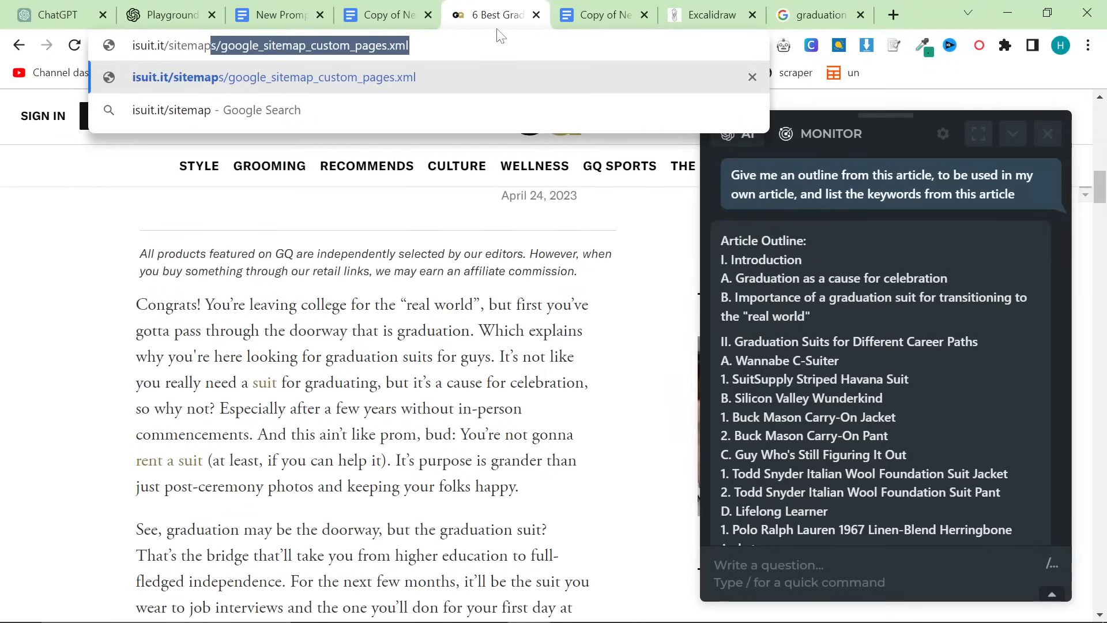
# - Open the sitemap at 2men.it/sitemap.xml in the GQ article's browser tab
pyautogui.hotkey('ctrl', 'a')
pyautogui.write('2men.it')
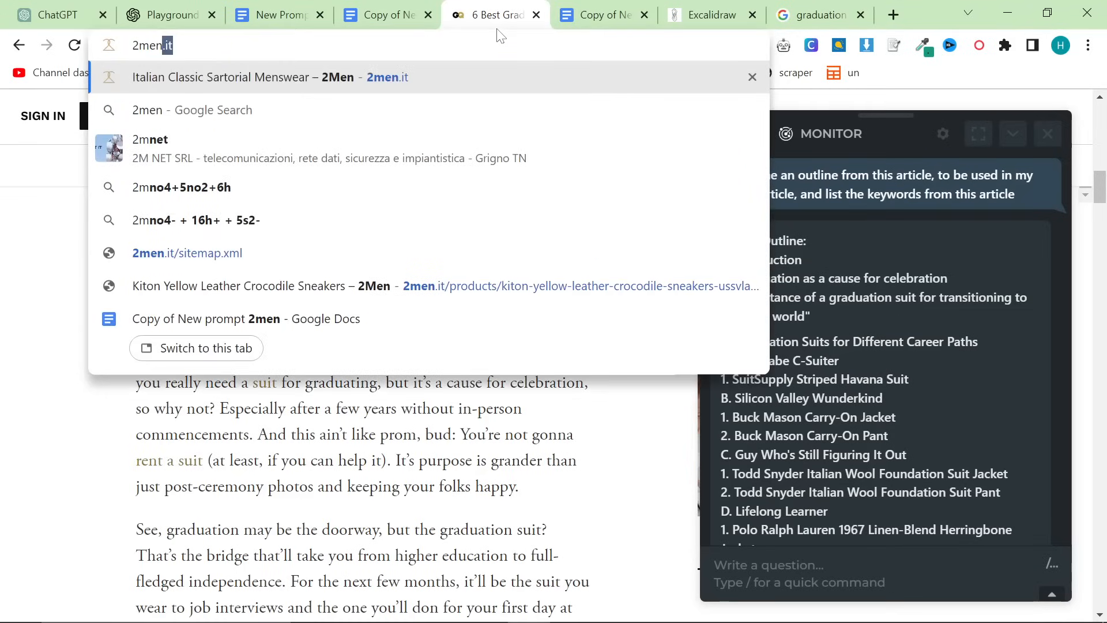
pyautogui.write('/sitemap')
pyautogui.press('Return')
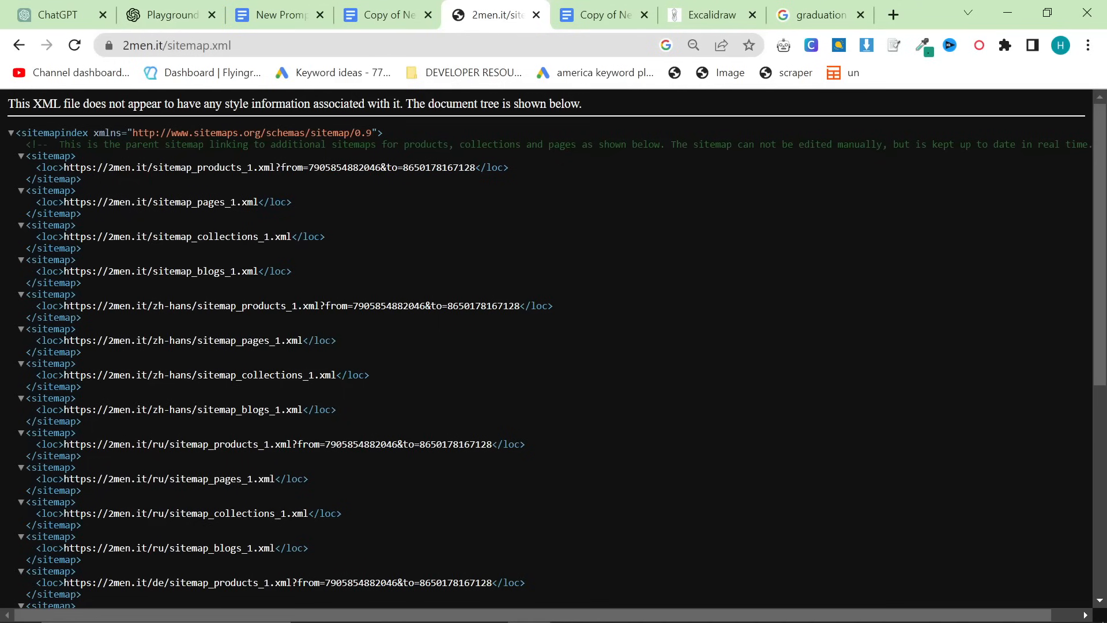
# - Open the 2men.it collections sitemap by its copied URL, select its whole content, and return to the sitemap index
pyautogui.moveTo(275, 237); pyautogui.dragTo(70, 236)
pyautogui.hotkey('ctrl', 'c')
pyautogui.click(517, 33)
pyautogui.hotkey('ctrl', 'v')
pyautogui.press('Return')
pyautogui.hotkey('ctrl', 'a')
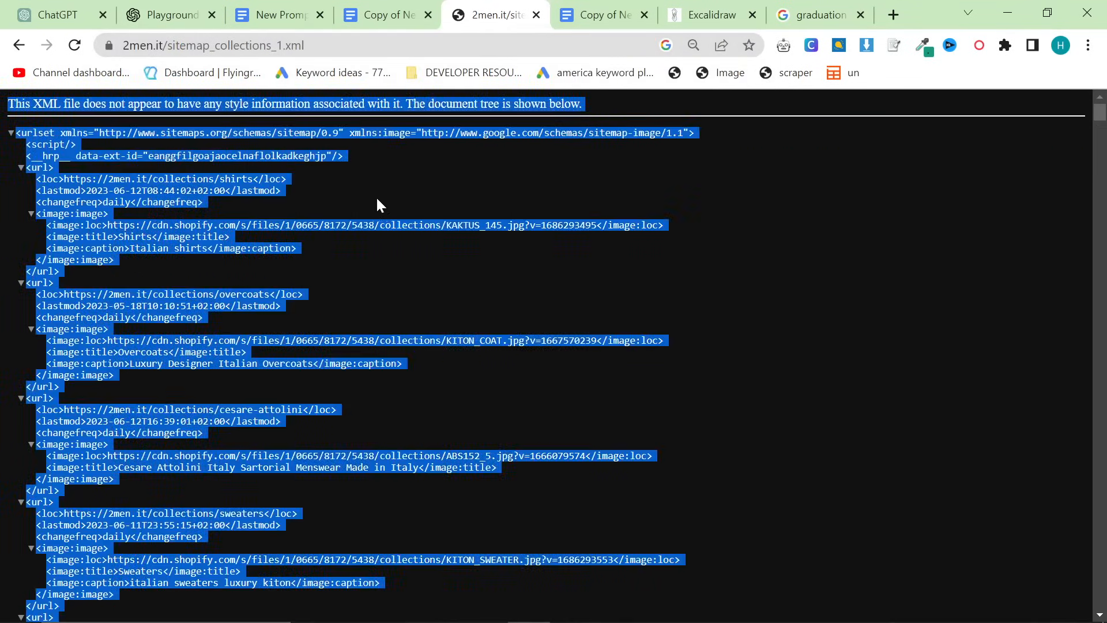
pyautogui.hotkey('ctrl', '+')
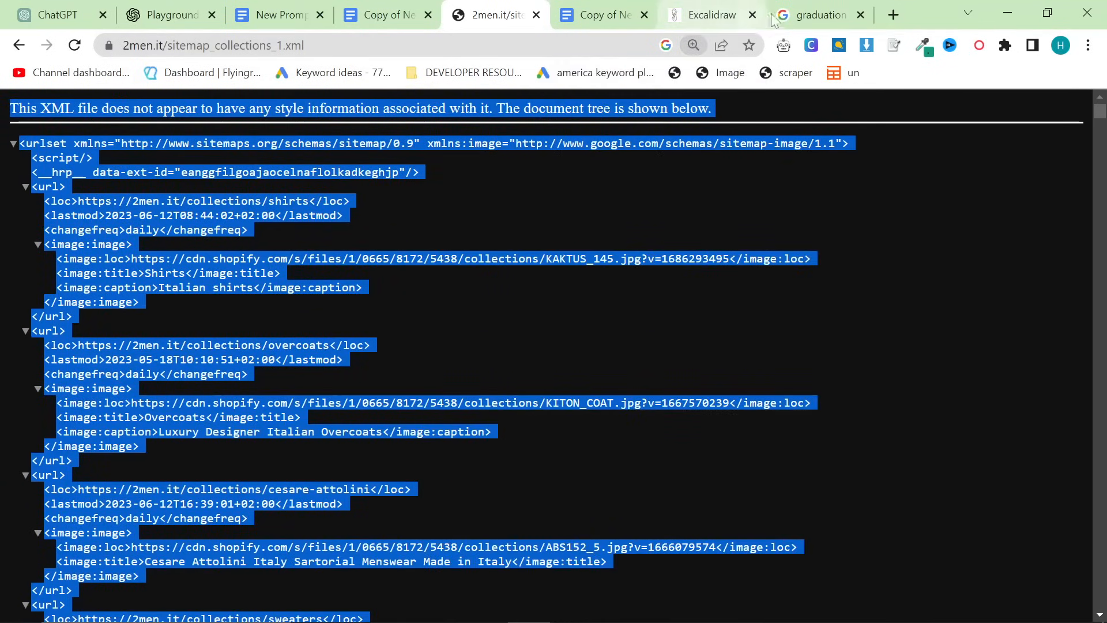
pyautogui.click(19, 45)
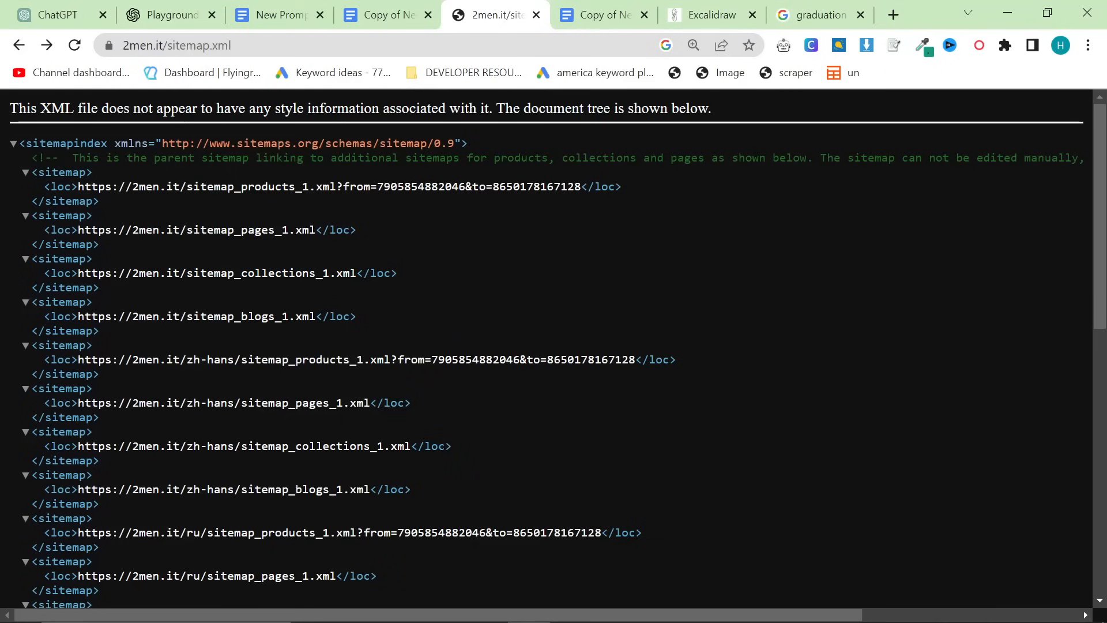
pyautogui.moveTo(322, 273); pyautogui.dragTo(88, 258)
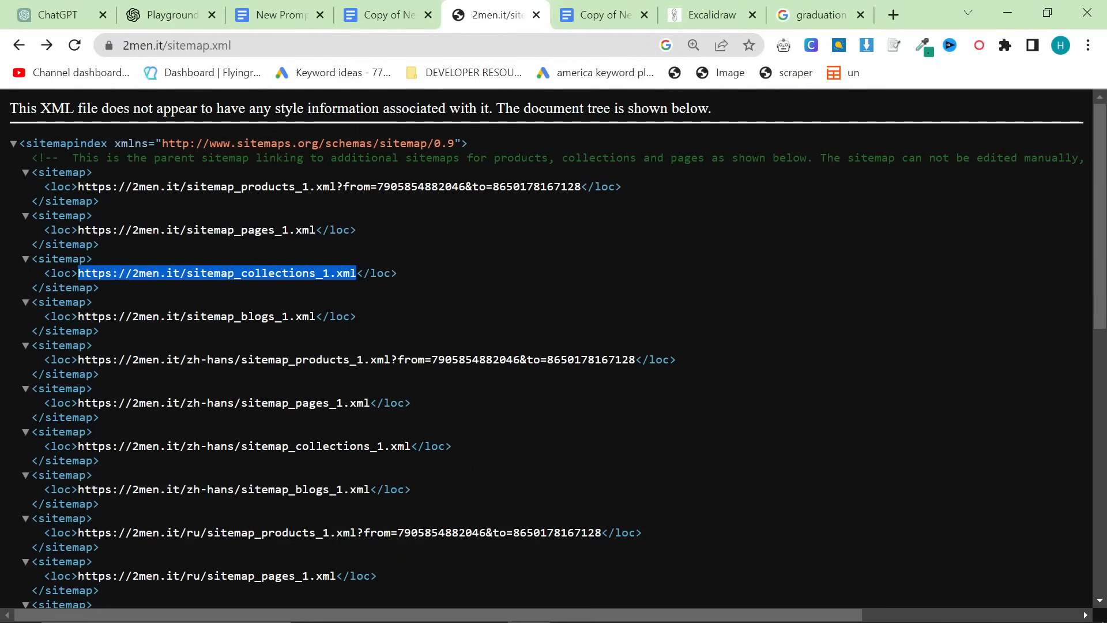
pyautogui.moveTo(219, 273); pyautogui.dragTo(260, 45)
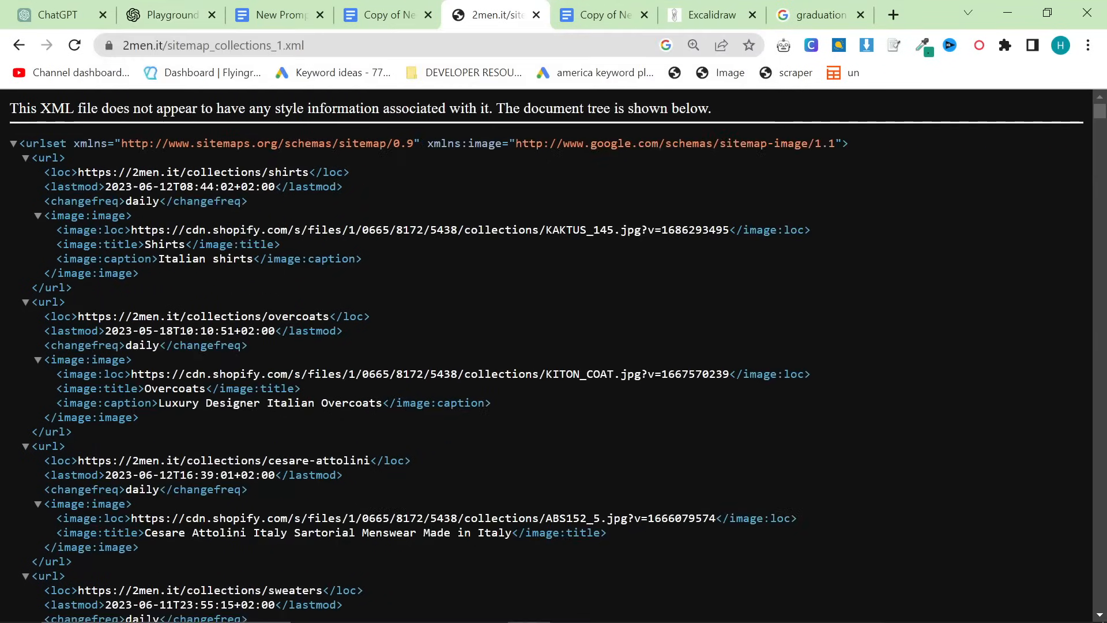
pyautogui.hotkey('ctrl', '+')
pyautogui.hotkey('ctrl', 'a')
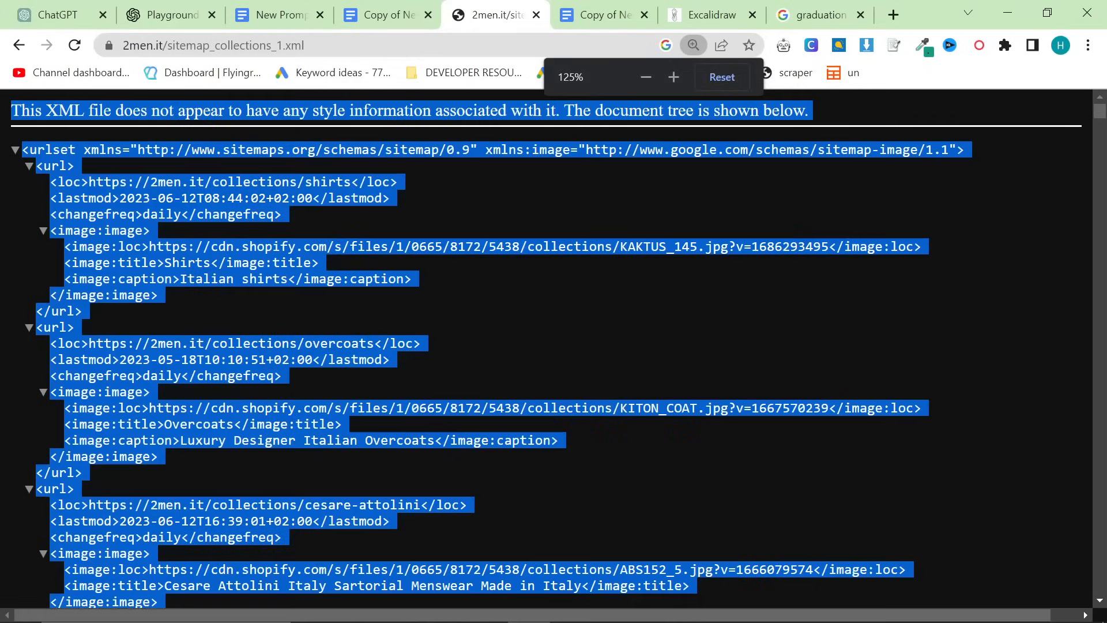
# - Create a new Google Sheets spreadsheet in the graduation search tab and paste the sitemap content from cell A1
pyautogui.click(818, 13)
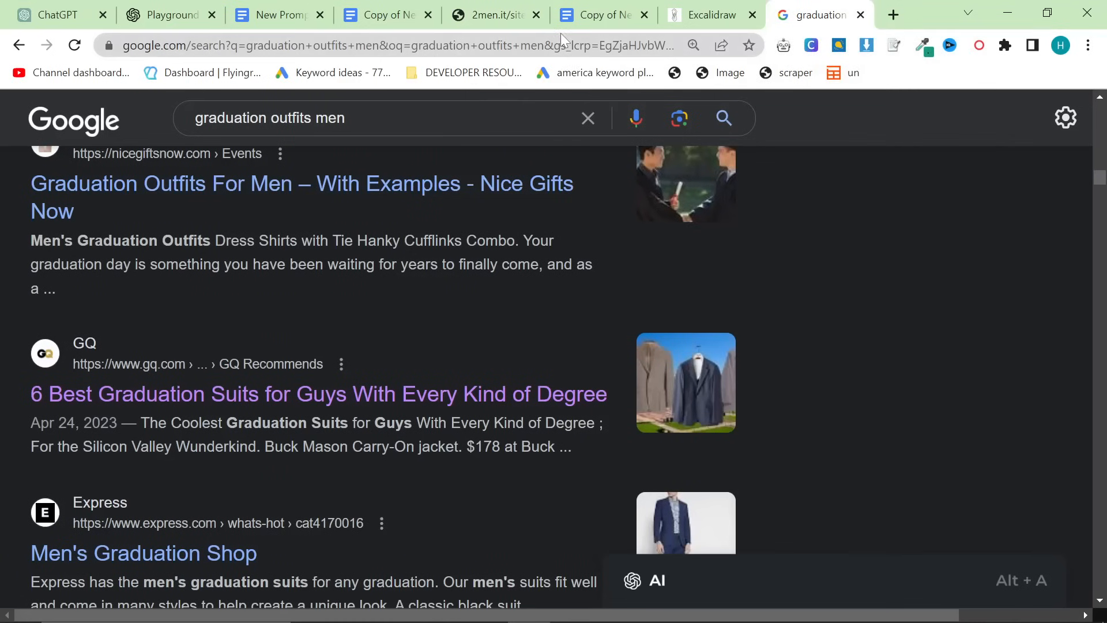
pyautogui.hotkey('ctrl', 'l')
pyautogui.write('she')
pyautogui.press('Return')
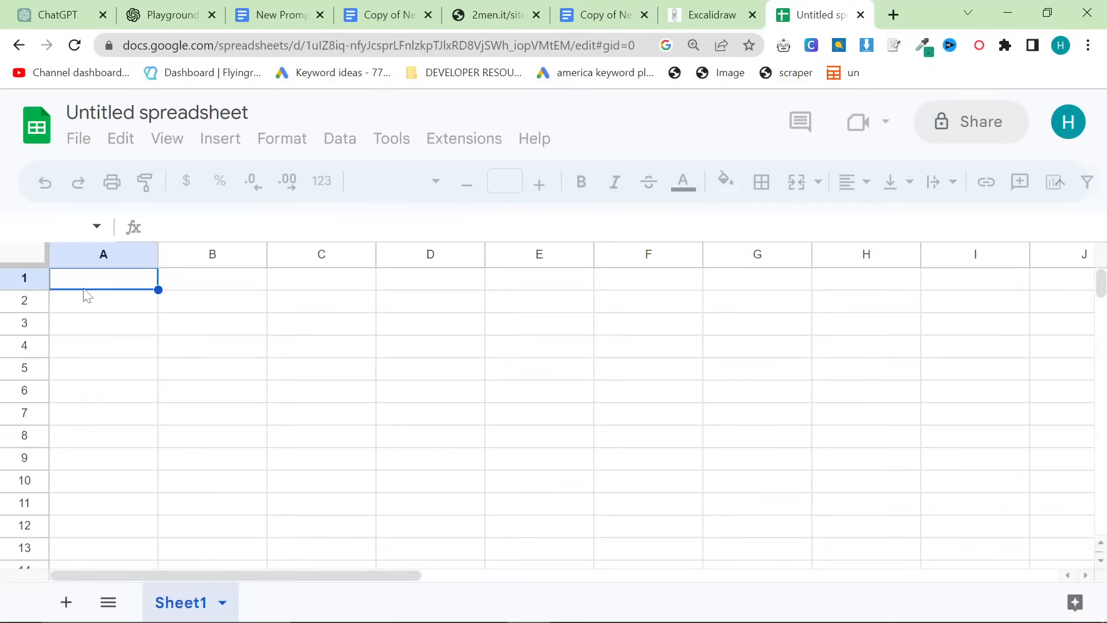
pyautogui.hotkey('ctrl', 'v')
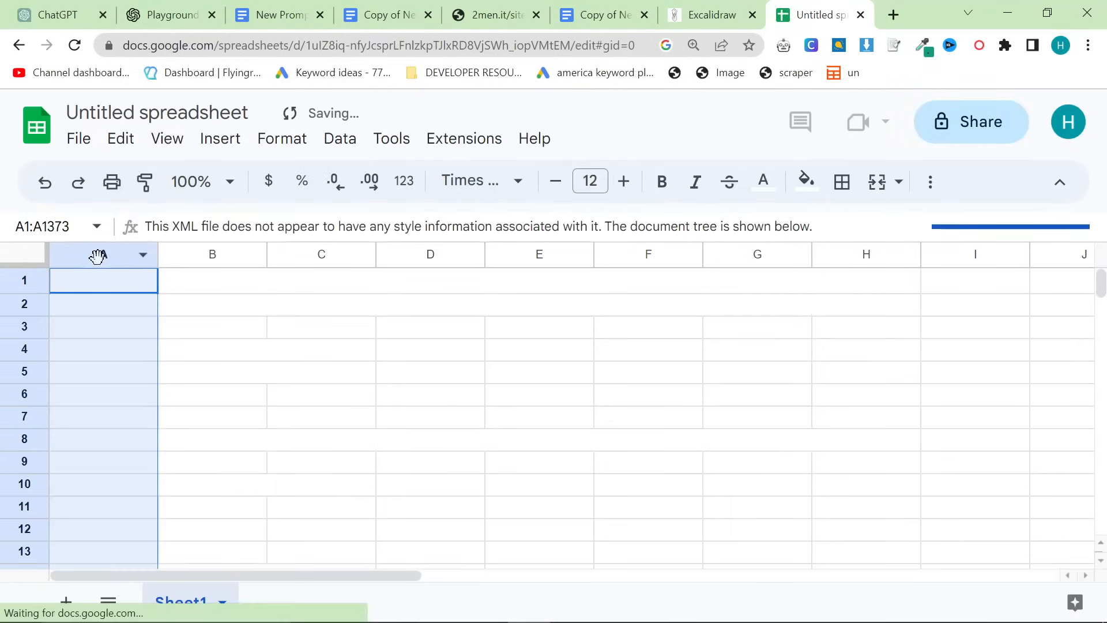
# - Set the text colour of column A to black and sort the sheet by that column from Z to A
pyautogui.click(103, 255)
pyautogui.click(761, 182)
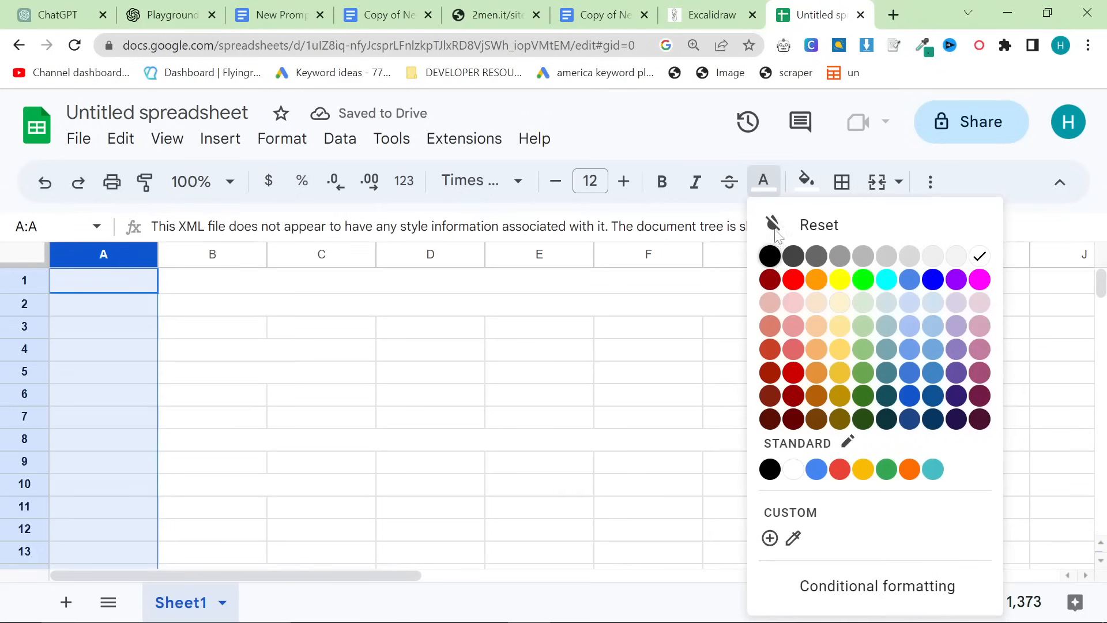
pyautogui.click(771, 255)
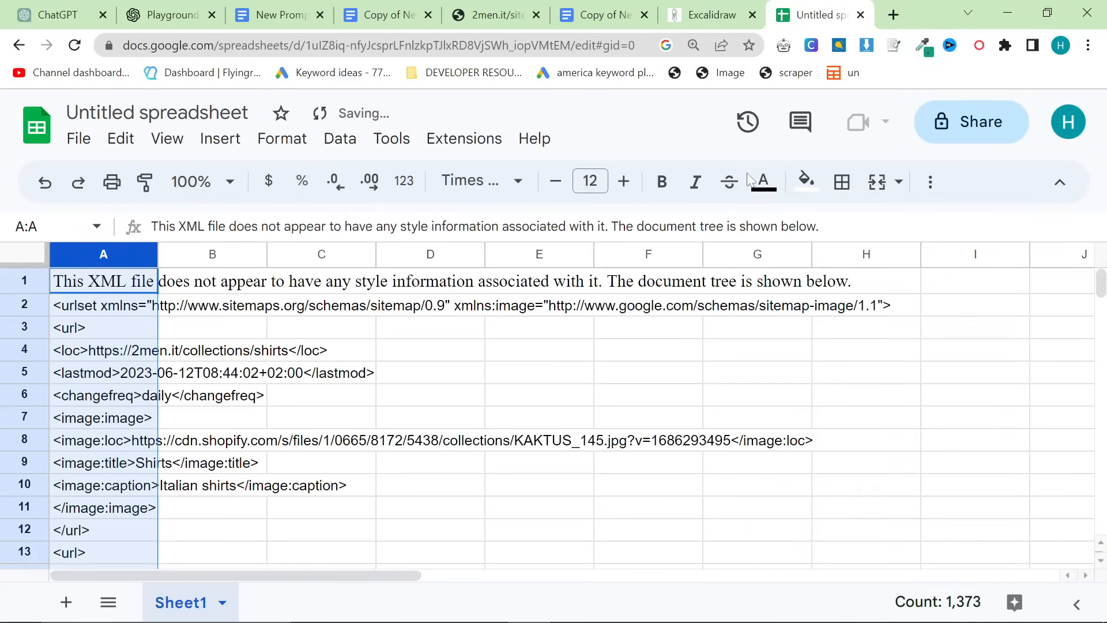
pyautogui.rightClick(104, 255)
pyautogui.scroll(-3, 227, 470)
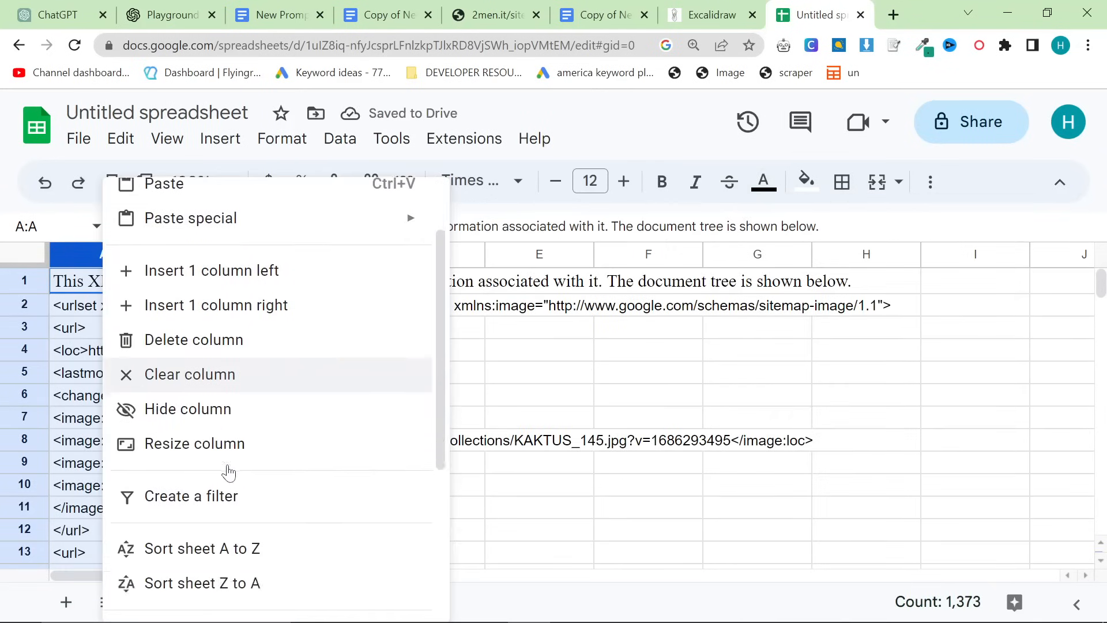
pyautogui.click(247, 583)
# - Select the collection URL rows A245 to A486, clear the whole of column A, and return to row 1
pyautogui.scroll(-20, 268, 446)
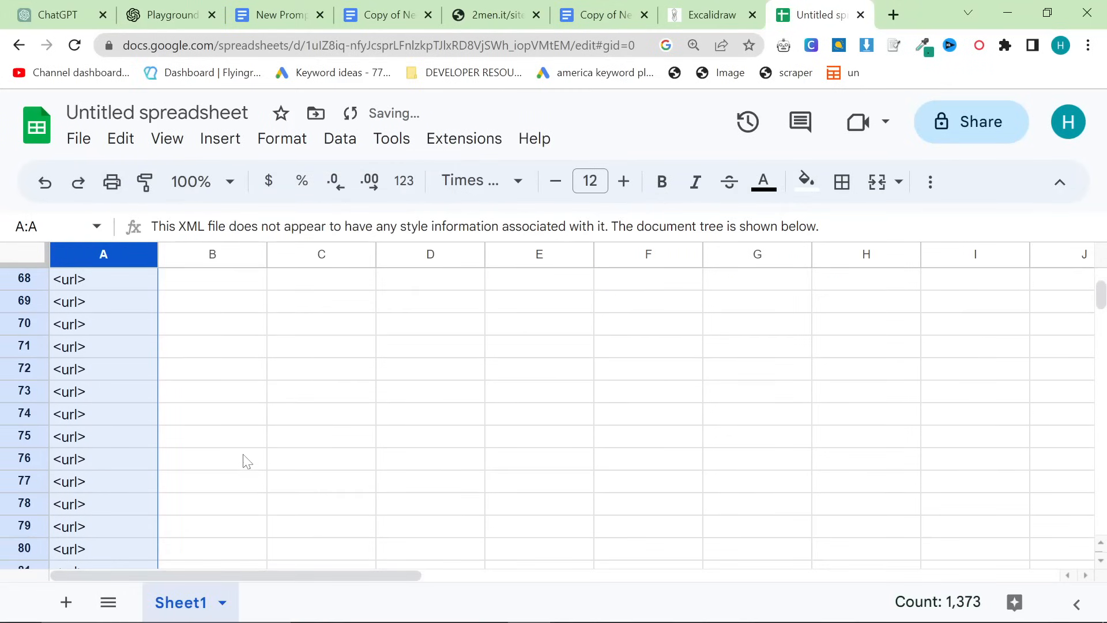
pyautogui.scroll(3, 144, 416)
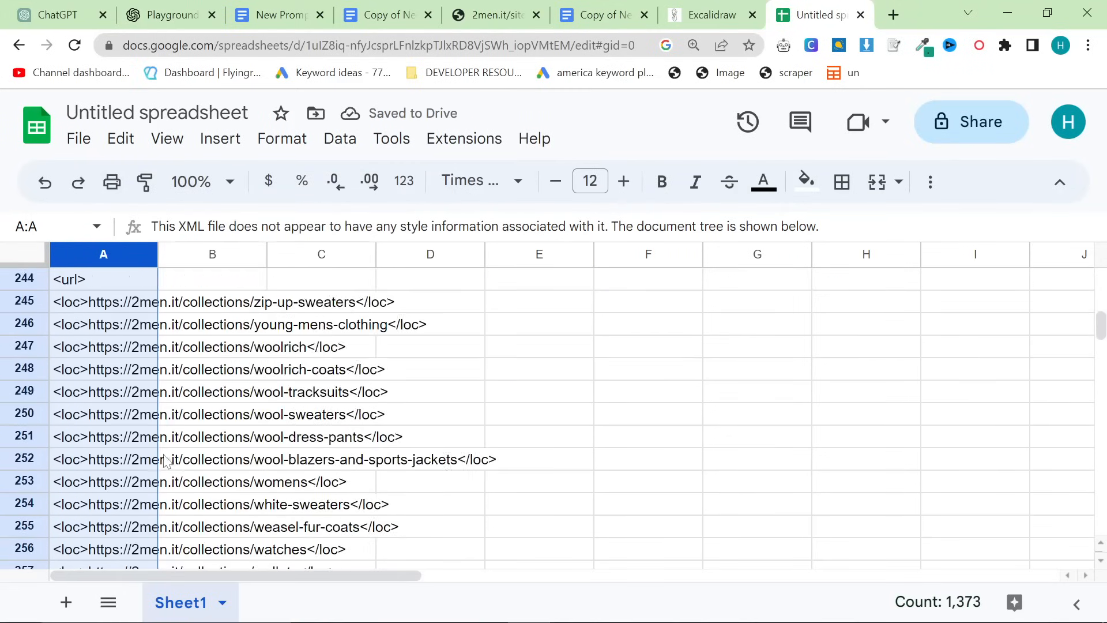
pyautogui.click(140, 413)
pyautogui.scroll(-20, 172, 517)
pyautogui.scroll(-20, 171, 517)
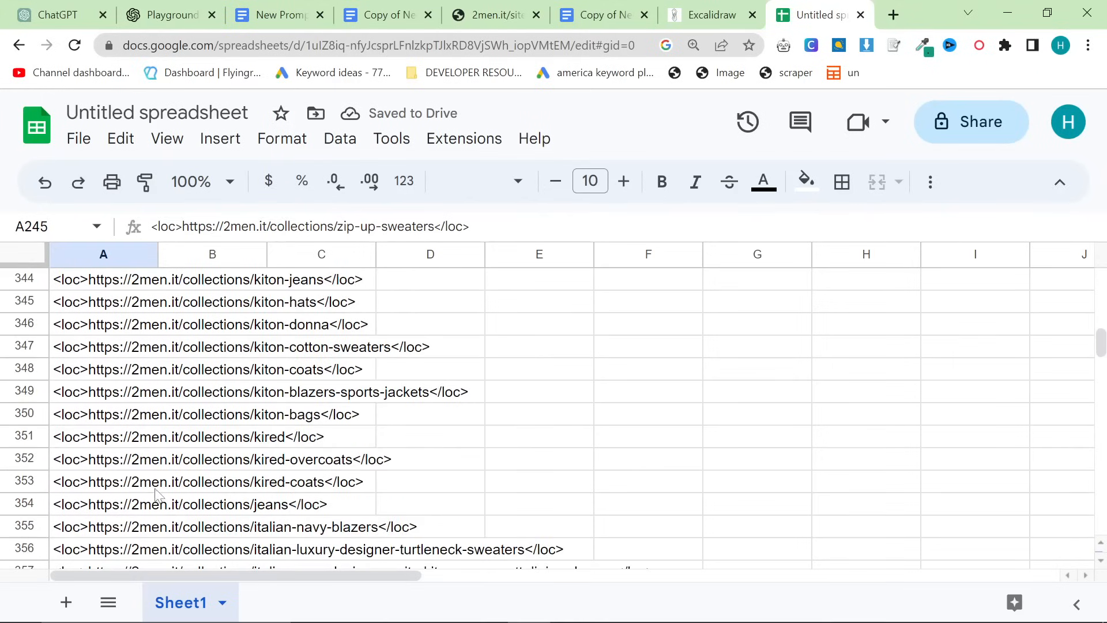
pyautogui.scroll(8, 131, 490)
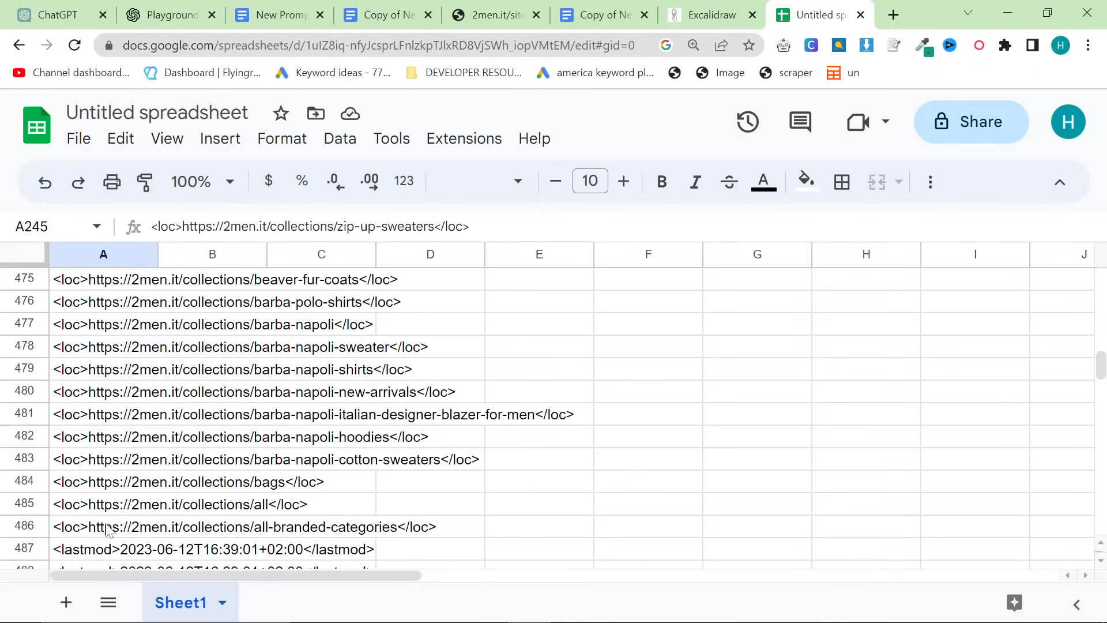
pyautogui.keyDown('shift'); pyautogui.click(109, 529); pyautogui.keyUp('shift')
pyautogui.hotkey('ctrl', 'space')
pyautogui.press('Delete')
pyautogui.scroll(20, 198, 401)
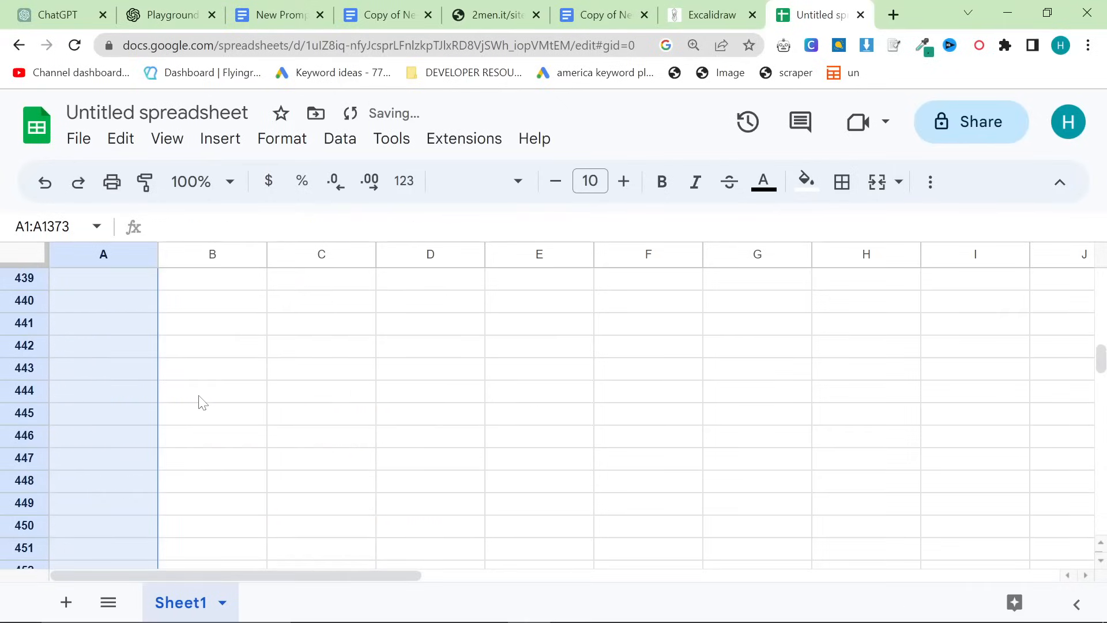
pyautogui.moveTo(1100, 355); pyautogui.dragTo(1097, 248)
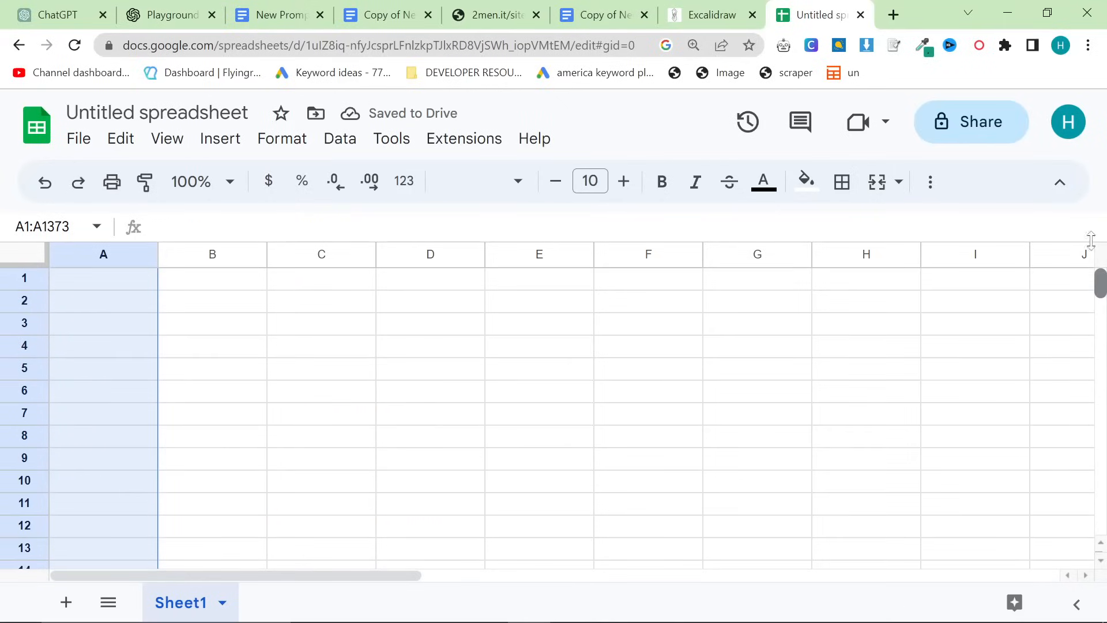
pyautogui.click(132, 279)
pyautogui.hotkey('ctrl', 'v')
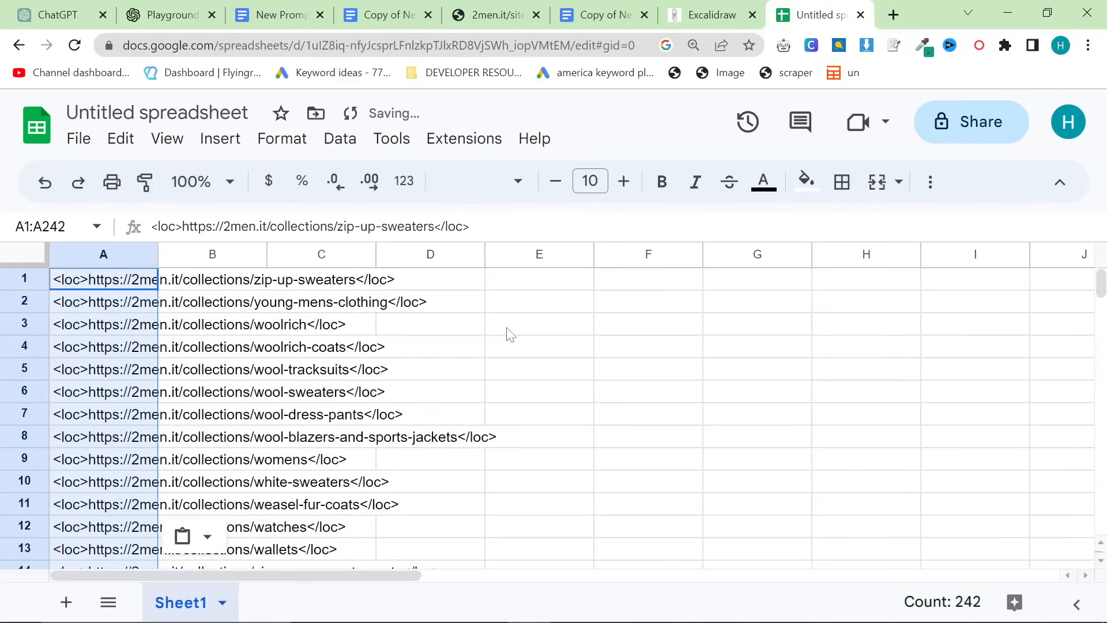
pyautogui.hotkey('ctrl', 'f')
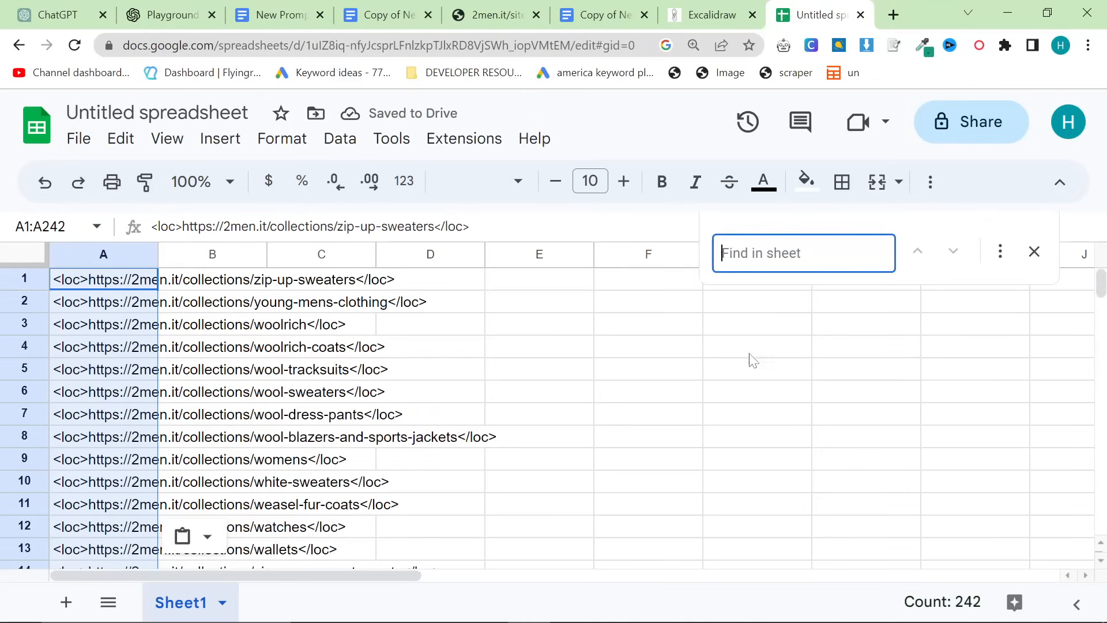
pyautogui.click(999, 253)
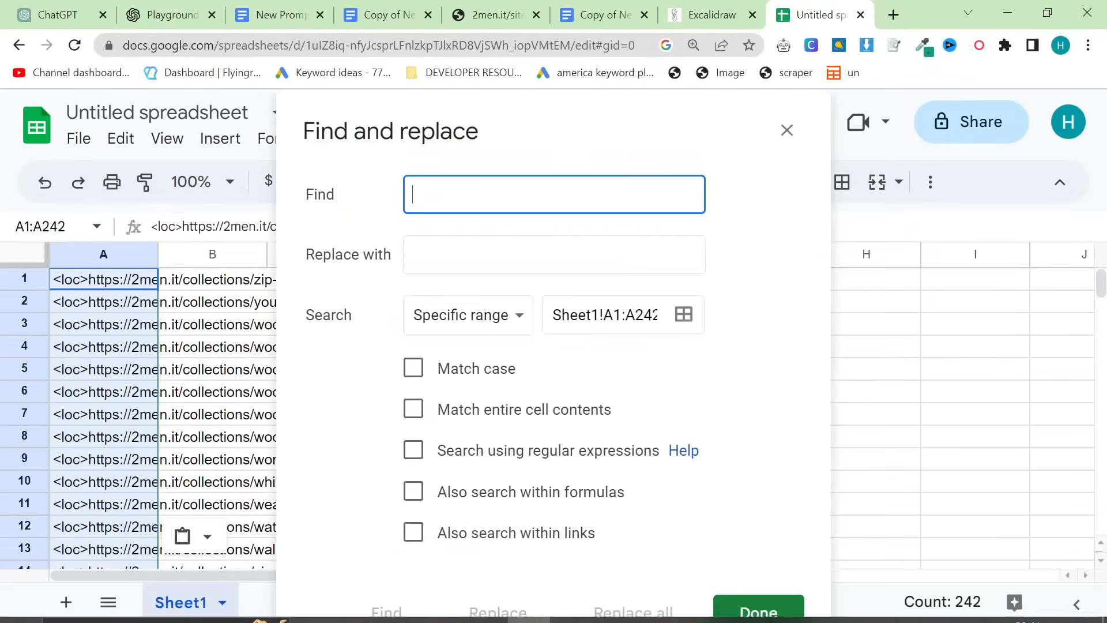
pyautogui.write('<loc>https://2men.it')
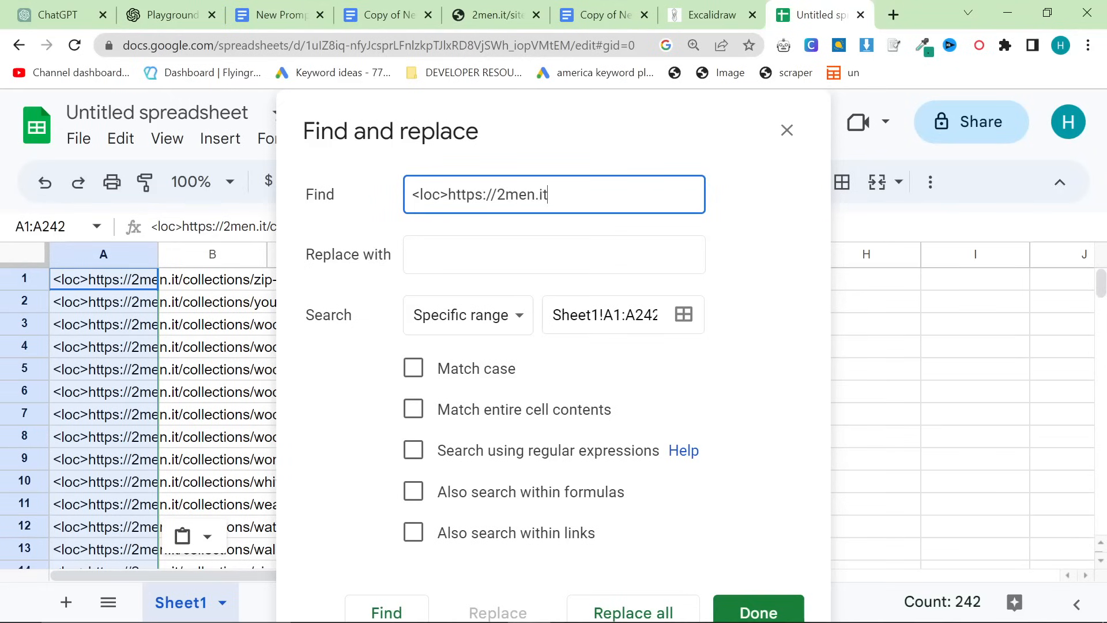
pyautogui.hotkey('ctrl', 'a')
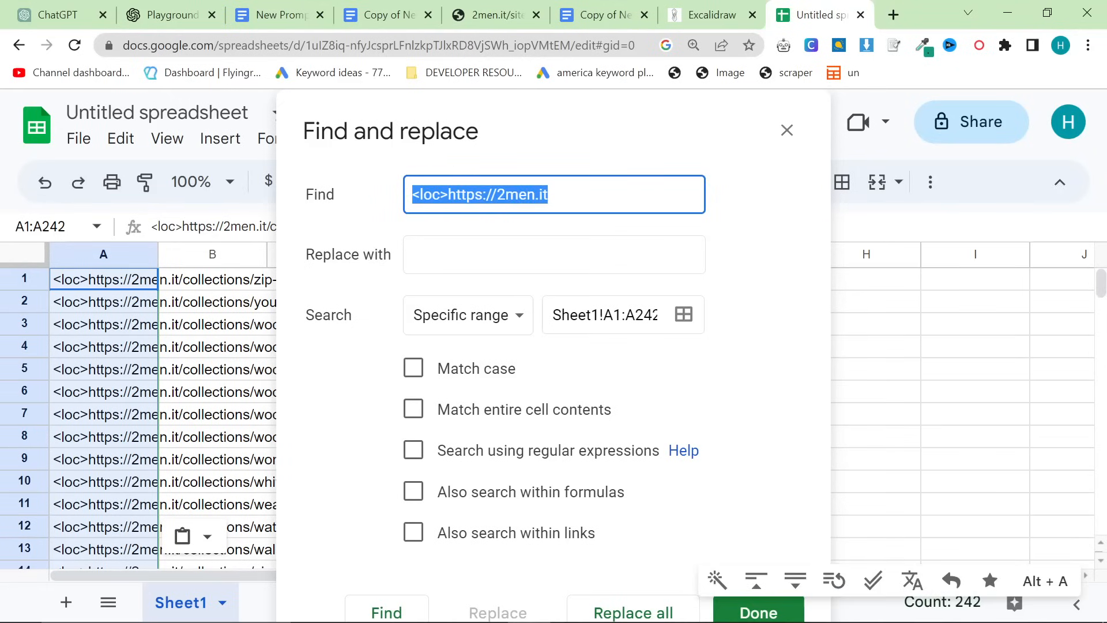
pyautogui.press('Tab')
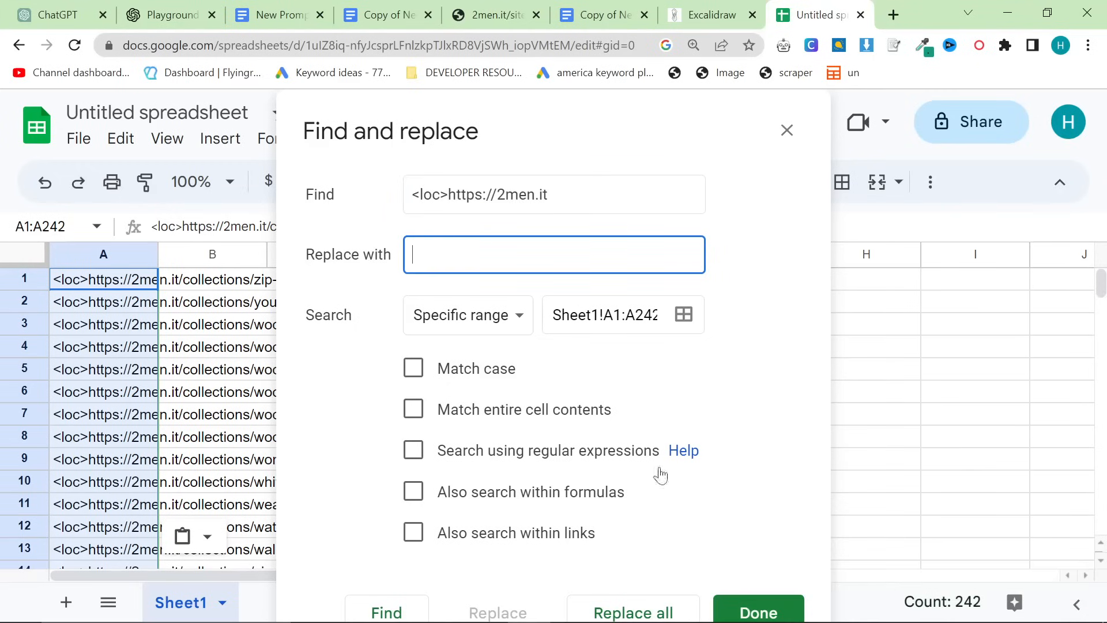
pyautogui.click(665, 606)
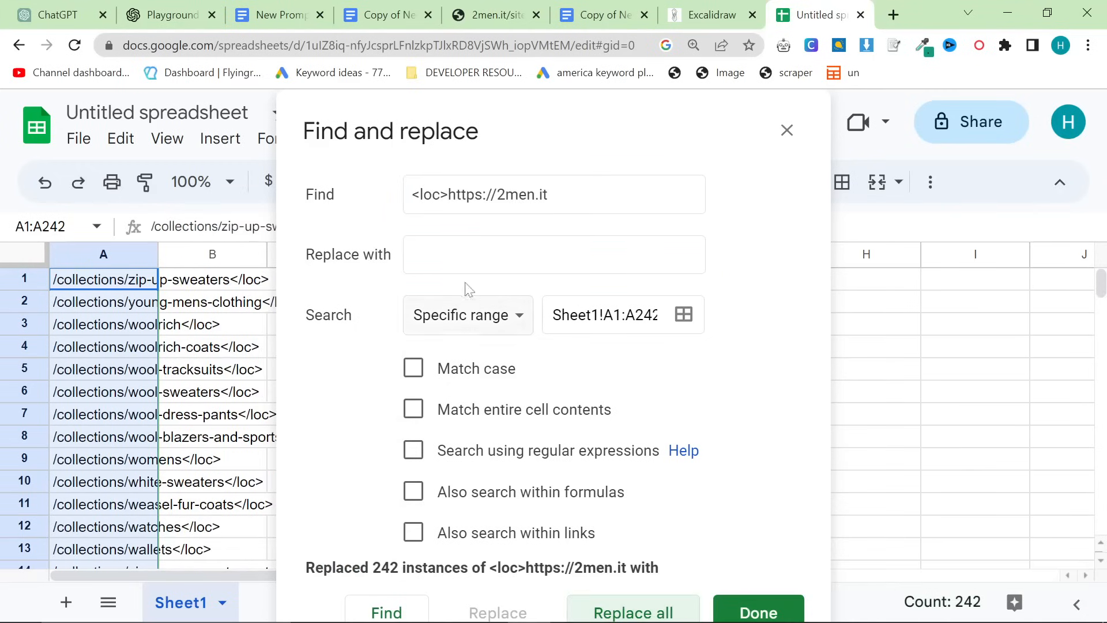
# - Remove every "</loc>" from A1:A242 with Find and replace, close the dialog, and review the cleaned collection paths
pyautogui.tripleClick(404, 199)
pyautogui.write('</loc>')
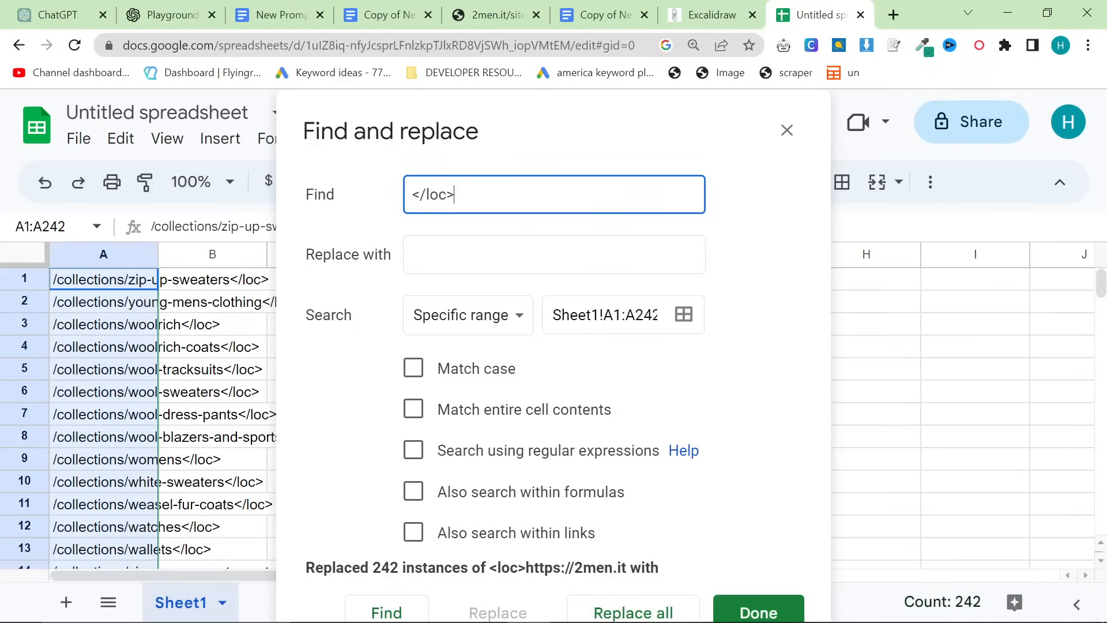
pyautogui.click(657, 612)
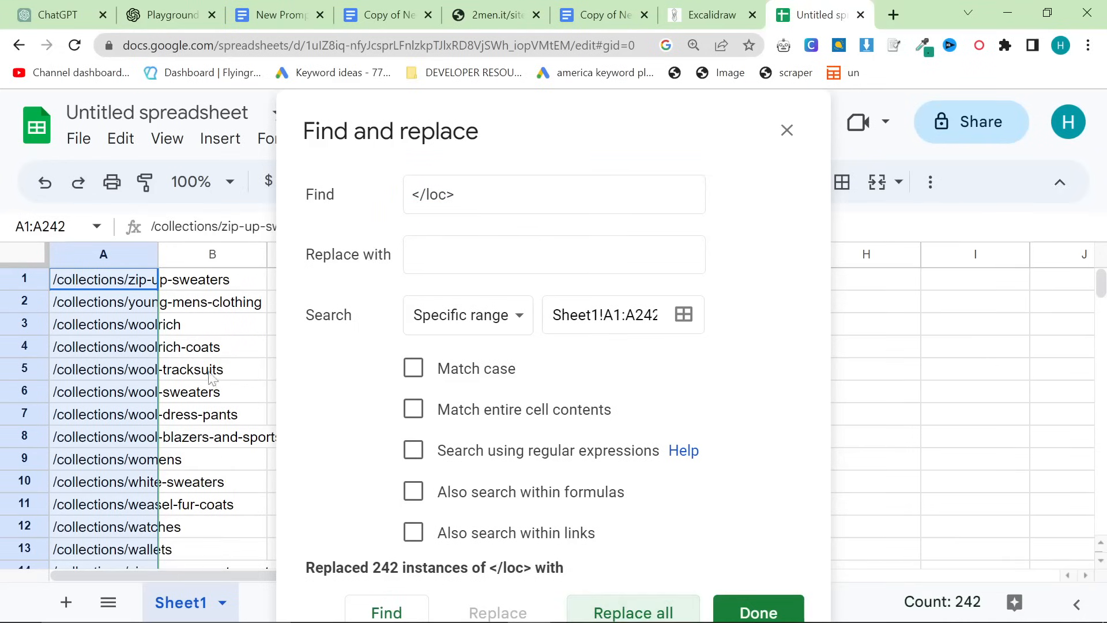
pyautogui.click(799, 142)
pyautogui.scroll(-20, 319, 358)
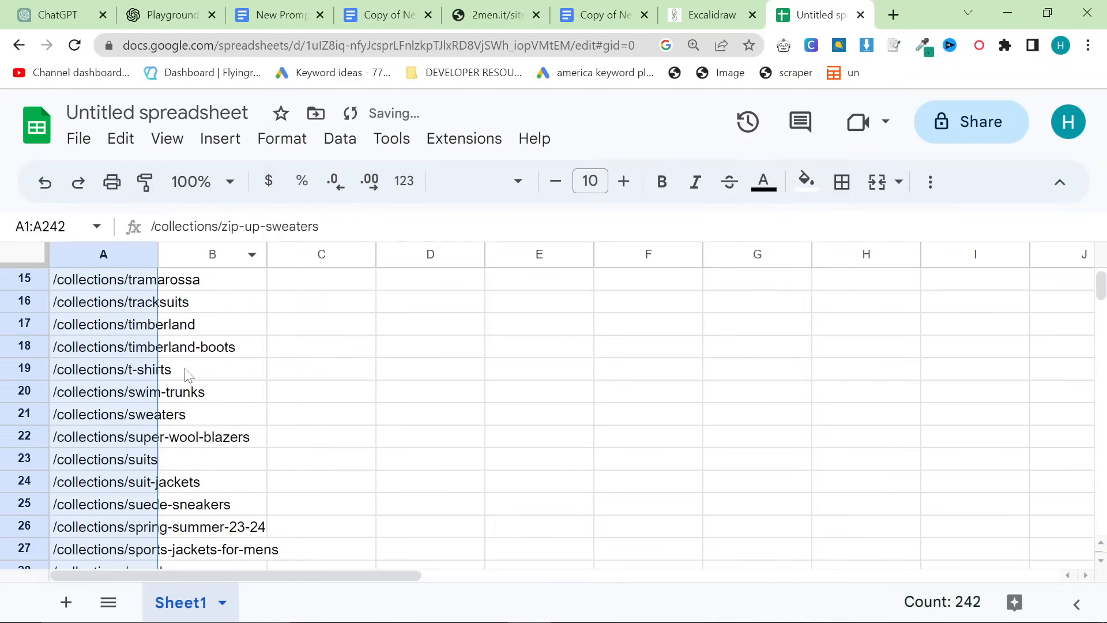
pyautogui.scroll(-20, 254, 434)
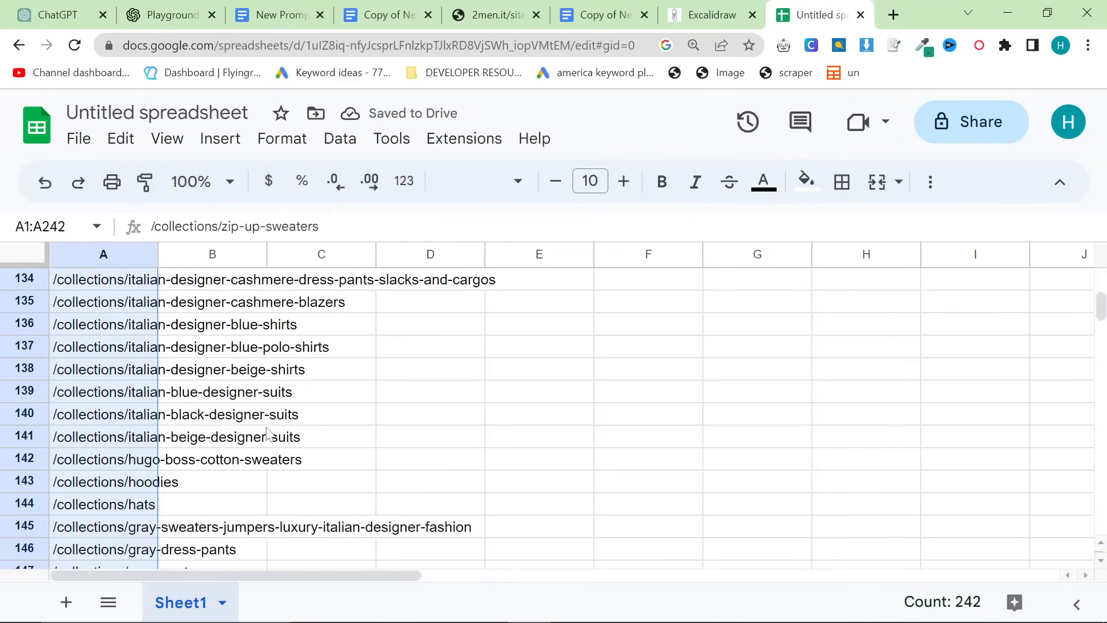
# - Copy the entire Copy of New Prompt document and paste it as the system message in the OpenAI Playground
pyautogui.click(394, 6)
pyautogui.scroll(-10, 519, 404)
pyautogui.scroll(20, 519, 404)
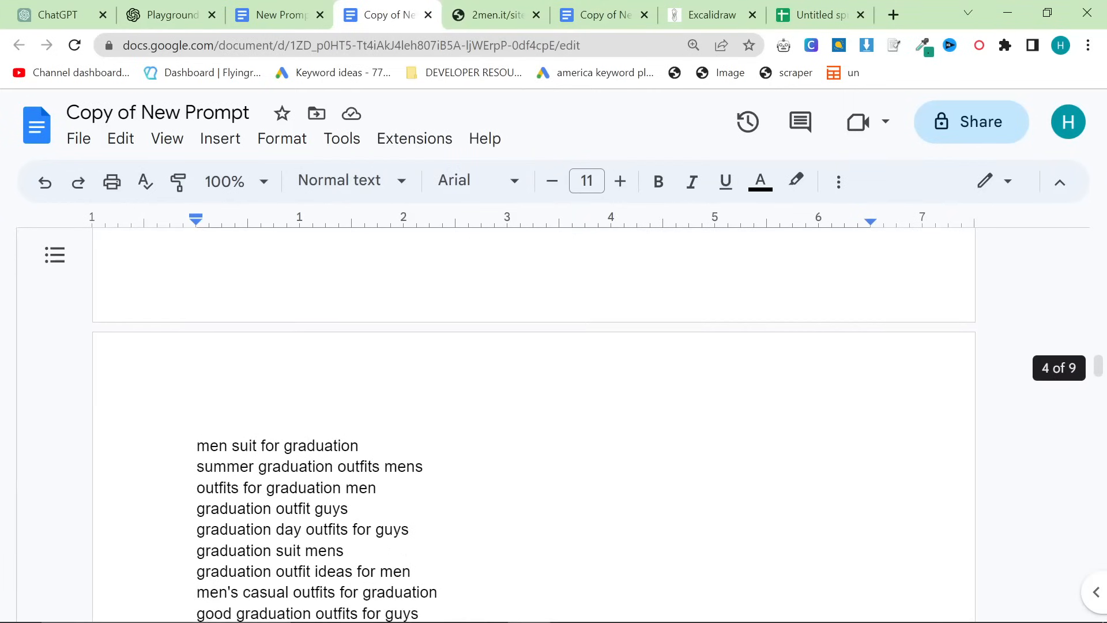
pyautogui.scroll(20, 519, 403)
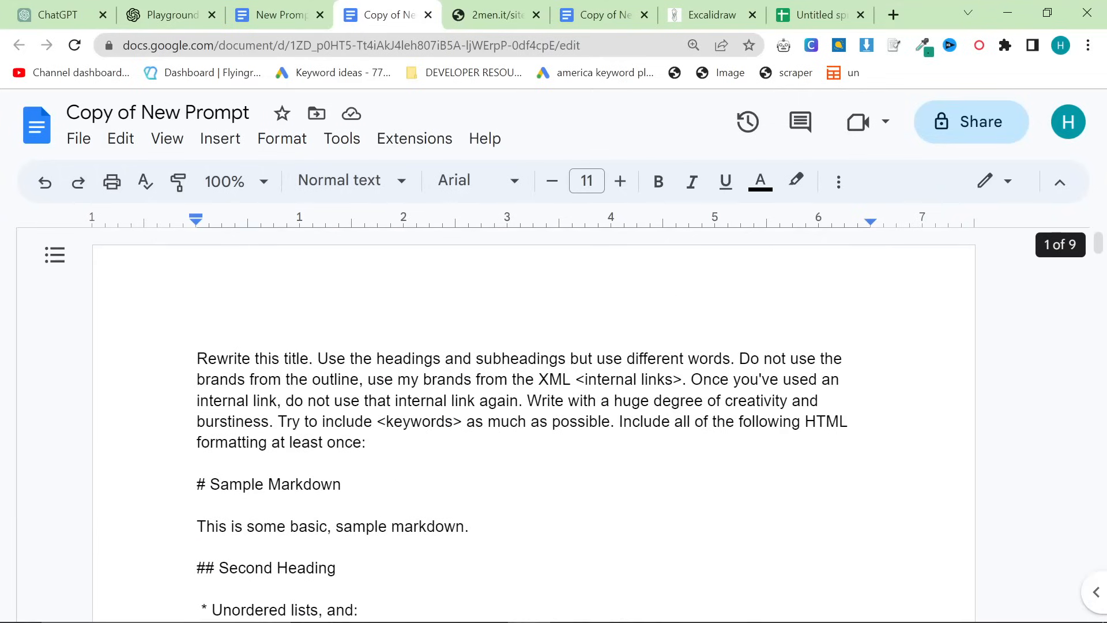
pyautogui.hotkey('ctrl', 'a')
pyautogui.scroll(-6, 519, 403)
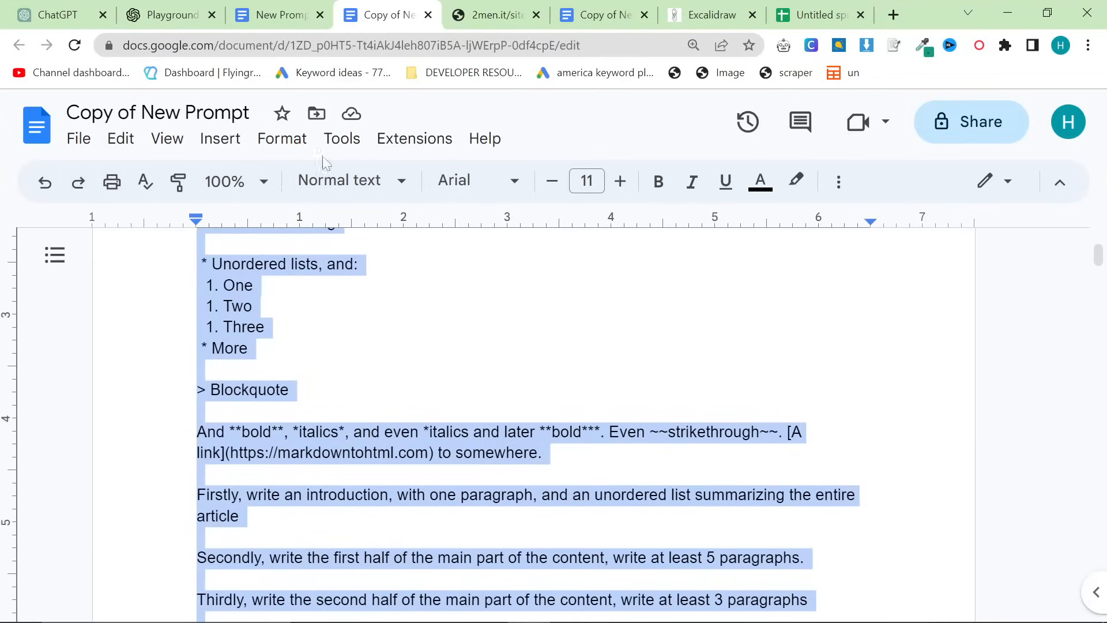
pyautogui.click(173, 12)
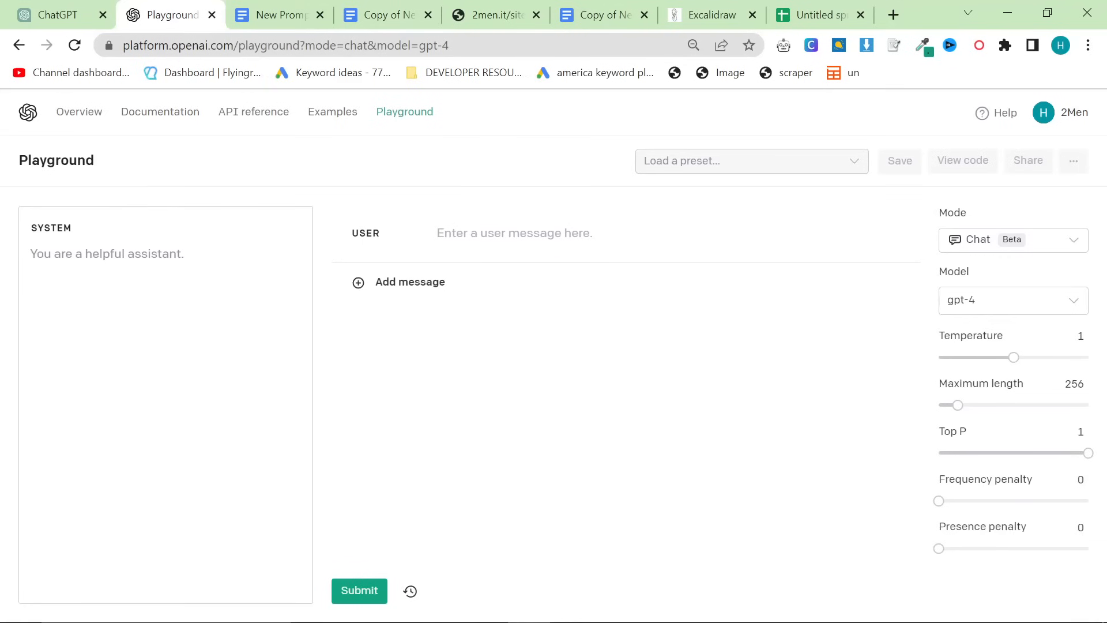
pyautogui.hotkey('ctrl', 'v')
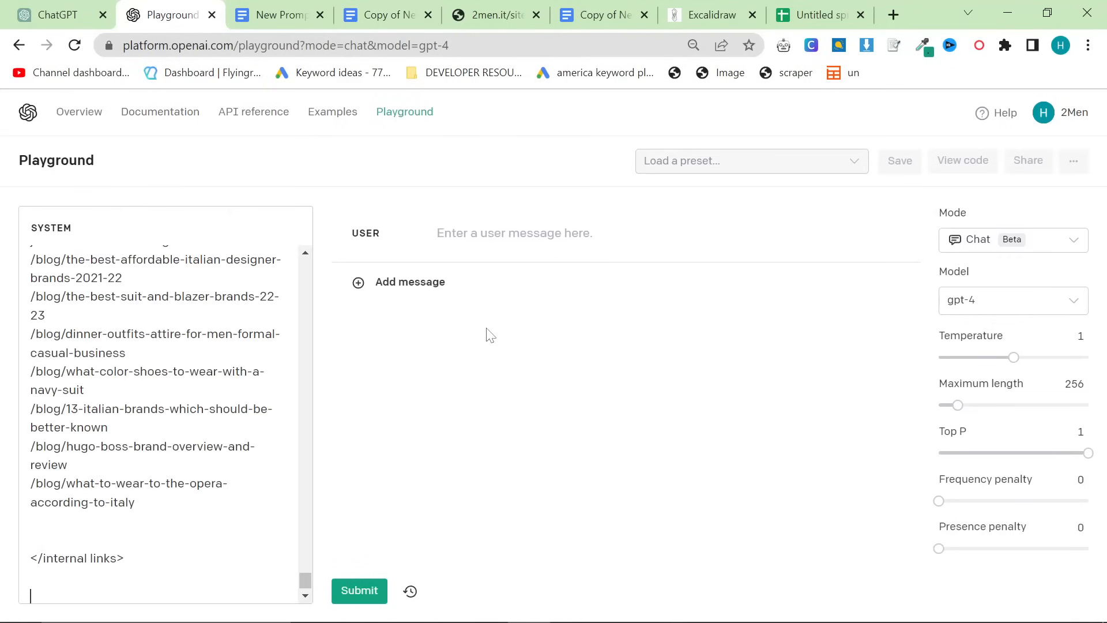
pyautogui.scroll(10, 304, 516)
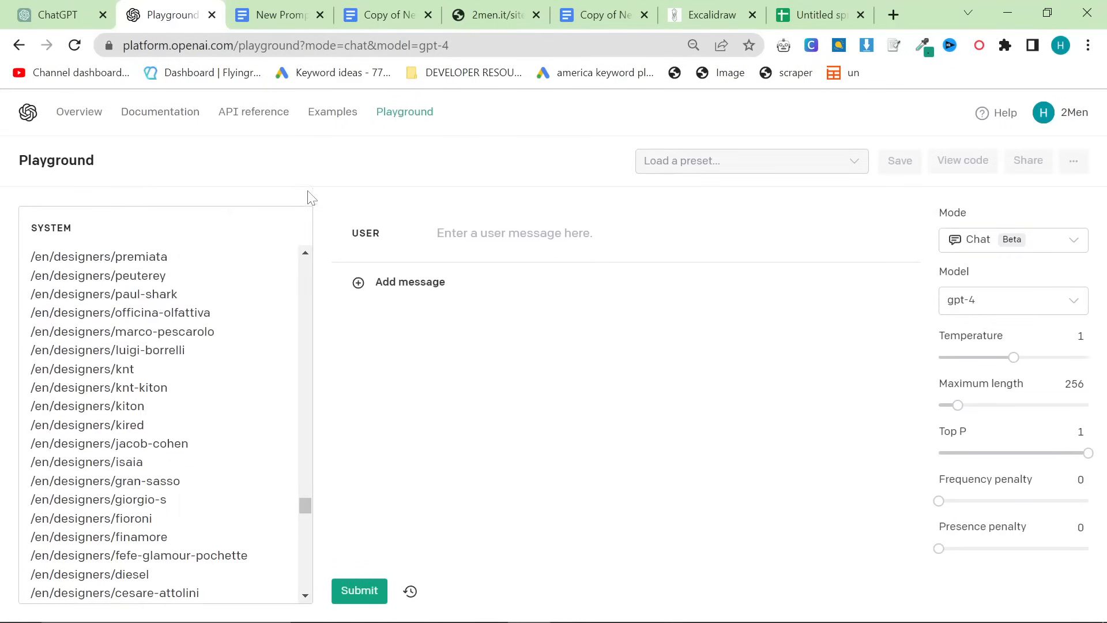
pyautogui.moveTo(310, 497); pyautogui.dragTo(297, 230)
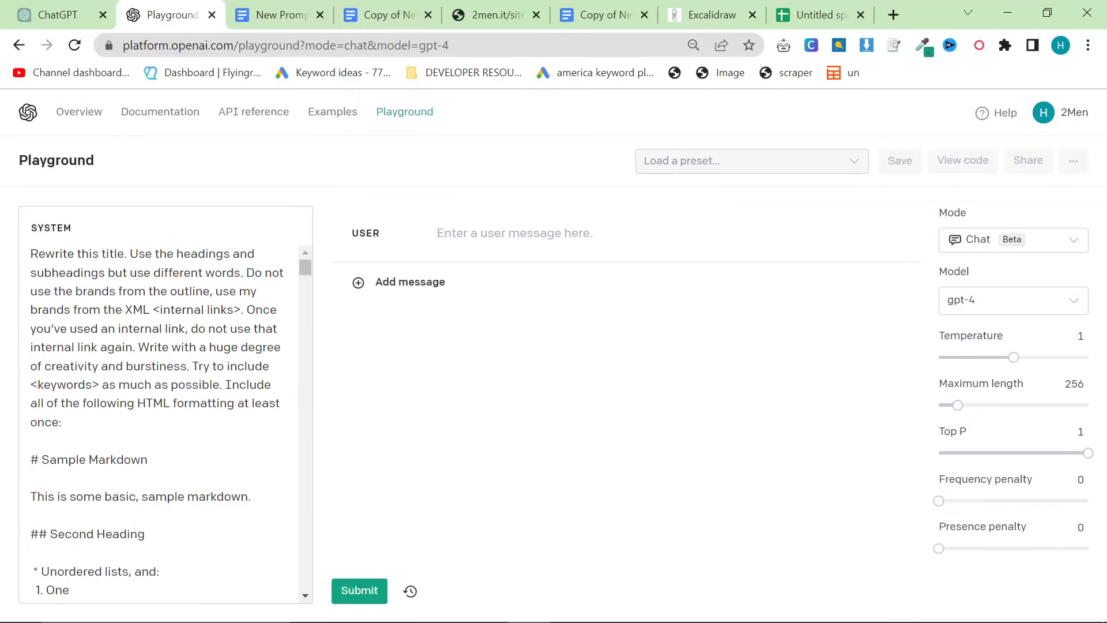
# - Set the Playground's temperature to 0.44 and the maximum length to 2048
pyautogui.moveTo(1009, 358)
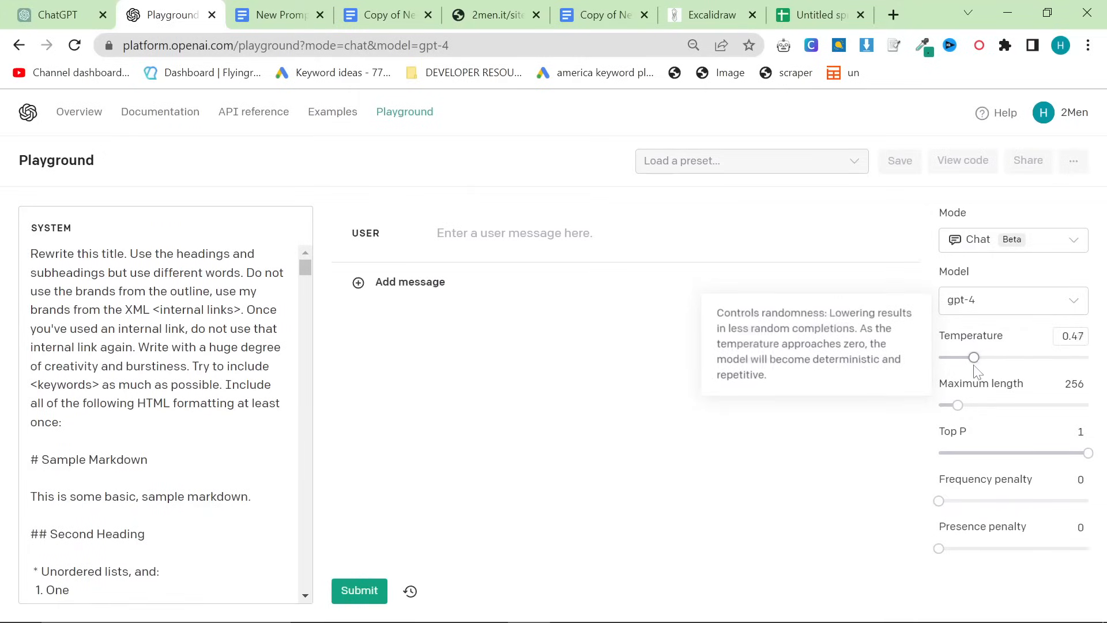
pyautogui.moveTo(975, 368); pyautogui.dragTo(980, 364)
pyautogui.moveTo(958, 405); pyautogui.dragTo(1089, 405)
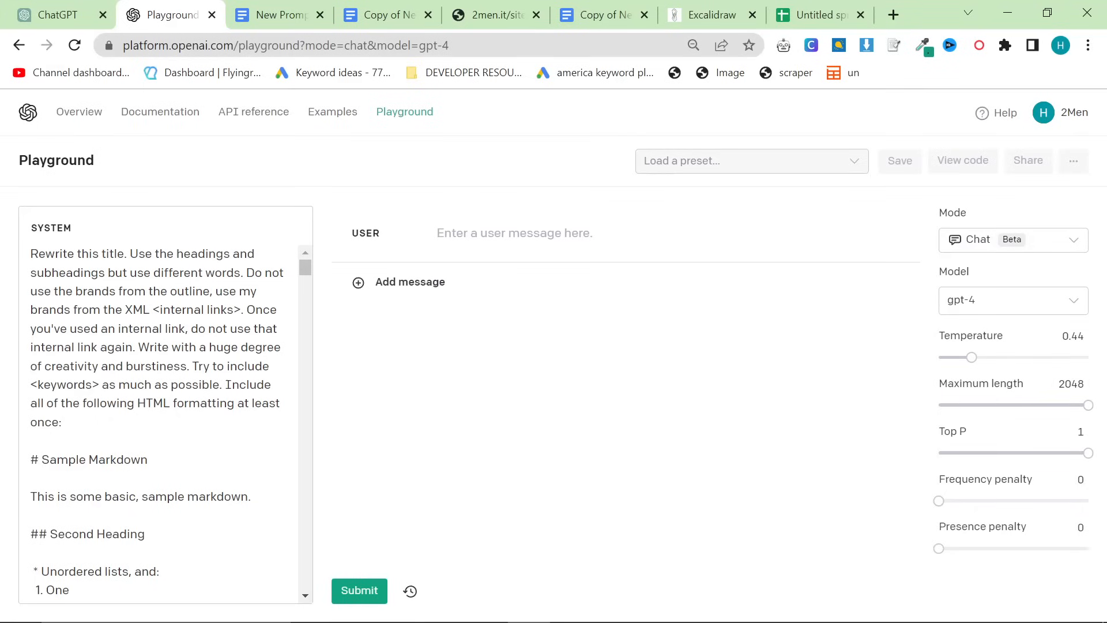
pyautogui.scroll(-6, 202, 404)
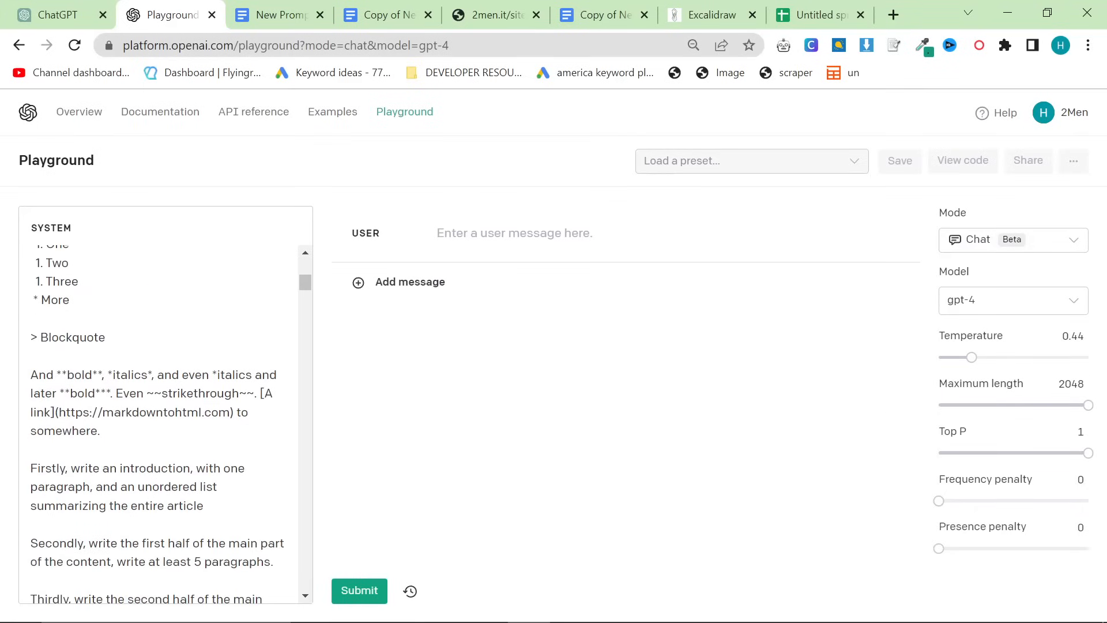
pyautogui.scroll(6, 202, 404)
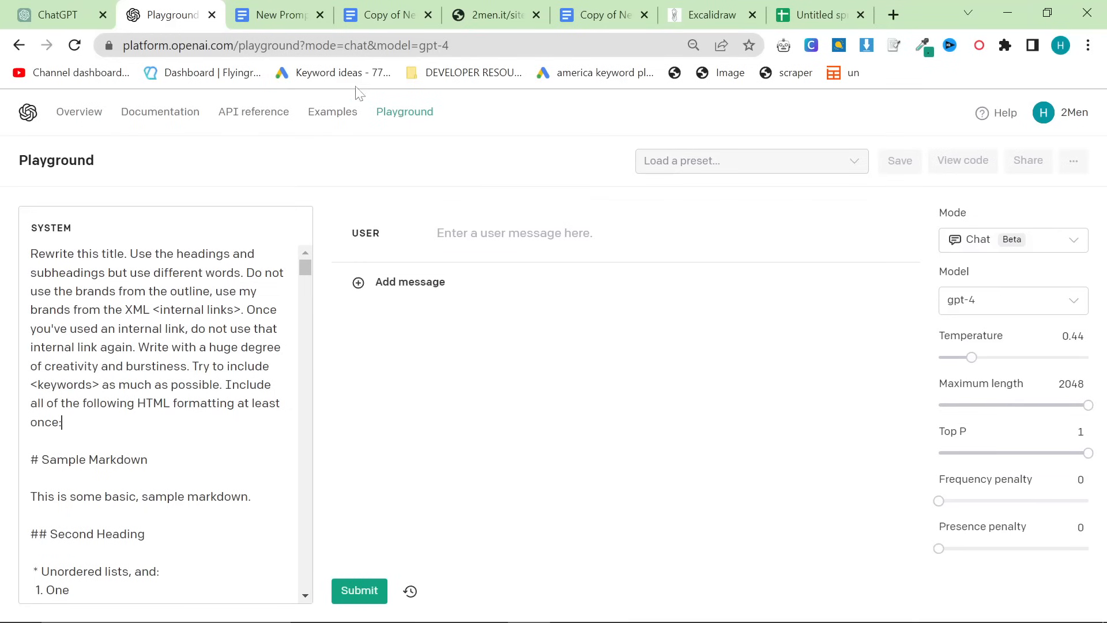
# - Check the seed keyword in the Google Ads Keyword Planner search, and return to the Playground
pyautogui.hotkey('alt', 'Tab')
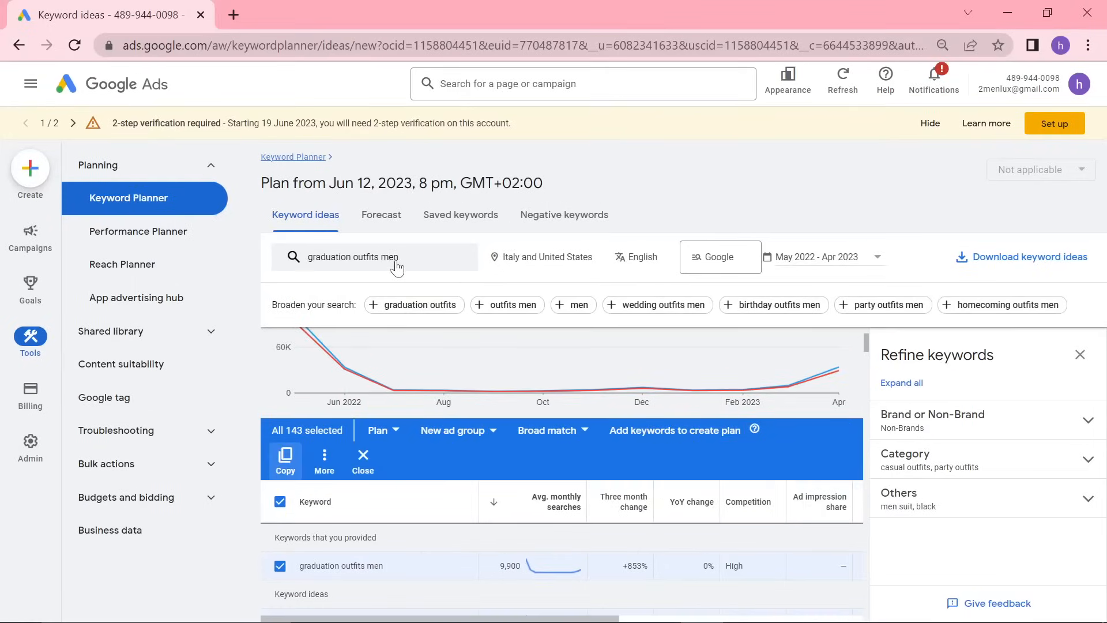
pyautogui.click(323, 185)
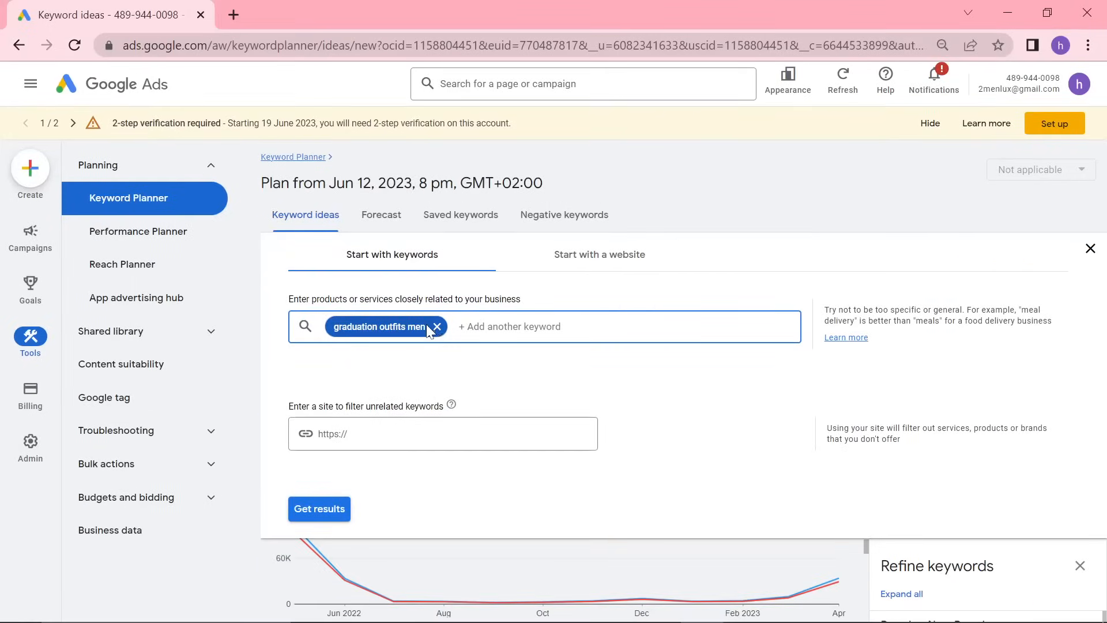
pyautogui.press('BackSpace')
pyautogui.hotkey('alt', 'Tab')
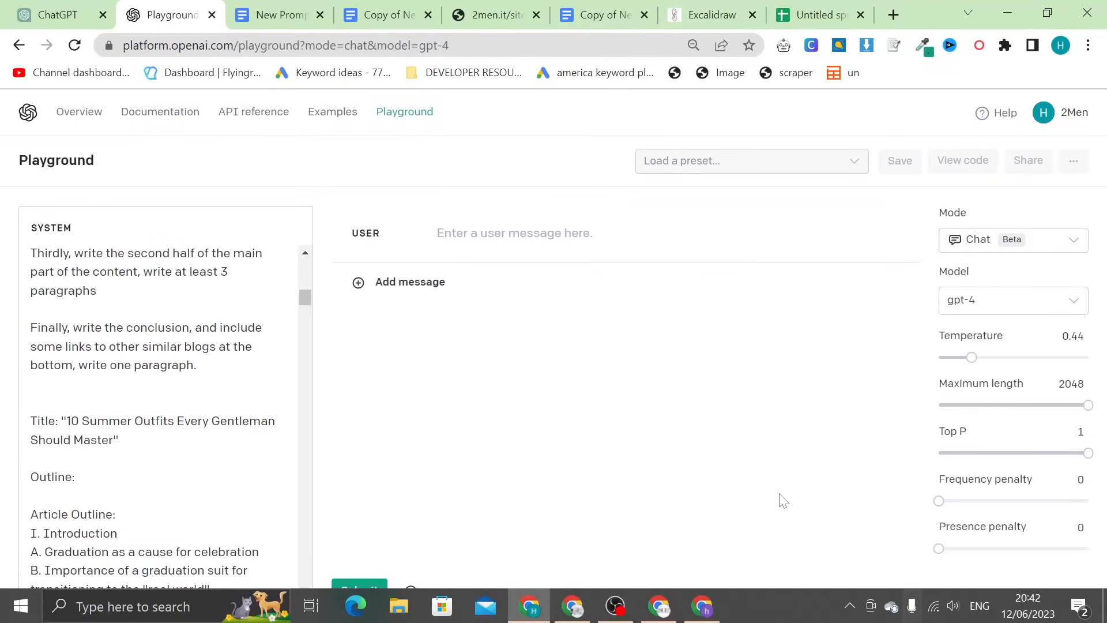
# - Search Google for "graduation outfits men" in a new tab and open GQ's article on graduation suits for guys
pyautogui.click(893, 15)
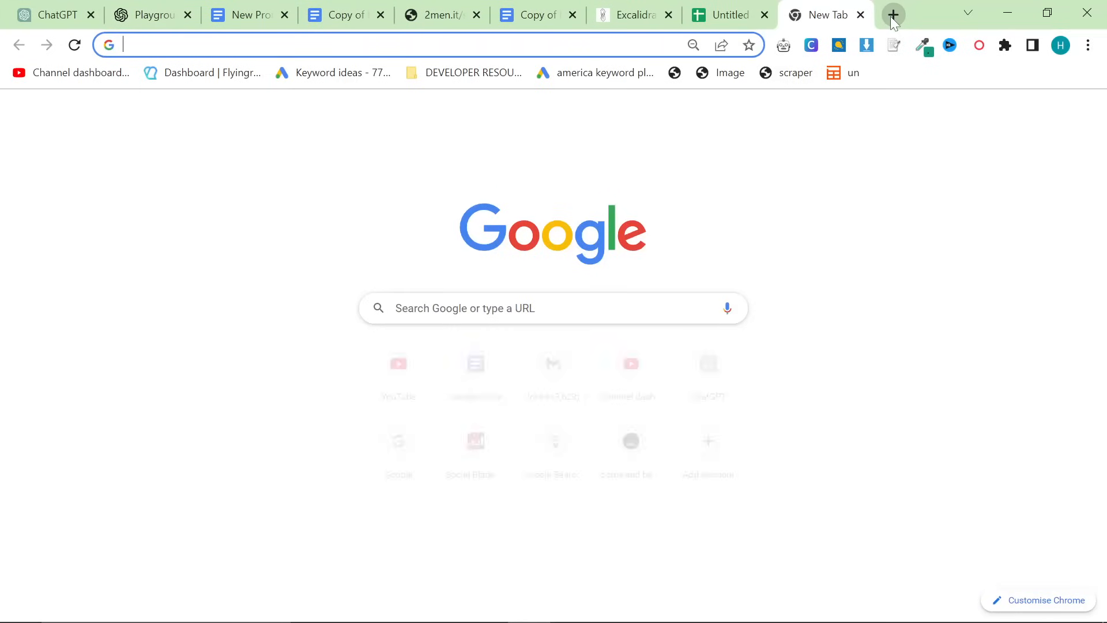
pyautogui.write('gradu')
pyautogui.press('Return')
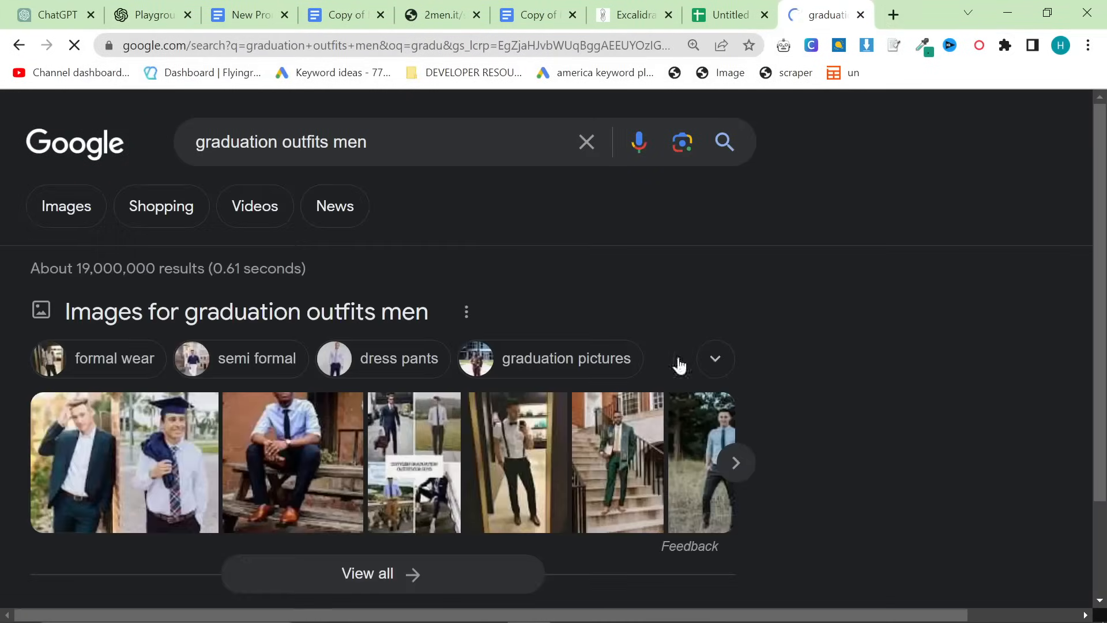
pyautogui.scroll(-15, 324, 321)
pyautogui.scroll(-10, 240, 346)
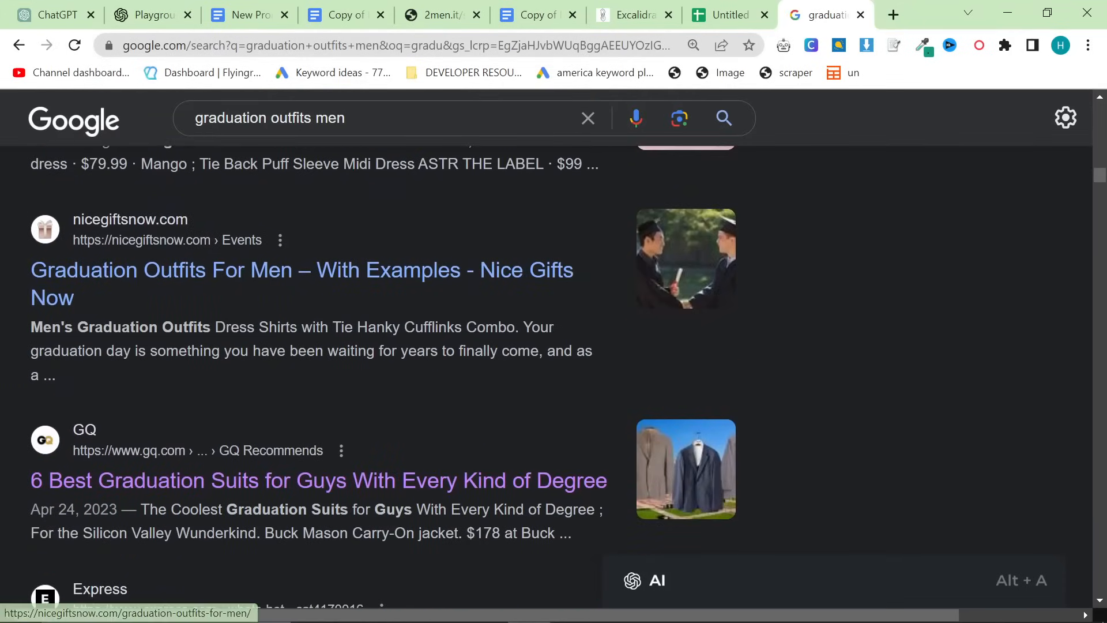
pyautogui.click(177, 477)
pyautogui.scroll(-8, 559, 287)
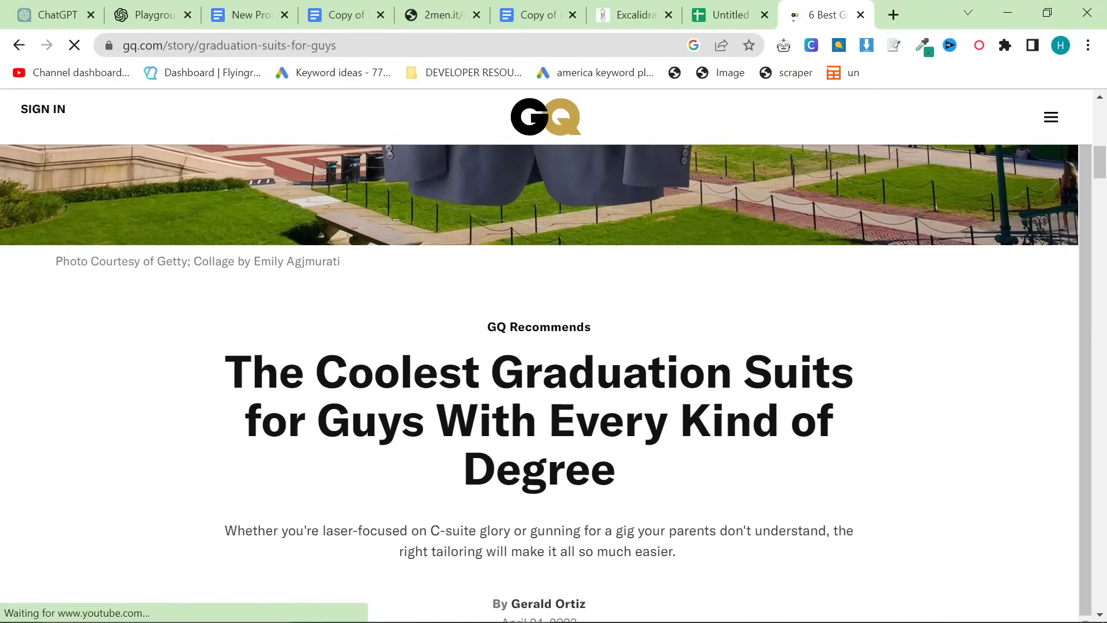
# - Copy the GQ article's headline, "The Coolest Graduation Suits for Guys With Every Kind of Degree"
pyautogui.moveTo(226, 369); pyautogui.dragTo(763, 484)
pyautogui.hotkey('ctrl', 'c')
pyautogui.click(661, 474)
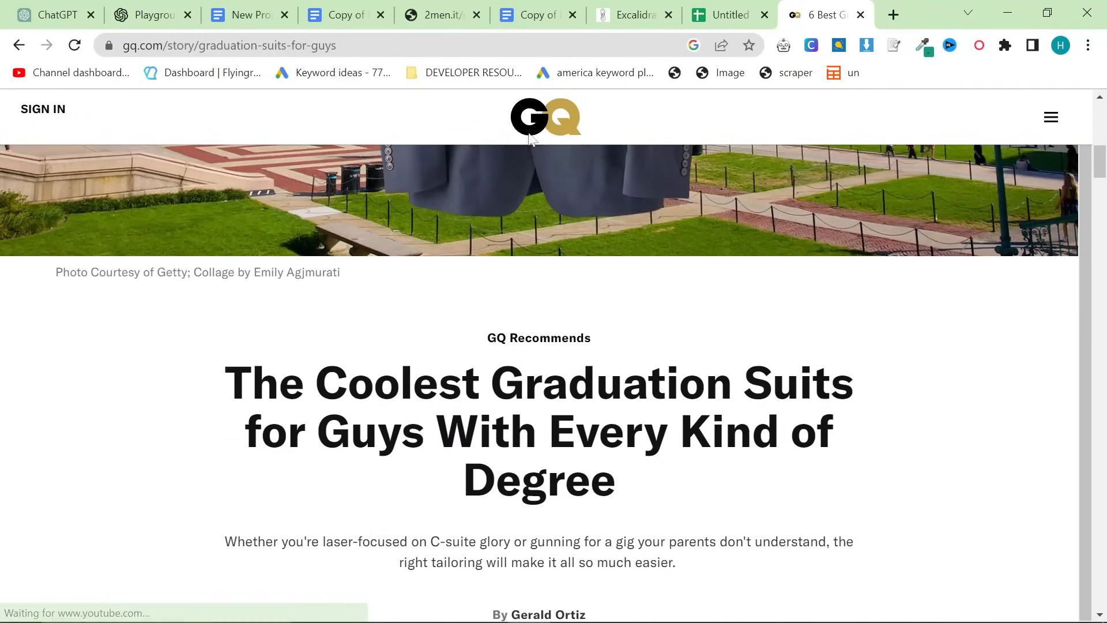
# - Go back to the Google results to look through the ranking pages, and reopen the GQ graduation suits article
pyautogui.click(23, 47)
pyautogui.scroll(-10, 413, 327)
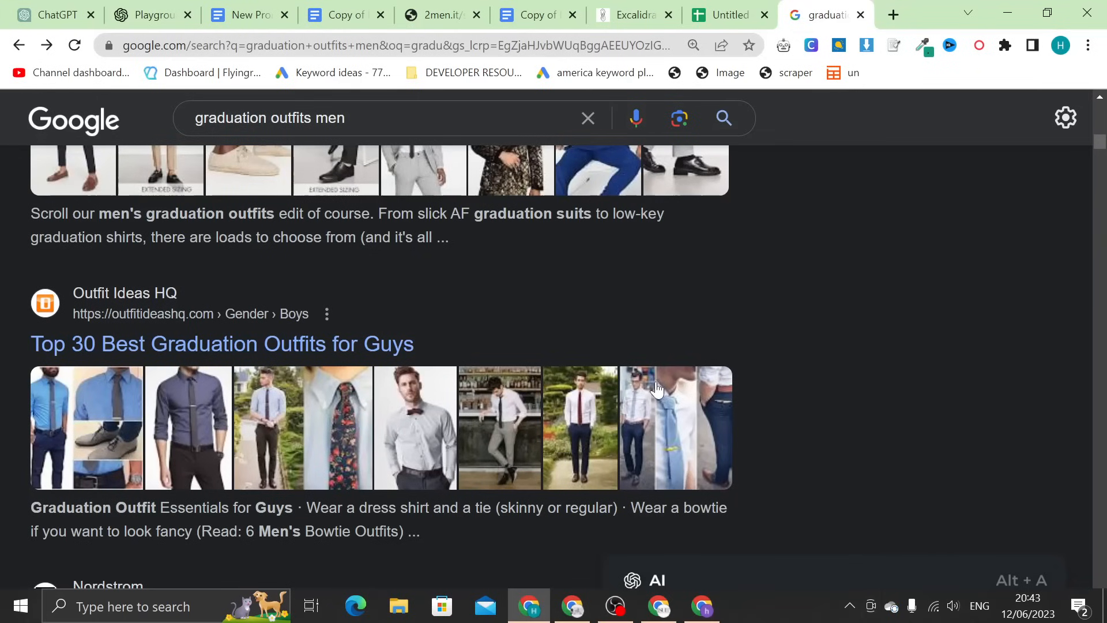
pyautogui.scroll(-8, 324, 321)
pyautogui.scroll(-10, 236, 411)
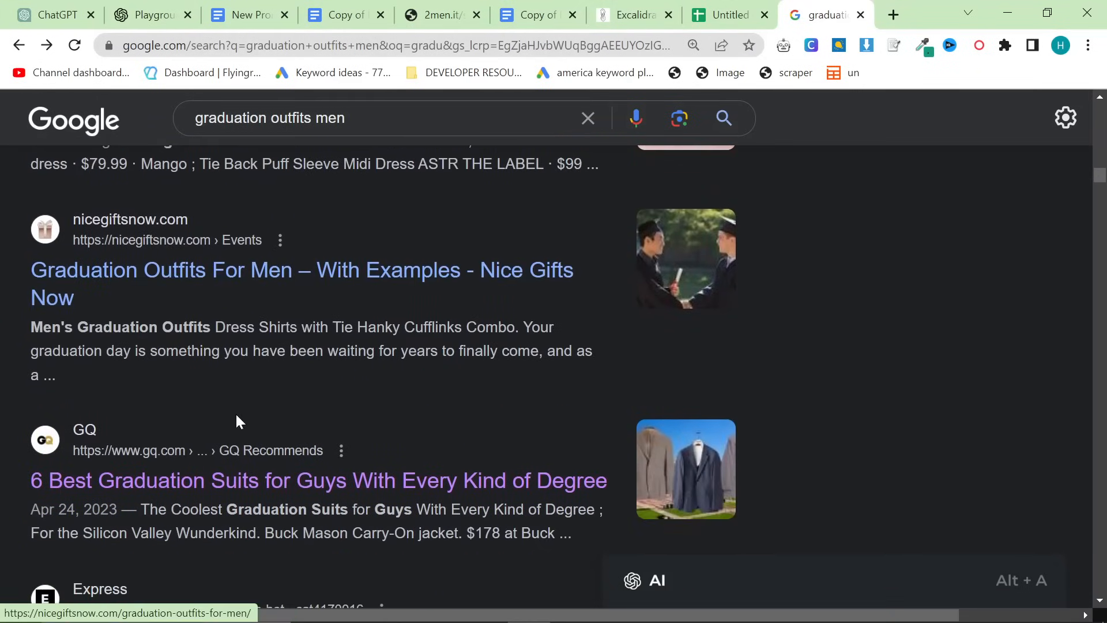
pyautogui.click(314, 481)
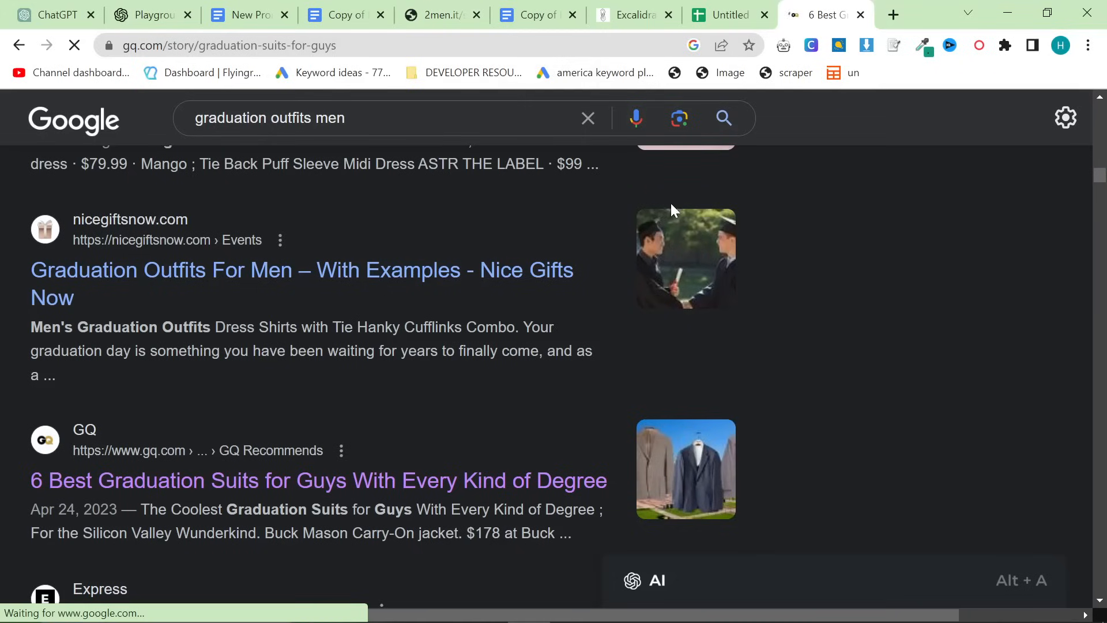
# - Replace the title in the Playground's system message with "The Coolest Graduation Suits for Guys With Every Kind of Degree"
pyautogui.hotkey('ctrl', '2')
pyautogui.moveTo(82, 421); pyautogui.dragTo(113, 440)
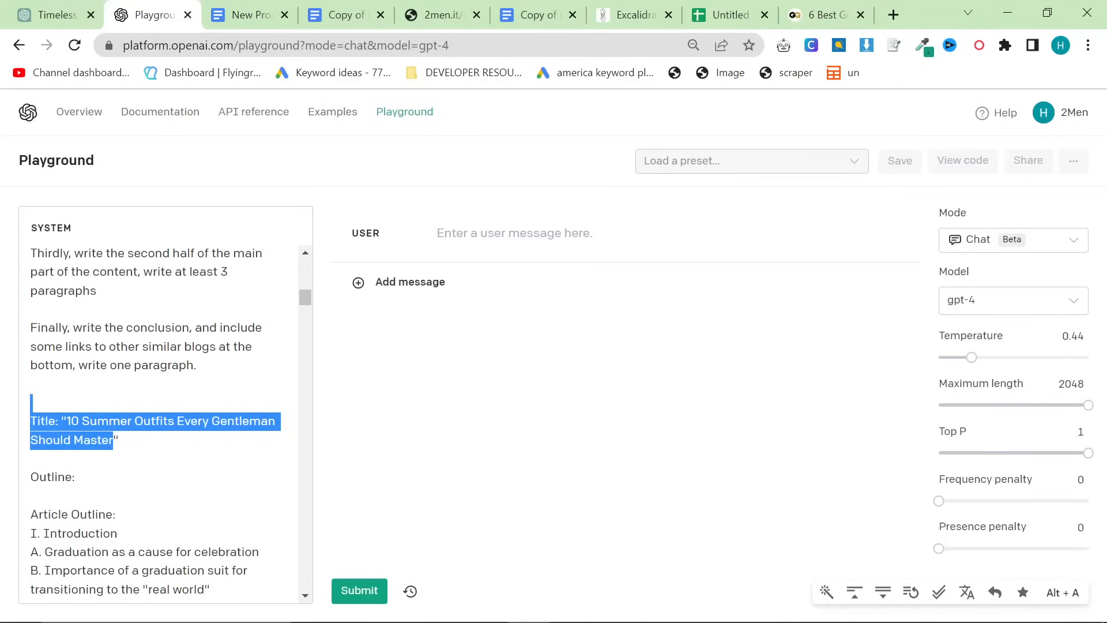
pyautogui.hotkey('ctrl', 'v')
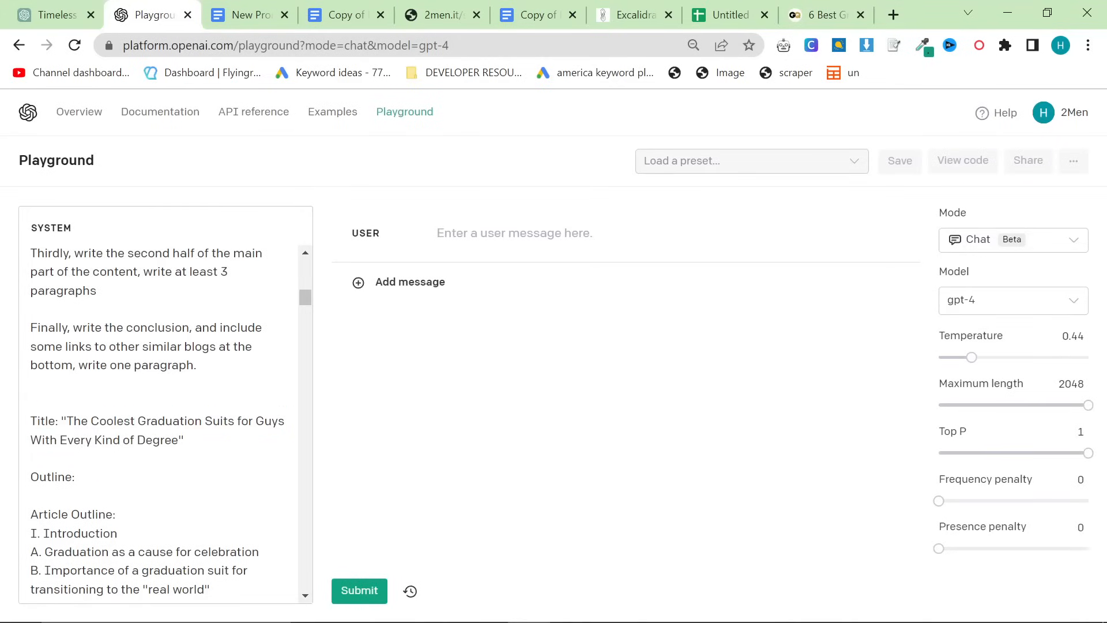
# - Add the line "Focus keyword: graduation outfits men" below the title in the Copy of New Prompt document, checking the keyword in Keyword Planner
pyautogui.click(340, 15)
pyautogui.hotkey('ctrl', 'Home')
pyautogui.scroll(2, 531, 421)
pyautogui.scroll(-2, 531, 421)
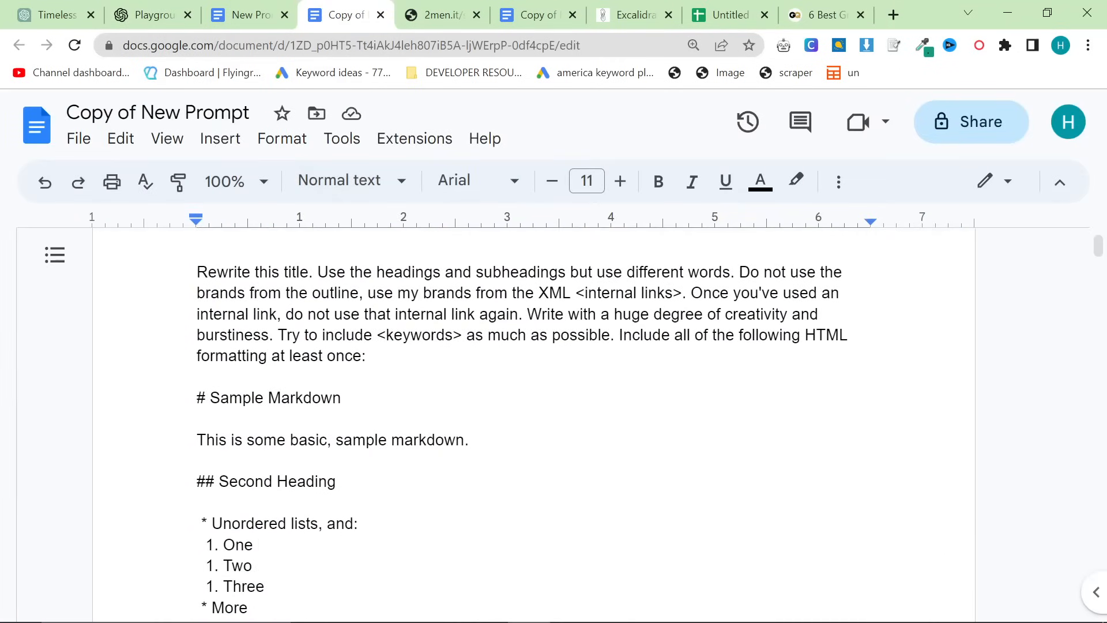
pyautogui.scroll(-10, 421, 452)
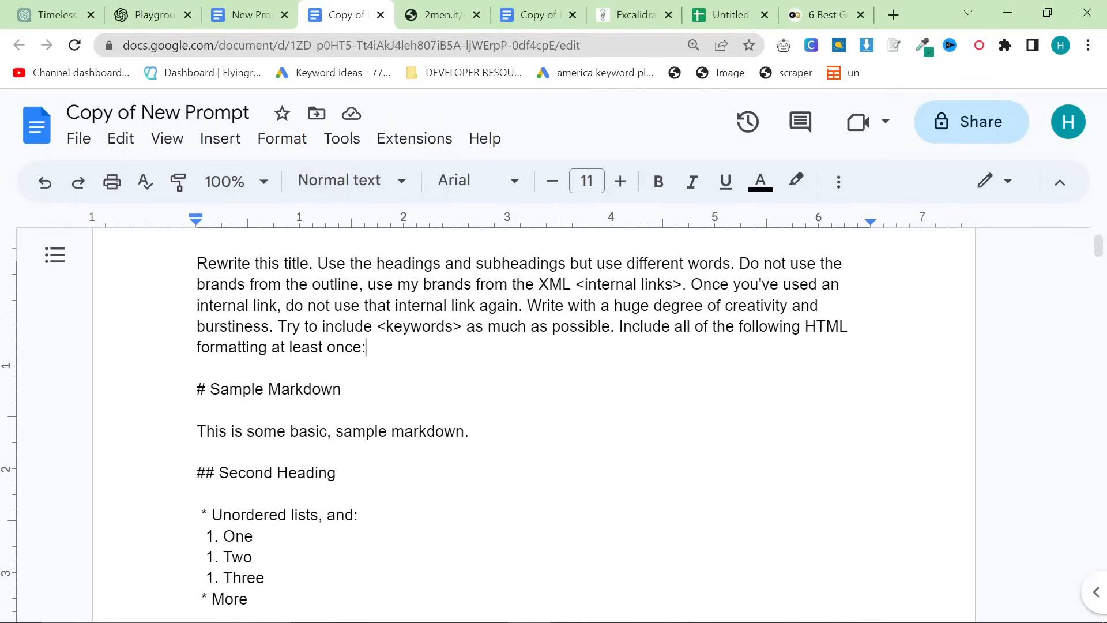
pyautogui.scroll(-10, 530, 421)
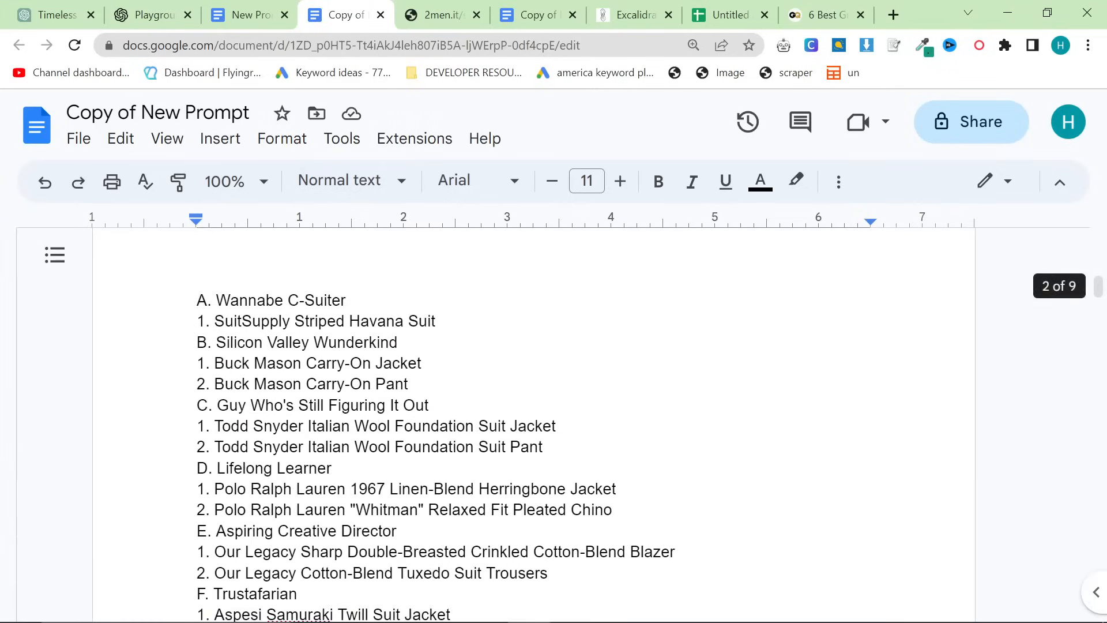
pyautogui.scroll(10, 530, 421)
pyautogui.press('Return')
pyautogui.press('Return')
pyautogui.write('Foc')
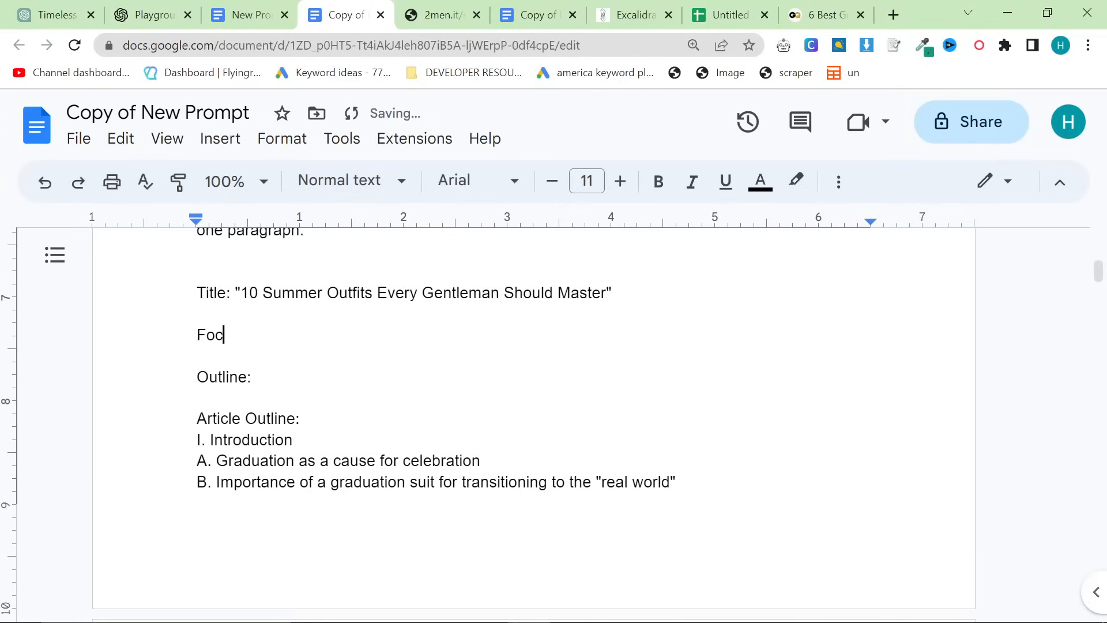
pyautogui.hotkey('alt', 'Tab')
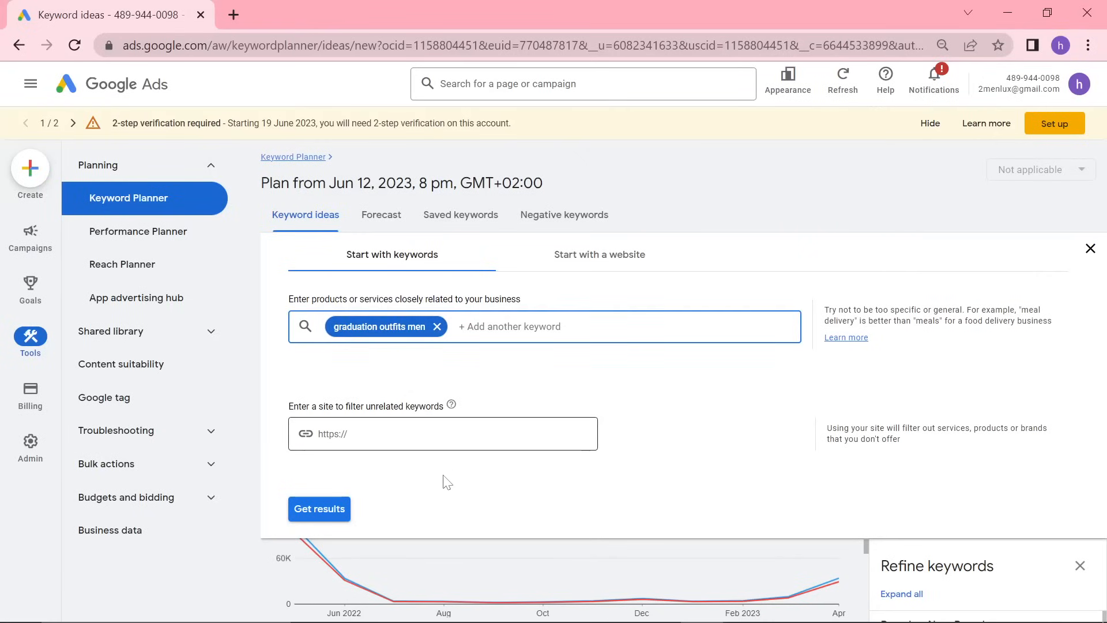
pyautogui.click(447, 470)
pyautogui.scroll(-2, 361, 559)
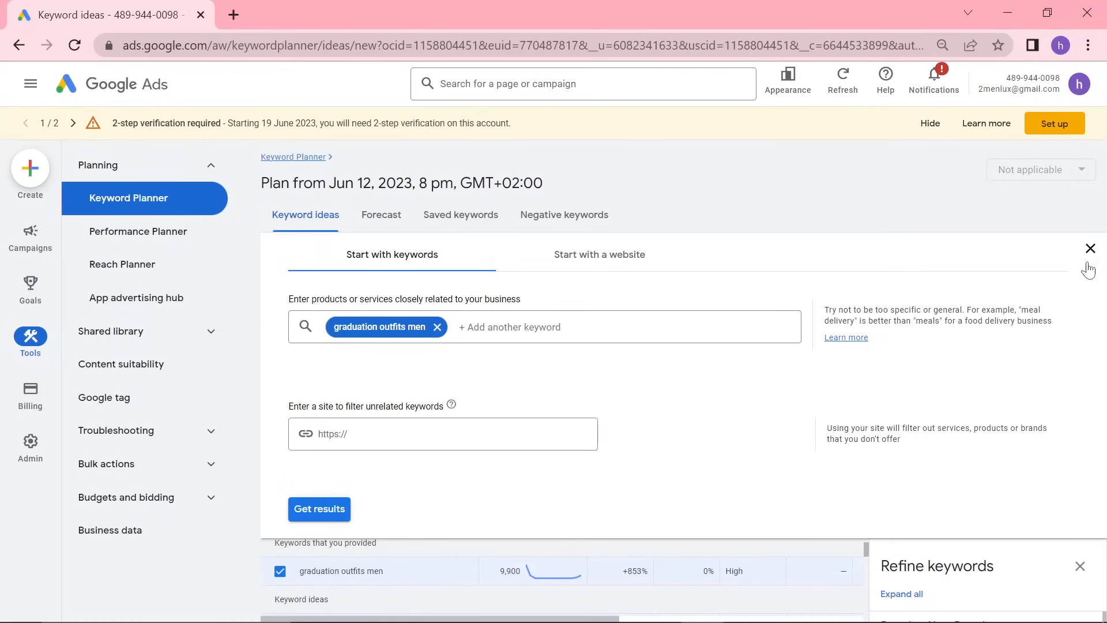
pyautogui.hotkey('alt', 'Tab')
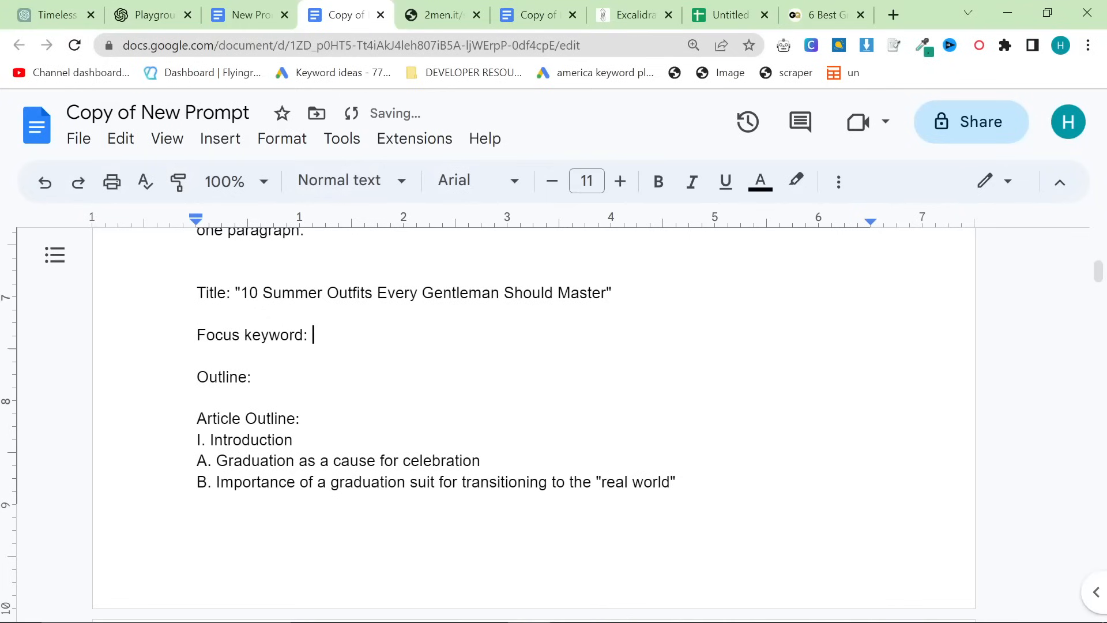
pyautogui.write('graduation outfits men')
# - Copy the entire prompt document and insert it as the Playground's system message
pyautogui.hotkey('ctrl', 'a')
pyautogui.hotkey('ctrl', 'c')
pyautogui.scroll(10, 534, 421)
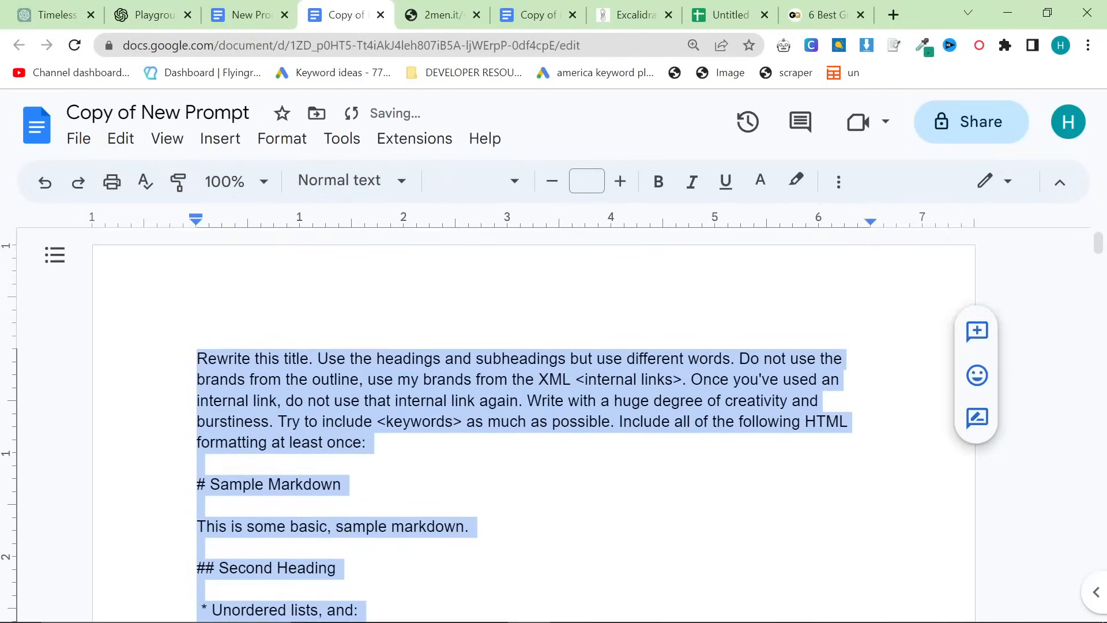
pyautogui.click(144, 12)
pyautogui.hotkey('ctrl', 'v')
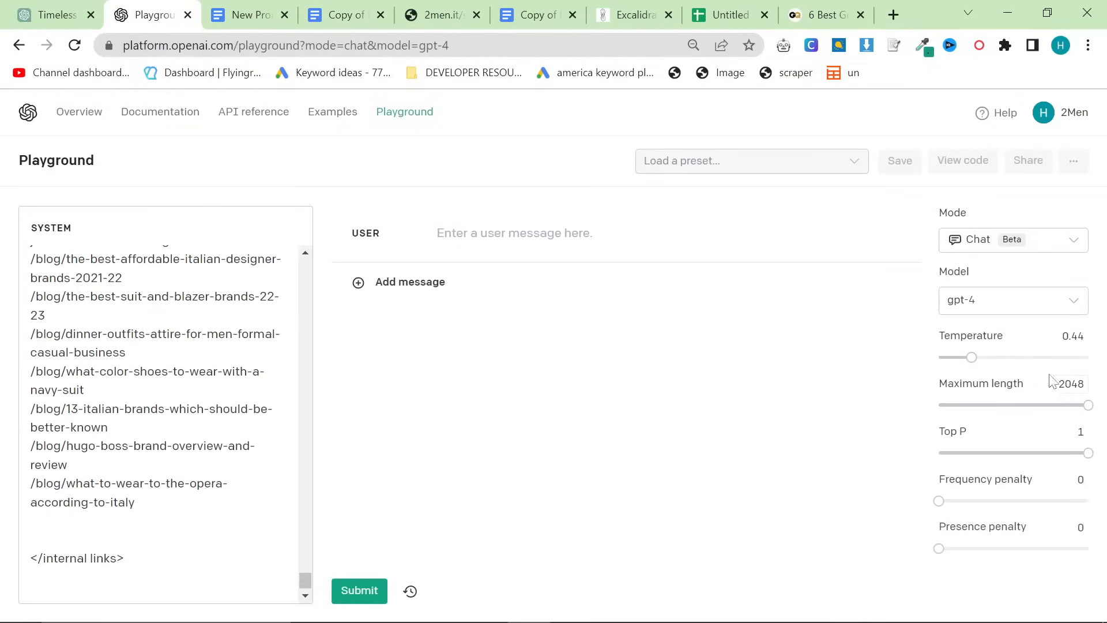
# - Submit the user message "Write part 1" in the Playground
pyautogui.click(625, 233)
pyautogui.write('Write part 1')
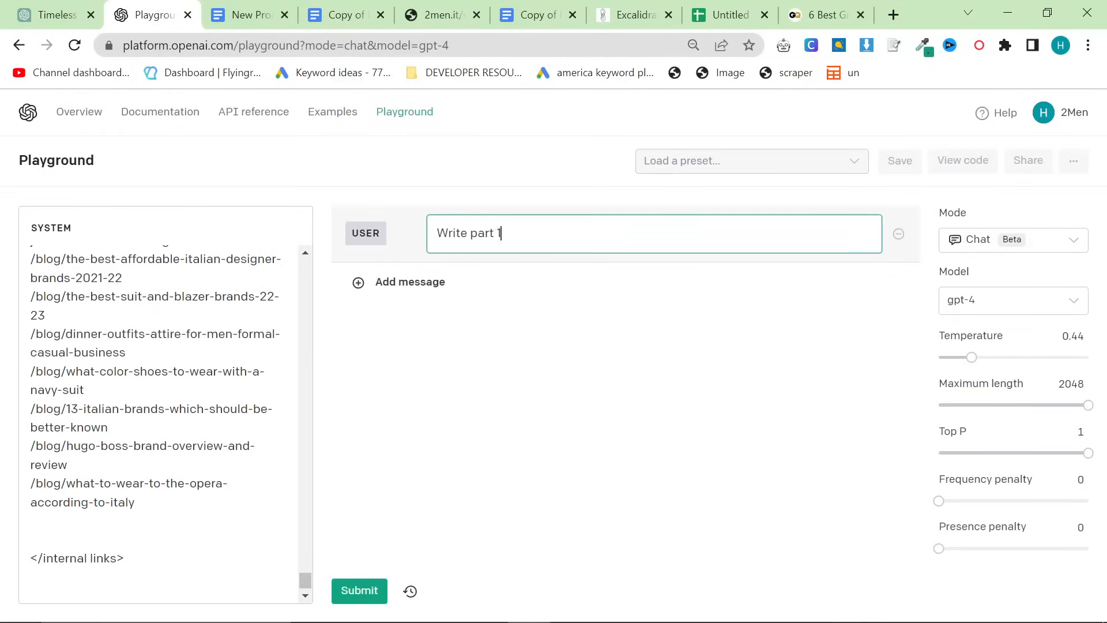
pyautogui.click(359, 590)
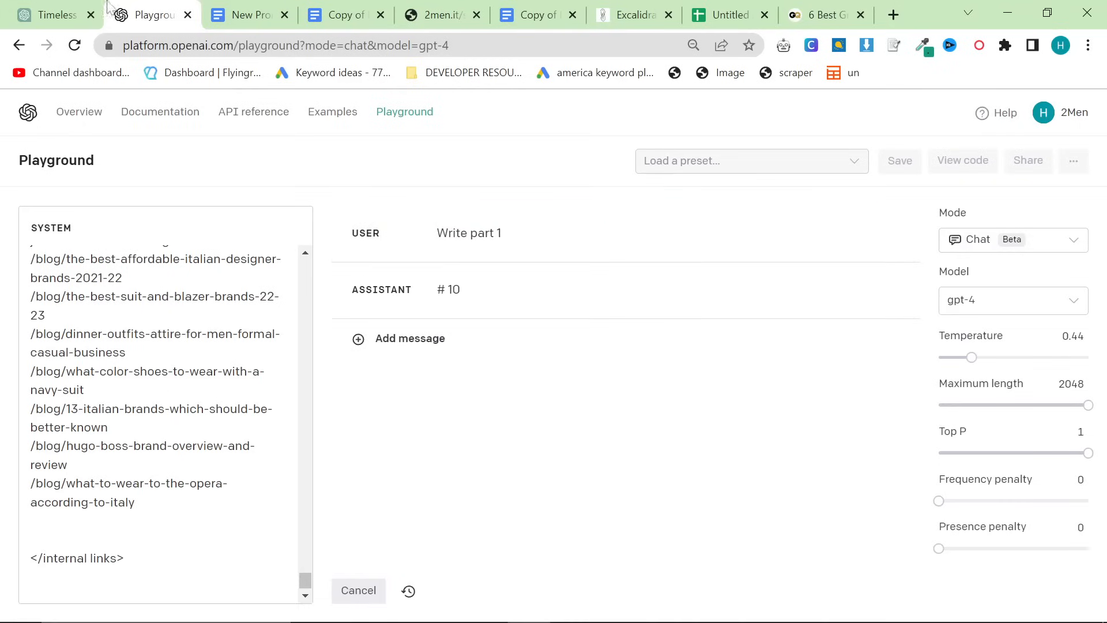
# - Switch to ChatGPT, start a new GPT-3.5 chat and send it the full copied article prompt
pyautogui.click(55, 15)
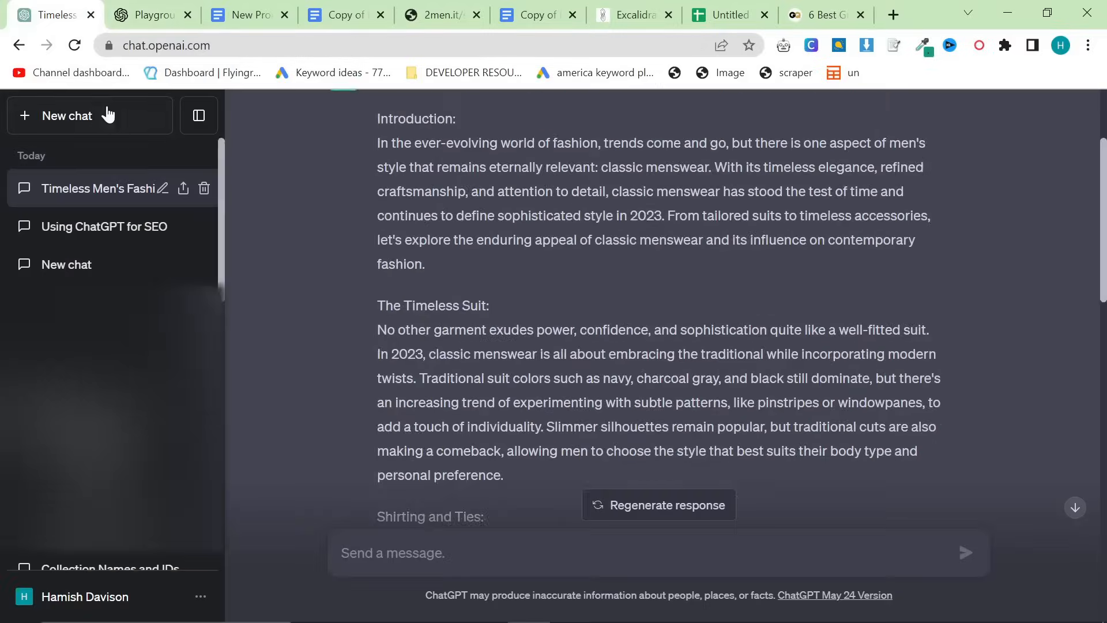
pyautogui.click(109, 115)
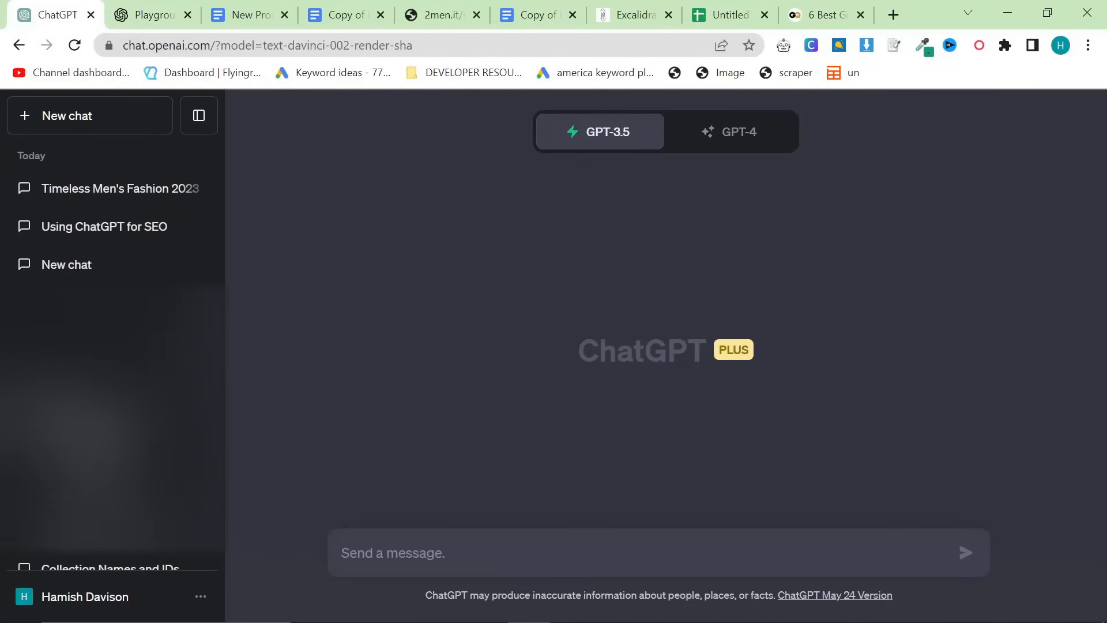
pyautogui.hotkey('ctrl', 'v')
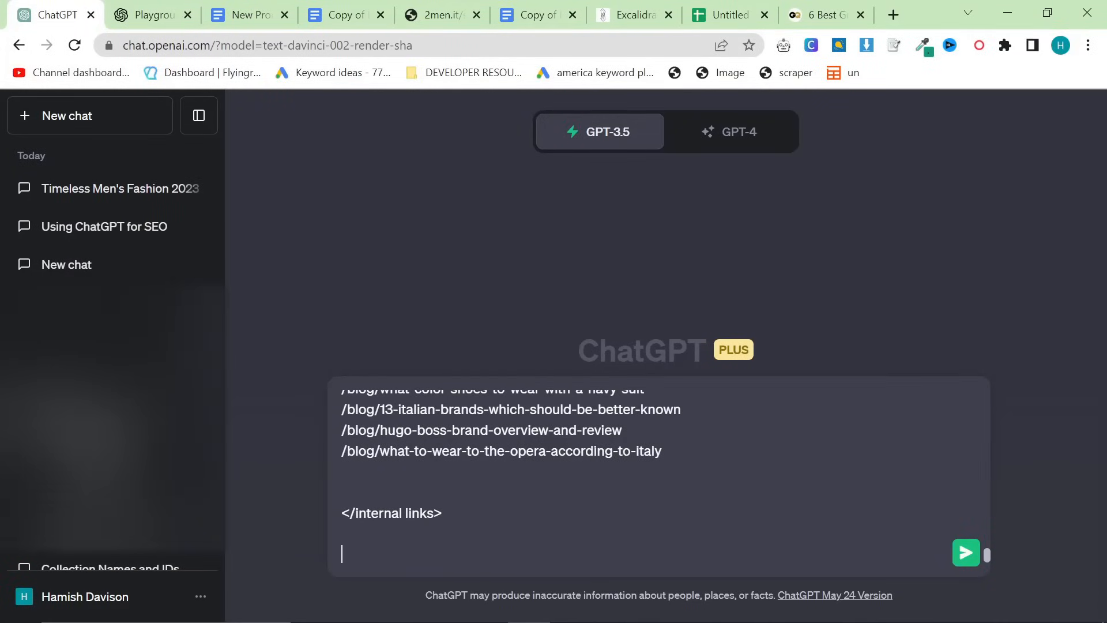
pyautogui.scroll(15, 657, 473)
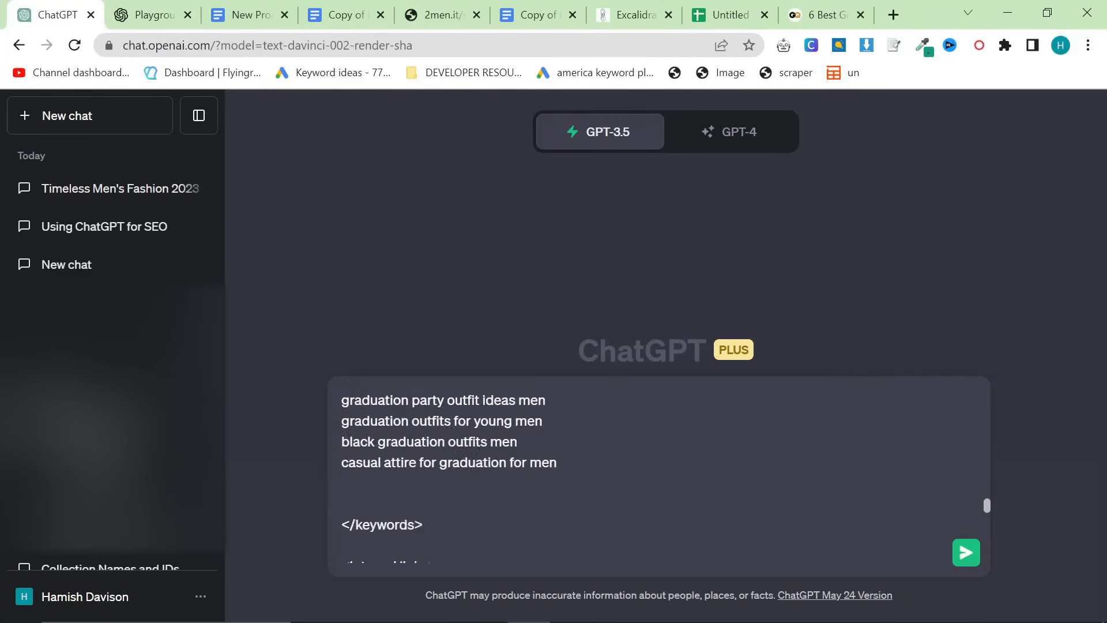
pyautogui.press('Return')
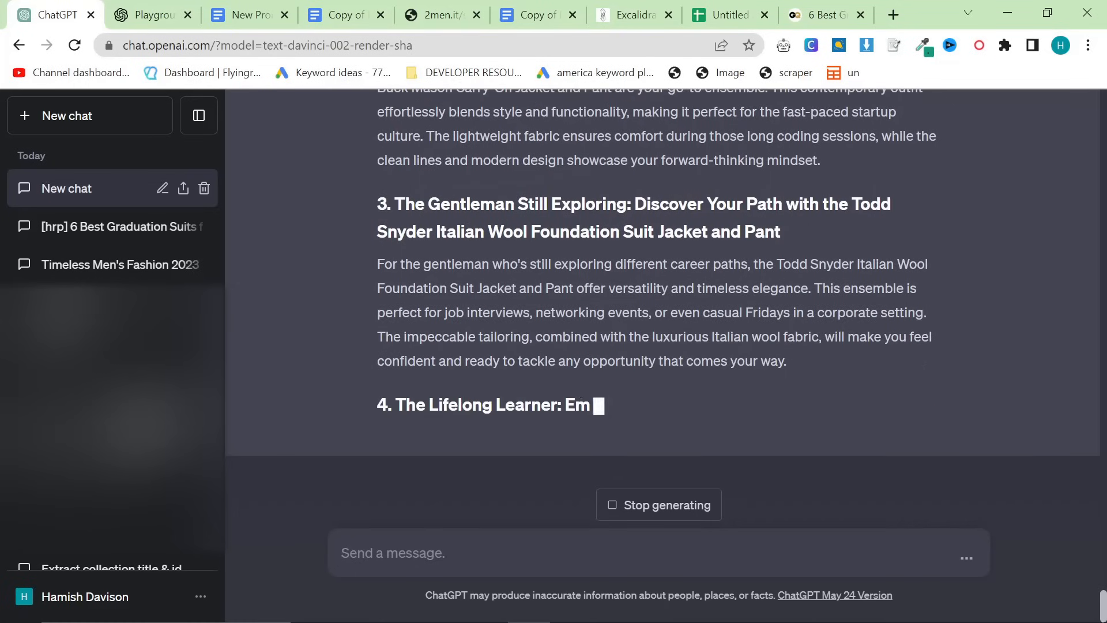
# - Stop the GPT-3.5 response mid-article and review the suit headings it has written
pyautogui.scroll(5, 672, 411)
pyautogui.scroll(-6, 671, 411)
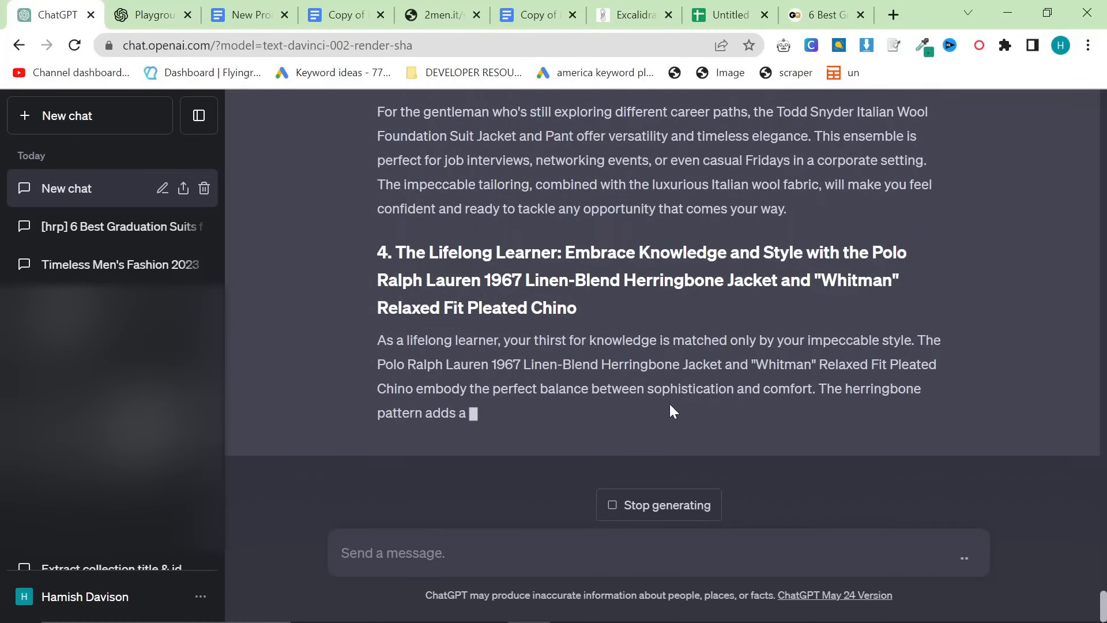
pyautogui.click(665, 511)
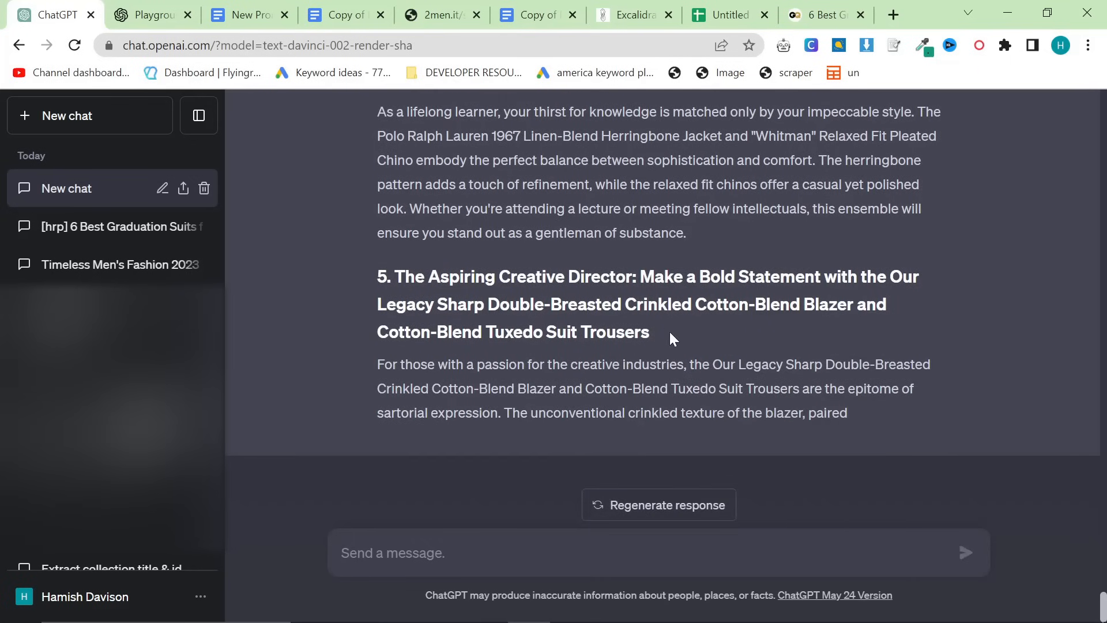
pyautogui.moveTo(669, 337); pyautogui.dragTo(405, 277)
pyautogui.scroll(3, 671, 350)
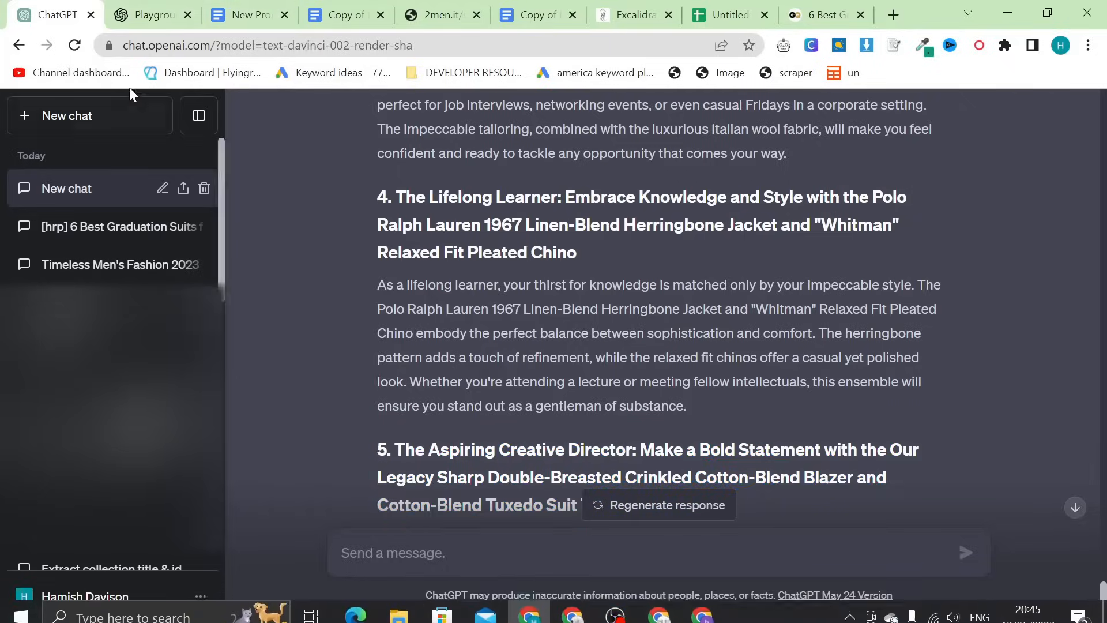
# - Start a new GPT-4 chat, send it the same full article prompt and view the beginning of its response
pyautogui.click(57, 116)
pyautogui.click(729, 131)
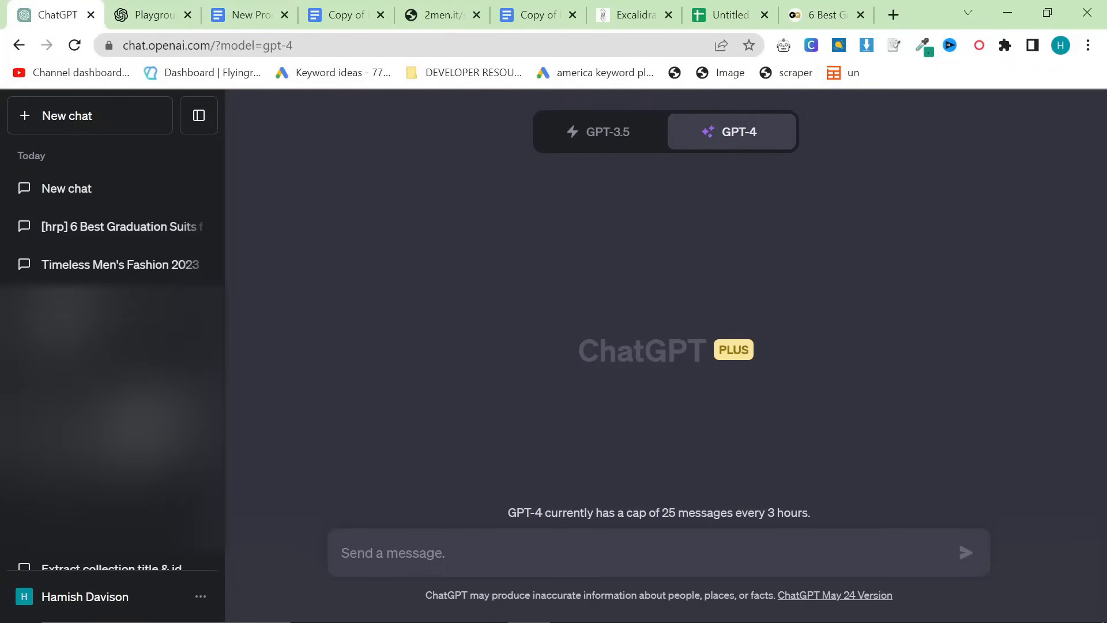
pyautogui.hotkey('ctrl', 'v')
pyautogui.press('Return')
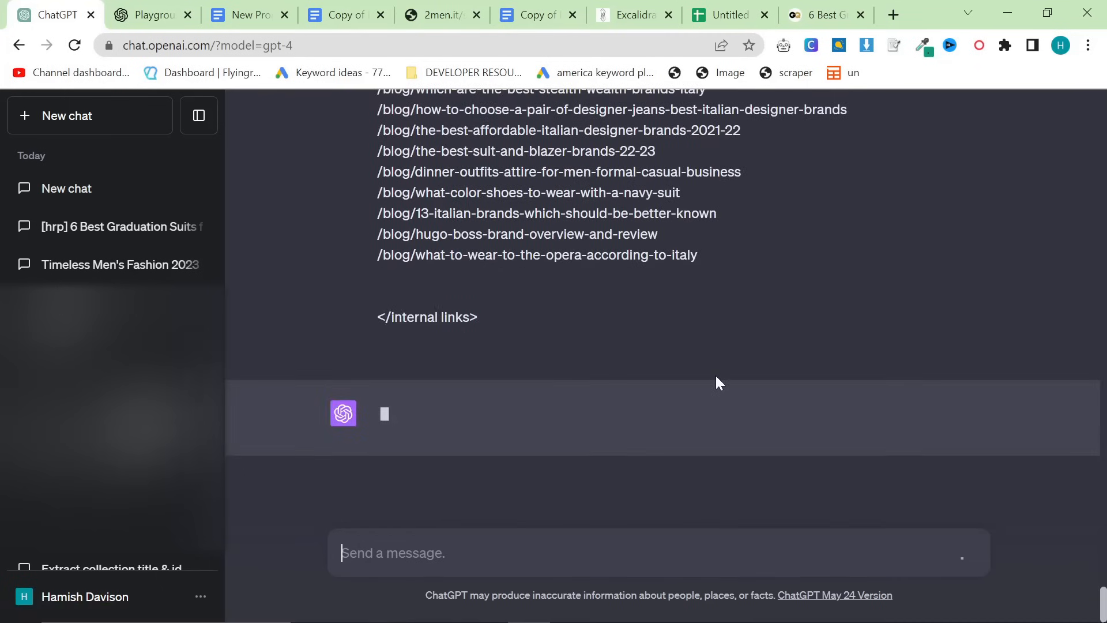
pyautogui.scroll(-10, 716, 373)
pyautogui.scroll(-20, 679, 370)
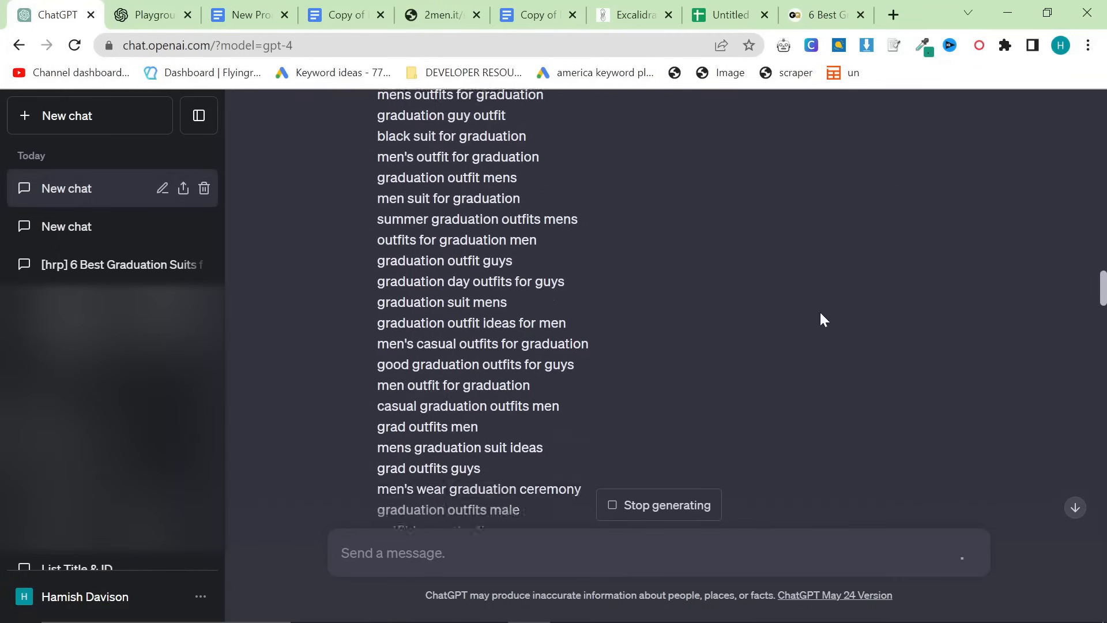
pyautogui.scroll(-20, 753, 411)
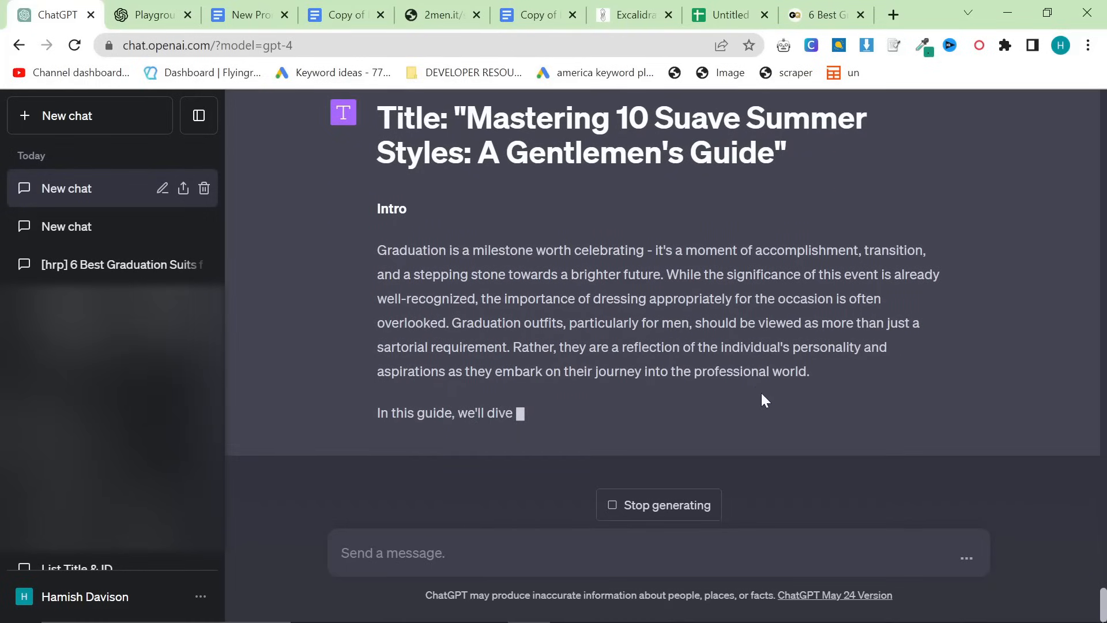
# - Return to the Playground, add the user message "Write part 2" below the first response and submit it
pyautogui.hotkey('ctrl', 'Tab')
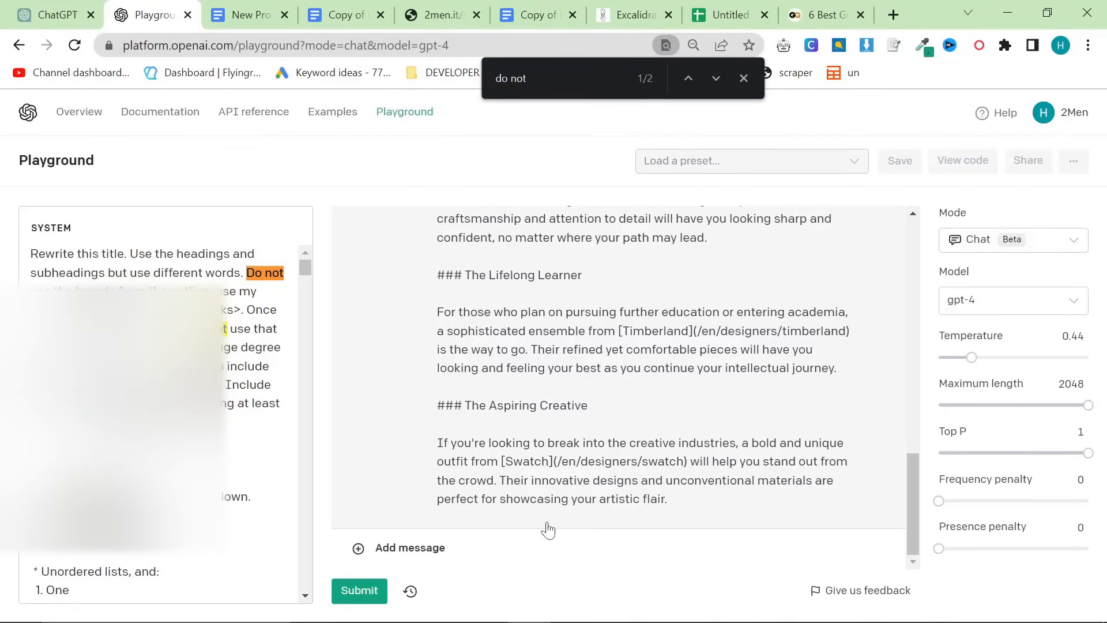
pyautogui.click(476, 548)
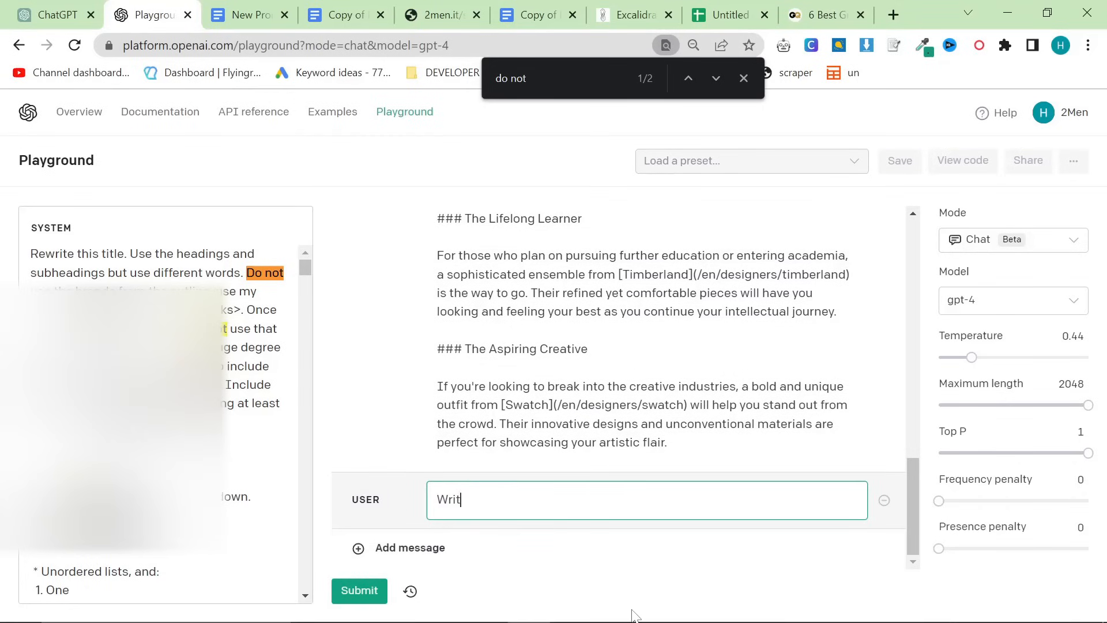
pyautogui.click(360, 590)
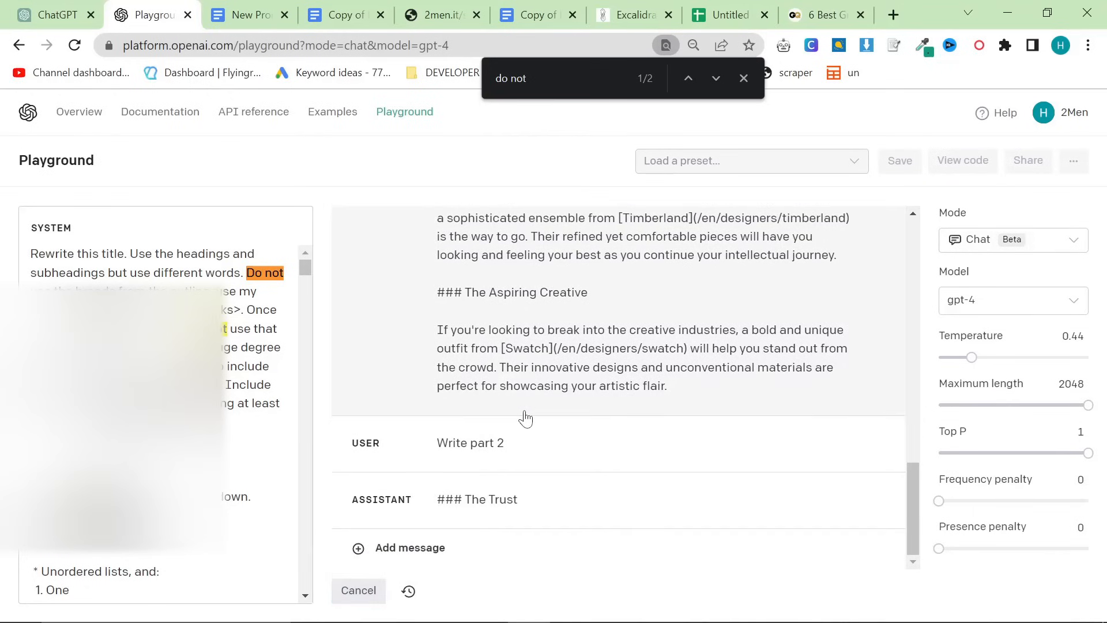
# - Reload ChatGPT, choose GPT-4 and send the full prompt ending with "Do you understand?", following the generated response
pyautogui.click(64, 14)
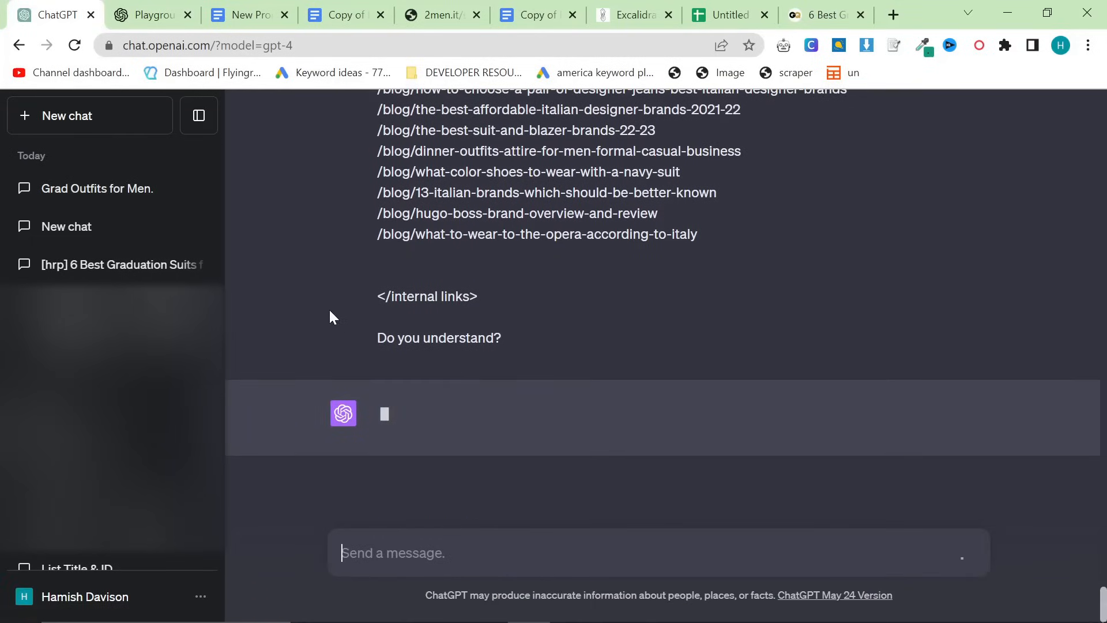
pyautogui.click(263, 40)
pyautogui.write('chat')
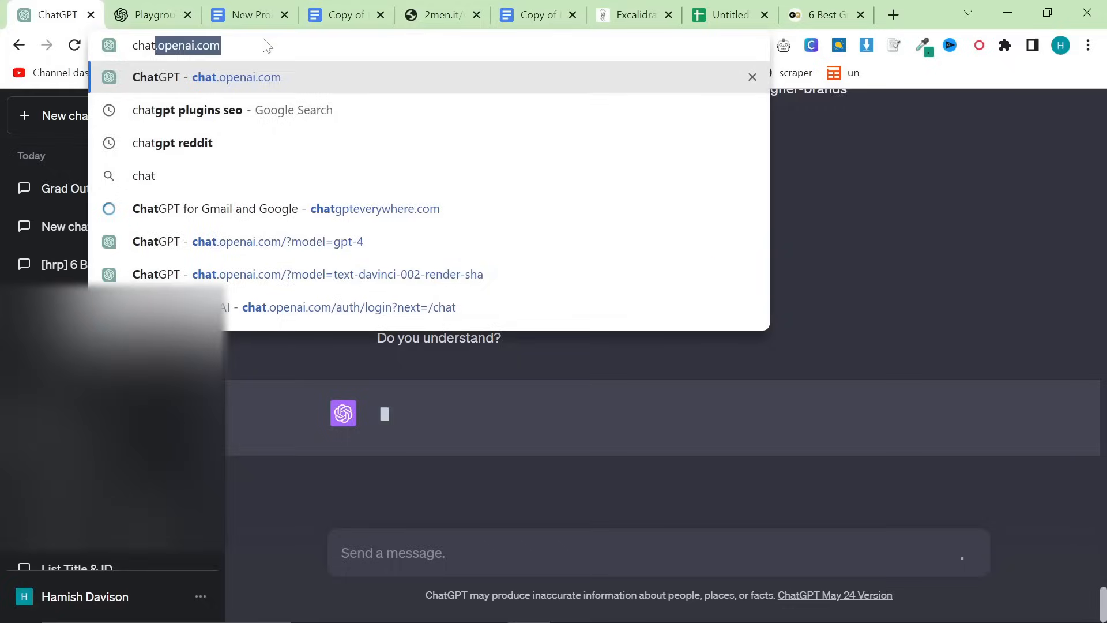
pyautogui.press('Return')
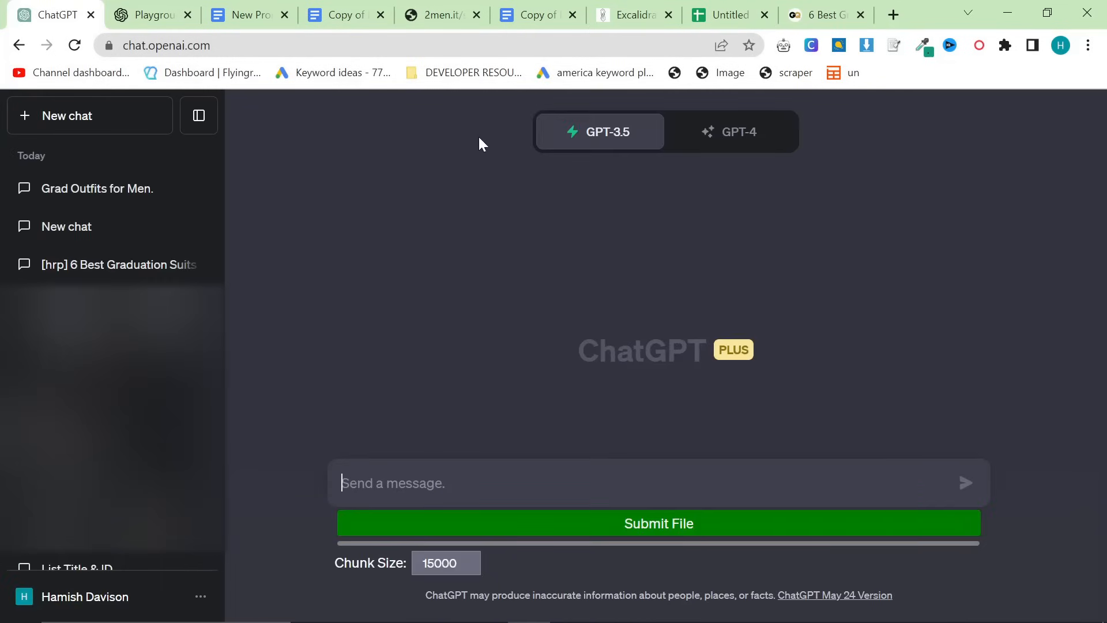
pyautogui.click(725, 148)
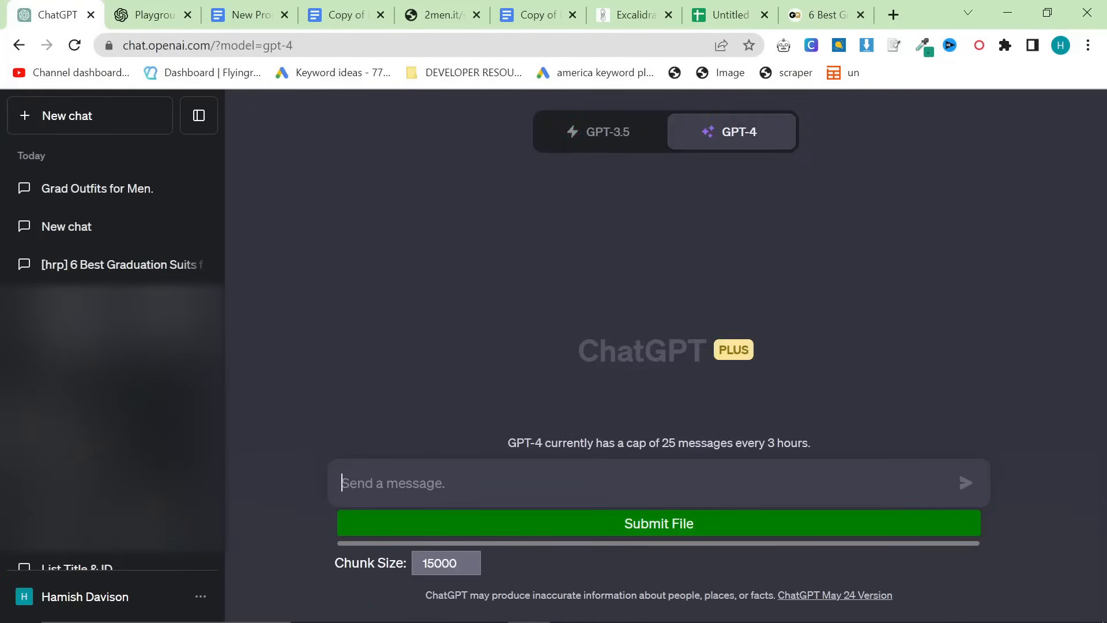
pyautogui.hotkey('ctrl', 'v')
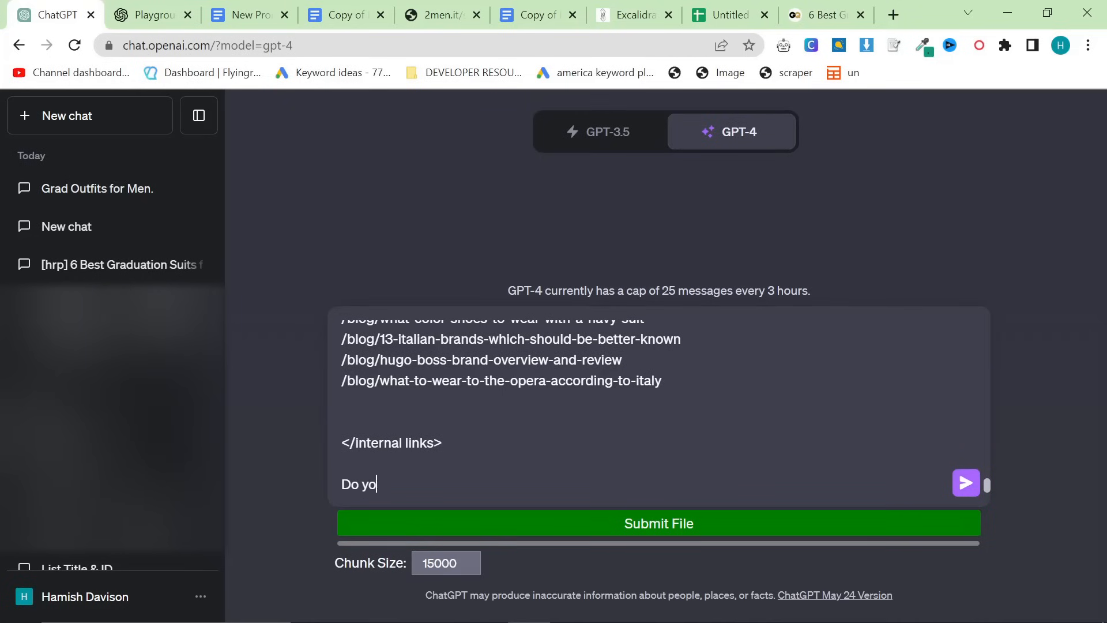
pyautogui.press('Return')
pyautogui.scroll(-15, 604, 372)
pyautogui.scroll(-20, 552, 410)
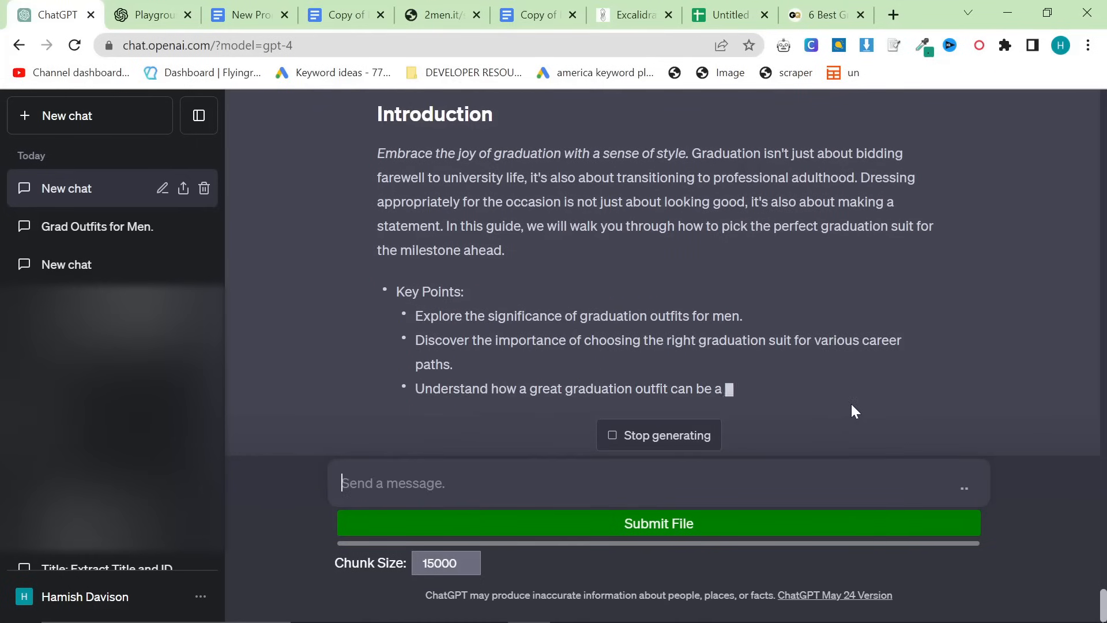
pyautogui.moveTo(955, 615)
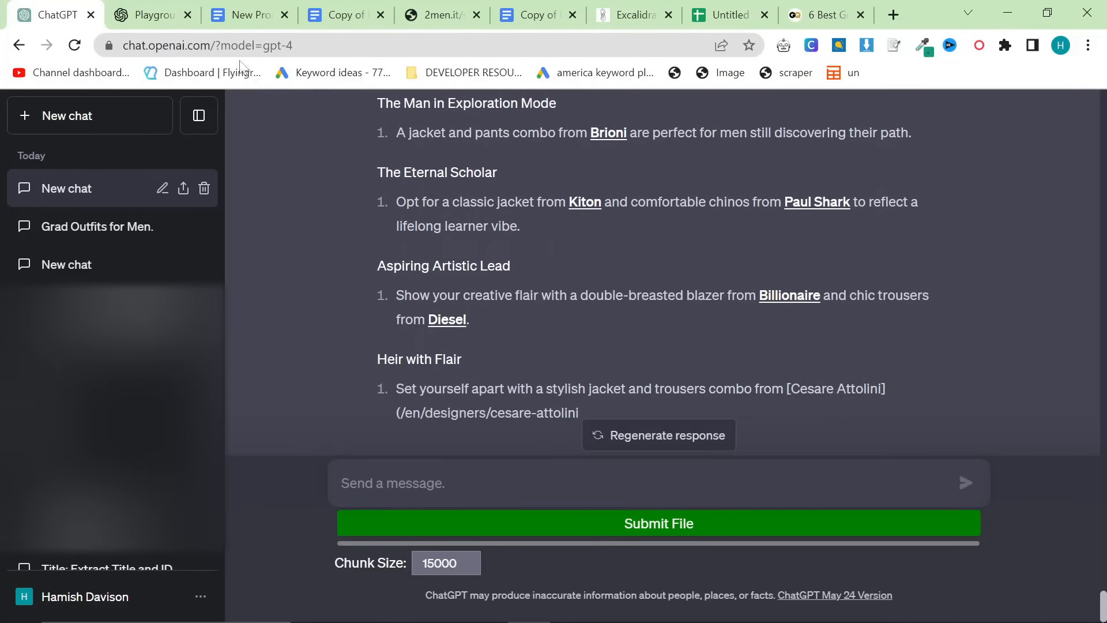
# - Return to the Playground and review the generated article from its conclusion back up to the introduction
pyautogui.hotkey('ctrl', 'Tab')
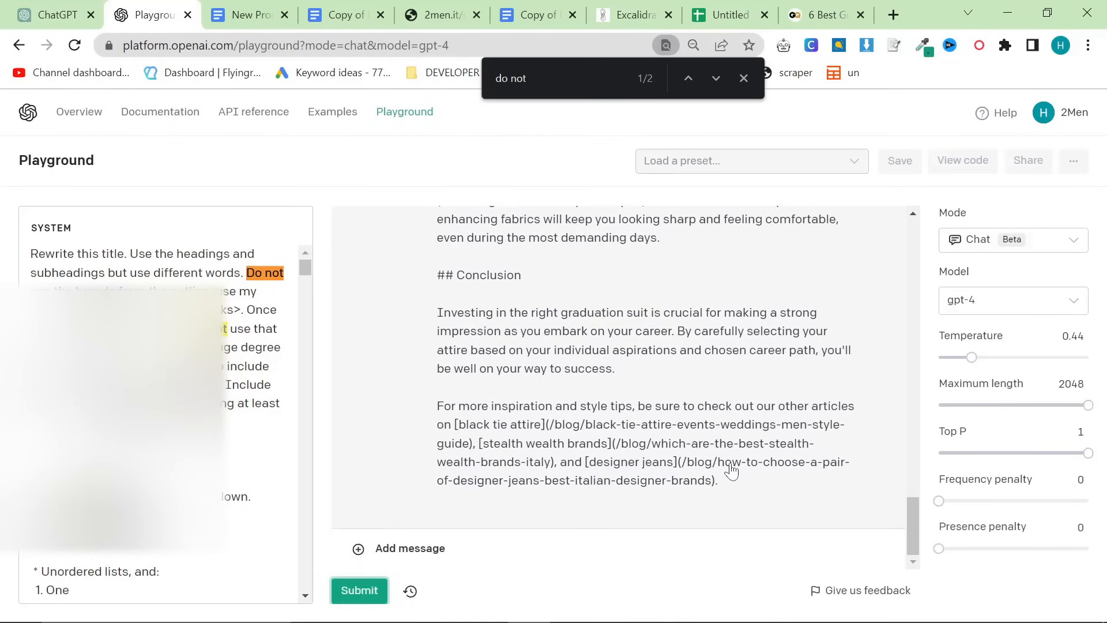
pyautogui.scroll(20, 750, 455)
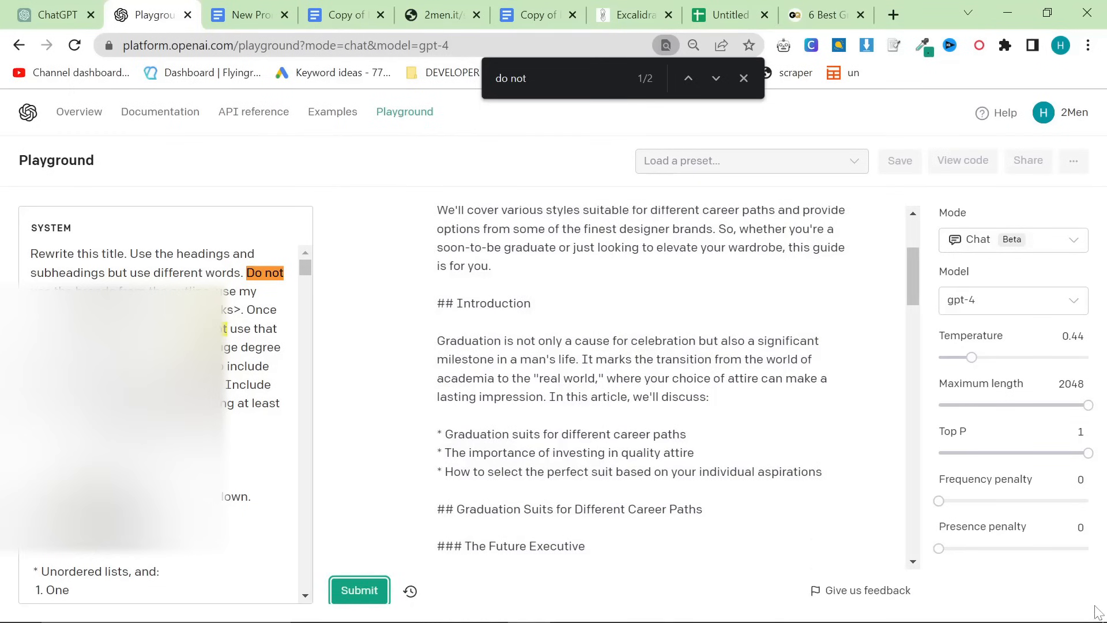
# - Select the full part 1 article response in the Playground and look through it
pyautogui.click(650, 412)
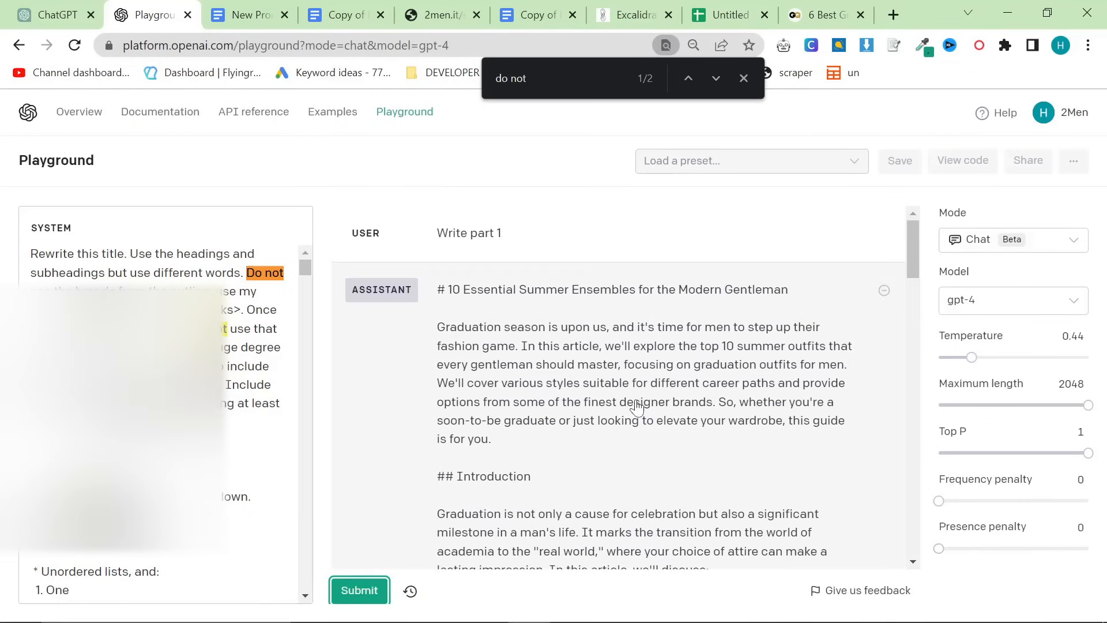
pyautogui.hotkey('ctrl', 'a')
pyautogui.scroll(-6, 611, 400)
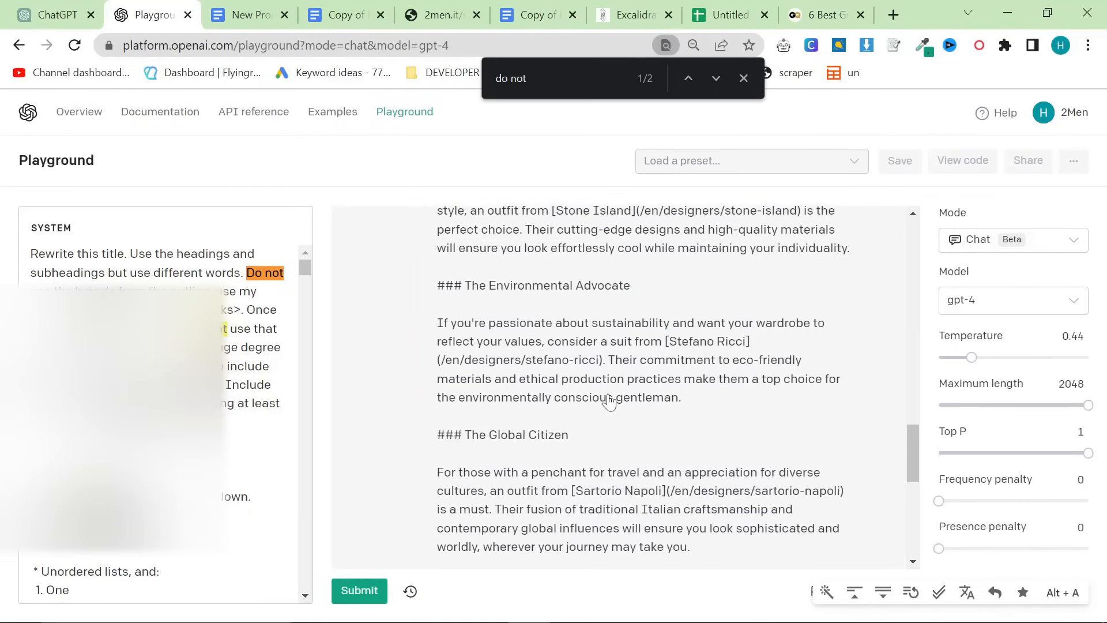
pyautogui.scroll(15, 609, 403)
pyautogui.scroll(-6, 611, 404)
# - Move the Excalidraw page beside the Playground and load the markdowntohtml.com converter in its place
pyautogui.moveTo(632, 21); pyautogui.dragTo(245, 6)
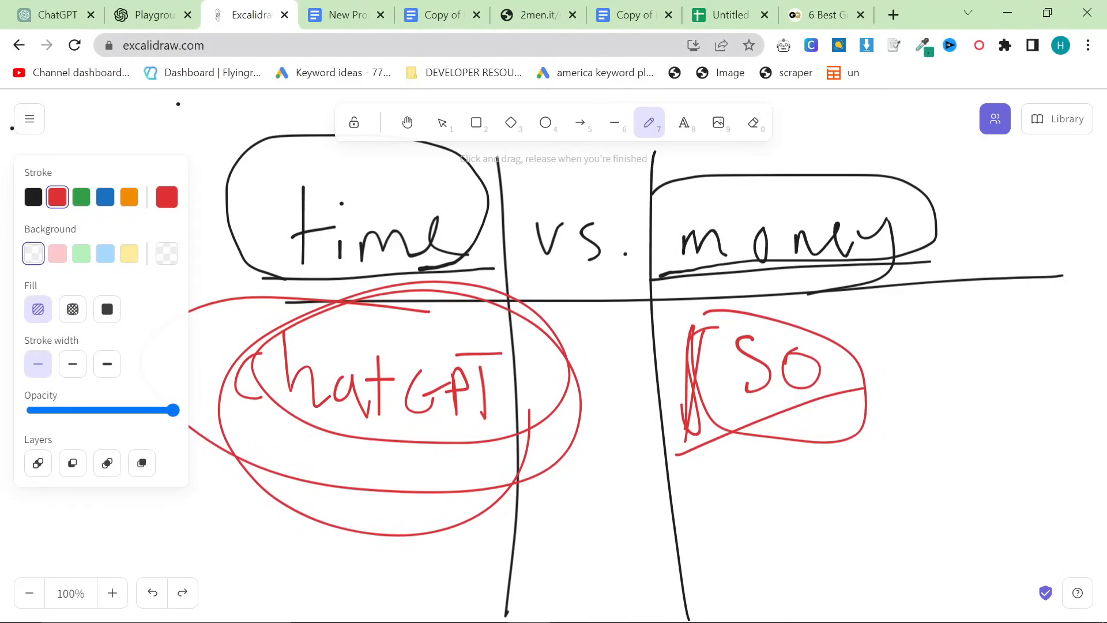
pyautogui.click(330, 35)
pyautogui.write('markd')
pyautogui.press('Return')
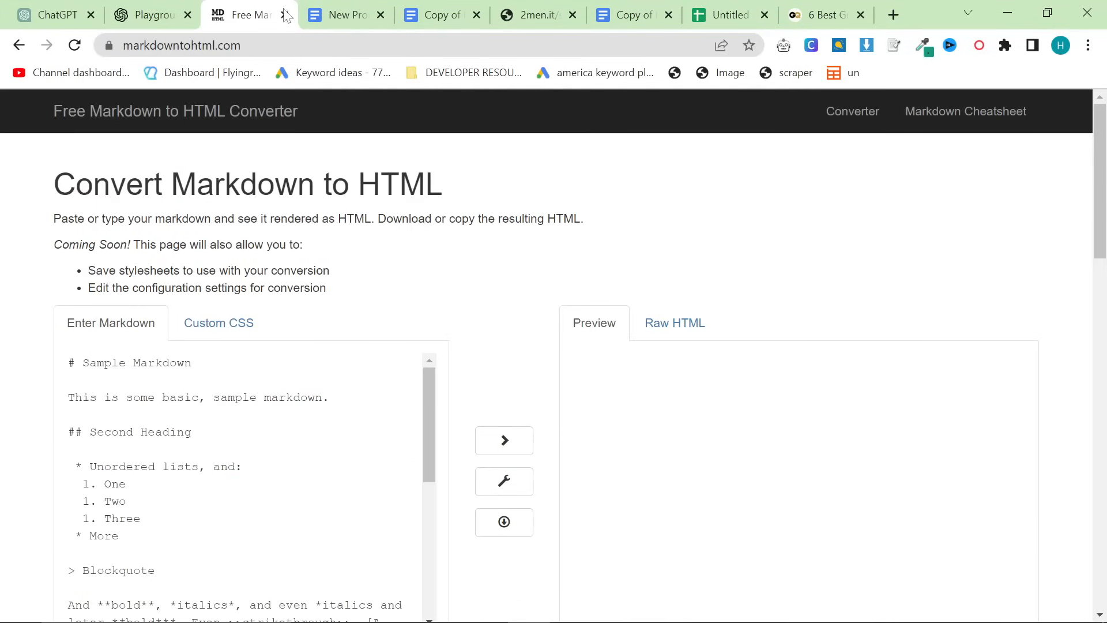
# - Replace the converter's sample Markdown with the part 1 article from the Playground and check the rendered preview to its end
pyautogui.click(153, 15)
pyautogui.scroll(10, 508, 299)
pyautogui.scroll(-2, 519, 323)
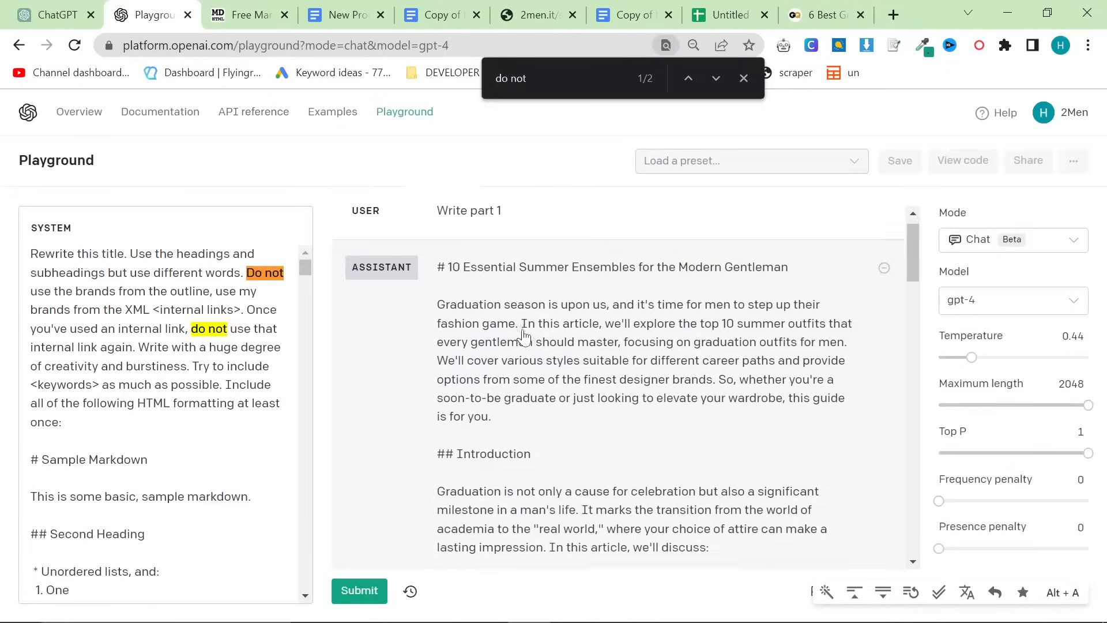
pyautogui.click(249, 15)
pyautogui.click(149, 14)
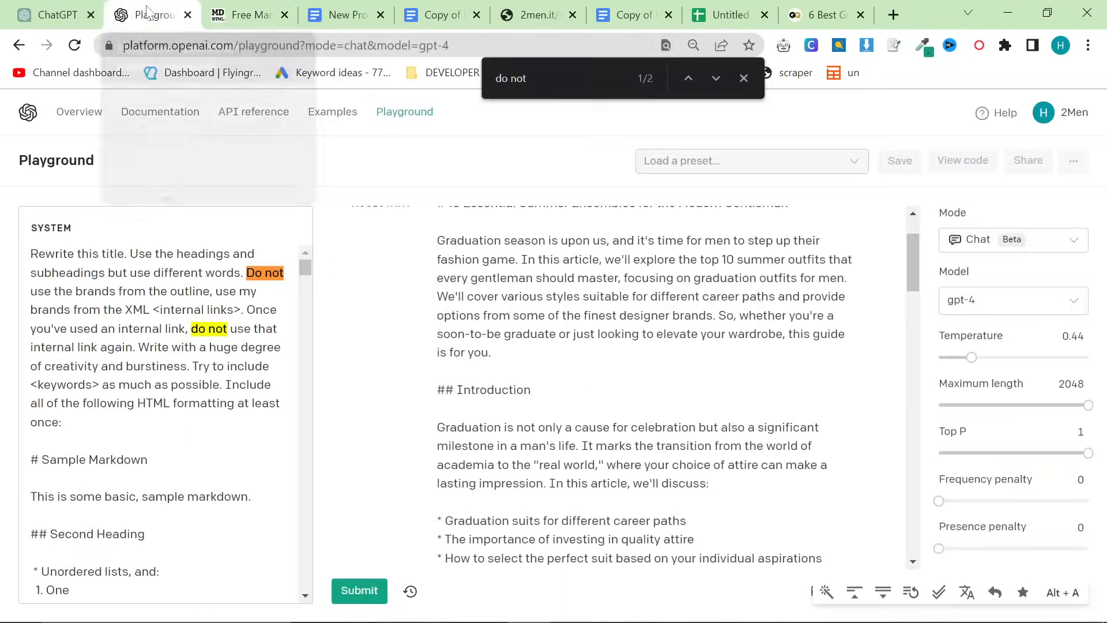
pyautogui.click(249, 15)
pyautogui.click(243, 461)
pyautogui.hotkey('ctrl', 'v')
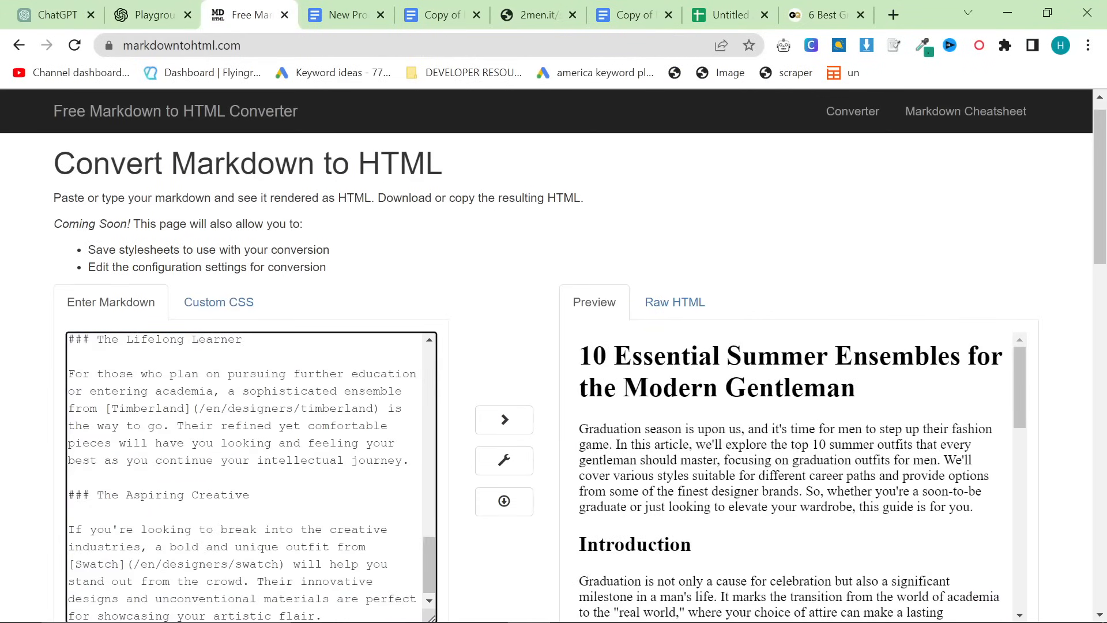
pyautogui.scroll(-15, 785, 415)
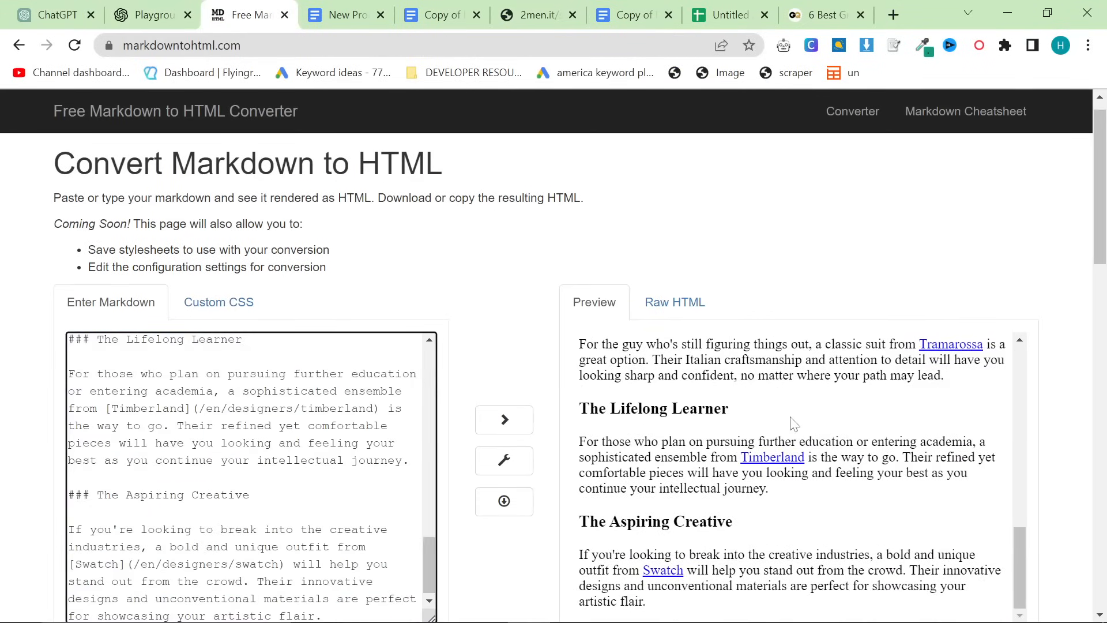
# - Copy the part 2 response from the Playground and append it below part 1 in the converter, separated by a blank line
pyautogui.hotkey('ctrl', 'shift', 'Tab')
pyautogui.scroll(-10, 551, 450)
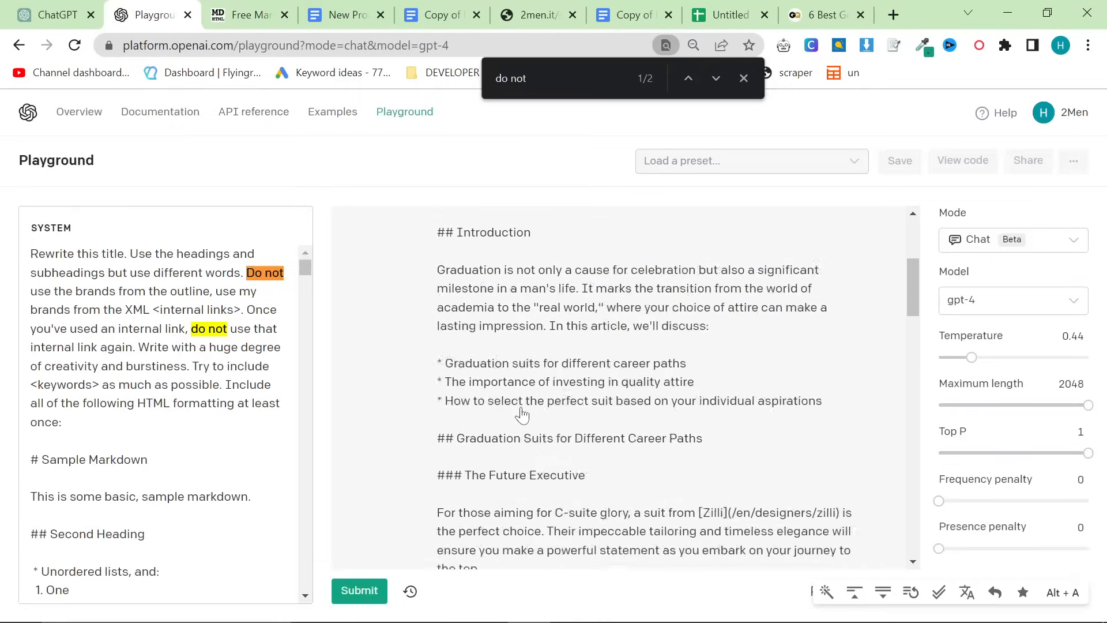
pyautogui.scroll(-10, 551, 449)
pyautogui.hotkey('ctrl', 'a')
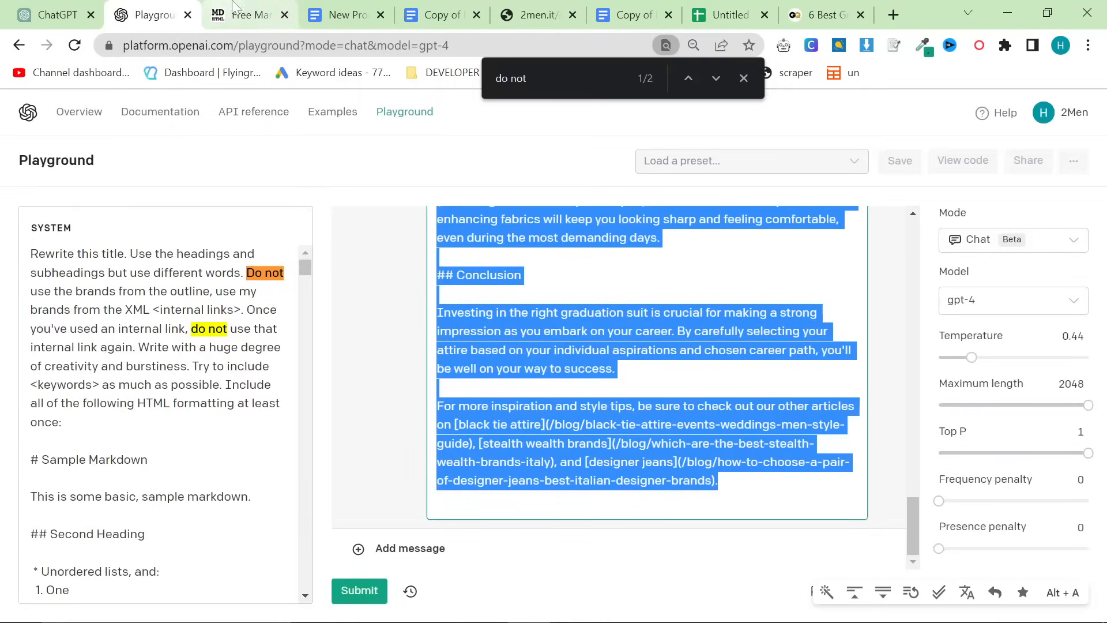
pyautogui.click(241, 17)
pyautogui.scroll(-6, 351, 552)
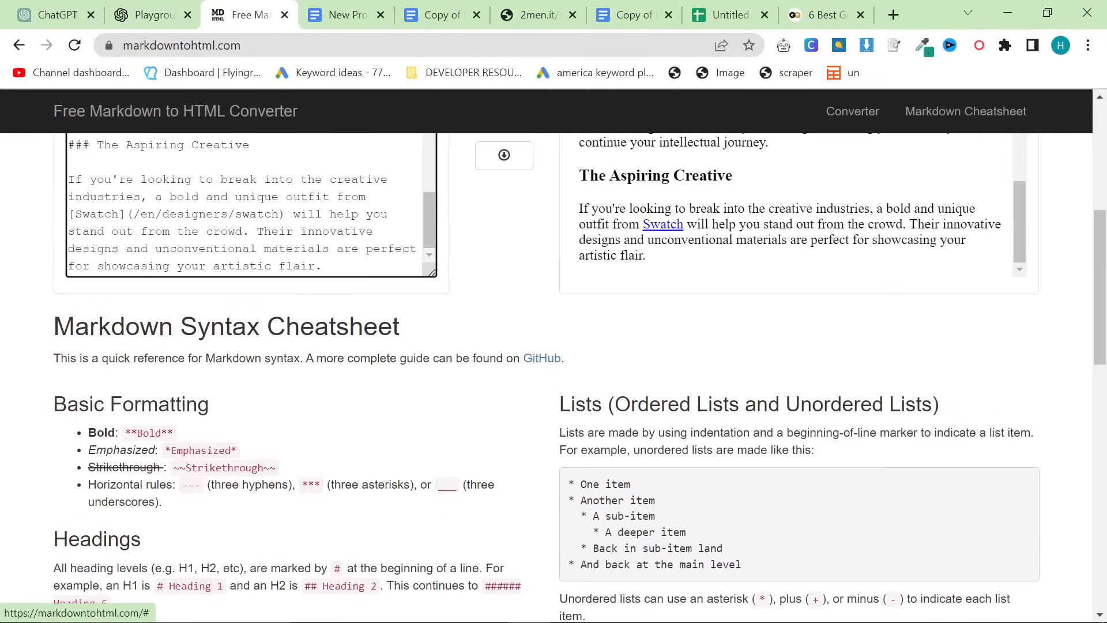
pyautogui.press('Return')
pyautogui.press('Return')
pyautogui.hotkey('ctrl', 'v')
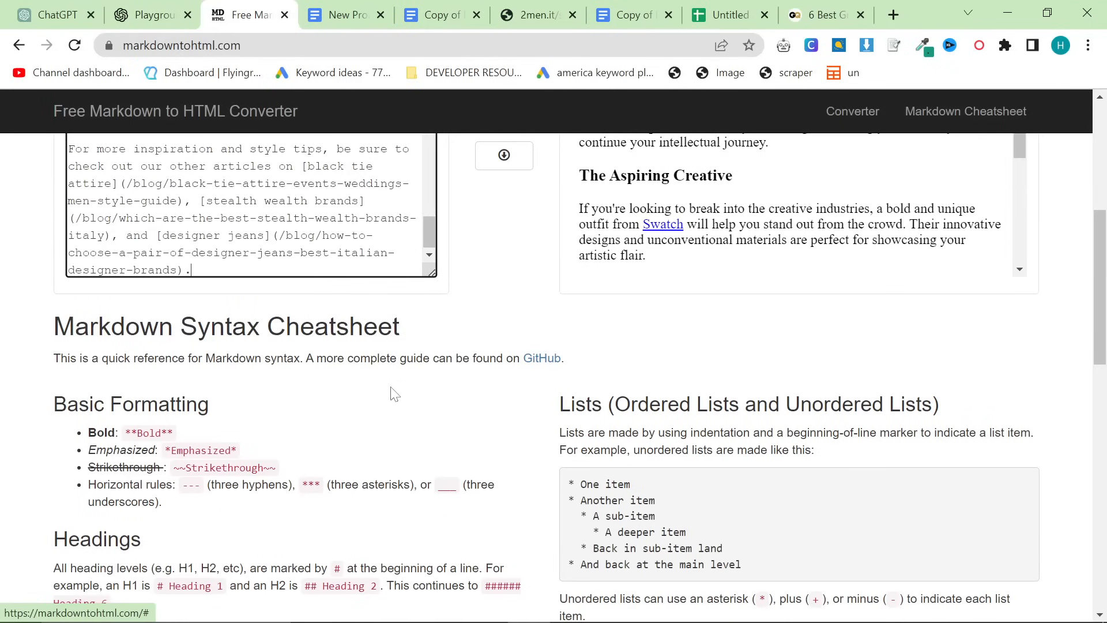
# - Review the rendered article preview in both directions between its conclusion and introduction, highlighting the text while reading
pyautogui.scroll(3, 395, 392)
pyautogui.scroll(-5, 788, 364)
pyautogui.scroll(-5, 787, 363)
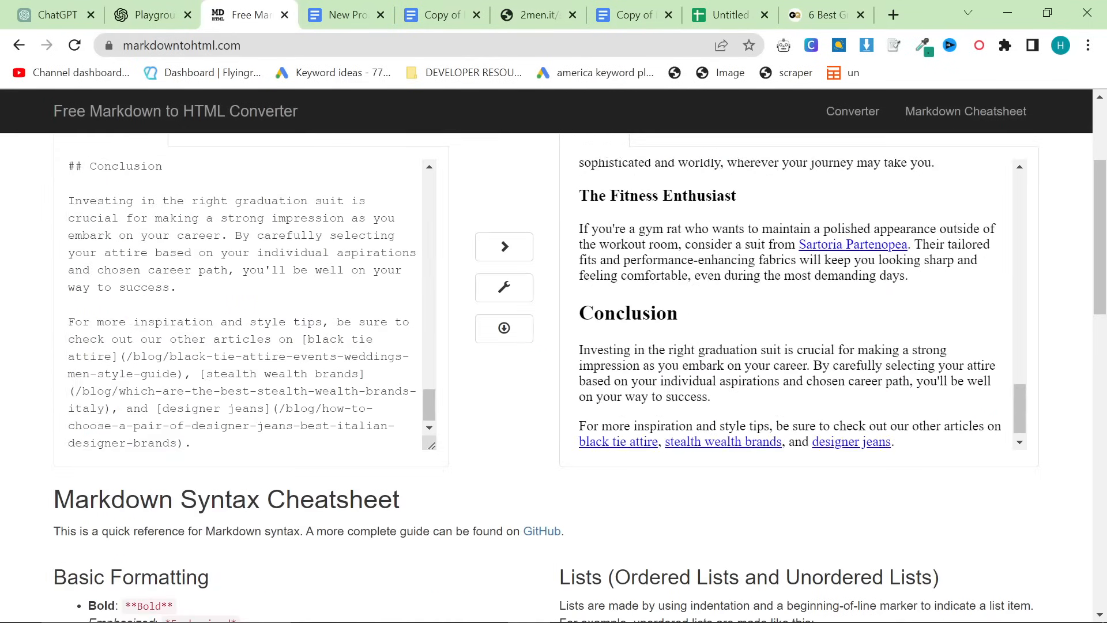
pyautogui.scroll(10, 822, 346)
pyautogui.scroll(15, 821, 346)
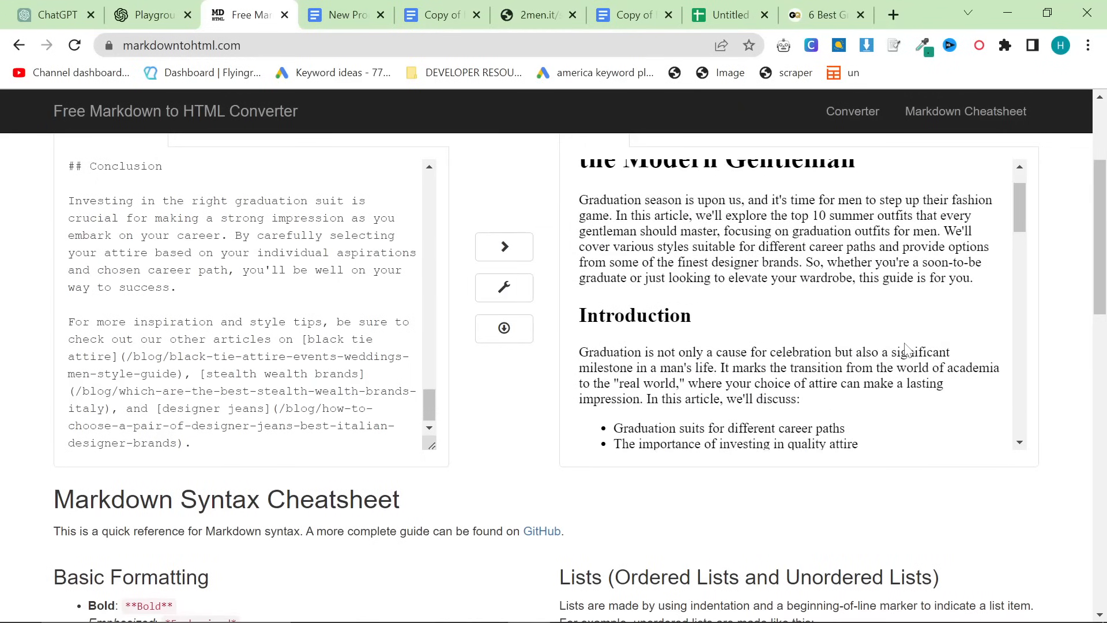
pyautogui.moveTo(580, 173); pyautogui.dragTo(710, 384)
pyautogui.scroll(-6, 938, 427)
pyautogui.moveTo(902, 389); pyautogui.dragTo(946, 388)
pyautogui.scroll(6, 942, 388)
pyautogui.hotkey('ctrl', '-')
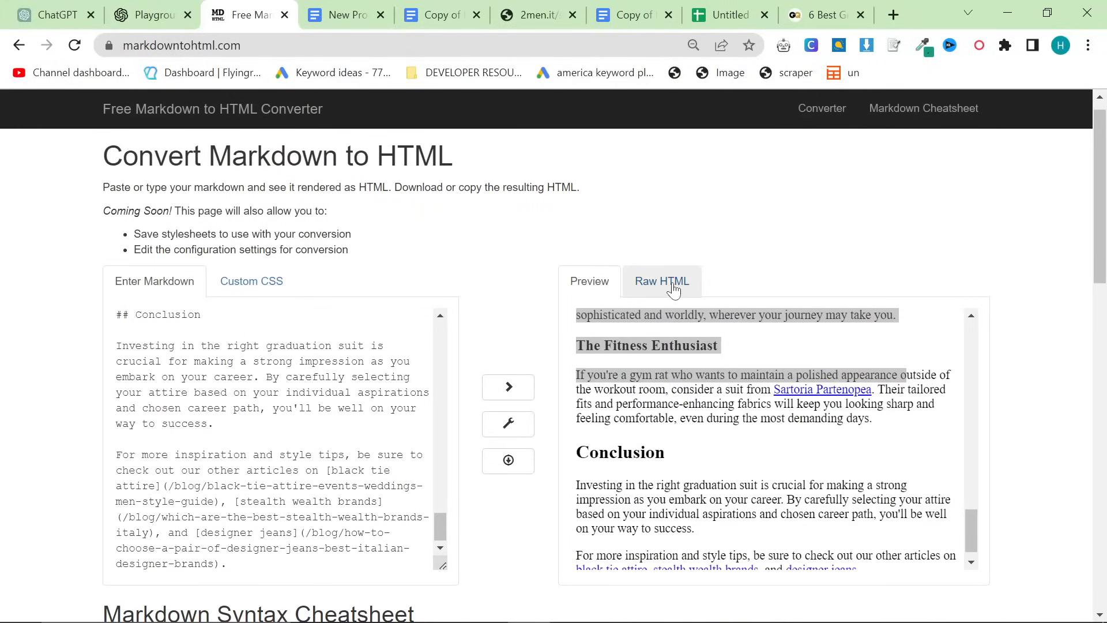
# - Select the article's raw HTML, then return to the rendered preview and inspect the brand links under the career path headings
pyautogui.click(649, 284)
pyautogui.hotkey('ctrl', 'a')
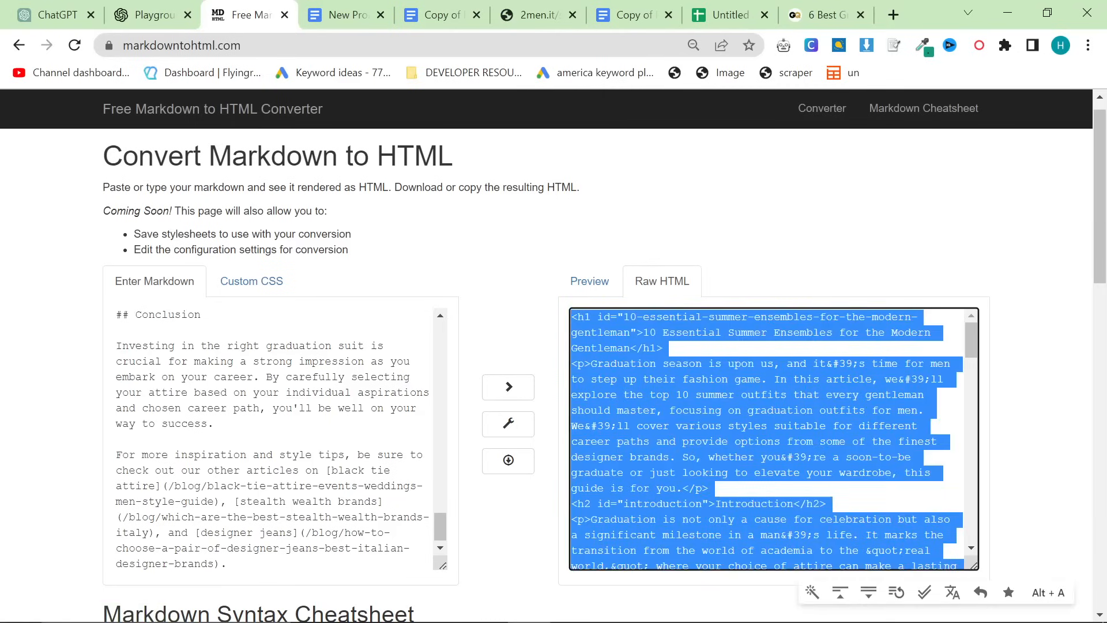
pyautogui.click(589, 281)
pyautogui.scroll(-3, 767, 438)
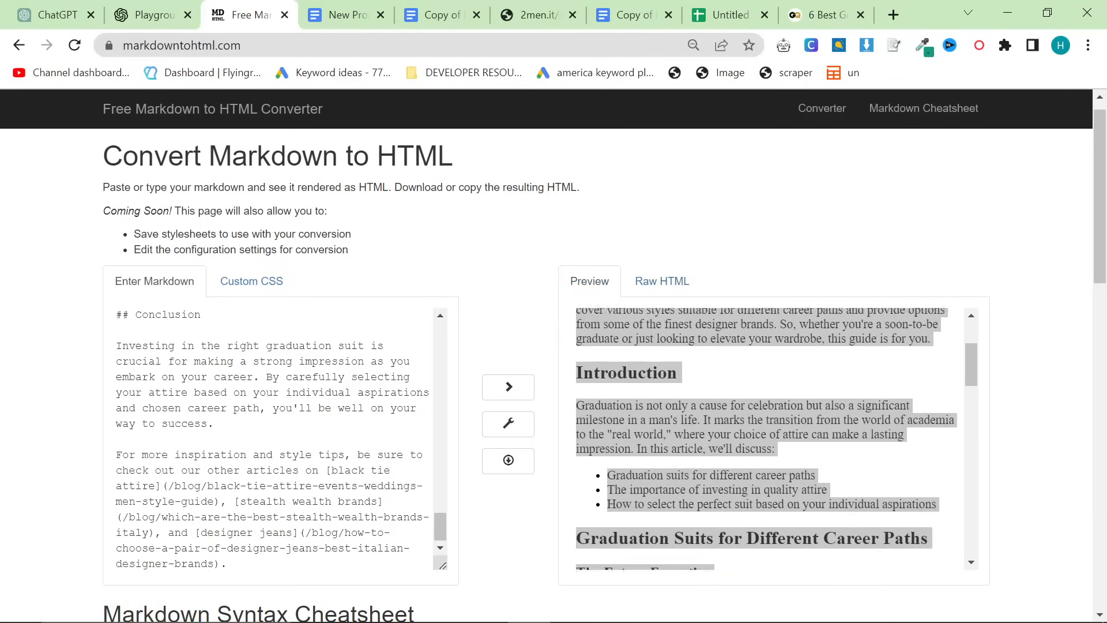
pyautogui.click(826, 390)
pyautogui.scroll(-3, 826, 390)
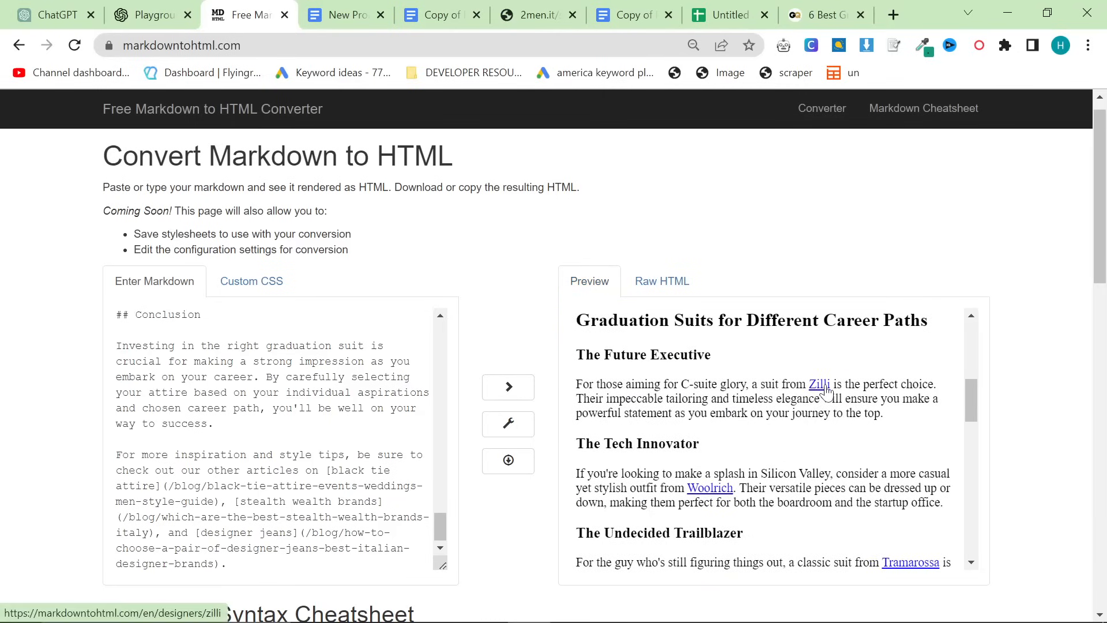
# - Reopen the raw HTML output and examine the heading, paragraph and list markup of the article
pyautogui.click(283, 45)
pyautogui.click(649, 183)
pyautogui.click(658, 297)
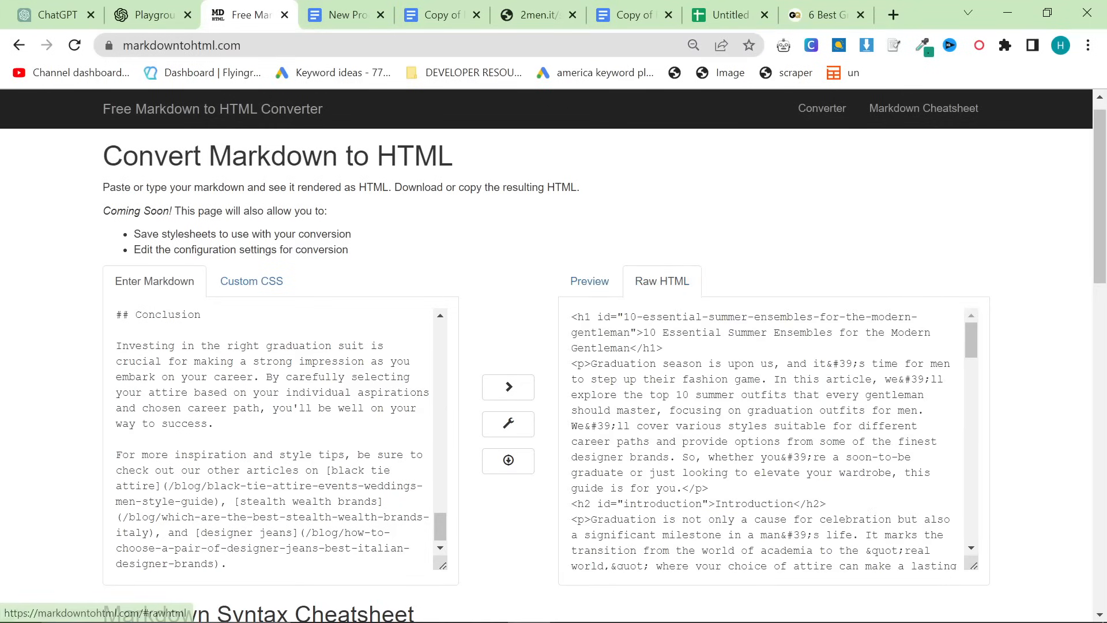
pyautogui.hotkey('ctrl', 'a')
pyautogui.click(726, 197)
pyautogui.scroll(-3, 767, 438)
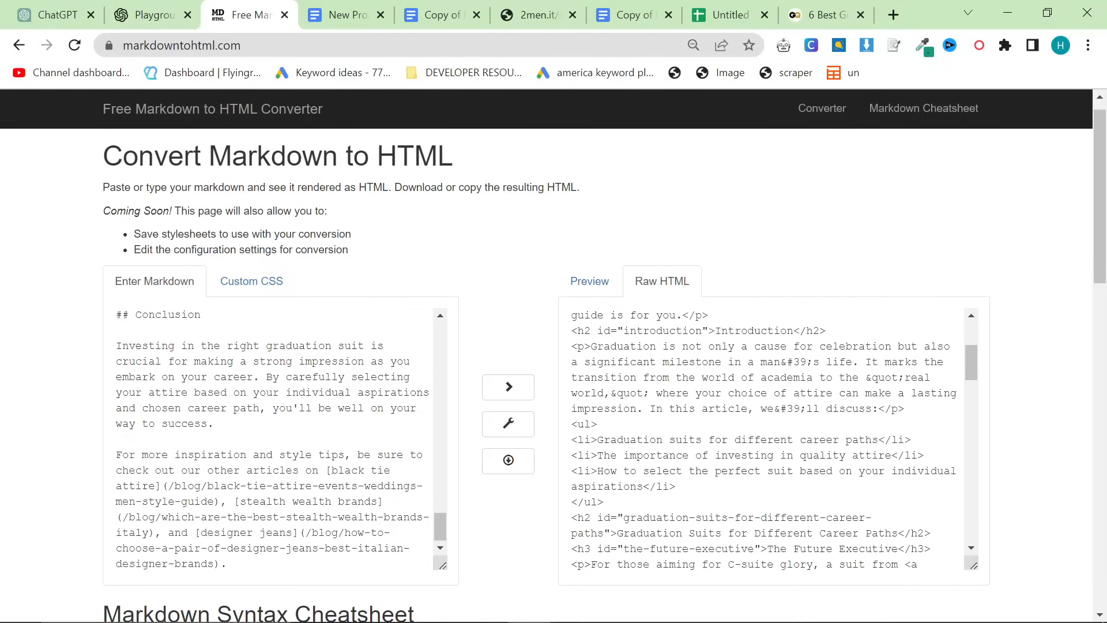
pyautogui.scroll(-3, 767, 438)
pyautogui.scroll(4, 767, 438)
# - Copy the whole rendered article from the preview and paste it into a new blank Google Docs document
pyautogui.click(588, 282)
pyautogui.hotkey('ctrl', 'a')
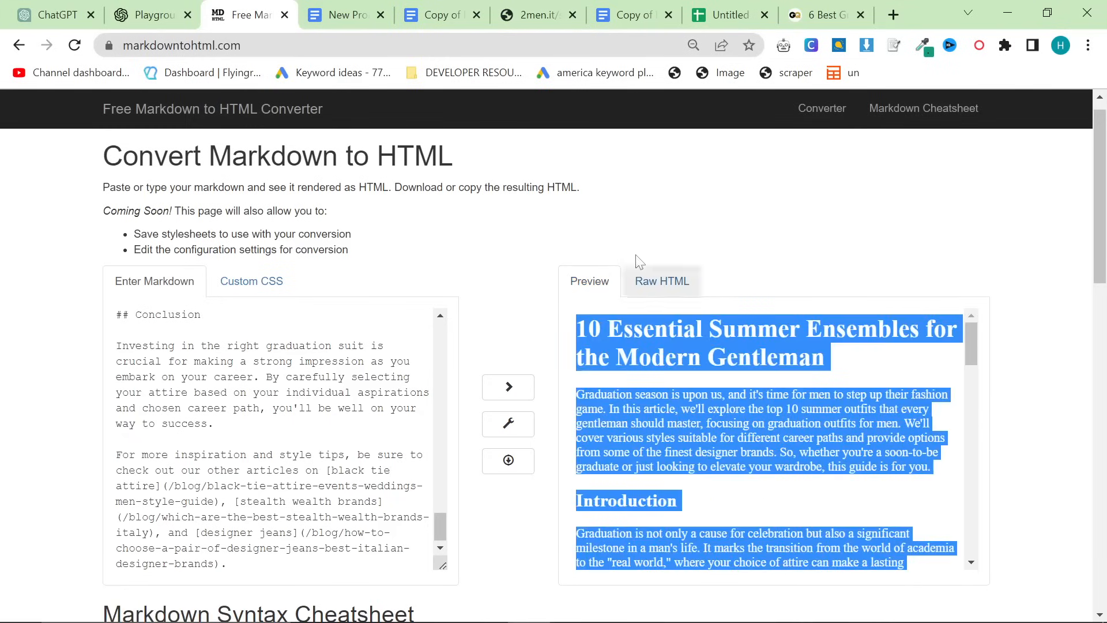
pyautogui.click(893, 15)
pyautogui.write('doc')
pyautogui.press('Return')
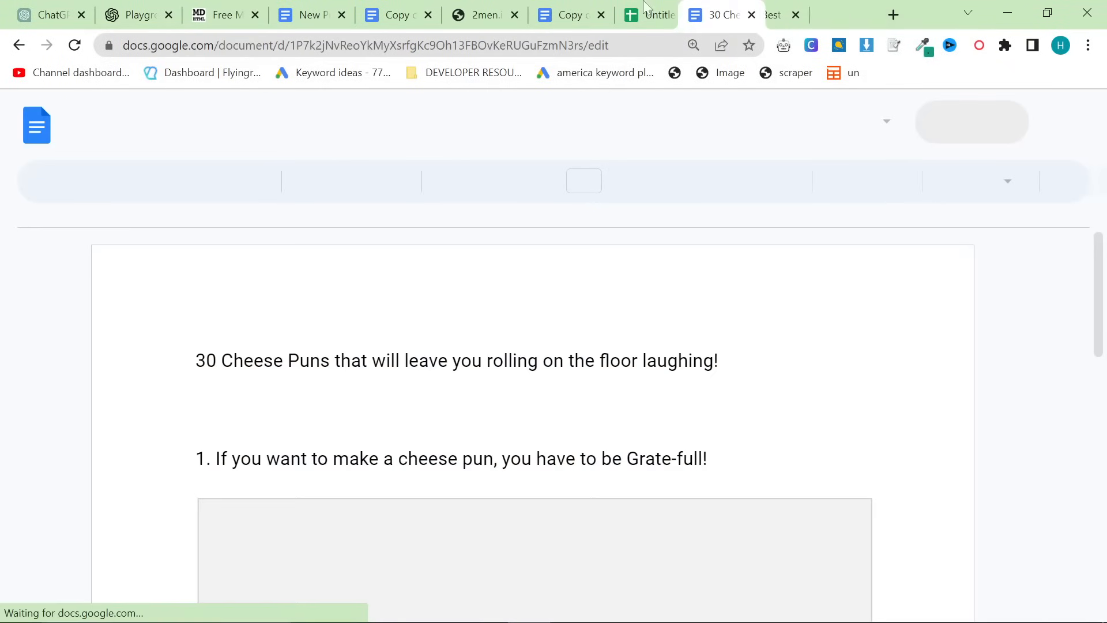
pyautogui.click(46, 138)
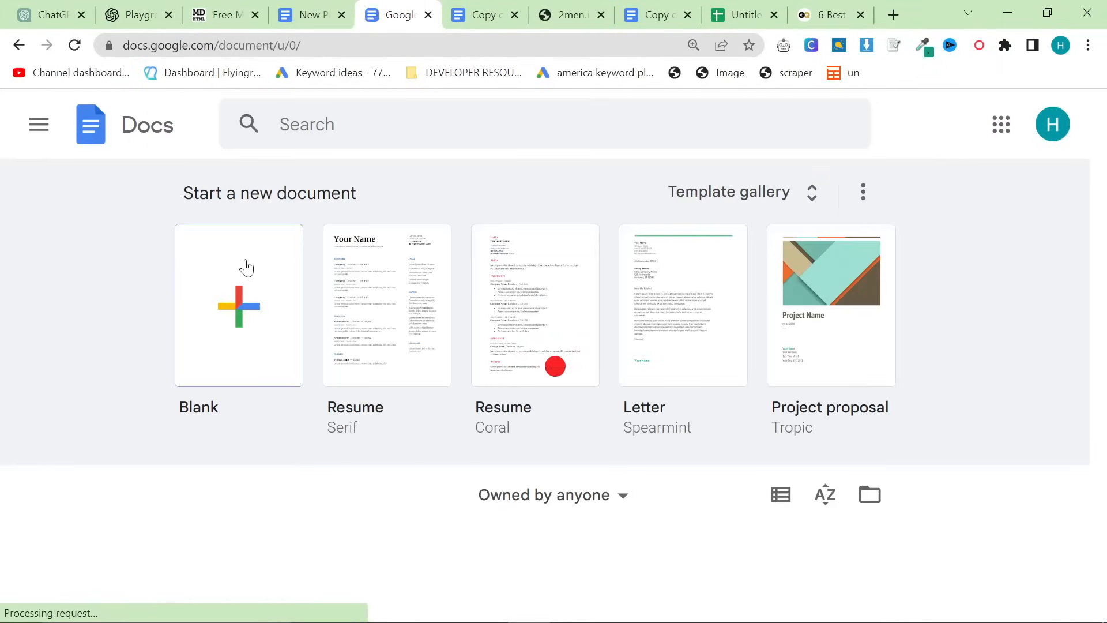
pyautogui.click(246, 267)
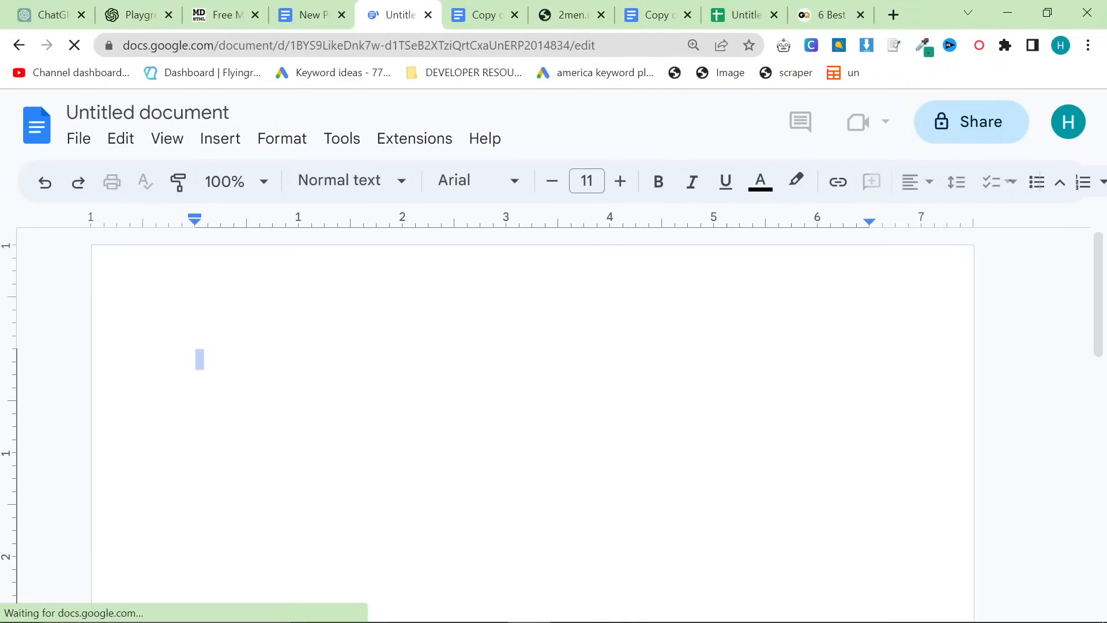
pyautogui.hotkey('ctrl', 'v')
# - Check the word count of the pasted article, then look through its sections in the document
pyautogui.scroll(20, 539, 365)
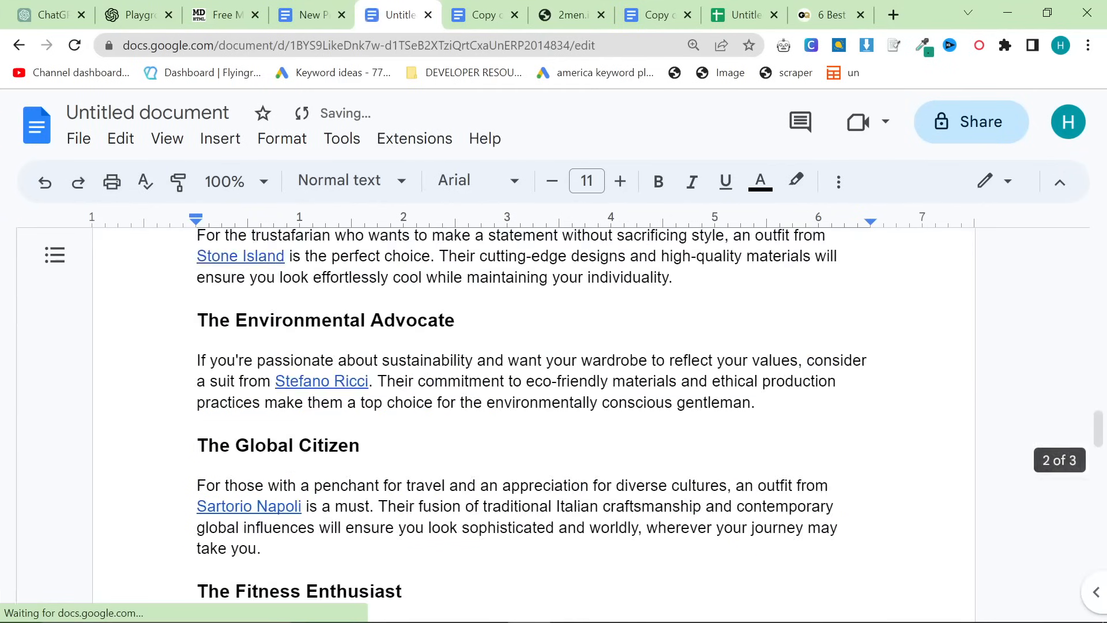
pyautogui.scroll(3, 539, 366)
pyautogui.click(342, 138)
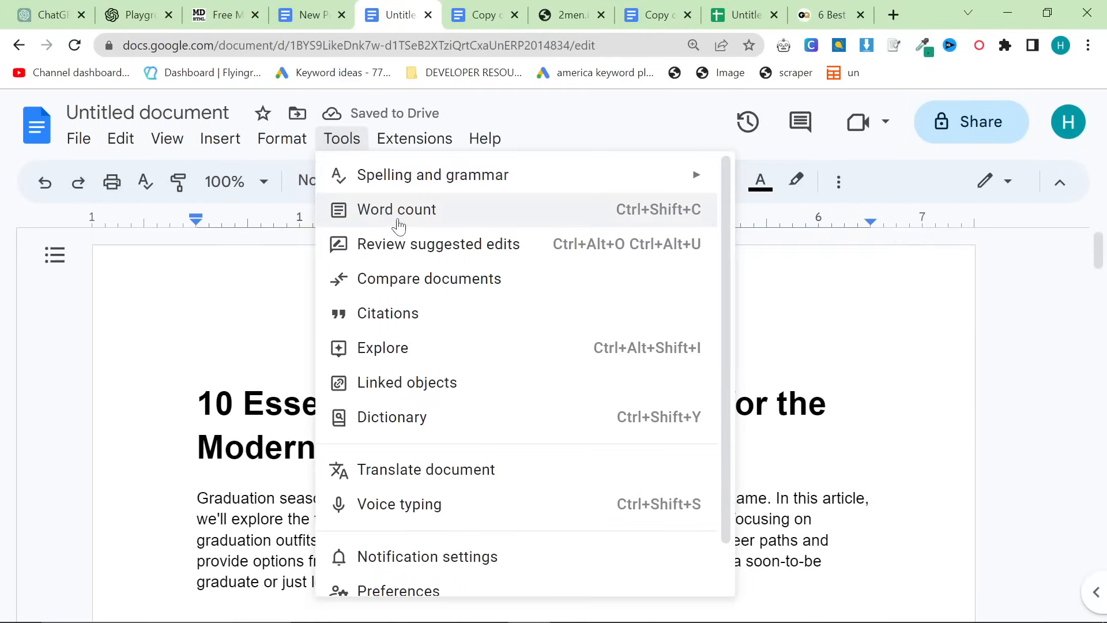
pyautogui.click(404, 211)
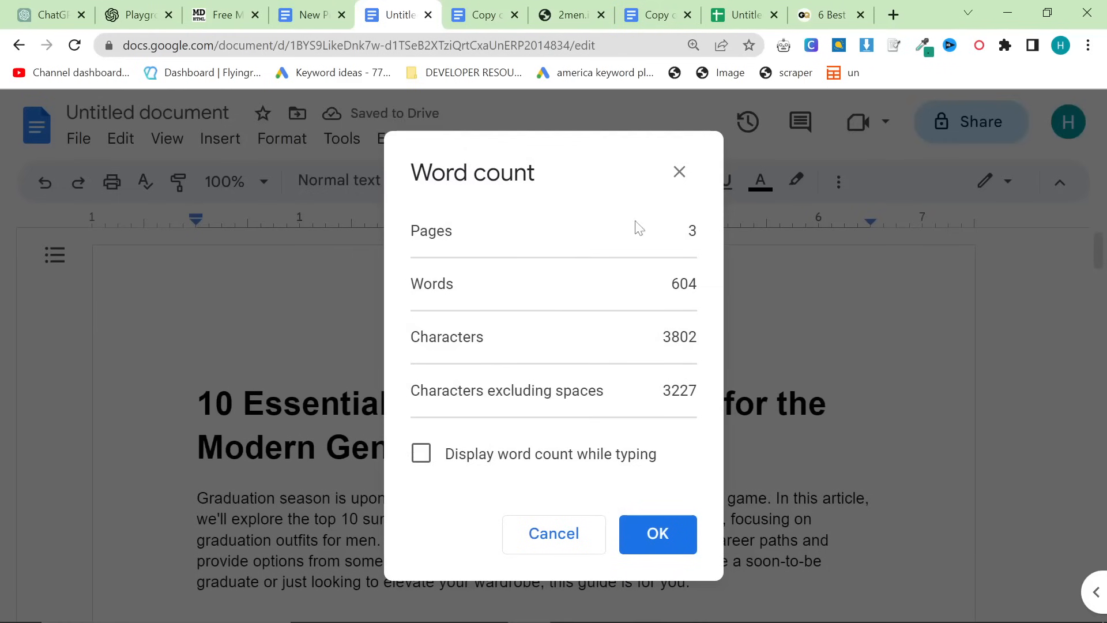
pyautogui.click(679, 171)
pyautogui.scroll(-10, 539, 404)
pyautogui.scroll(-15, 534, 421)
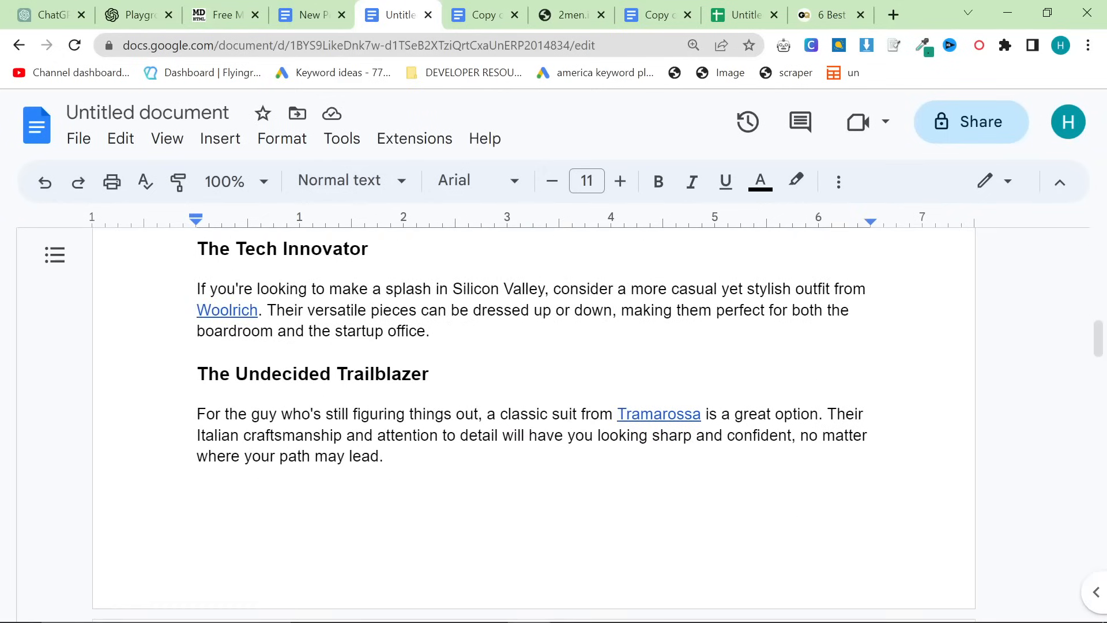
# - Return to the Playground and examine the outline's career path entries in the system prompt
pyautogui.hotkey('ctrl', '2')
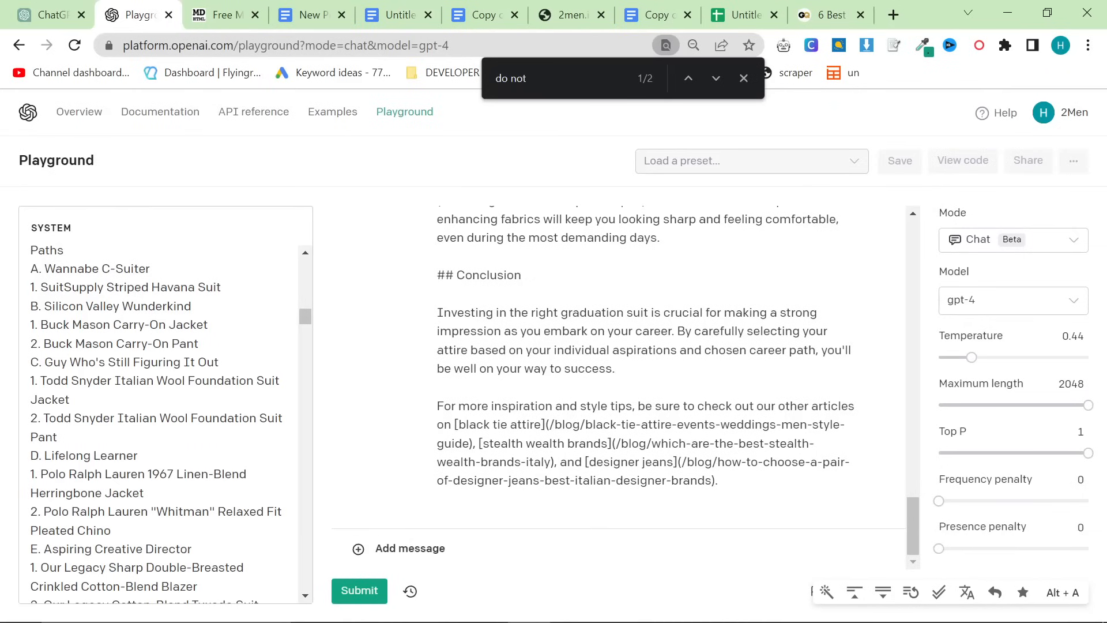
pyautogui.scroll(-3, 166, 421)
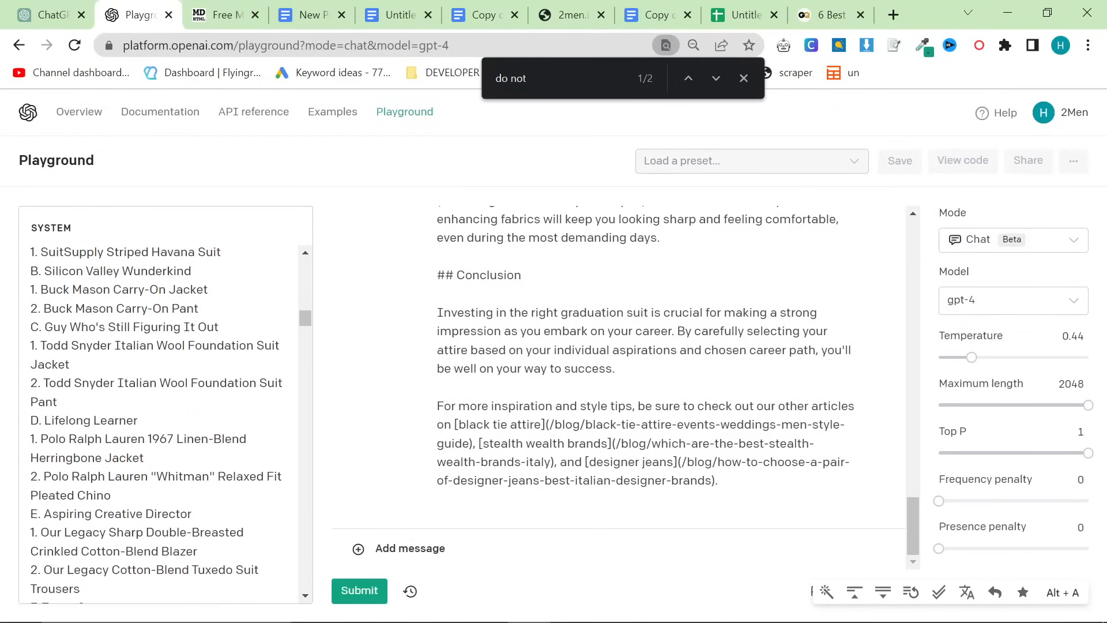
pyautogui.moveTo(162, 508); pyautogui.dragTo(35, 411)
pyautogui.scroll(5, 556, 472)
pyautogui.scroll(5, 556, 472)
# - Copy the entire system prompt, reload the Playground and paste the prompt into the empty system message
pyautogui.hotkey('ctrl', 'a')
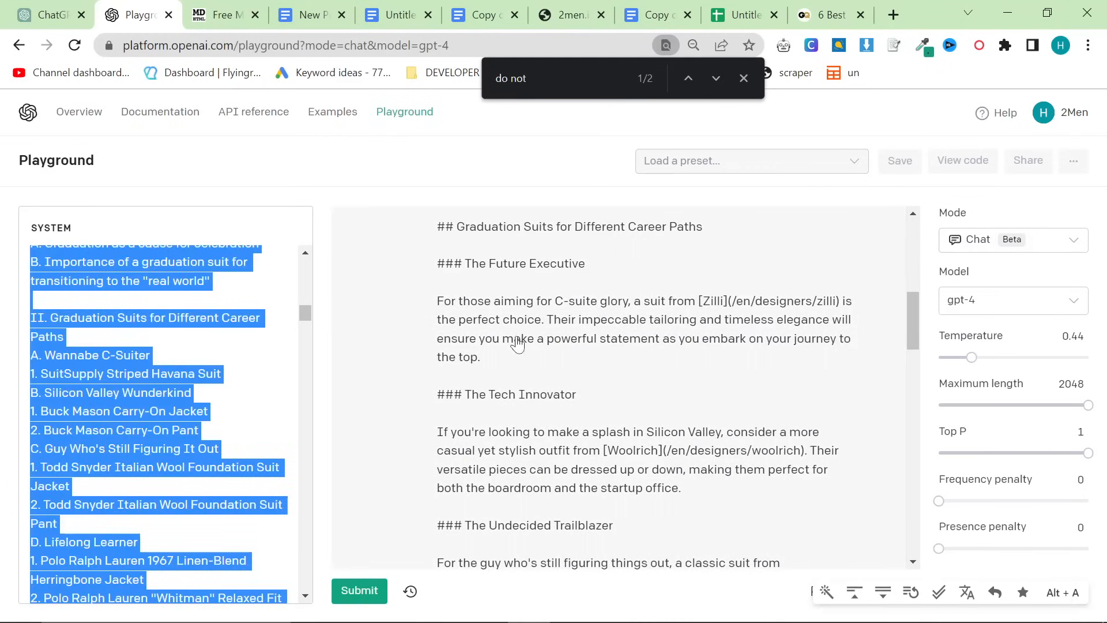
pyautogui.click(559, 166)
pyautogui.press('F5')
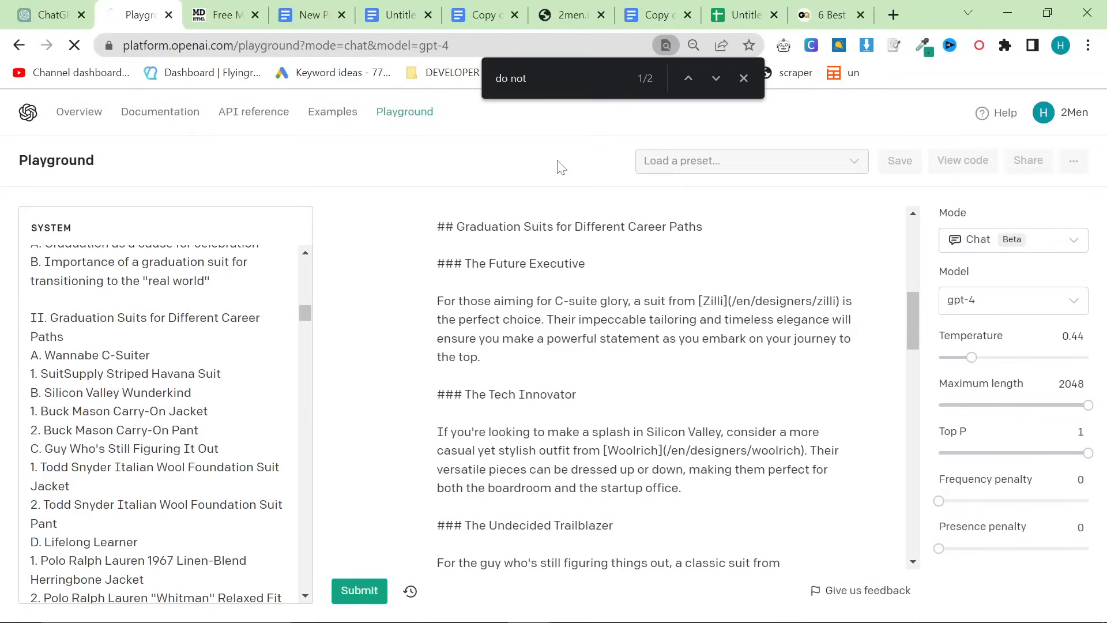
pyautogui.hotkey('ctrl', 'v')
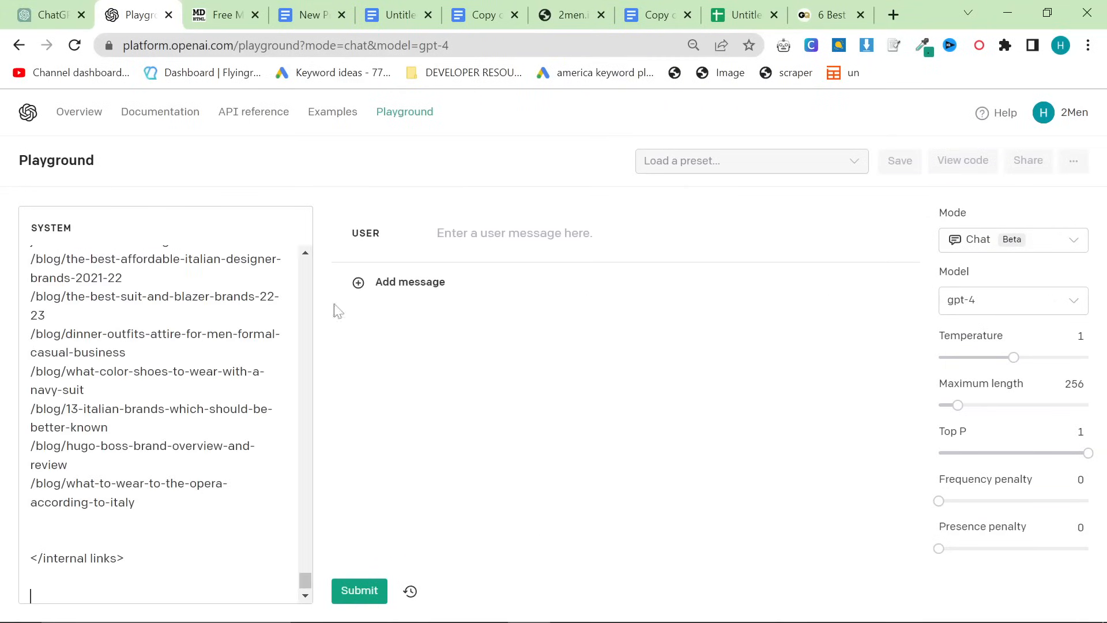
# - Switch the model to gpt-3.5-turbo and enter the user message "Write the intro and the first 3 paragraphs"
pyautogui.click(992, 306)
pyautogui.click(938, 382)
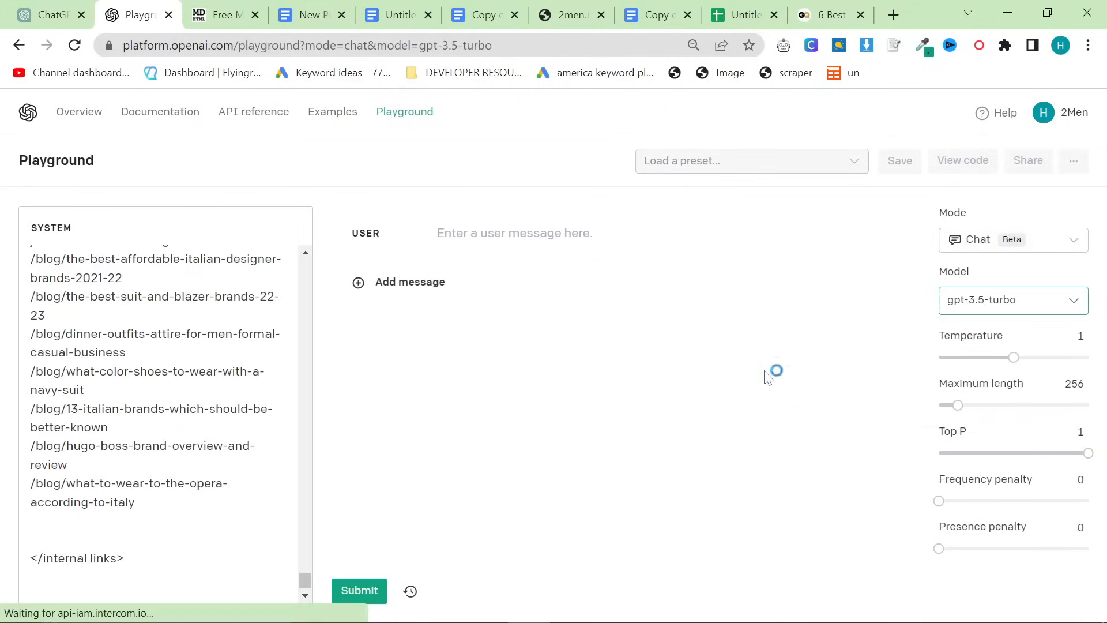
pyautogui.click(650, 246)
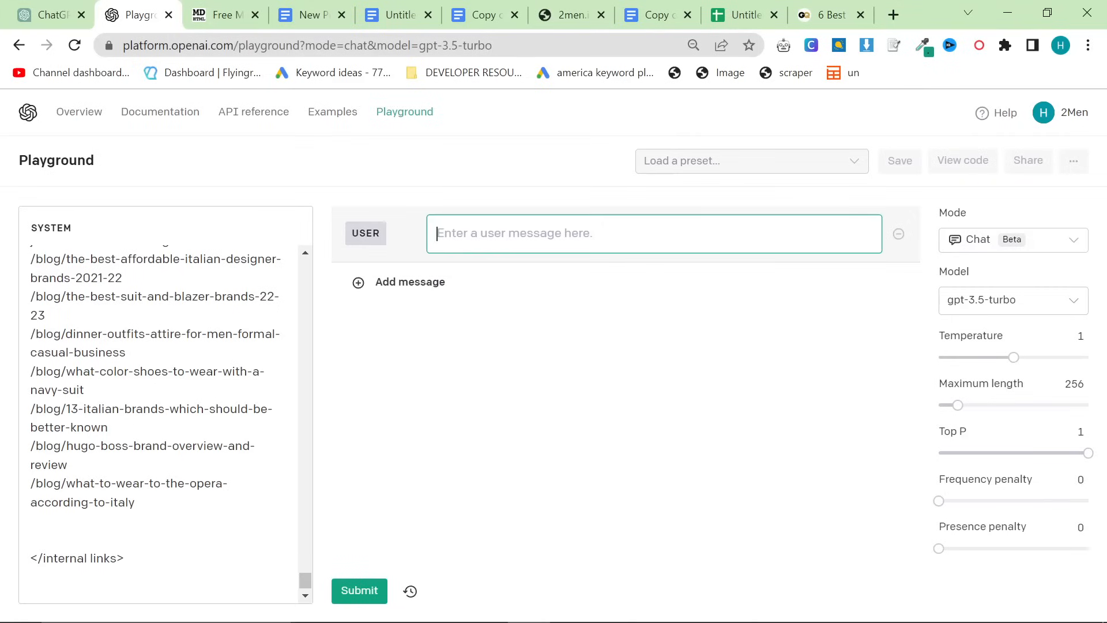
pyautogui.write('Write the intro and the first 3 paragraphs')
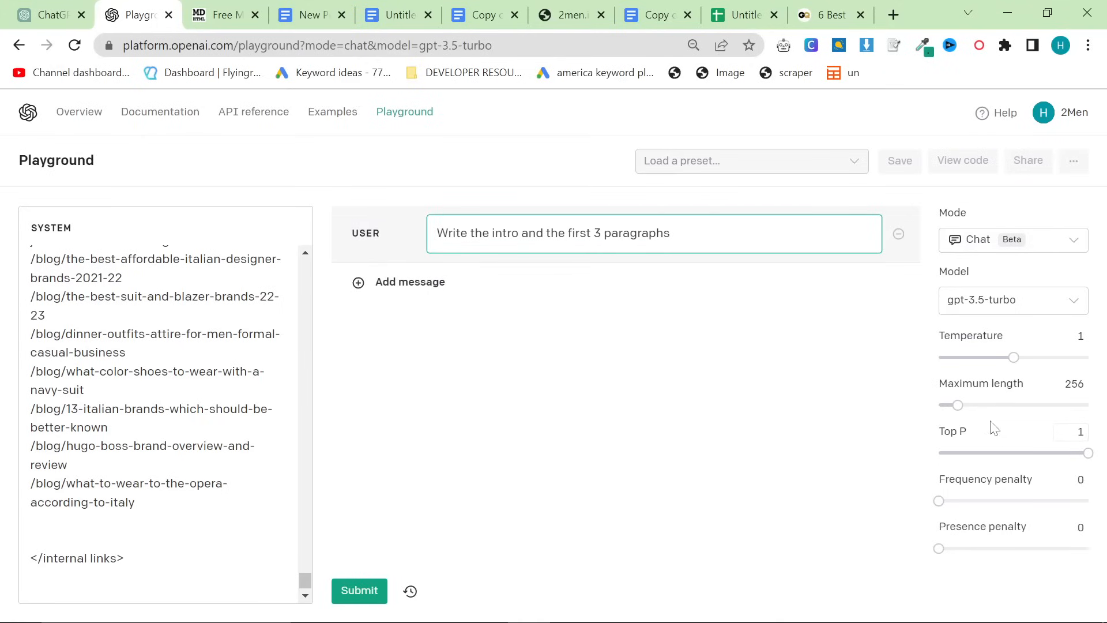
# - Try to generate the response with the maximum length set to 2048
pyautogui.moveTo(958, 405); pyautogui.dragTo(1088, 405)
pyautogui.click(359, 592)
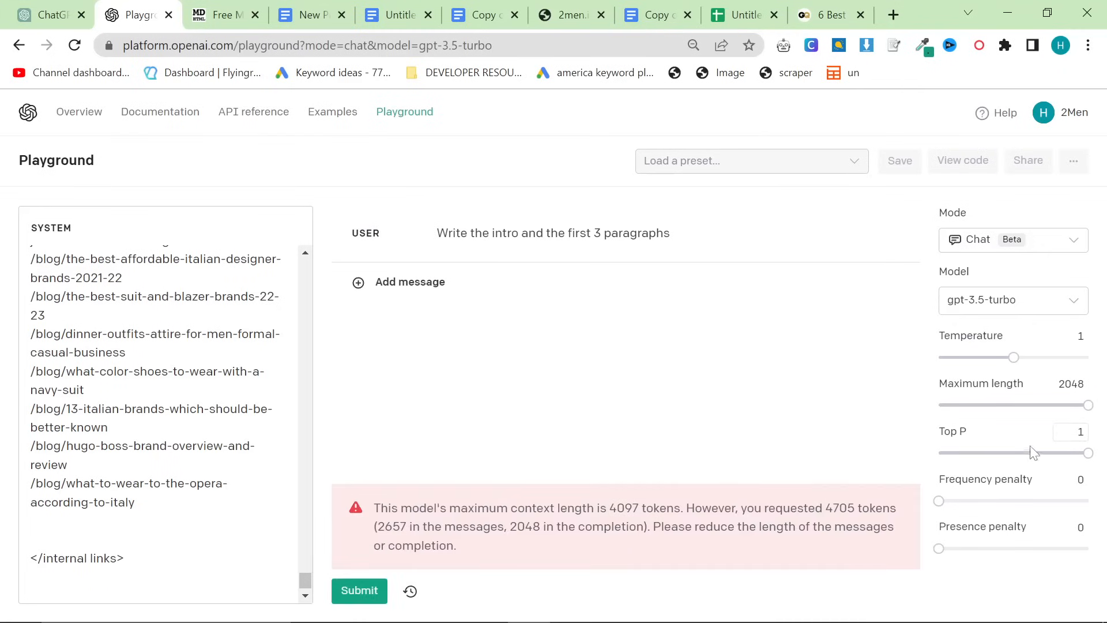
# - Set the maximum length to 1171, generate the response and stop it partway through the article
pyautogui.moveTo(1082, 406); pyautogui.dragTo(1025, 405)
pyautogui.click(360, 590)
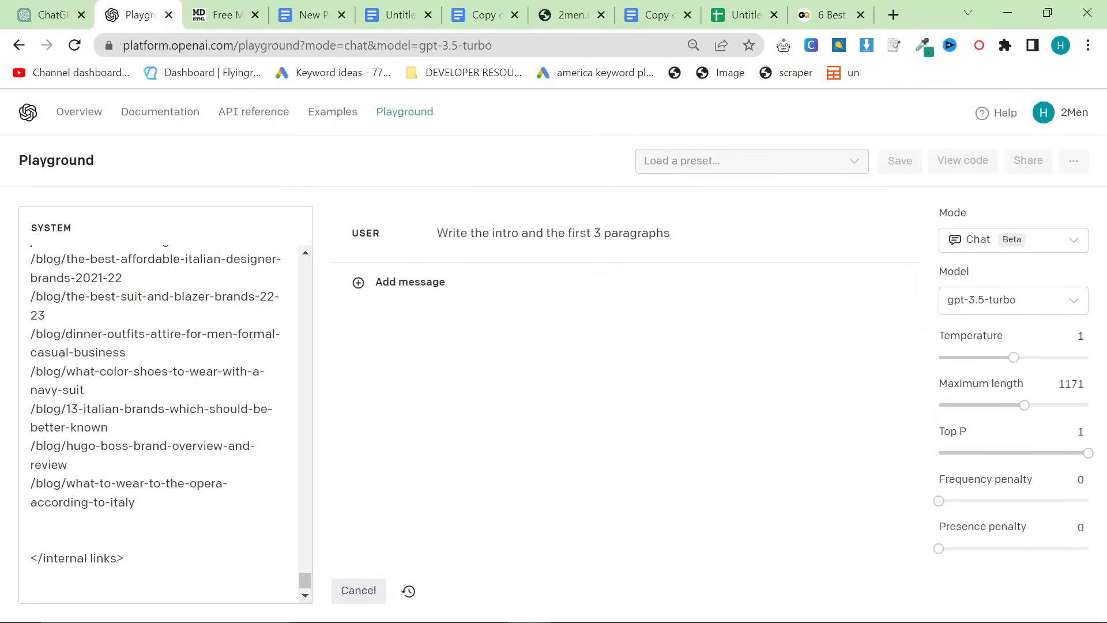
pyautogui.scroll(10, 306, 392)
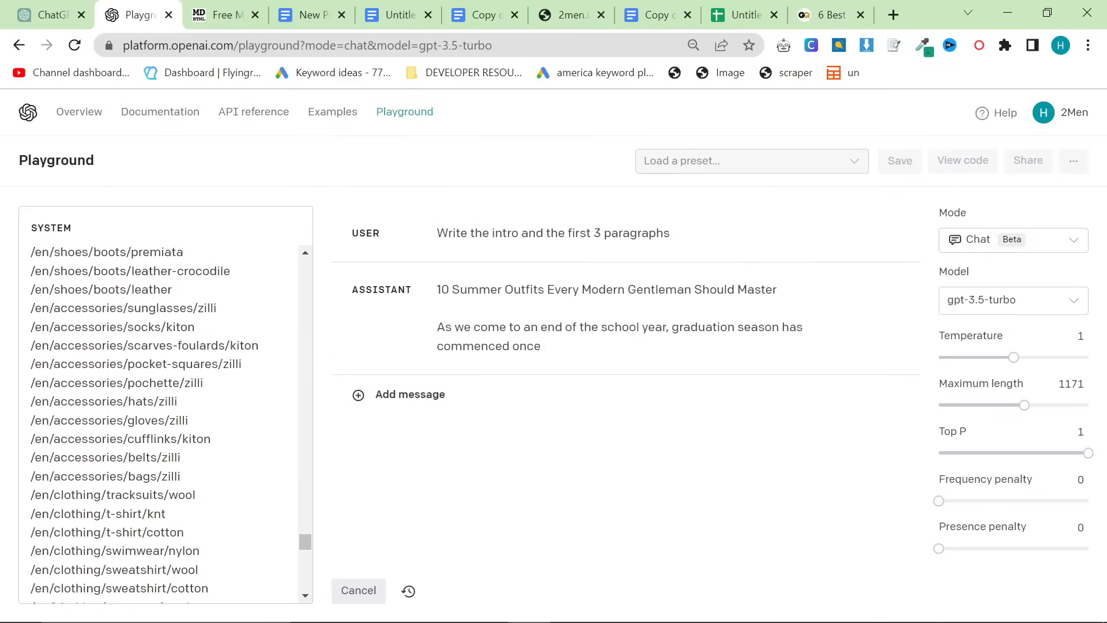
pyautogui.scroll(5, 306, 393)
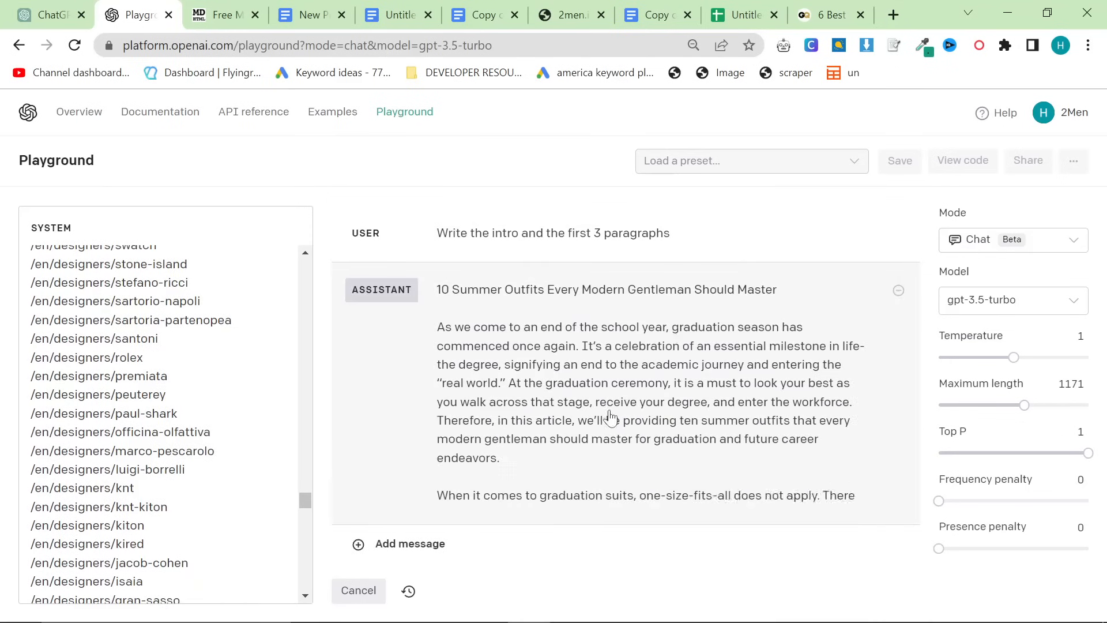
pyautogui.click(359, 590)
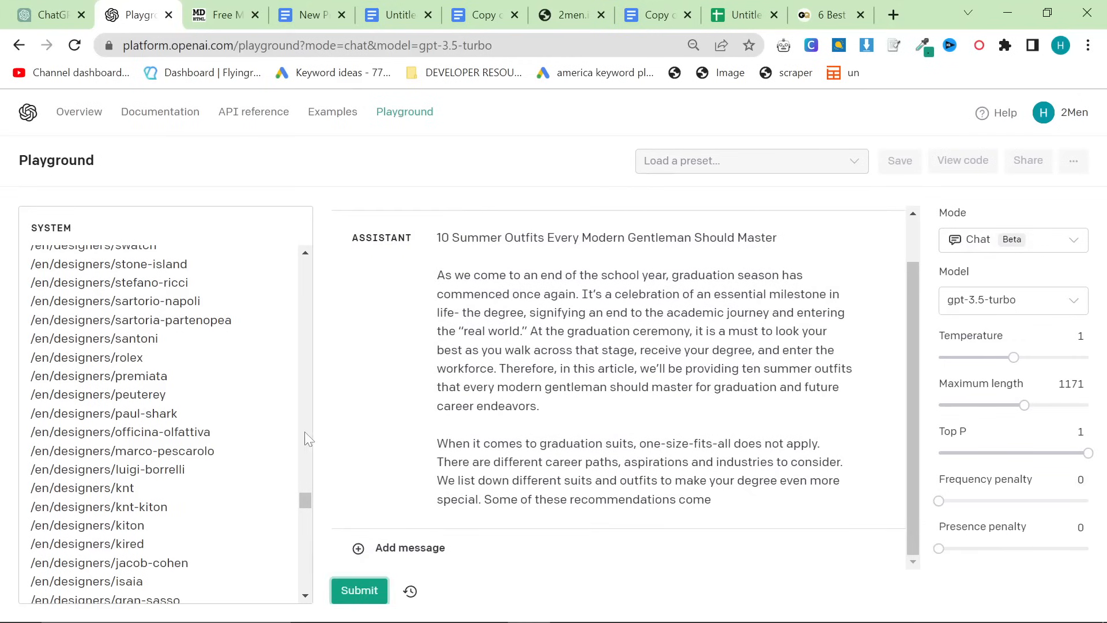
# - Review the system prompt from its opening rewrite instructions through the sample markdown to the outline's career path entries
pyautogui.scroll(10, 305, 400)
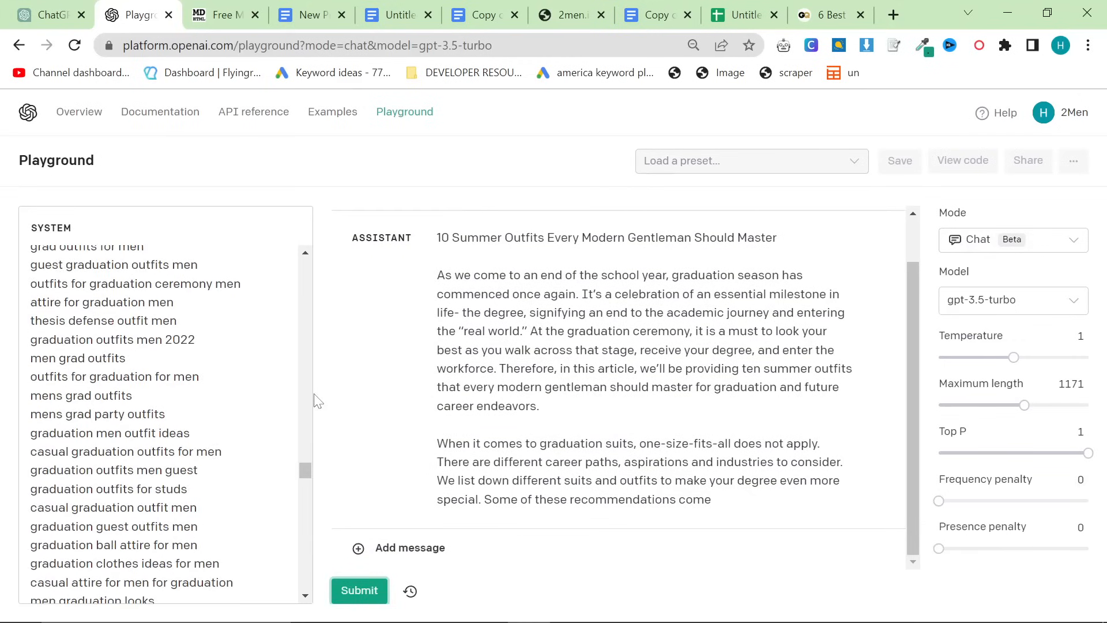
pyautogui.scroll(15, 305, 456)
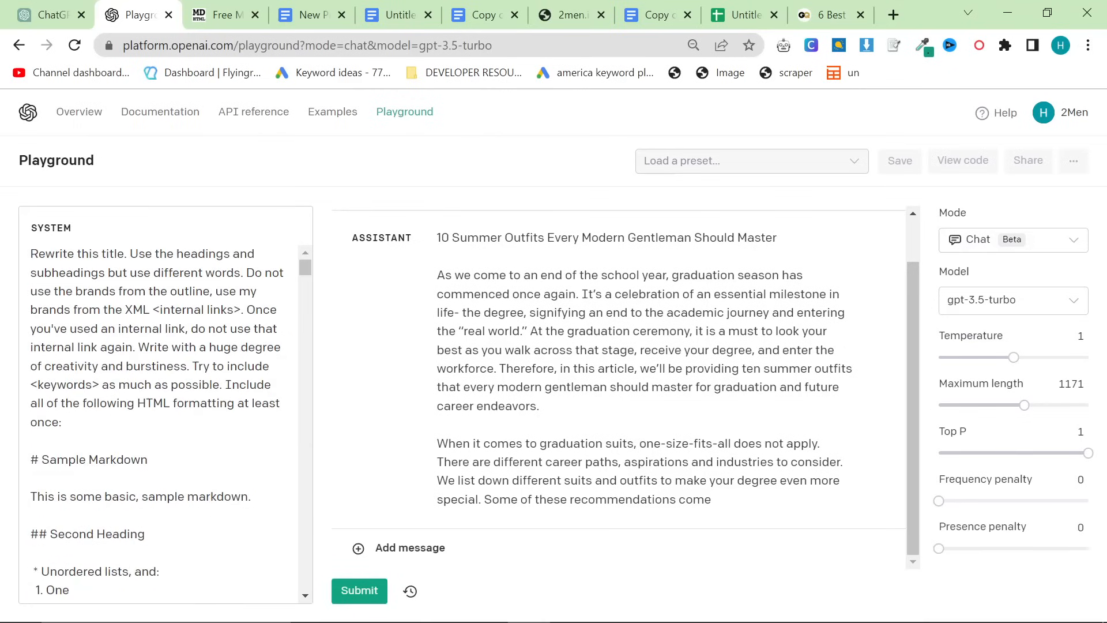
pyautogui.scroll(-10, 164, 424)
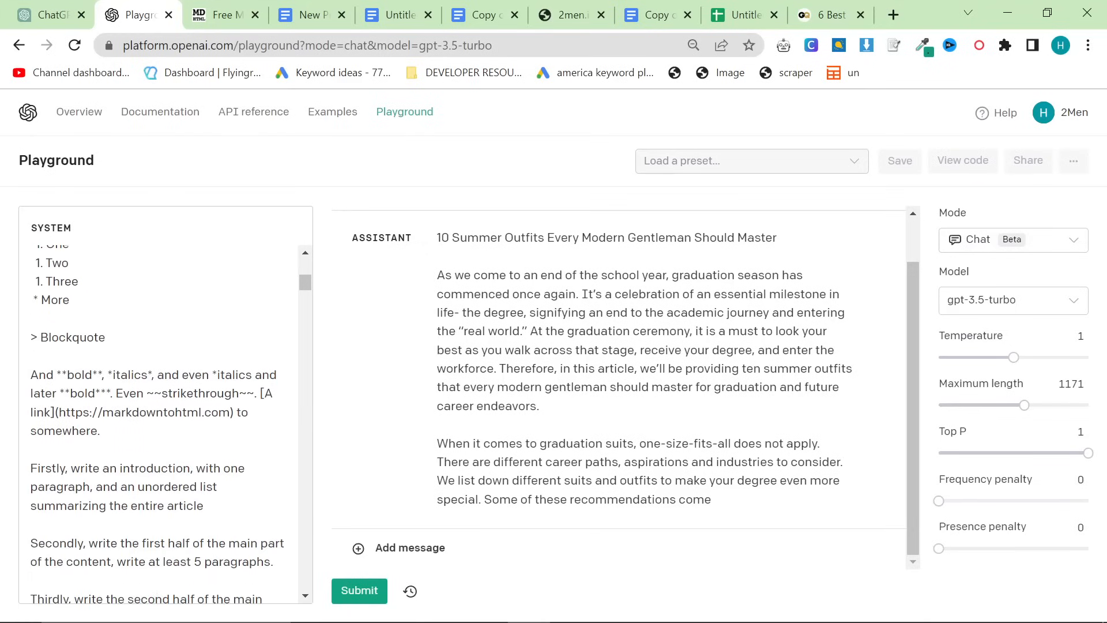
pyautogui.scroll(-6, 164, 424)
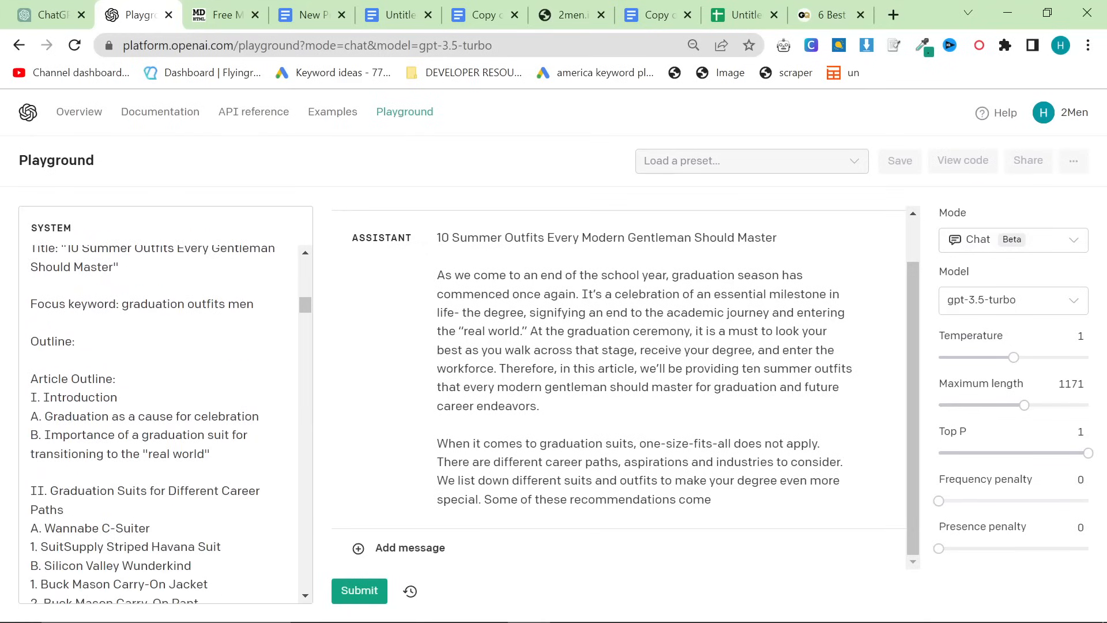
pyautogui.scroll(-3, 164, 424)
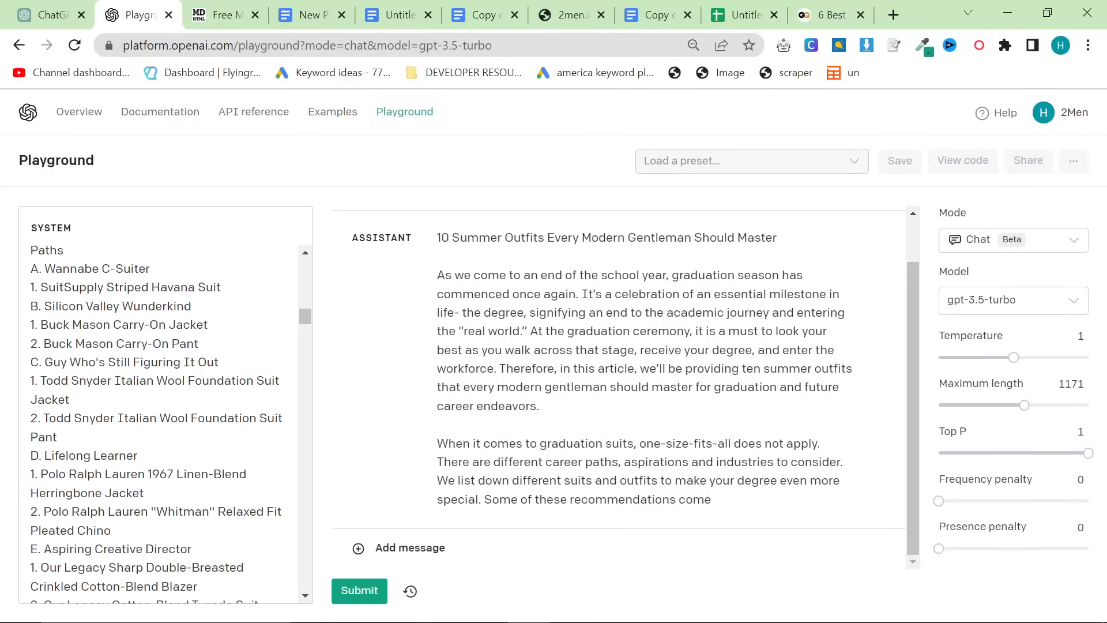
# - Switch to Google Docs and open the document "Copy of New prompt 2men" from the recent documents
pyautogui.click(302, 10)
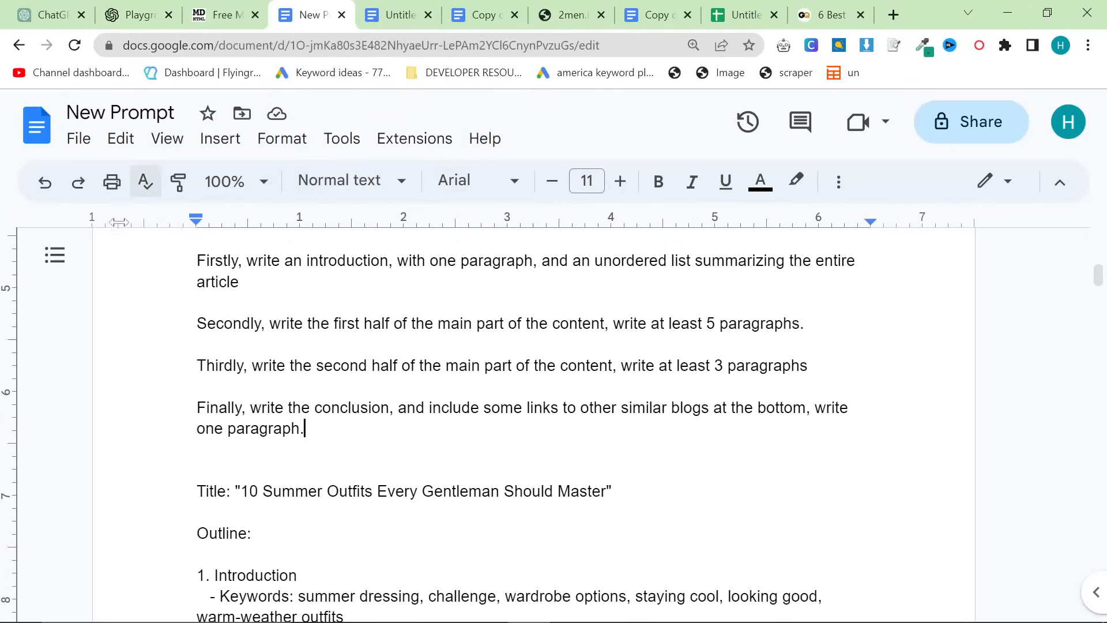
pyautogui.click(36, 118)
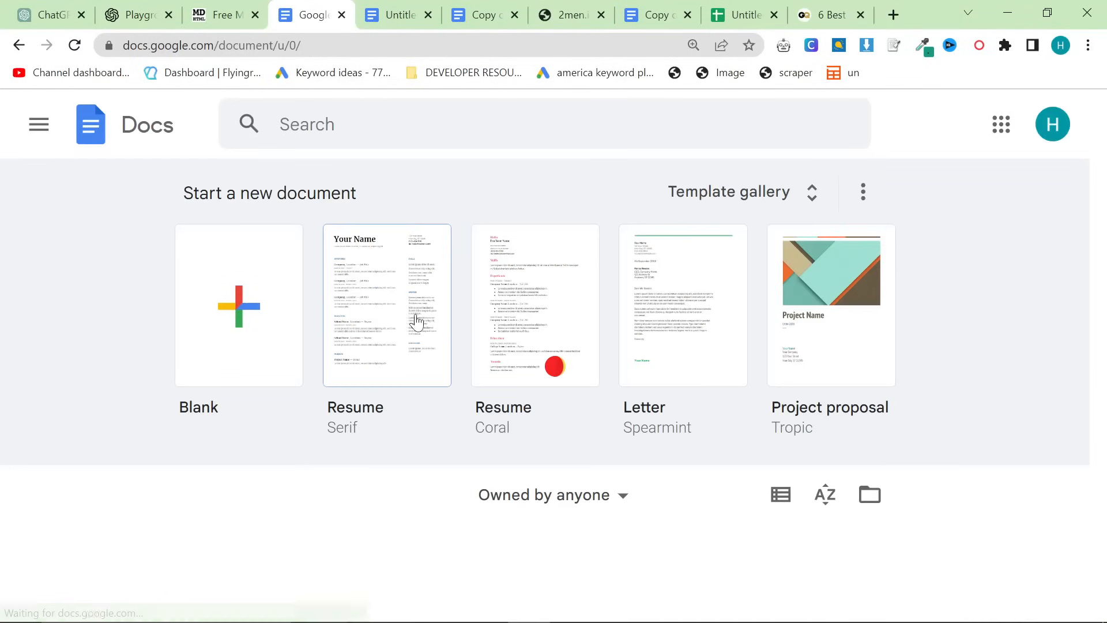
pyautogui.scroll(-5, 416, 320)
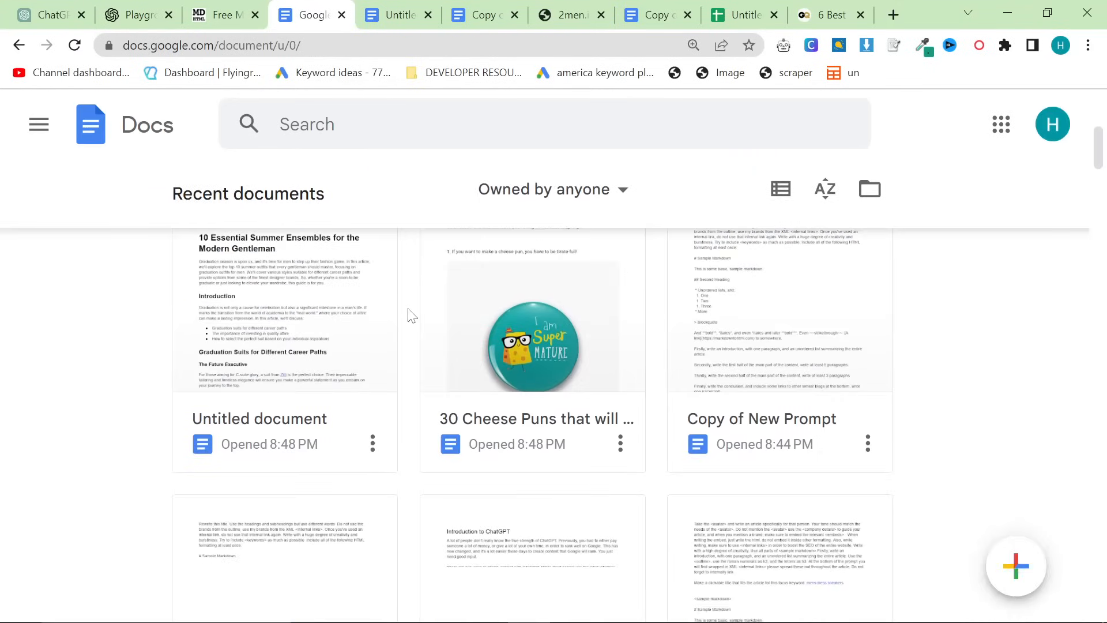
pyautogui.scroll(-3, 406, 321)
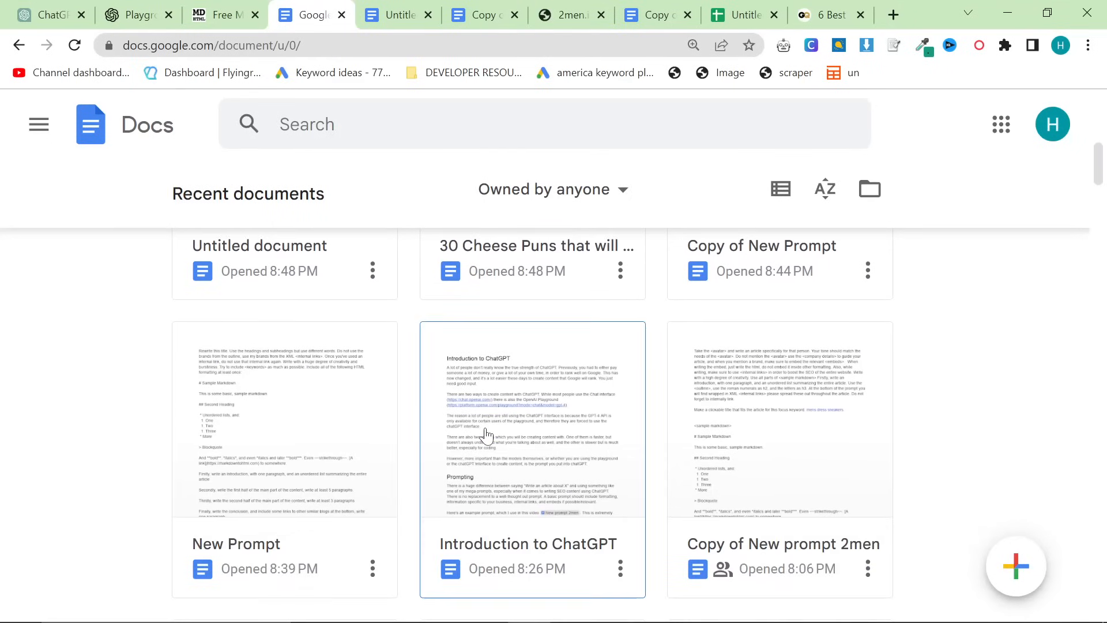
pyautogui.click(564, 365)
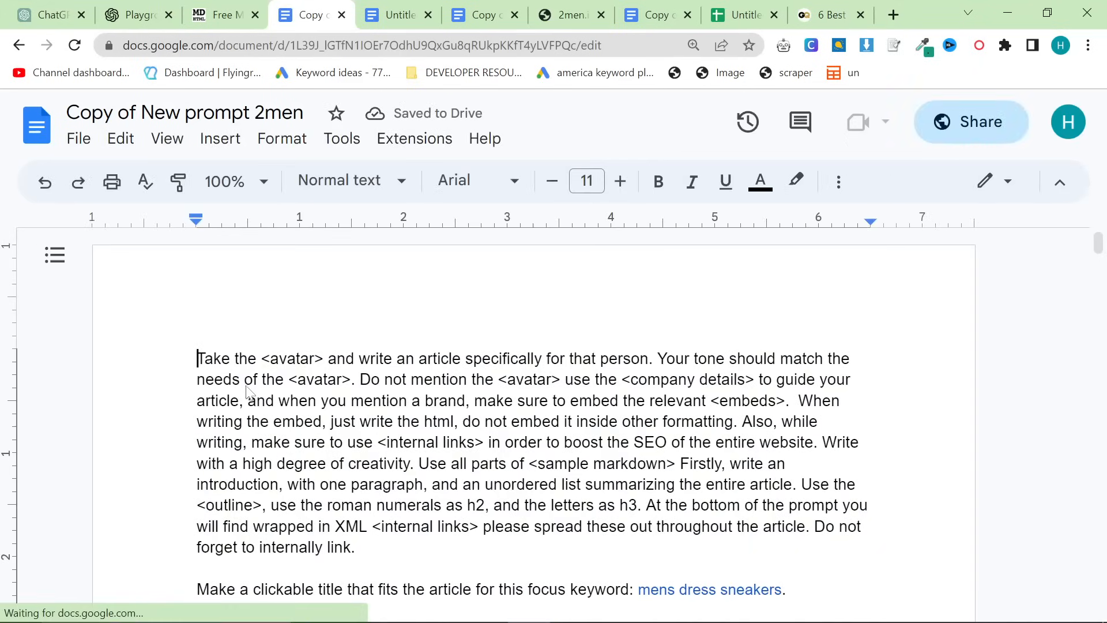
# - Look over the prompt's opening instructions, highlighting the first <avatar> tag and the sentence about matching the tone to the avatar
pyautogui.scroll(-10, 242, 398)
pyautogui.scroll(-3, 222, 402)
pyautogui.scroll(15, 339, 464)
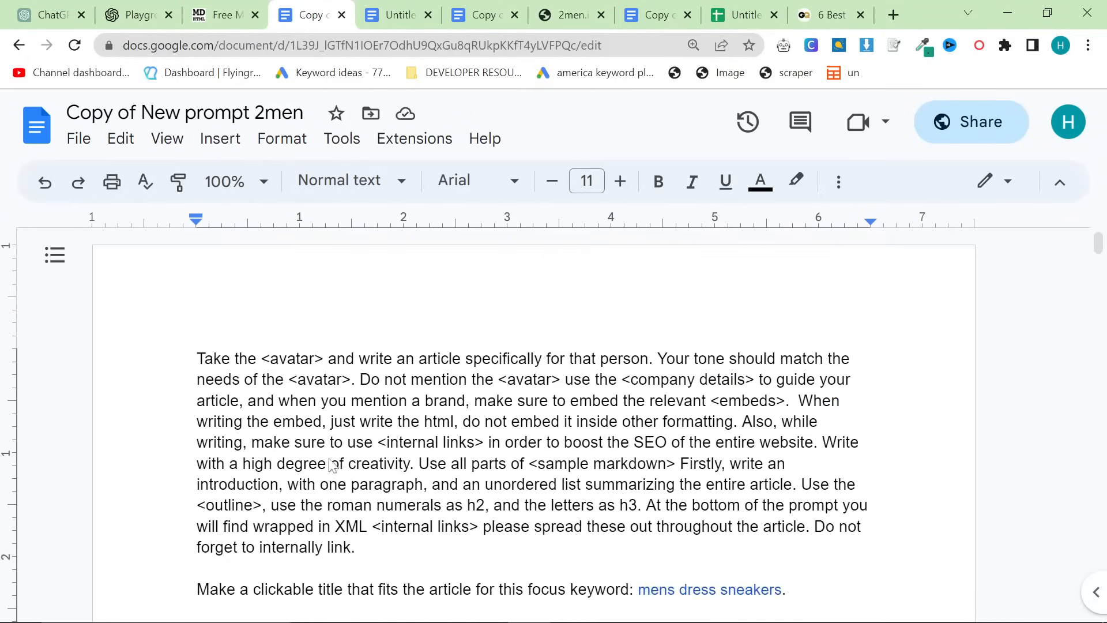
pyautogui.moveTo(260, 362); pyautogui.dragTo(325, 364)
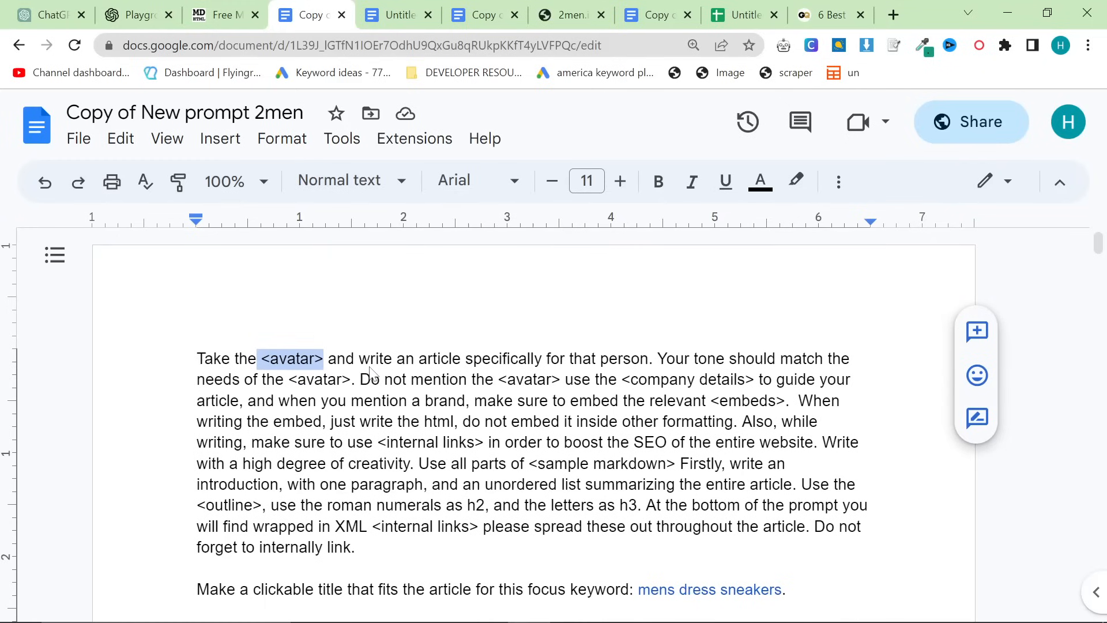
pyautogui.moveTo(650, 355); pyautogui.dragTo(254, 401)
# - Examine the <avatar> section below the sample markdown, highlighting its whole customer description
pyautogui.scroll(-9, 327, 413)
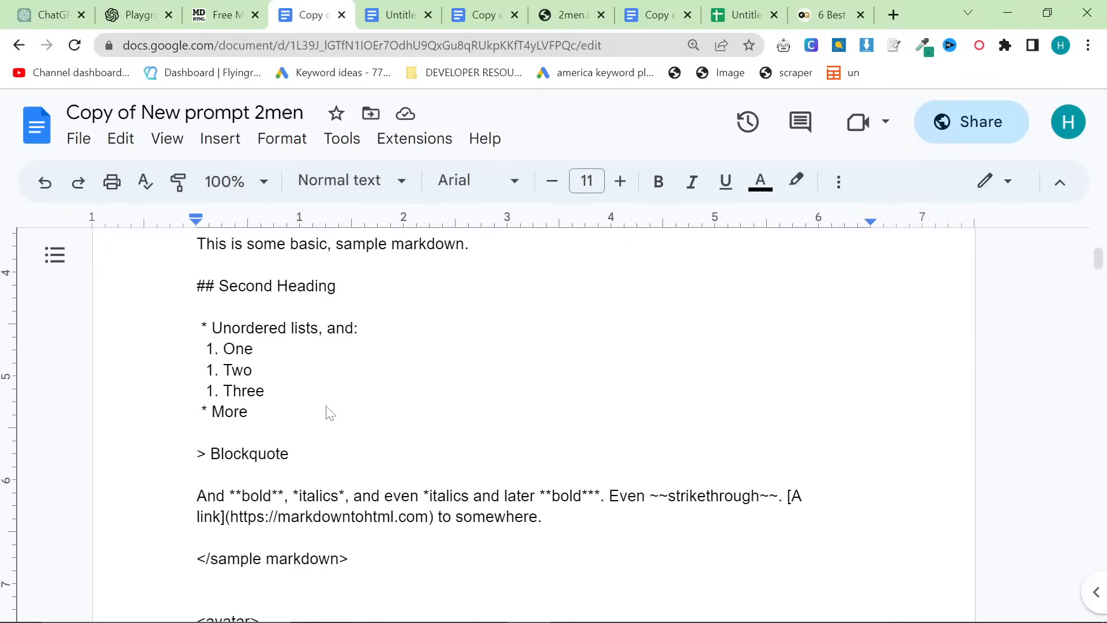
pyautogui.scroll(-5, 328, 412)
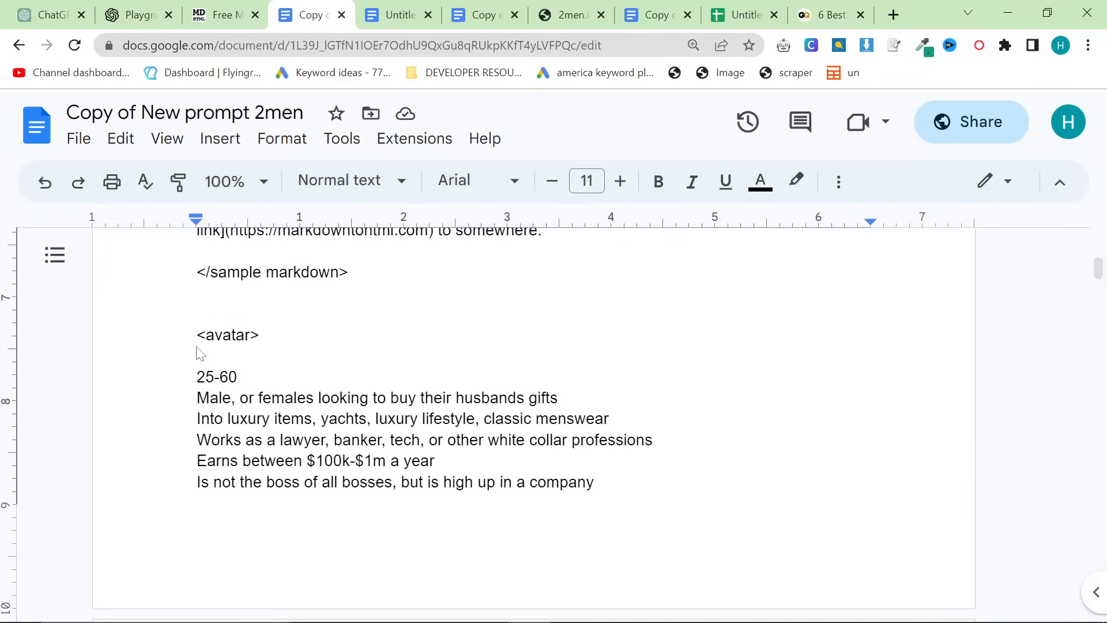
pyautogui.scroll(-3, 199, 353)
pyautogui.moveTo(200, 581); pyautogui.dragTo(221, 510)
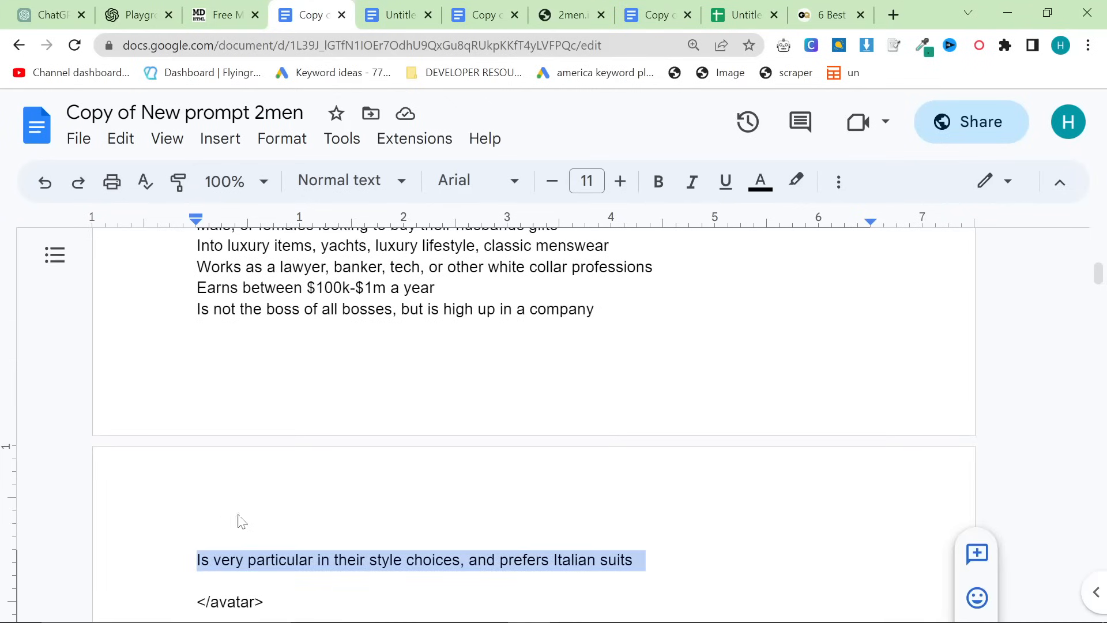
pyautogui.click(310, 557)
pyautogui.moveTo(290, 612); pyautogui.dragTo(199, 285)
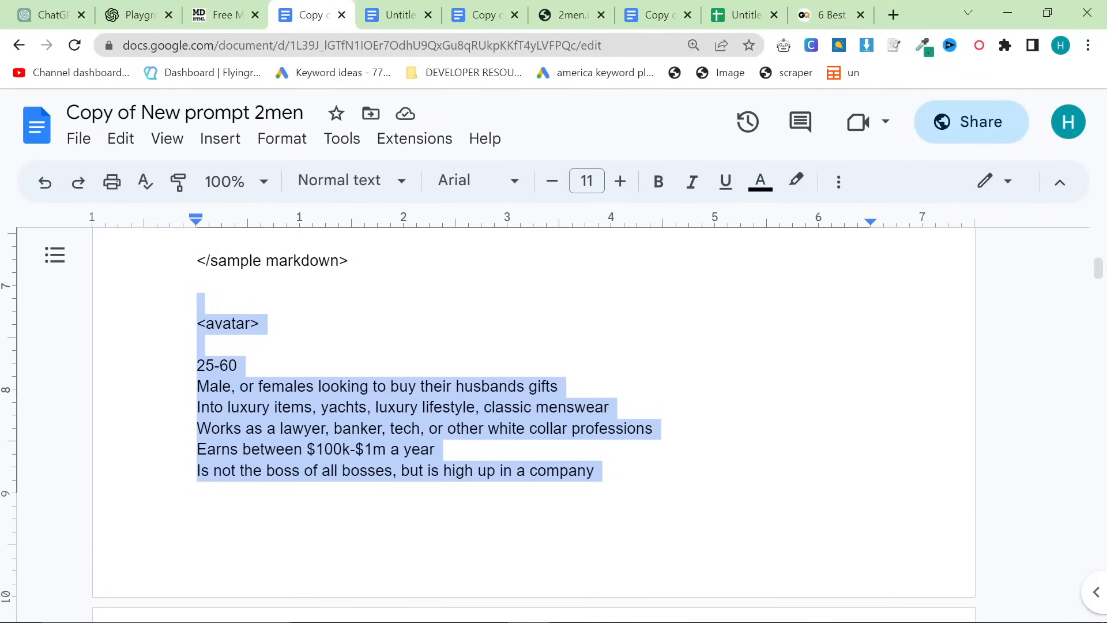
pyautogui.scroll(-5, 533, 412)
pyautogui.scroll(3, 534, 412)
pyautogui.scroll(-1, 533, 412)
pyautogui.scroll(1, 534, 413)
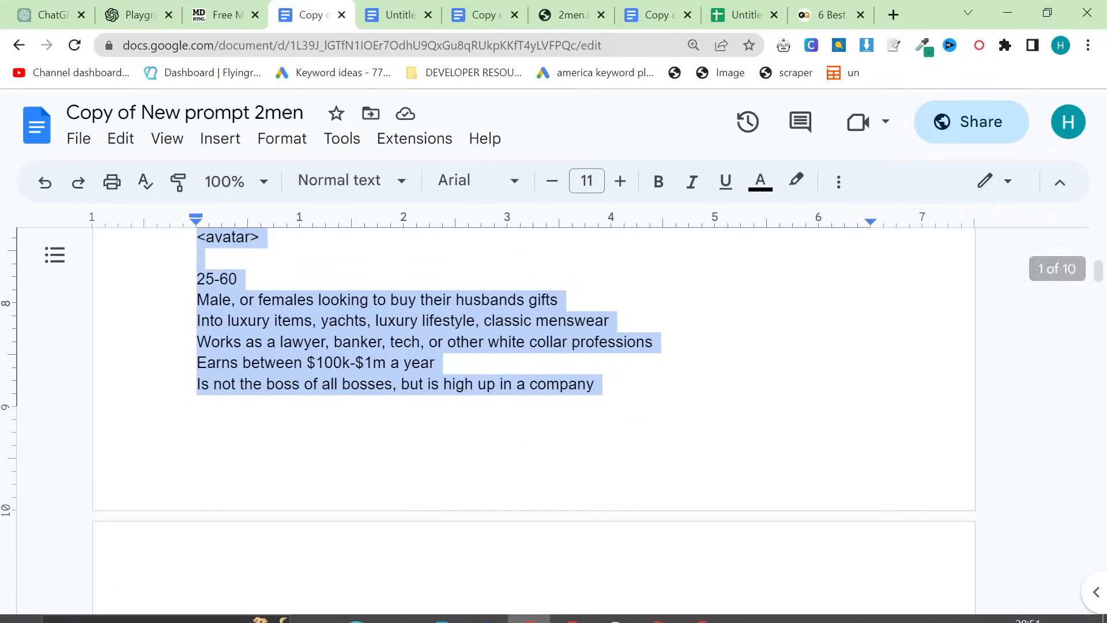
pyautogui.click(596, 384)
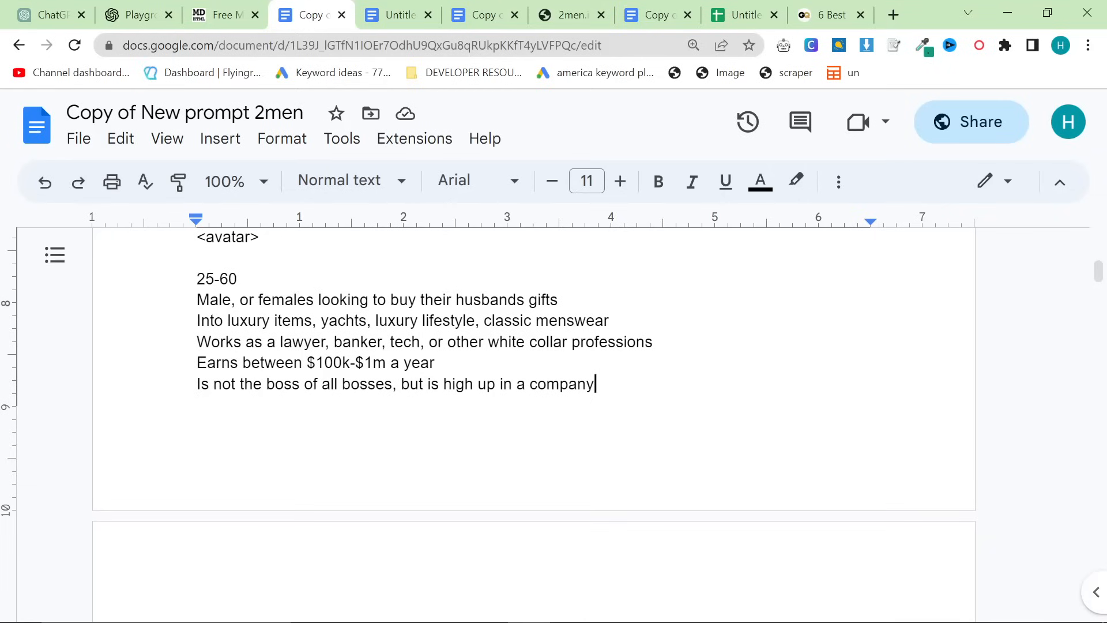
# - Read the <company details> section, then return to the opening instructions of the prompt
pyautogui.scroll(-2, 533, 369)
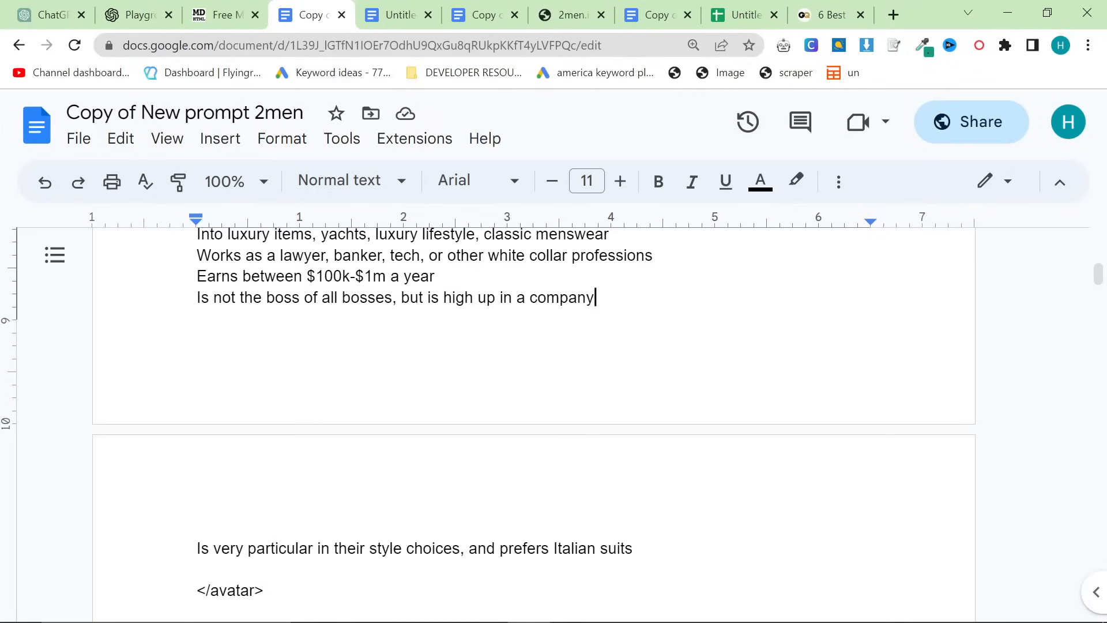
pyautogui.scroll(-2, 533, 404)
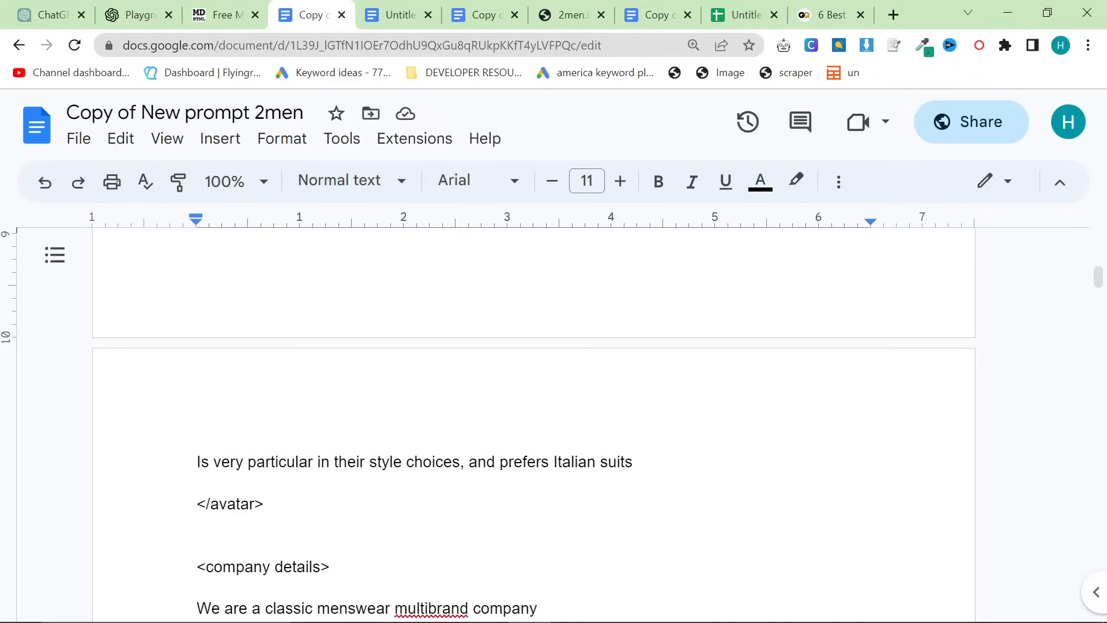
pyautogui.scroll(-3, 533, 404)
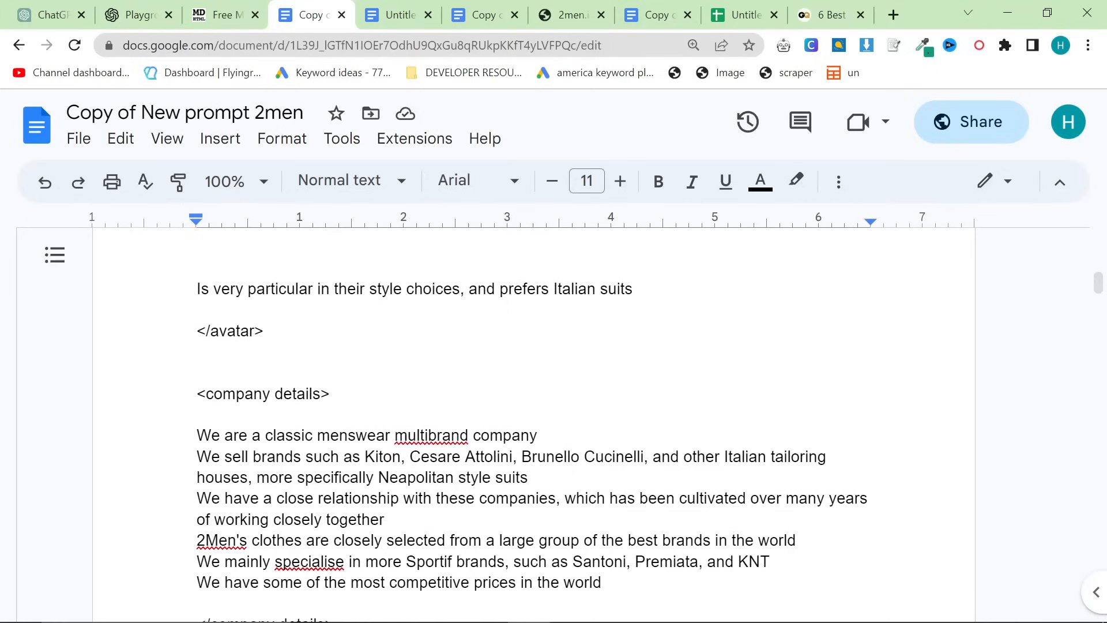
pyautogui.scroll(-2, 531, 444)
pyautogui.scroll(2, 530, 444)
pyautogui.scroll(-2, 531, 427)
pyautogui.scroll(10, 530, 427)
pyautogui.scroll(15, 530, 427)
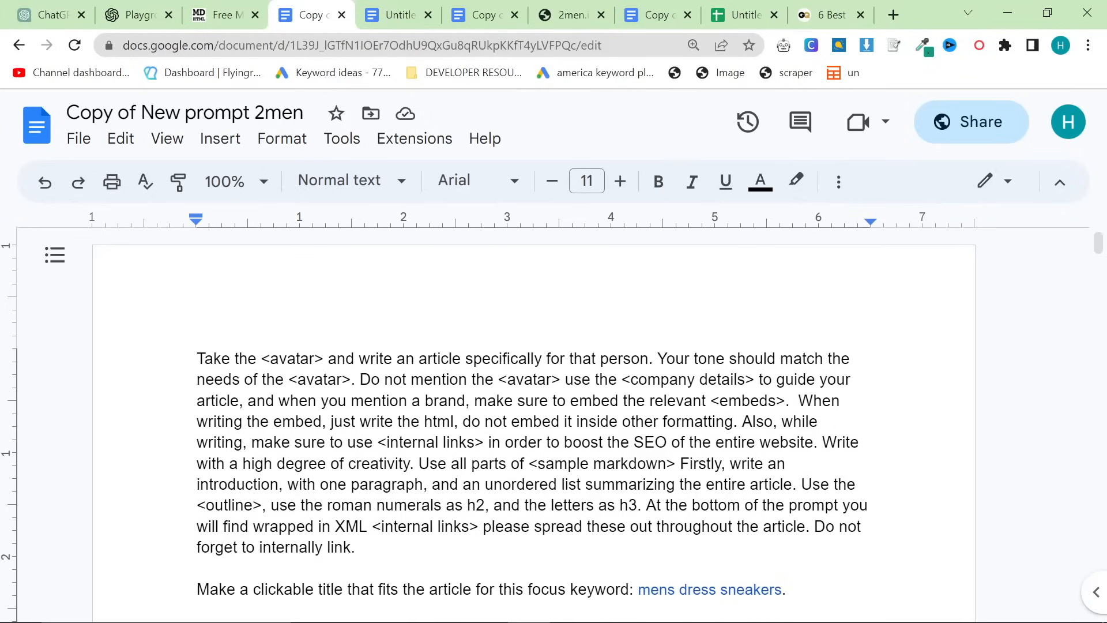
# - Examine the <embeds> section, highlighting the example's data-id, the "Cesare Attolini Suits" heading and the full div embed code
pyautogui.scroll(-15, 533, 414)
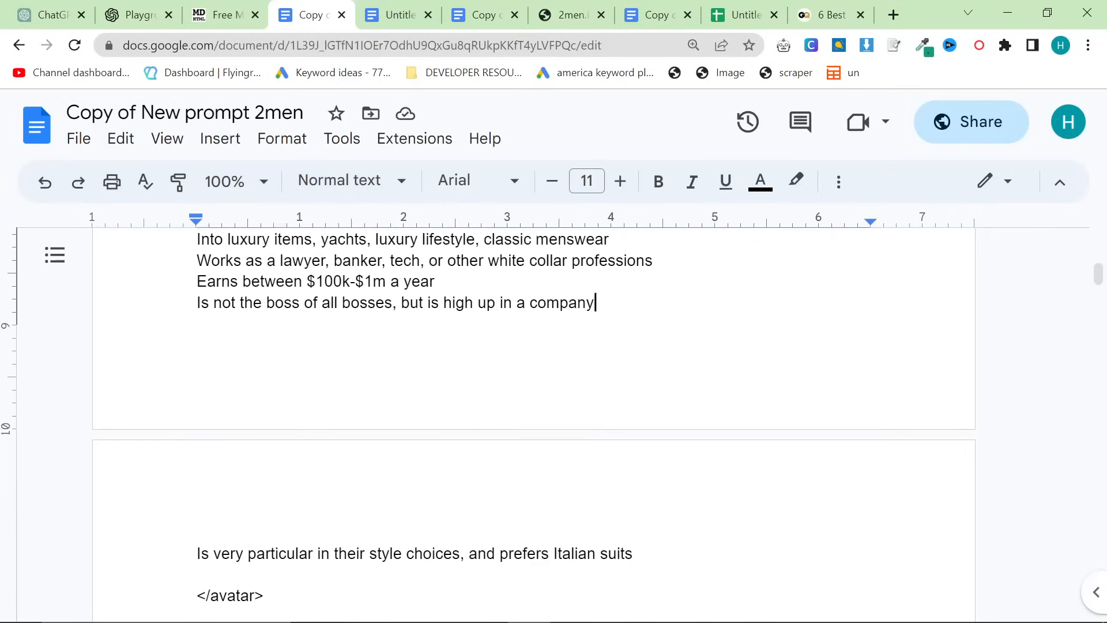
pyautogui.scroll(-3, 533, 413)
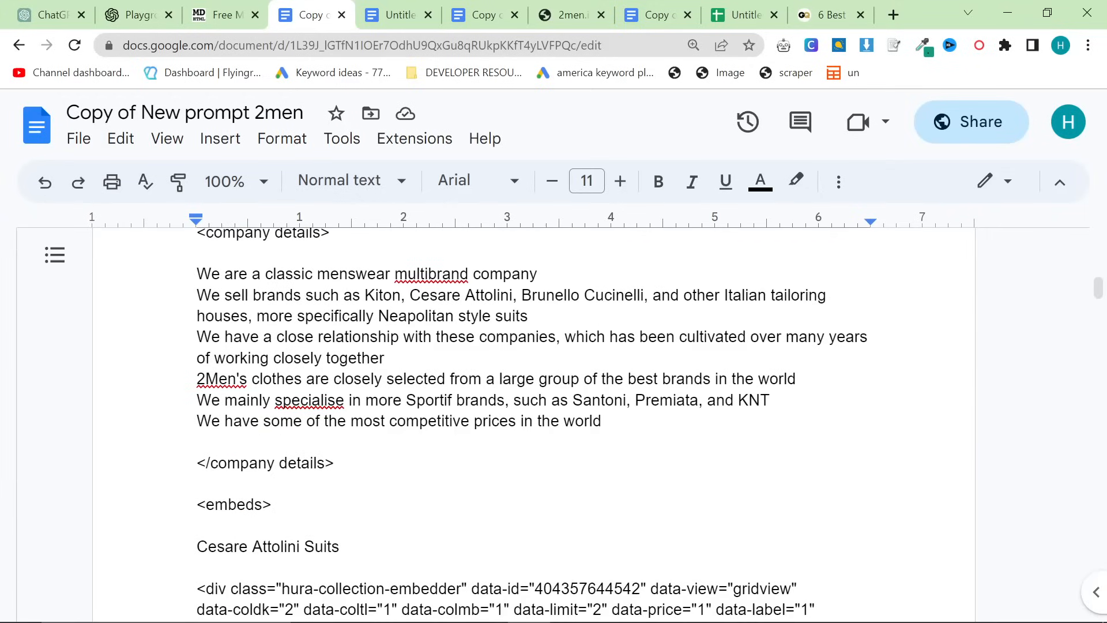
pyautogui.scroll(-5, 534, 413)
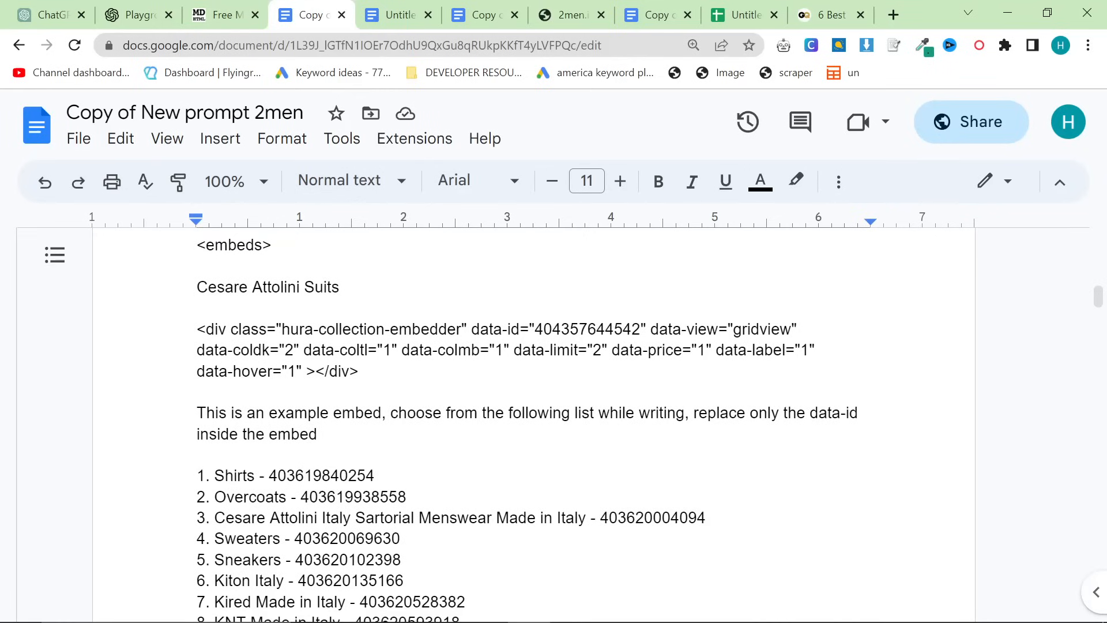
pyautogui.moveTo(535, 329); pyautogui.dragTo(641, 328)
pyautogui.moveTo(340, 287); pyautogui.dragTo(196, 286)
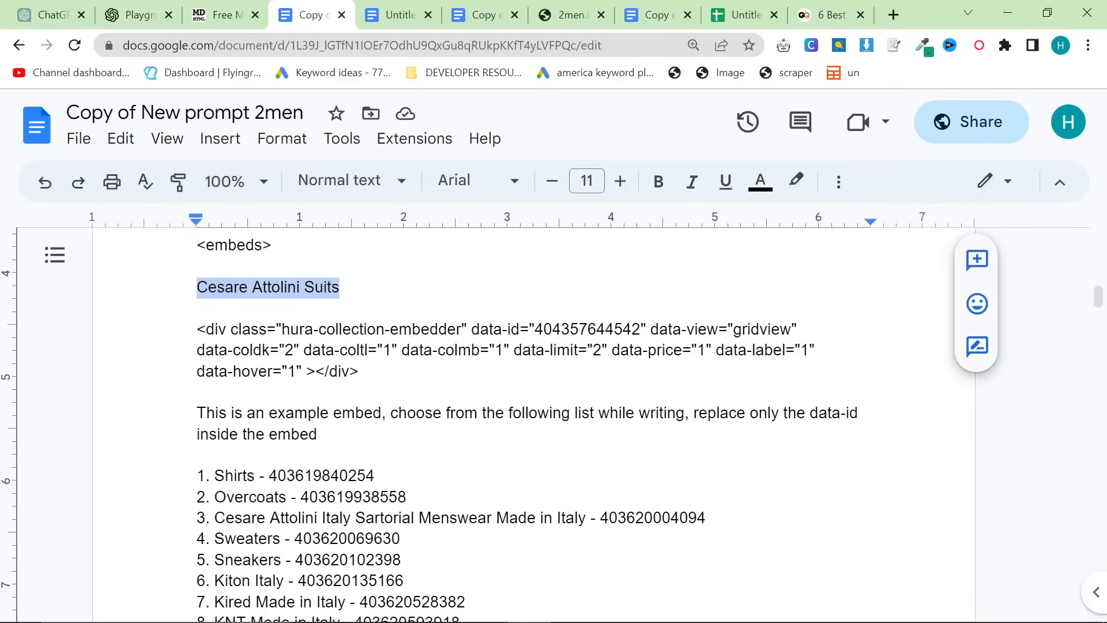
pyautogui.moveTo(197, 329); pyautogui.dragTo(366, 372)
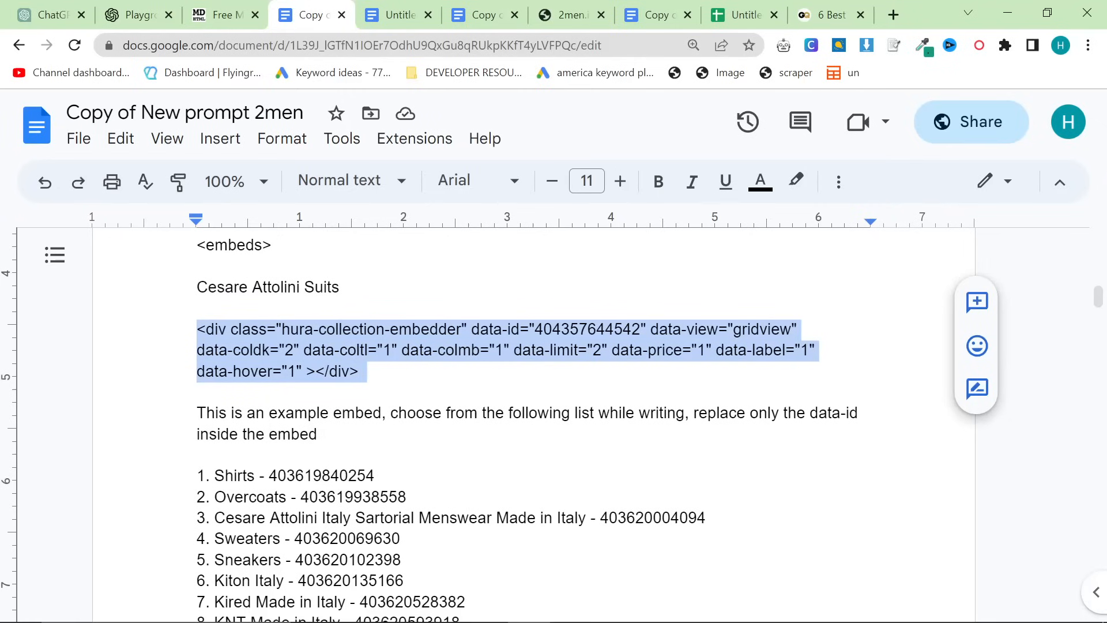
# - Examine the full example embed code and the numbered collection list with data-ids through to the closing </embeds> tag
pyautogui.moveTo(359, 372); pyautogui.dragTo(197, 329)
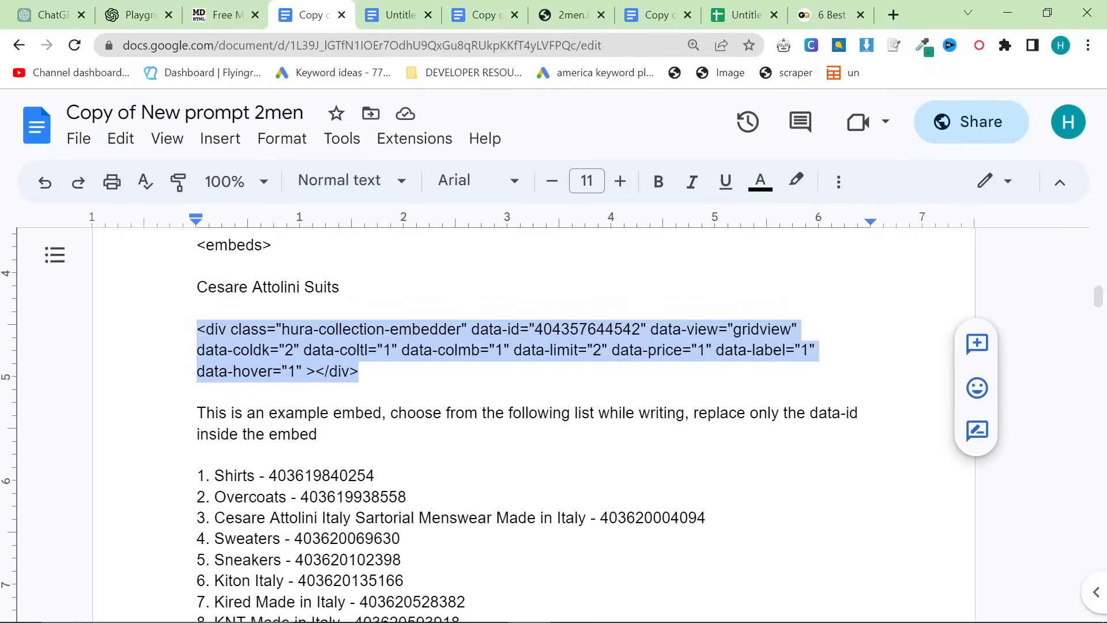
pyautogui.scroll(-14, 519, 404)
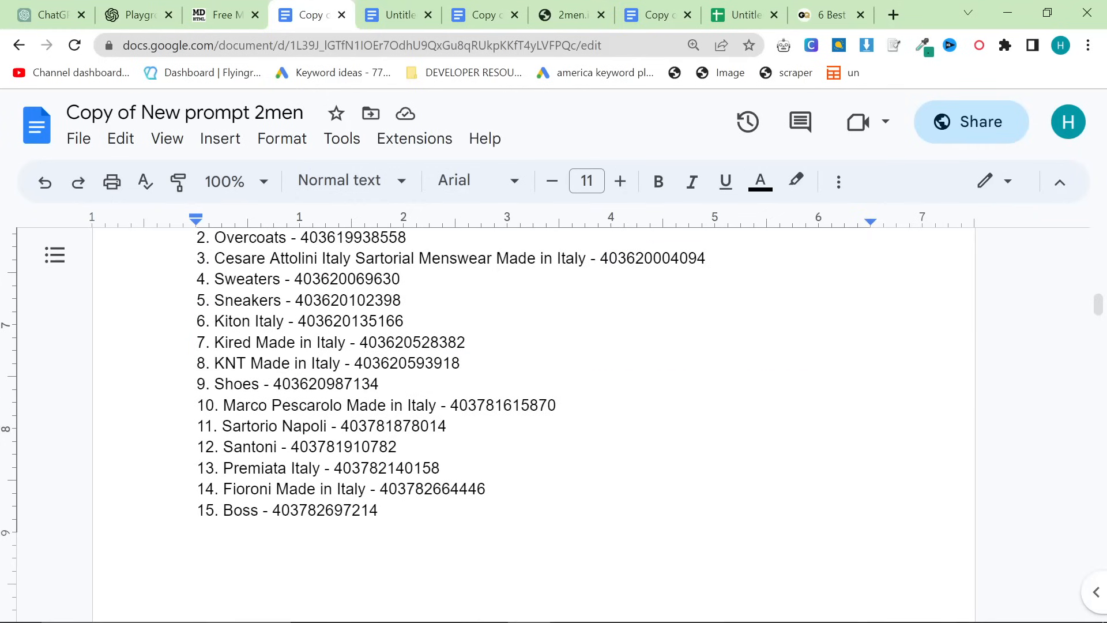
pyautogui.scroll(-8, 533, 427)
pyautogui.doubleClick(447, 323)
pyautogui.scroll(-6, 534, 427)
pyautogui.scroll(-15, 534, 427)
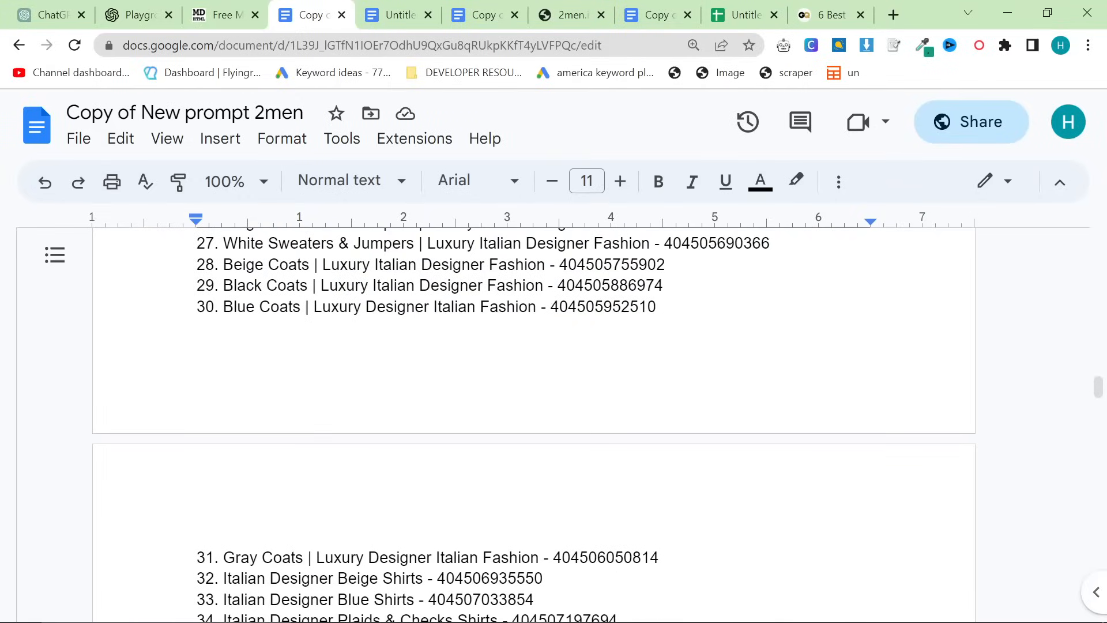
pyautogui.scroll(-16, 534, 427)
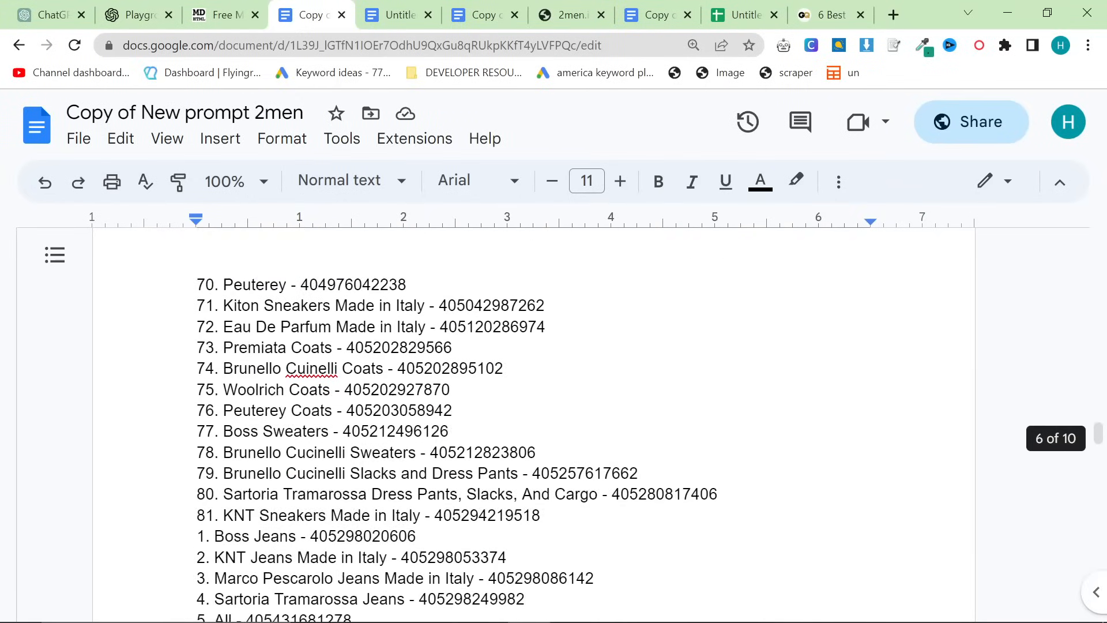
pyautogui.scroll(-15, 533, 427)
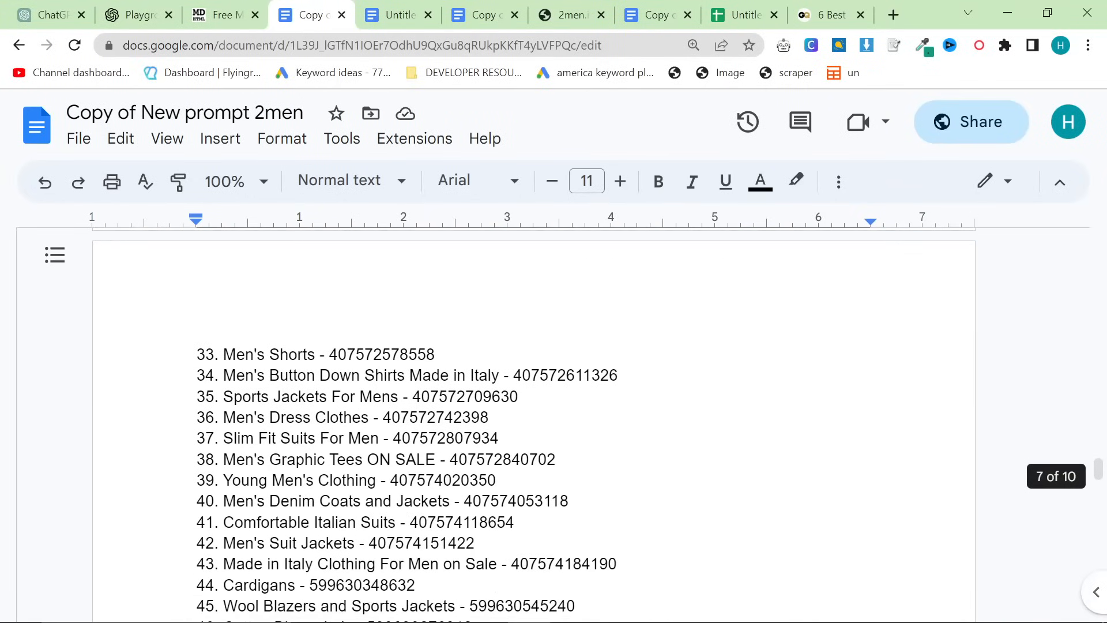
pyautogui.scroll(-14, 534, 427)
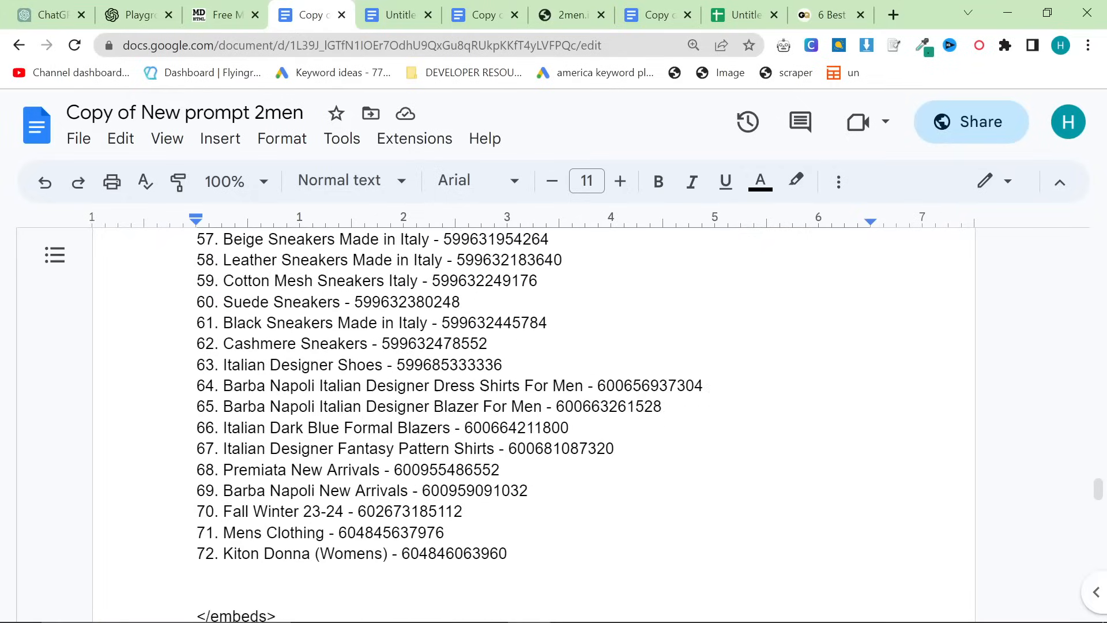
pyautogui.scroll(6, 534, 426)
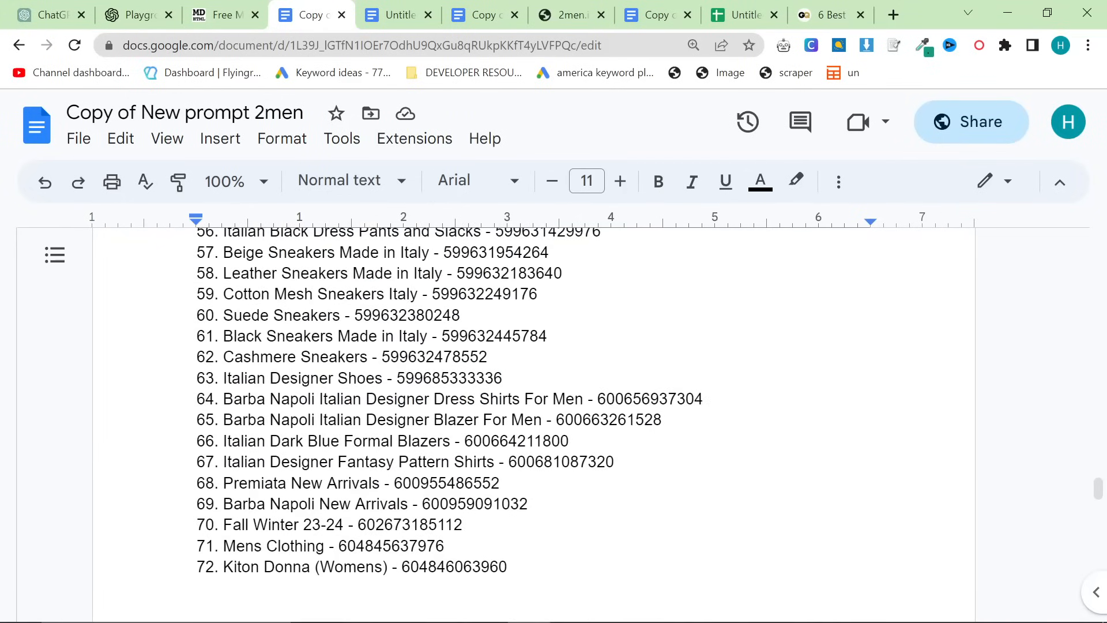
# - Return to the prompt's opening instructions and review the focus keyword line and the <sample markdown> section
pyautogui.moveTo(1098, 487); pyautogui.dragTo(1098, 242)
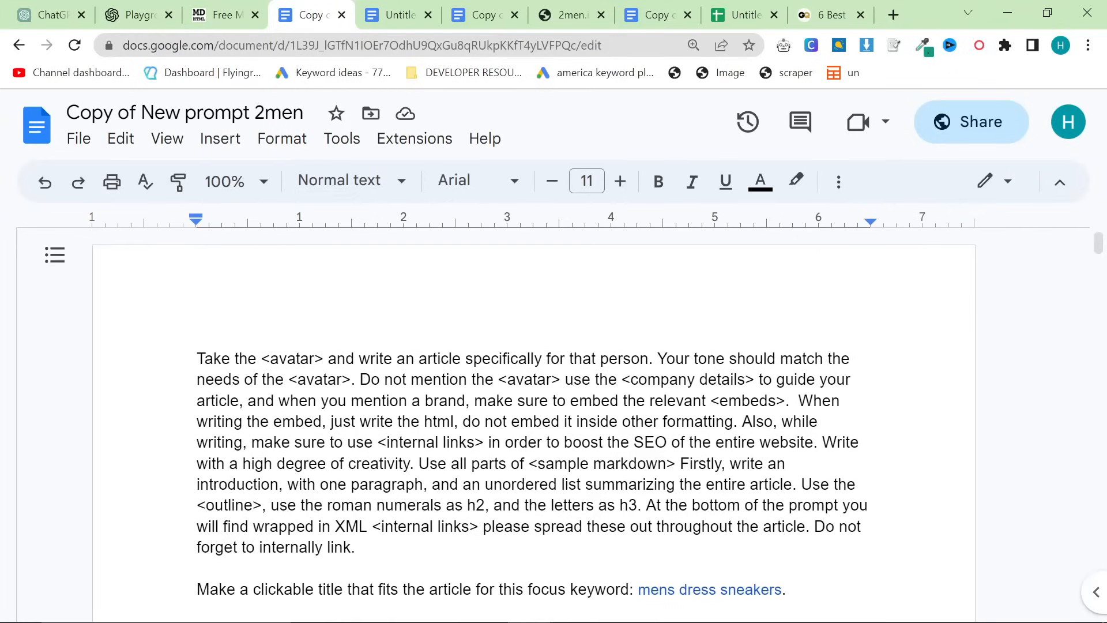
pyautogui.scroll(-12, 533, 427)
pyautogui.scroll(-6, 533, 427)
pyautogui.scroll(5, 534, 427)
pyautogui.scroll(12, 534, 426)
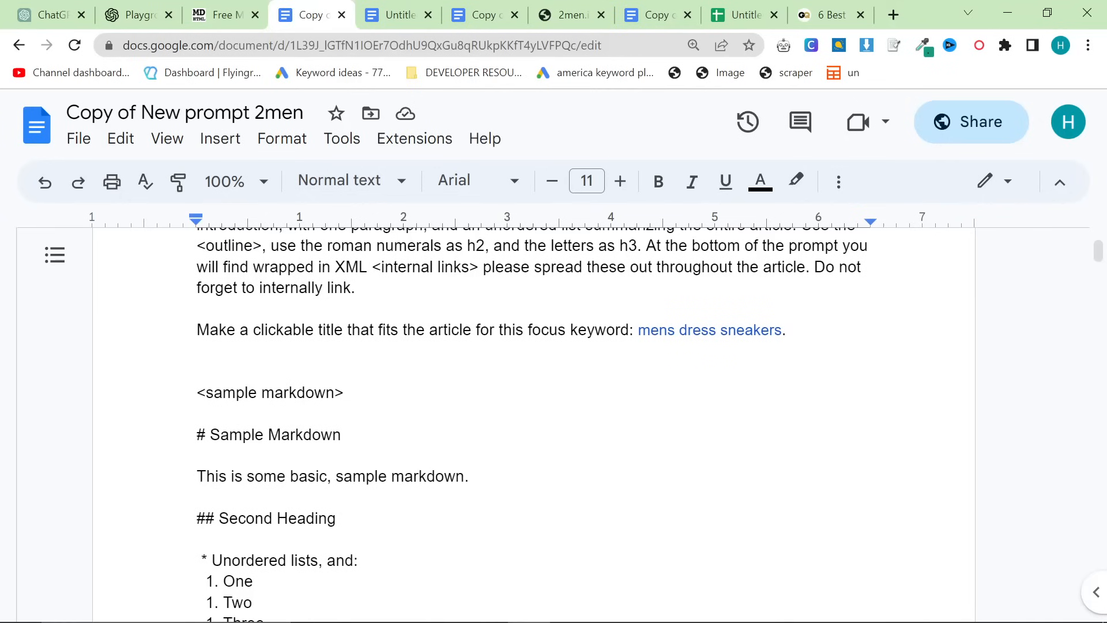
pyautogui.hotkey('ctrl', 'z')
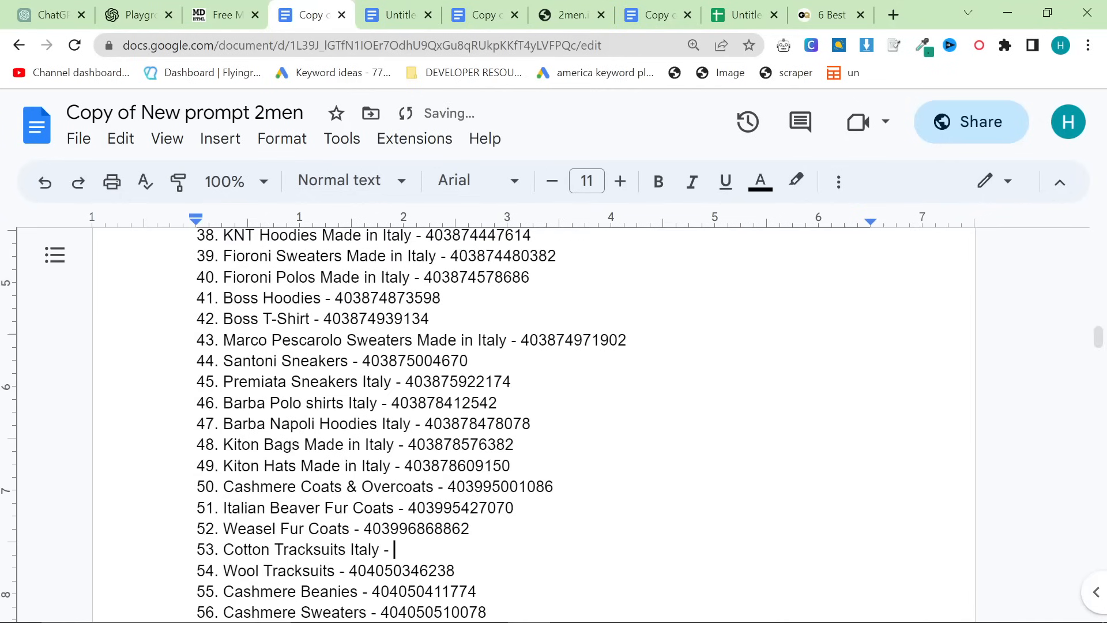
pyautogui.write('`')
pyautogui.hotkey('ctrl', 'z')
pyautogui.hotkey('ctrl', 'z')
pyautogui.hotkey('ctrl', 'z')
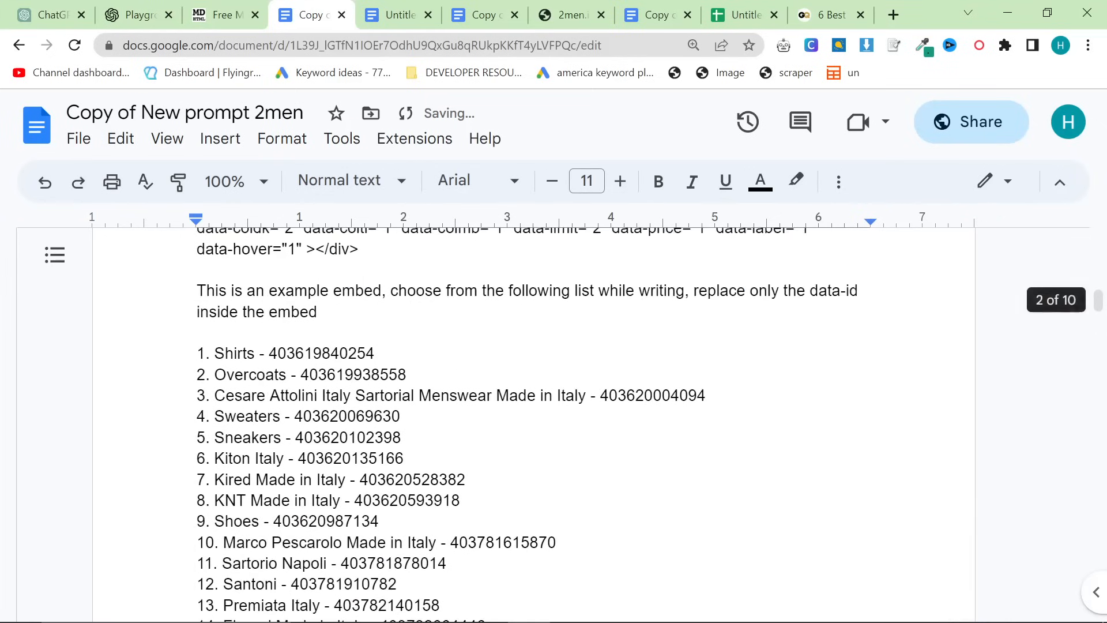
pyautogui.hotkey('ctrl', 'z')
pyautogui.hotkey('ctrl', 'z')
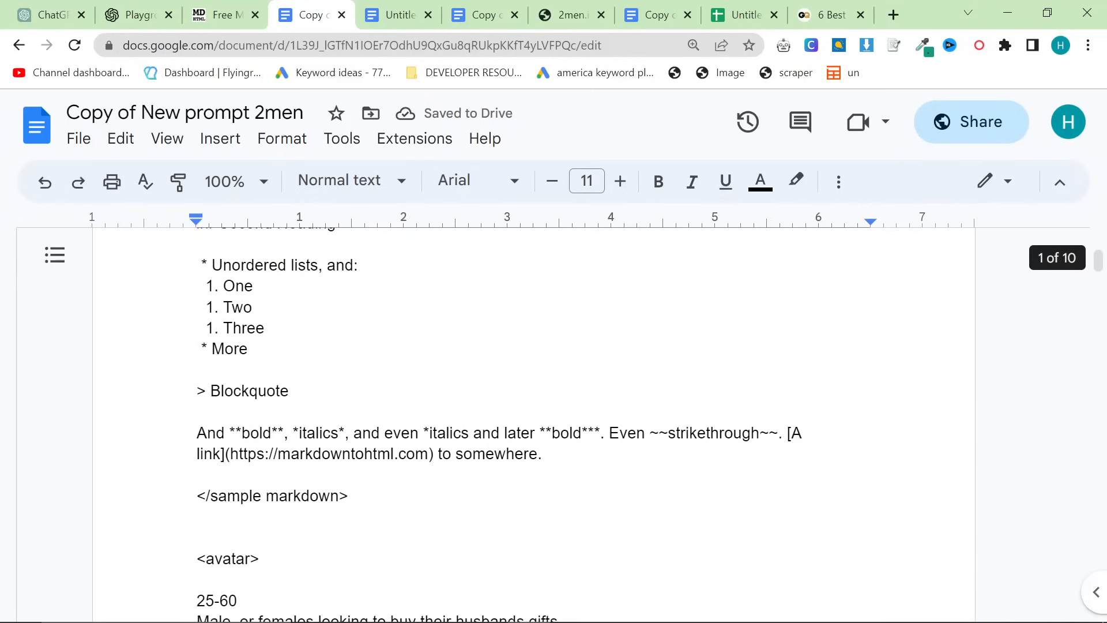
pyautogui.hotkey('ctrl', 'z')
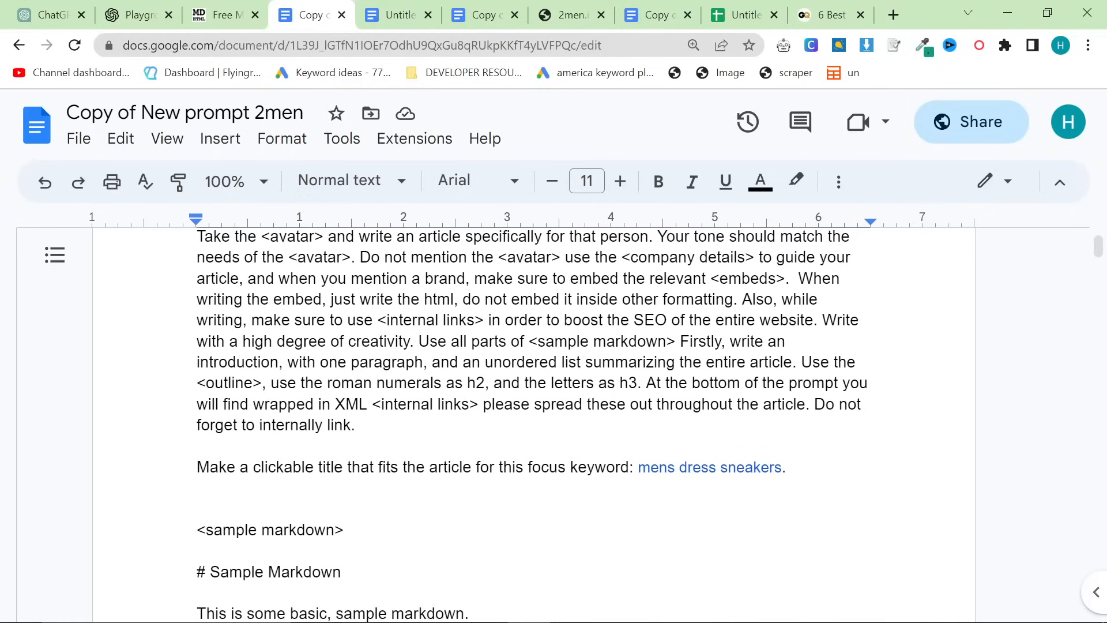
# - Switch to the GQ graduation suits article, dismiss the subscription offer and find the "For the Wannabe C-Suiter" section
pyautogui.hotkey('ctrl', '9')
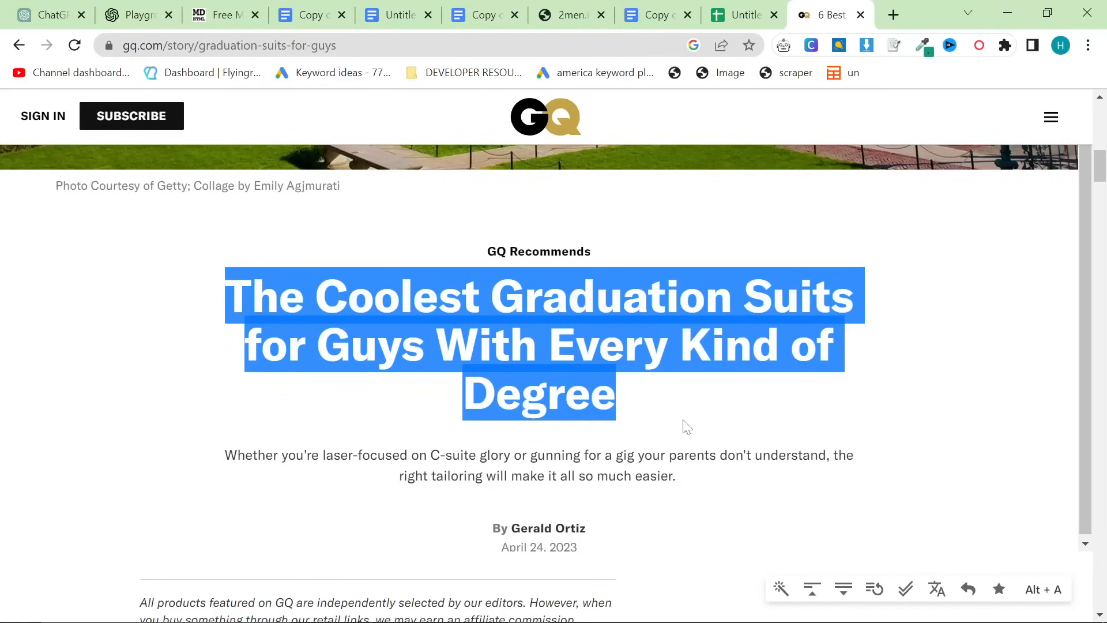
pyautogui.click(715, 423)
pyautogui.scroll(-15, 662, 396)
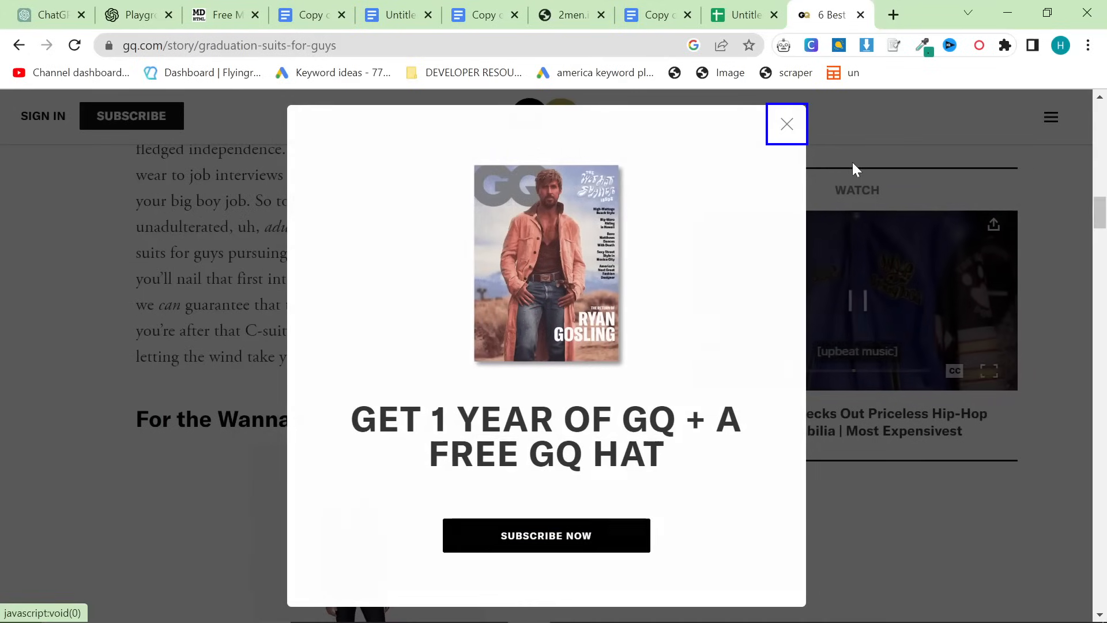
pyautogui.click(796, 140)
pyautogui.scroll(-3, 272, 353)
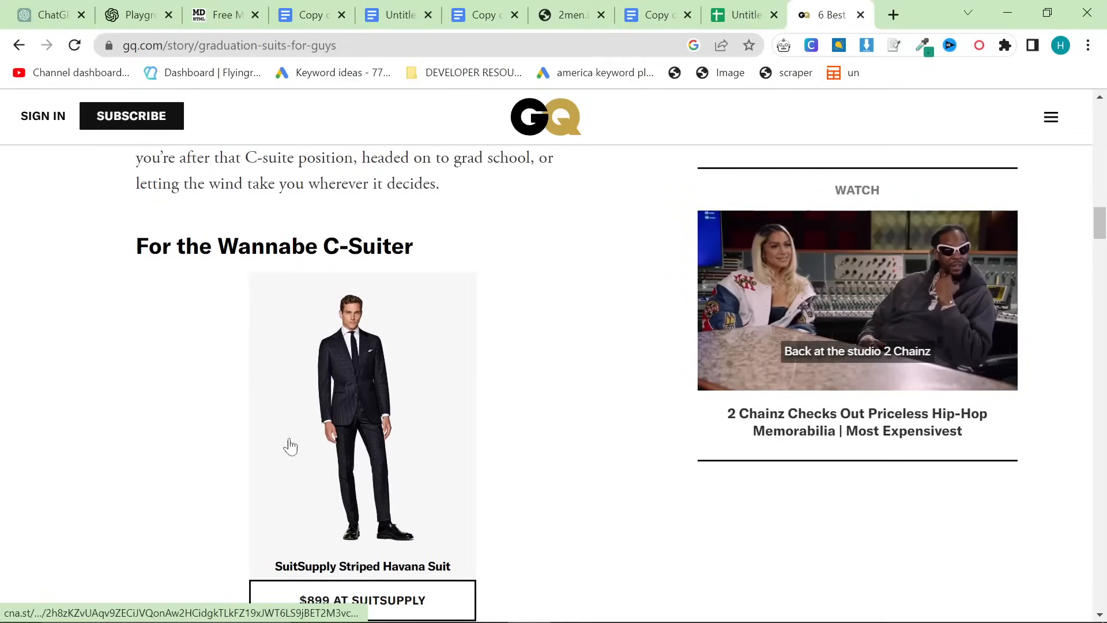
# - Examine how the GQ article places product images and shop links under each heading, from "For the Wannabe C-Suiter" to "For the Trustafarian"
pyautogui.scroll(-4, 255, 312)
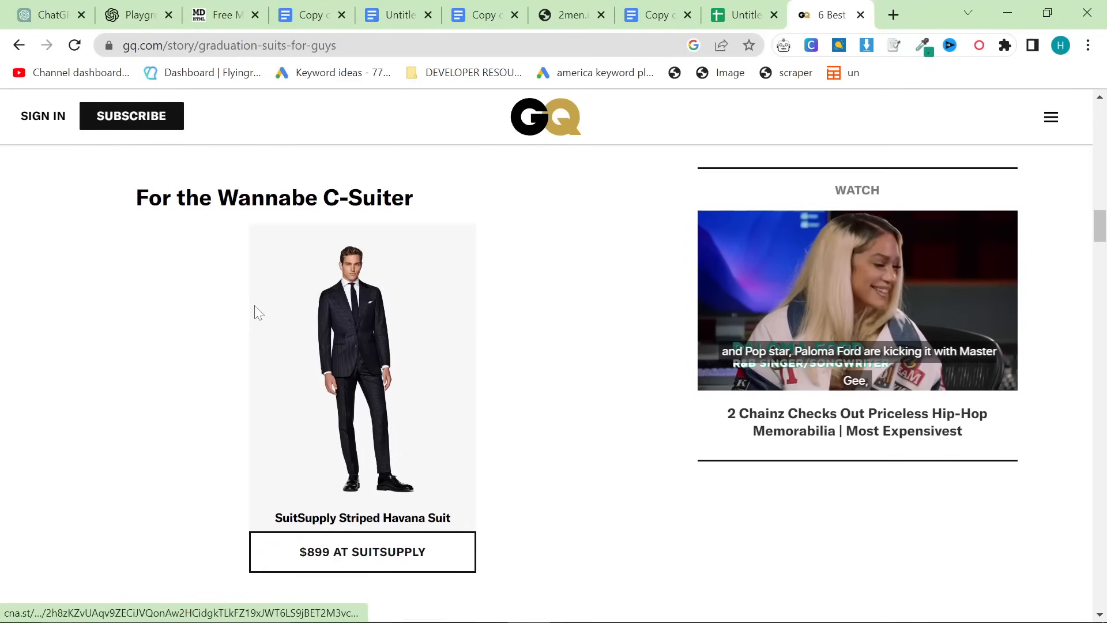
pyautogui.scroll(-9, 358, 316)
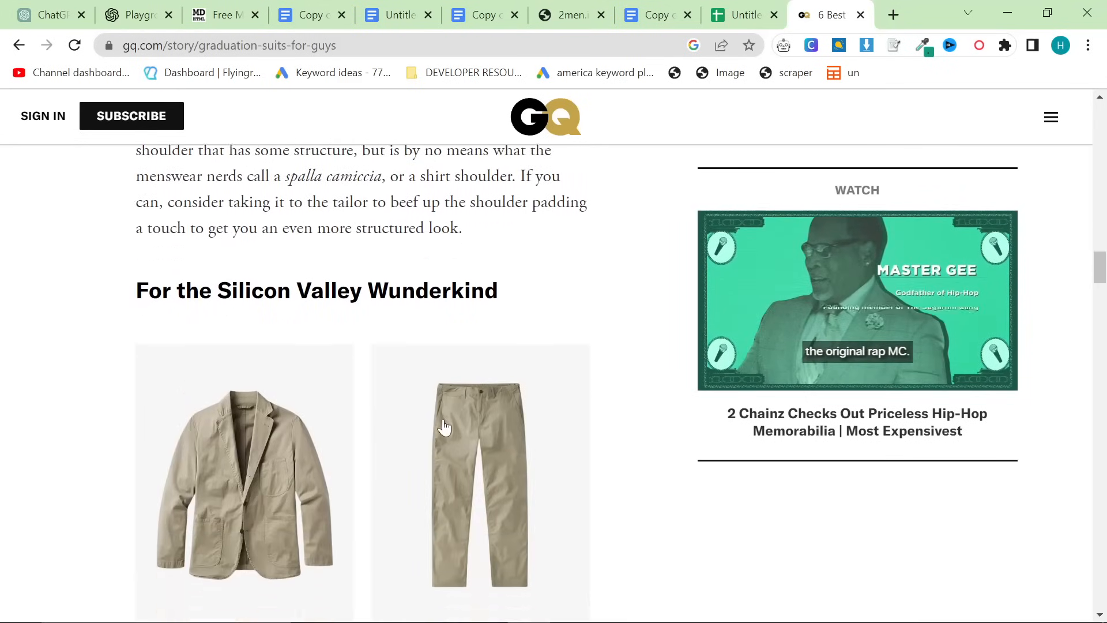
pyautogui.scroll(-7, 403, 432)
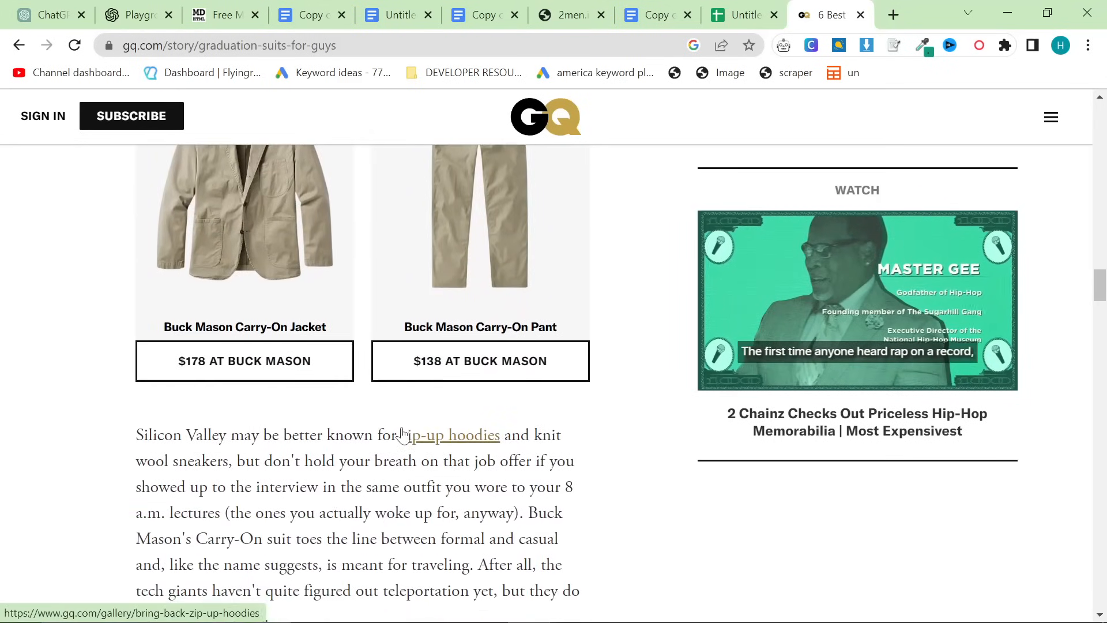
pyautogui.scroll(-9, 475, 456)
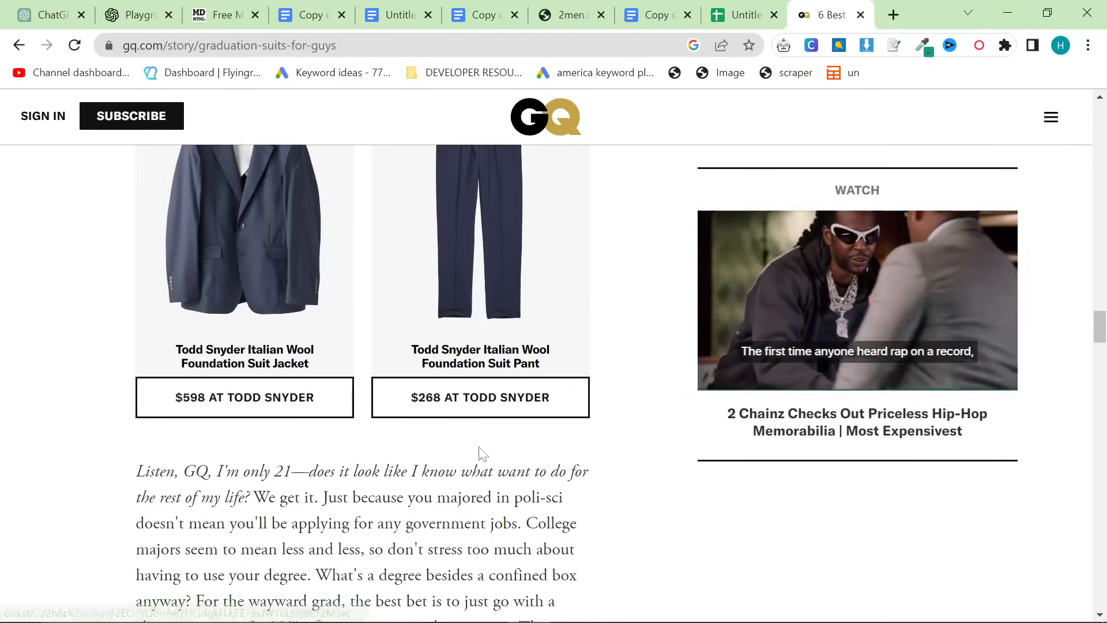
pyautogui.scroll(-3, 476, 440)
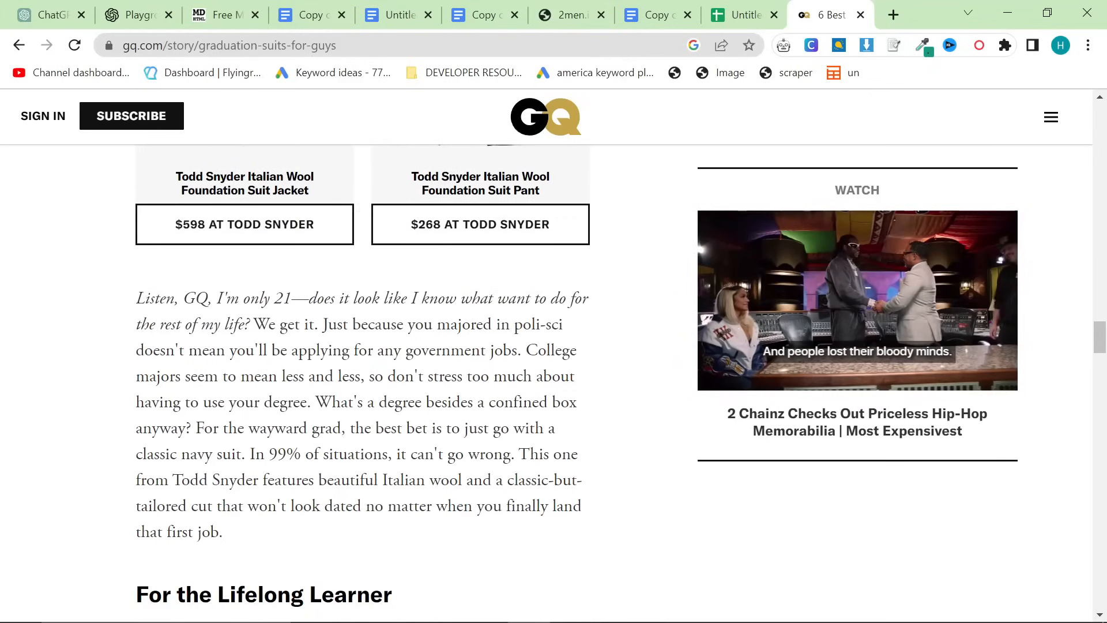
pyautogui.scroll(-6, 339, 407)
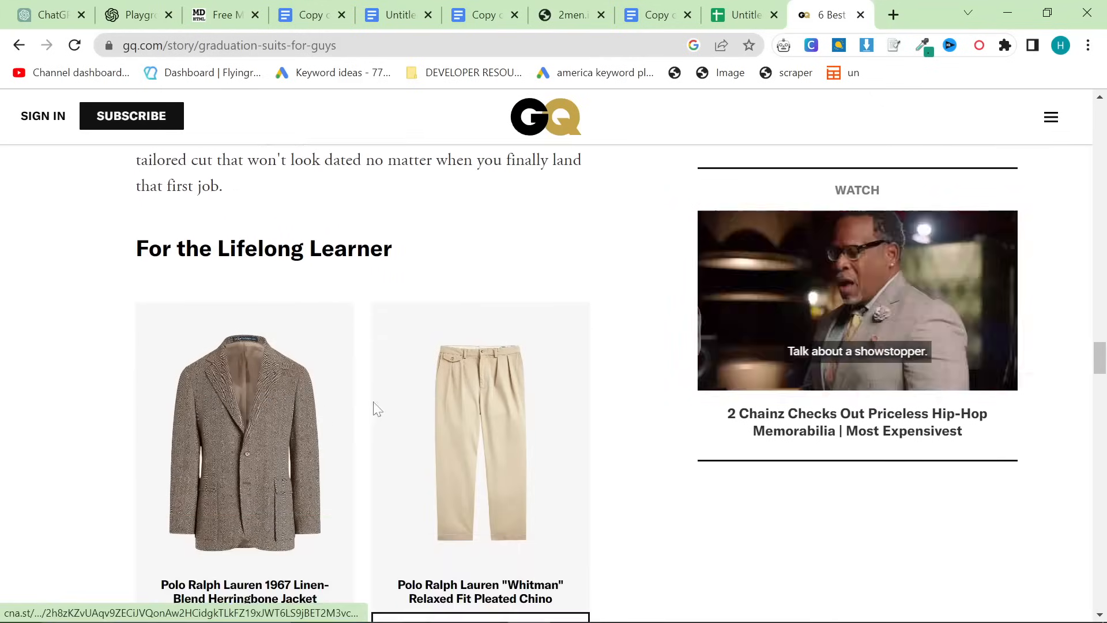
pyautogui.scroll(-3, 109, 404)
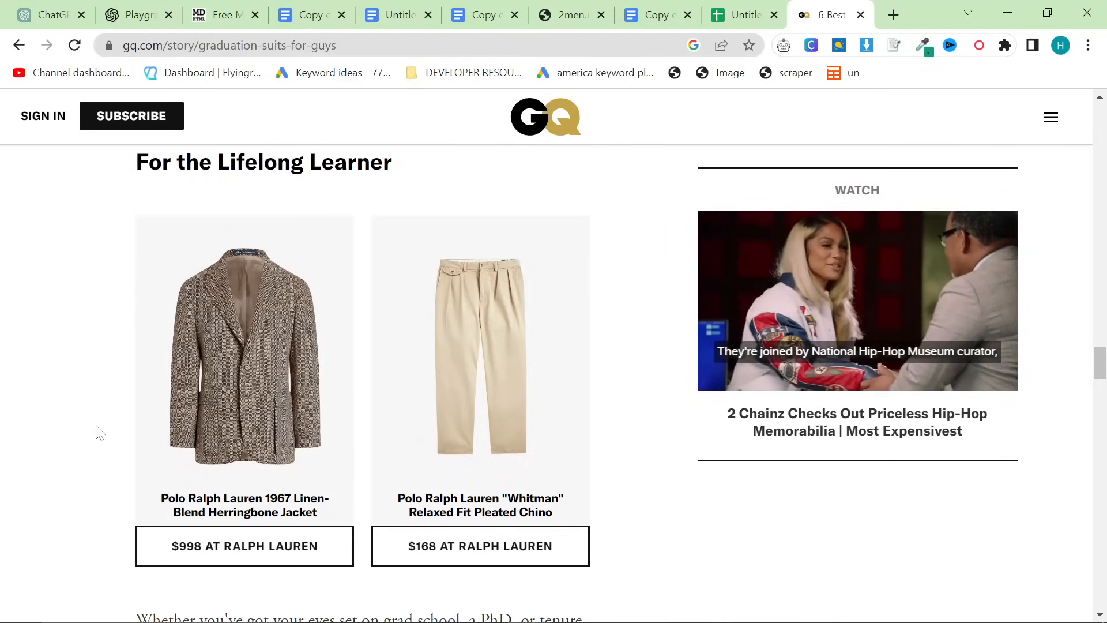
pyautogui.scroll(-1, 95, 432)
pyautogui.scroll(-9, 93, 432)
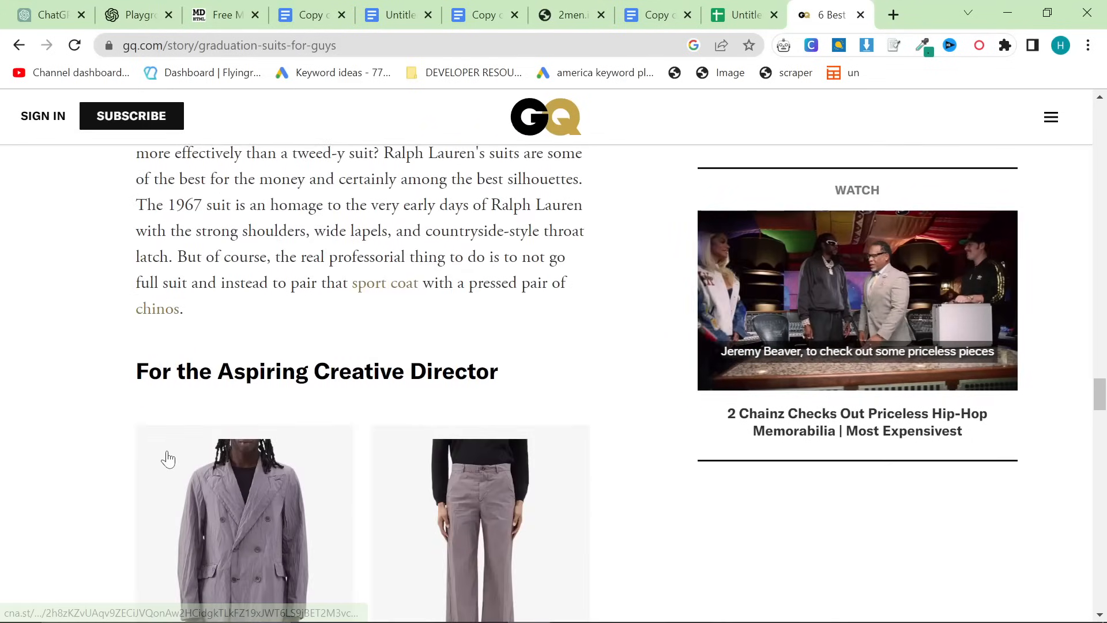
pyautogui.scroll(-4, 169, 457)
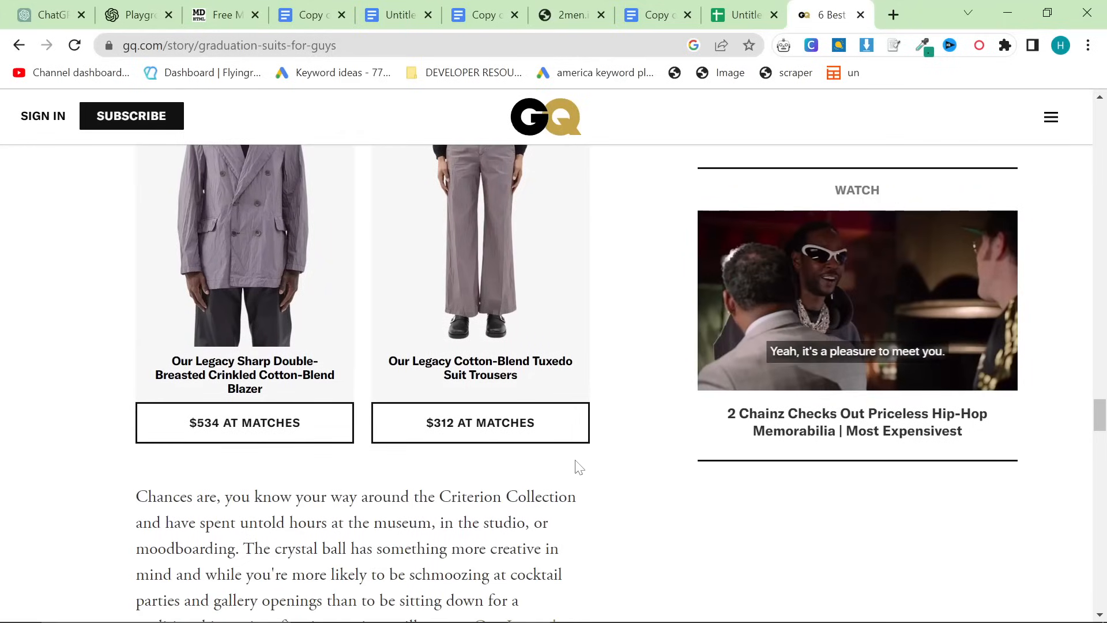
pyautogui.scroll(-10, 581, 472)
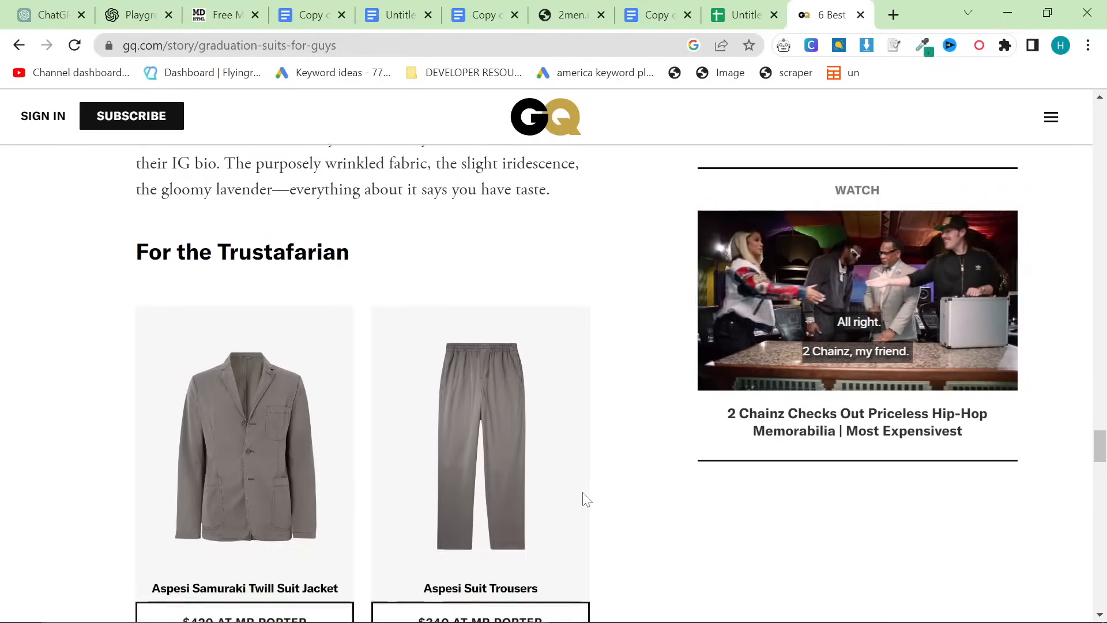
pyautogui.scroll(-4, 583, 499)
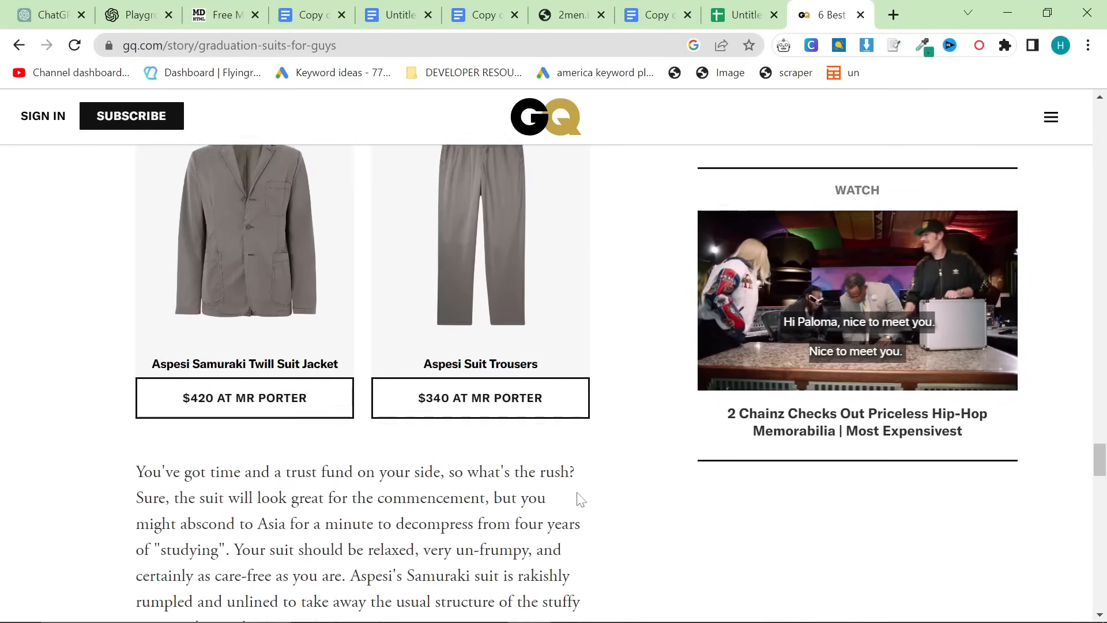
pyautogui.scroll(-2, 574, 505)
# - Look back through the GQ article from the "For the Trustafarian" section to its title
pyautogui.scroll(2, 568, 519)
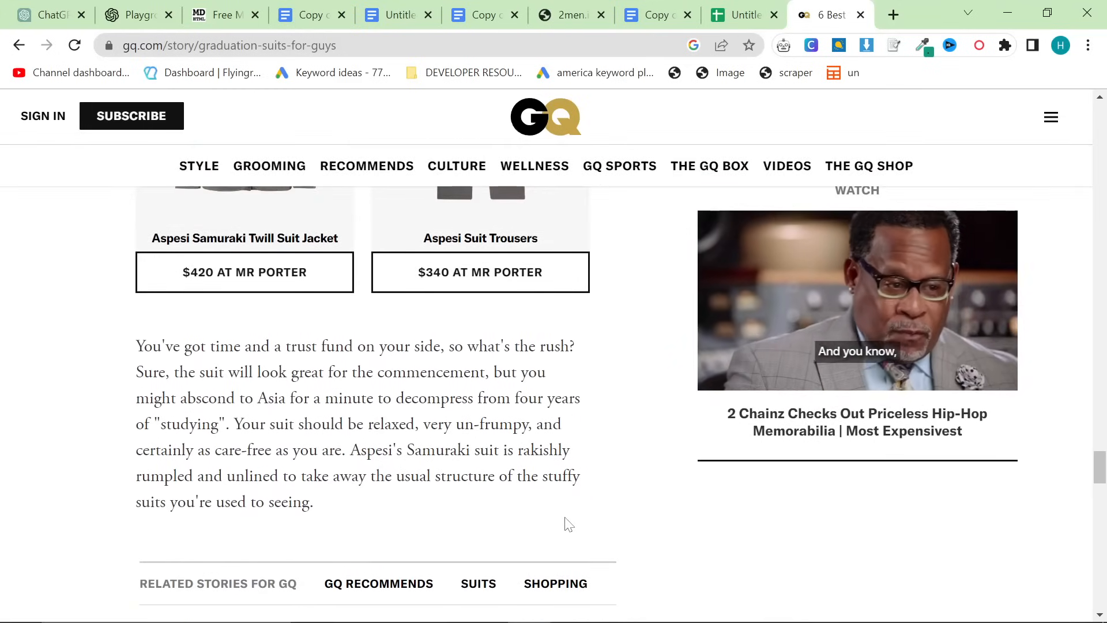
pyautogui.scroll(2, 565, 522)
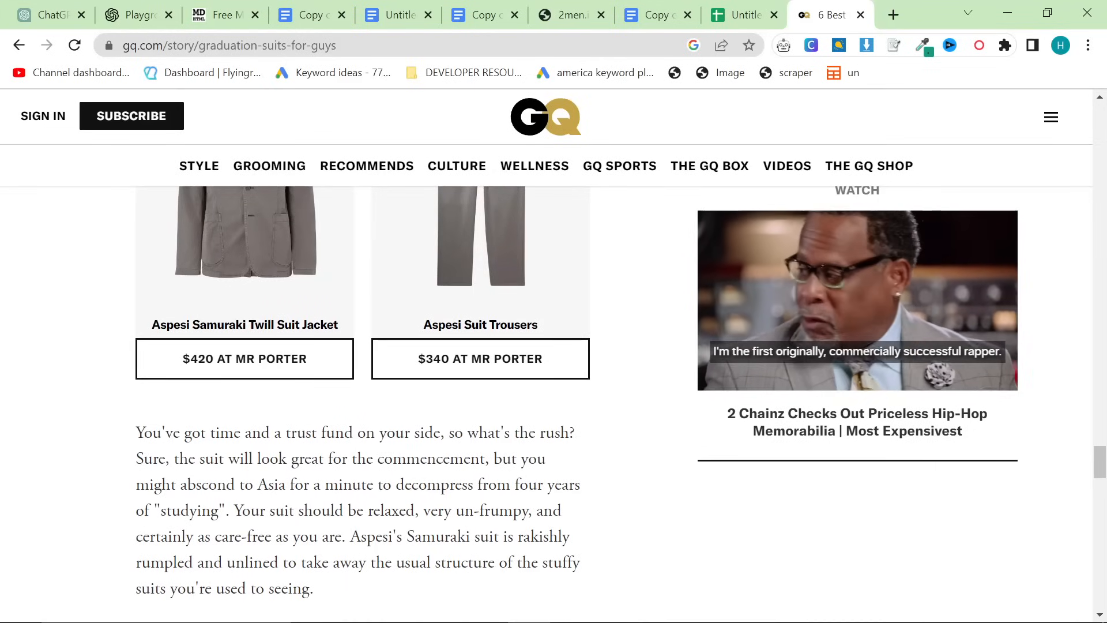
pyautogui.scroll(5, 554, 519)
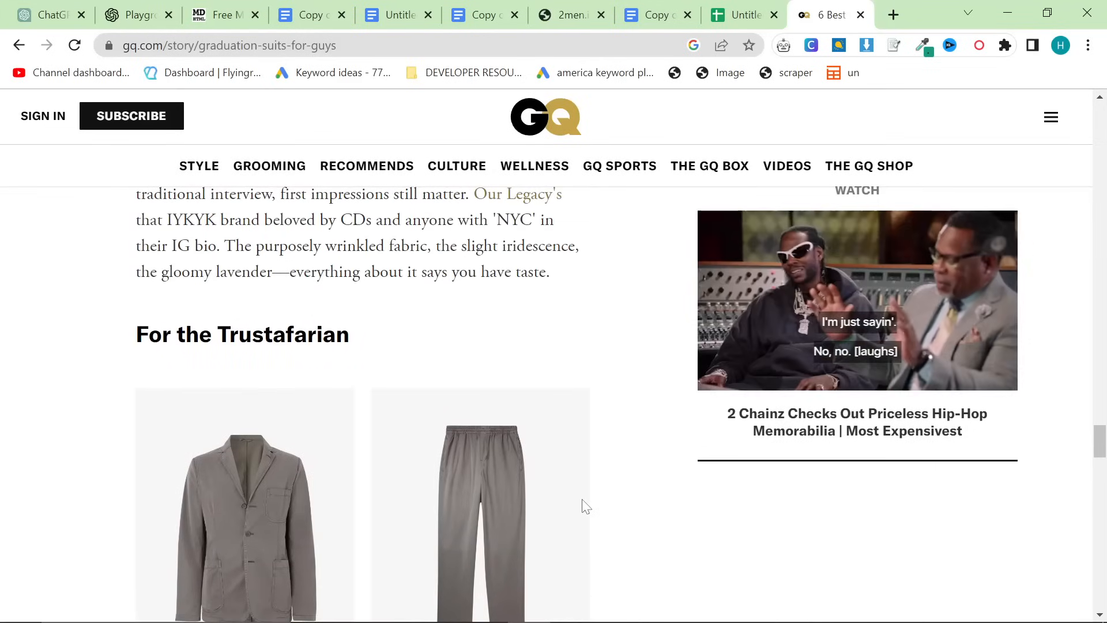
pyautogui.scroll(20, 477, 344)
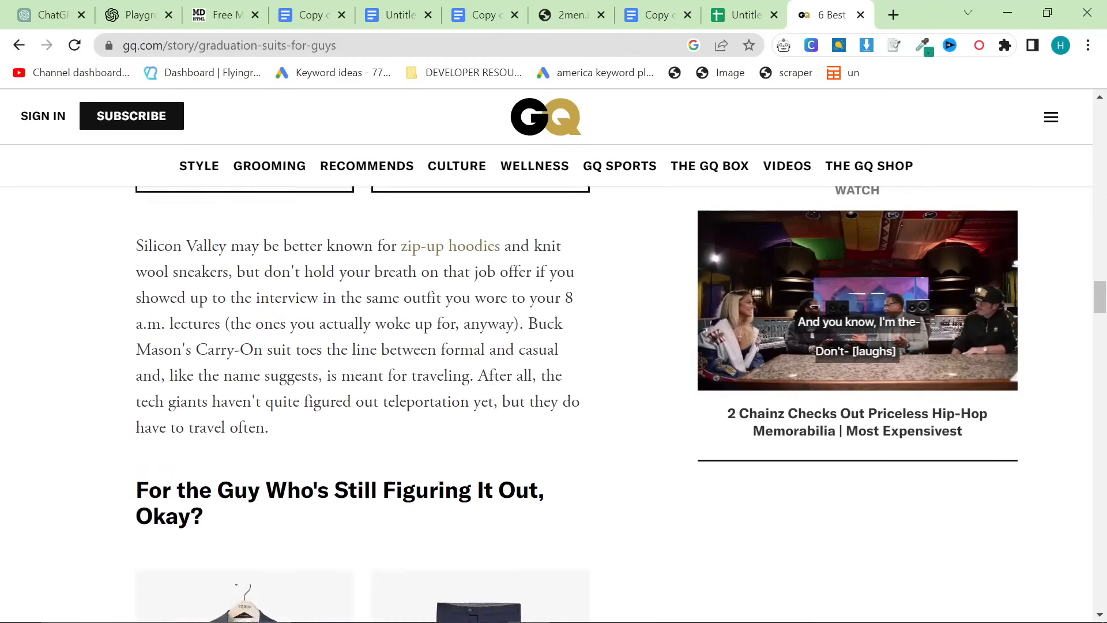
pyautogui.scroll(20, 492, 384)
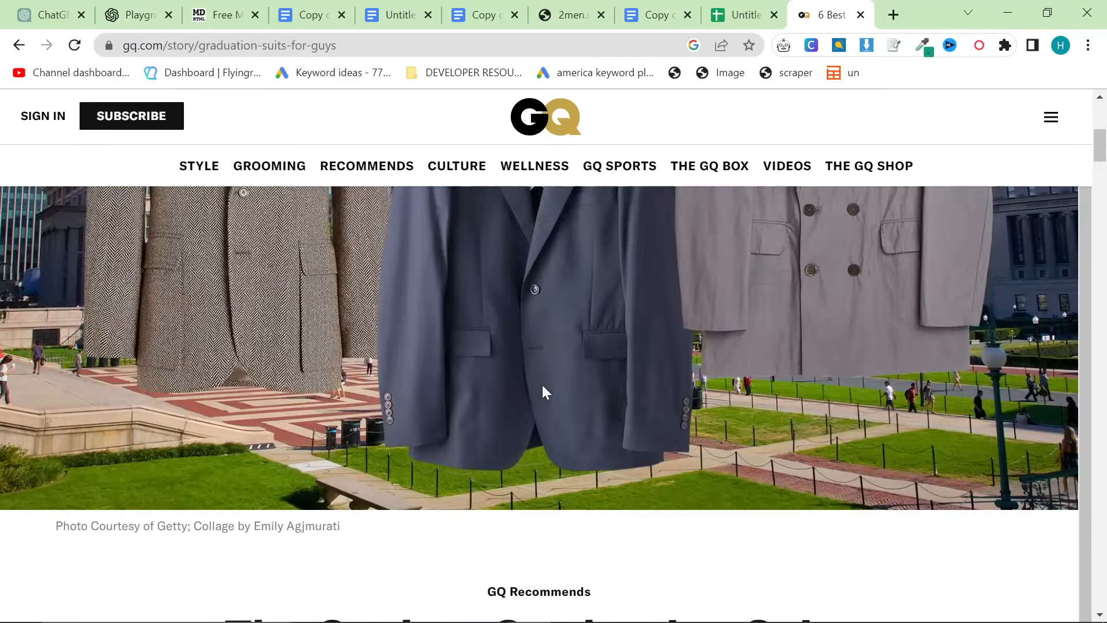
pyautogui.scroll(-1, 562, 437)
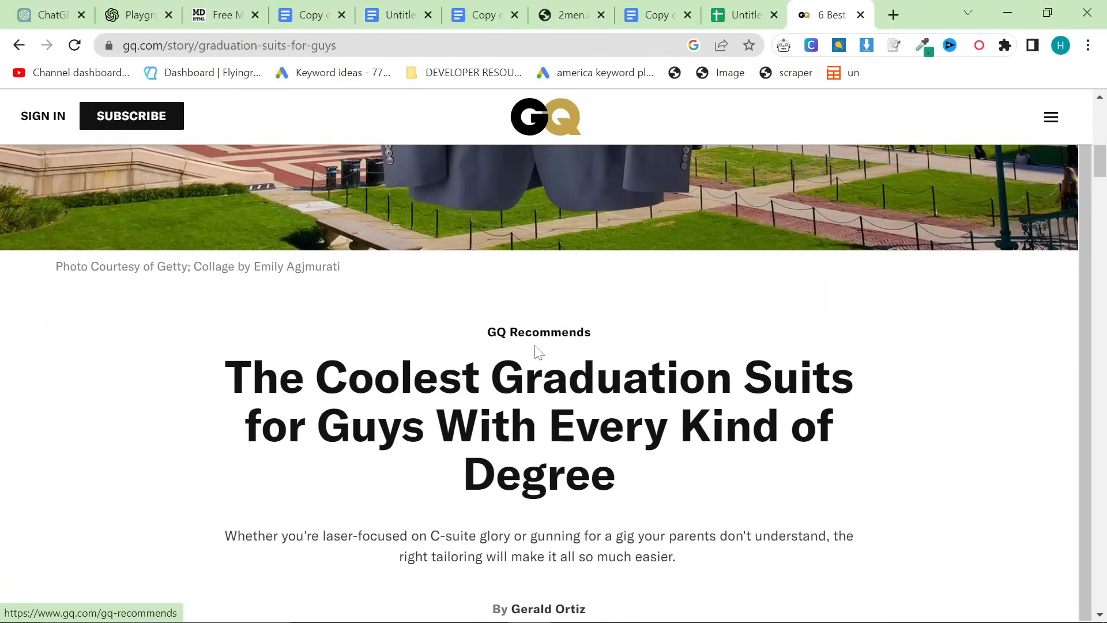
# - Reopen the closed "Introduction to ChatGPT" document and find its "ChatGPT SEO Best Practices" section
pyautogui.hotkey('ctrl', 'shift', 't')
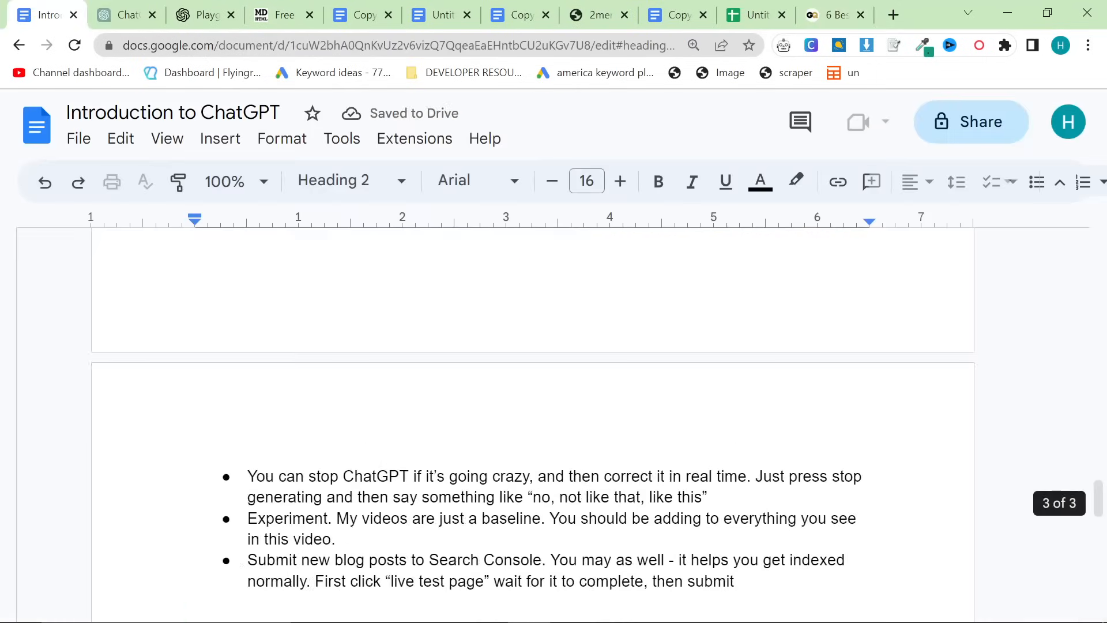
pyautogui.scroll(-20, 534, 421)
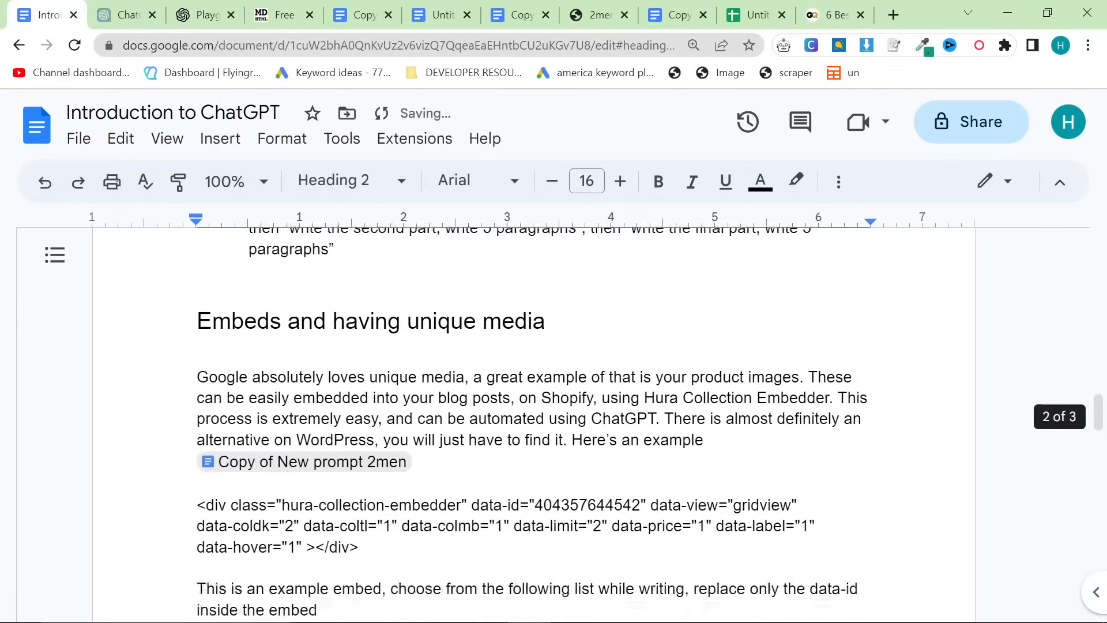
pyautogui.scroll(3, 534, 421)
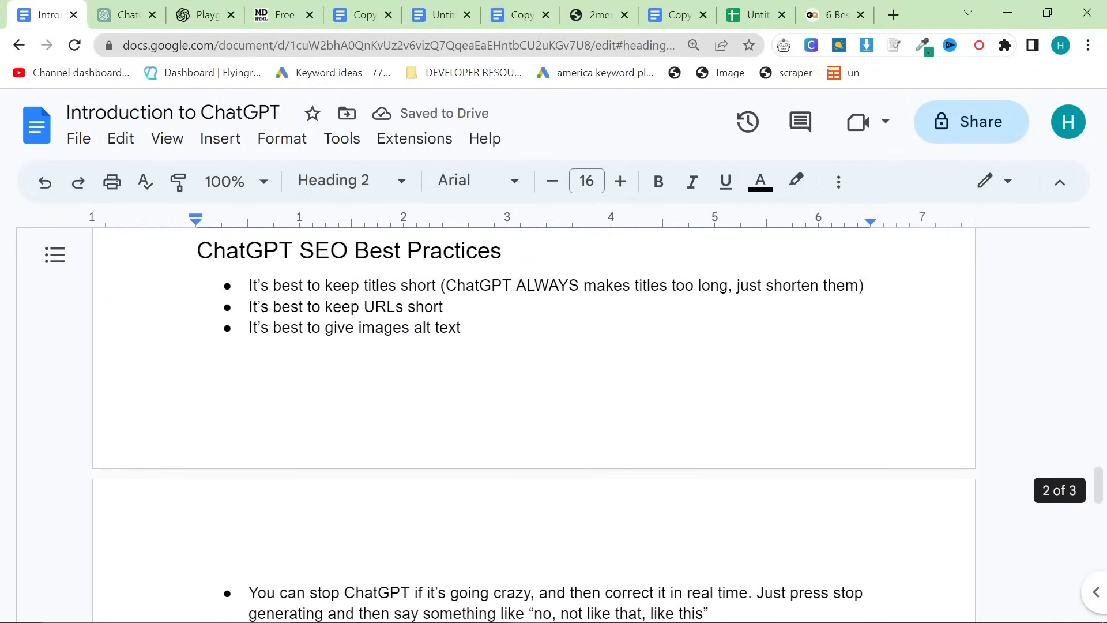
# - Highlight the "ChatGPT SEO Best Practices" heading and the tip on keeping titles short while reviewing them
pyautogui.moveTo(197, 250); pyautogui.dragTo(355, 250)
pyautogui.click(502, 250)
pyautogui.moveTo(249, 285); pyautogui.dragTo(440, 285)
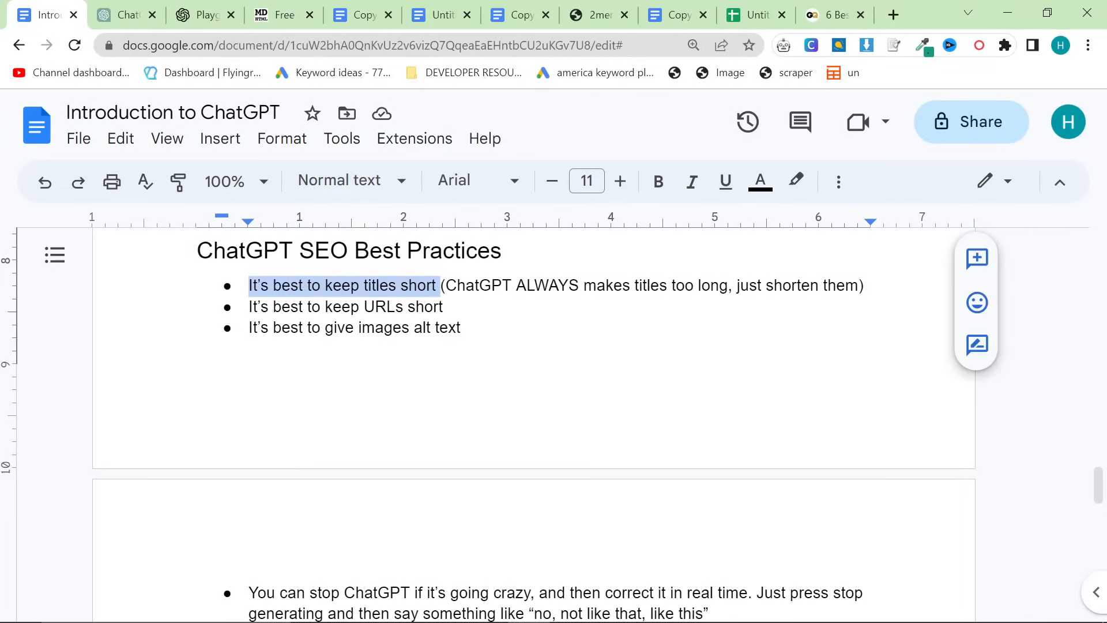
pyautogui.click(584, 285)
pyautogui.moveTo(584, 285); pyautogui.dragTo(858, 285)
pyautogui.click(730, 285)
pyautogui.moveTo(621, 285); pyautogui.dragTo(505, 250)
pyautogui.click(791, 285)
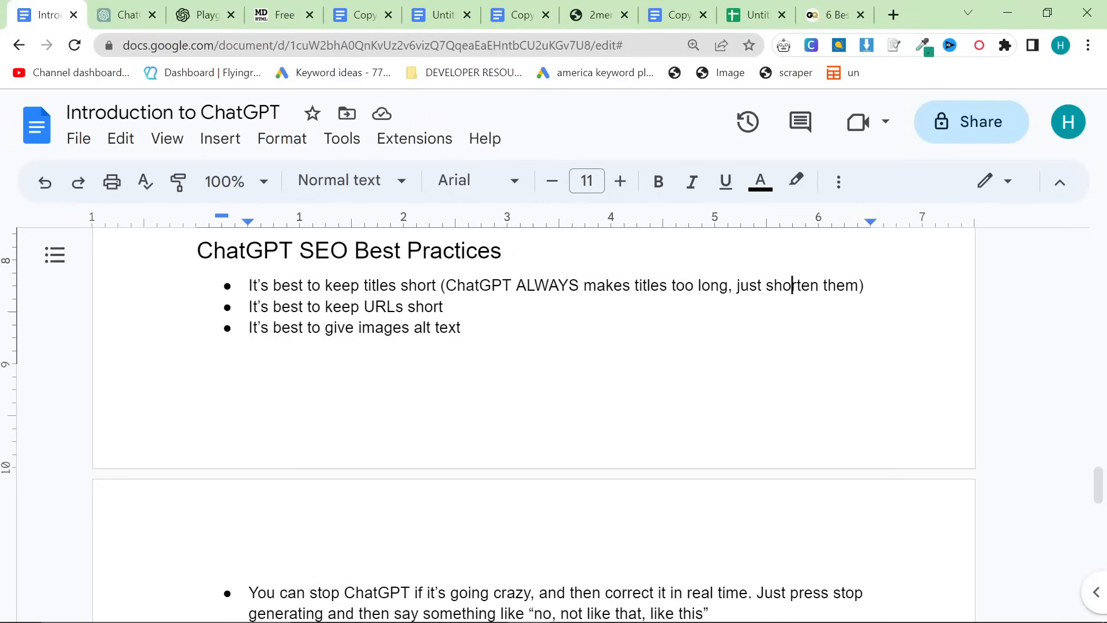
# - Highlight the tip about giving images alt text while reviewing it, then clear the selection
pyautogui.scroll(-2, 533, 404)
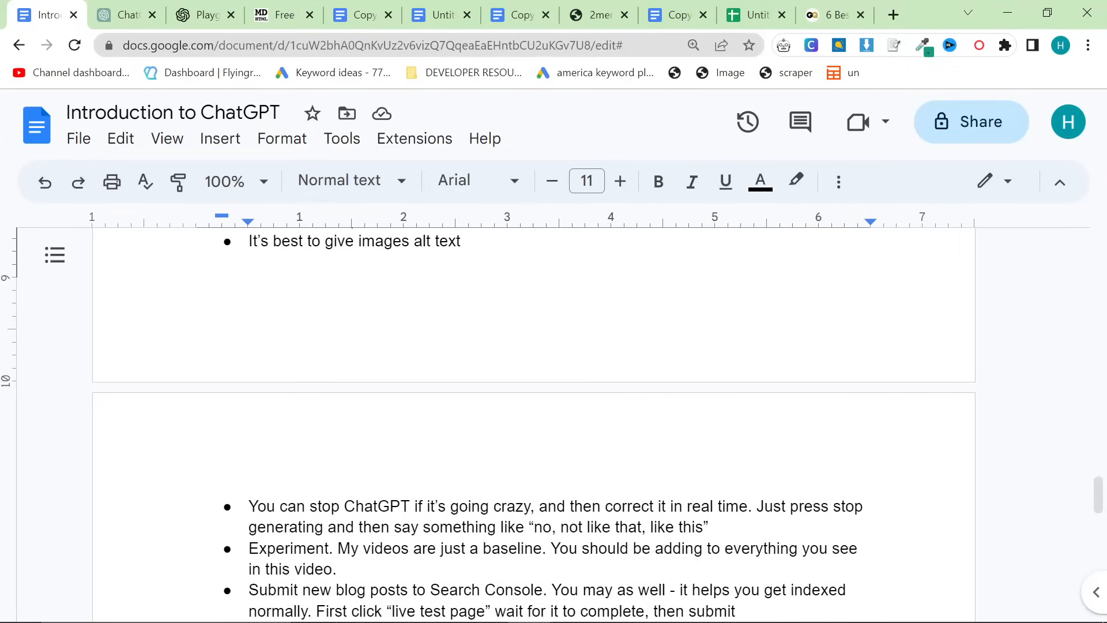
pyautogui.scroll(2, 534, 403)
pyautogui.moveTo(461, 328); pyautogui.dragTo(250, 327)
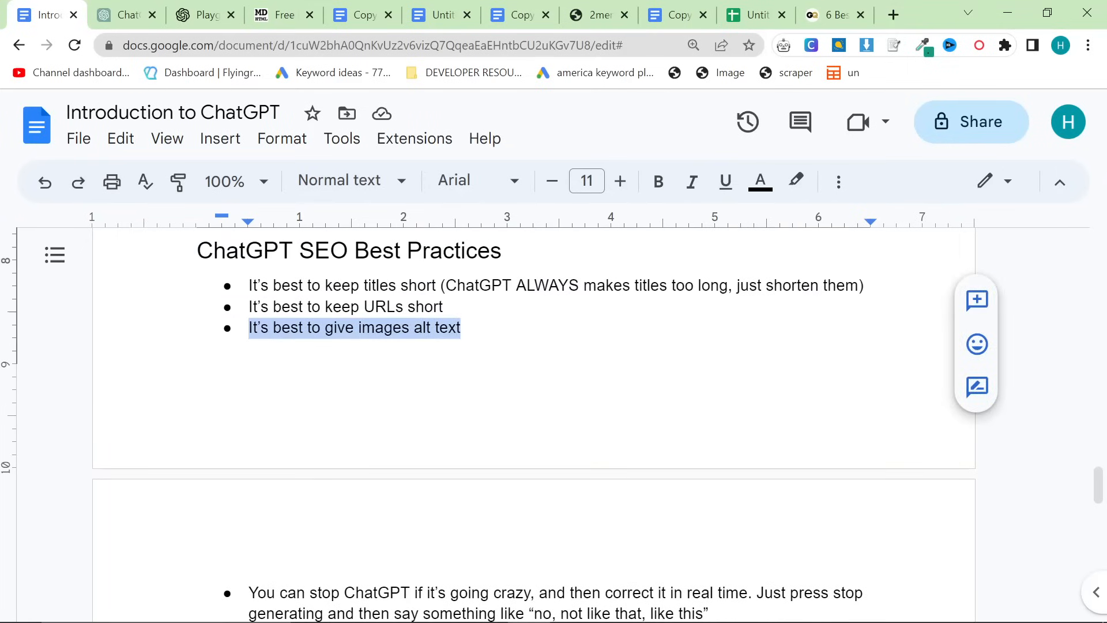
pyautogui.click(462, 327)
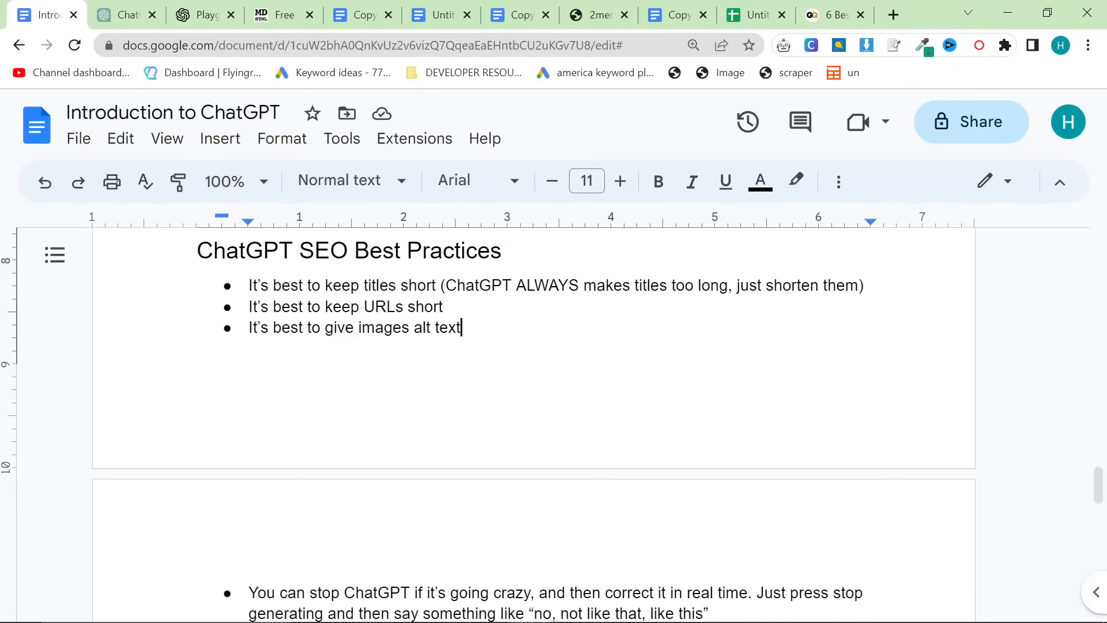
# - Review the closing tips on stopping ChatGPT, experimenting and Search Console, highlighting the "live test page" submission instructions
pyautogui.scroll(-3, 533, 425)
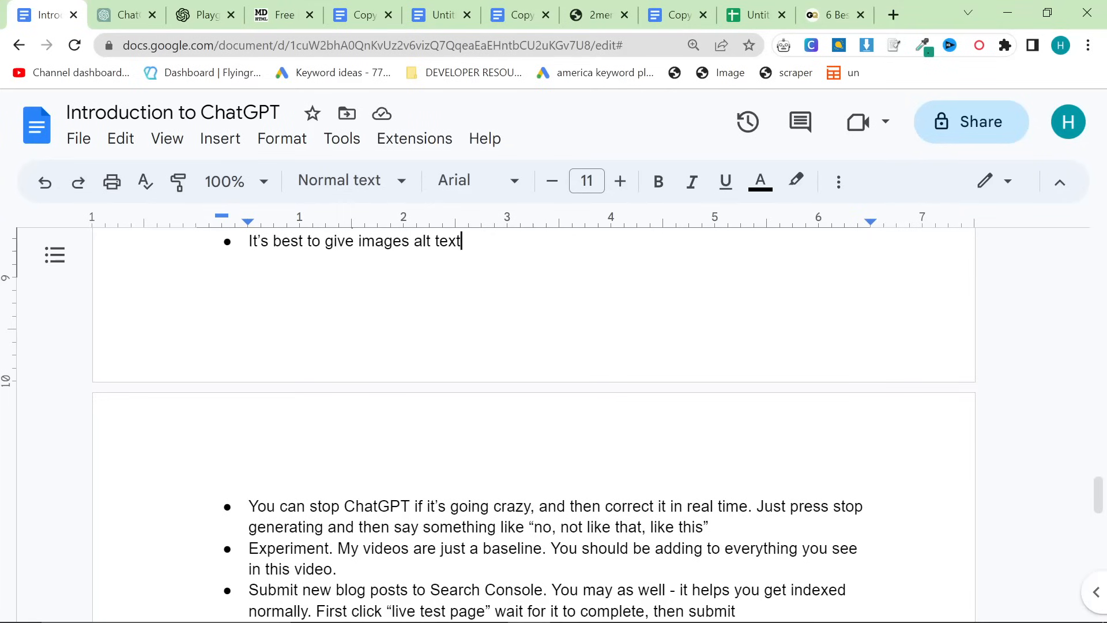
pyautogui.scroll(-3, 534, 403)
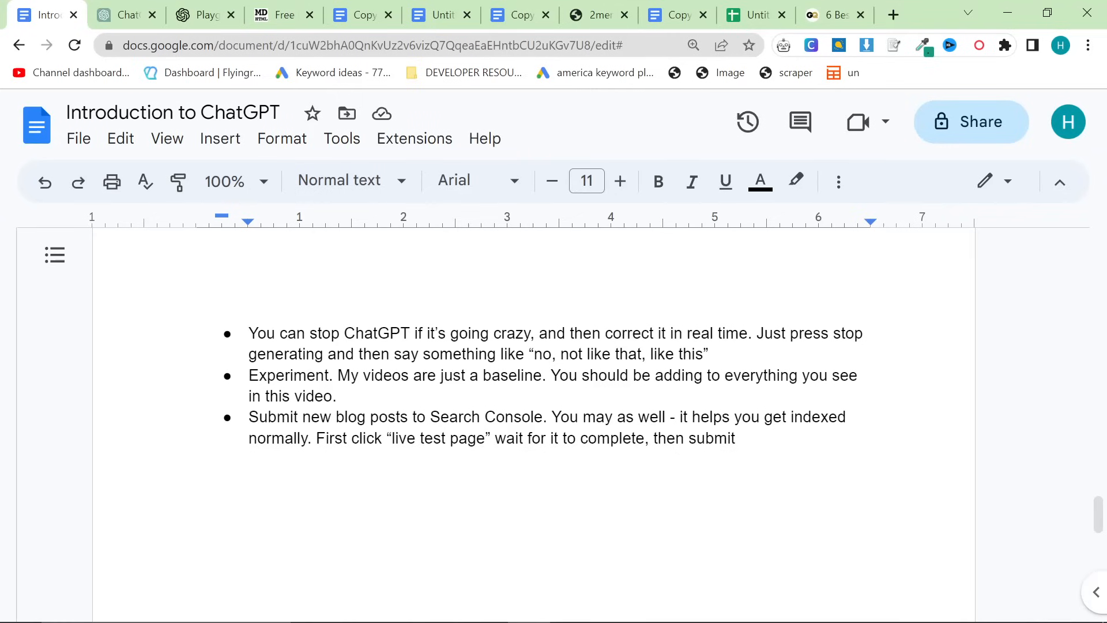
pyautogui.moveTo(701, 417); pyautogui.dragTo(198, 458)
pyautogui.click(198, 459)
pyautogui.keyDown('shift'); pyautogui.click(313, 439); pyautogui.keyUp('shift')
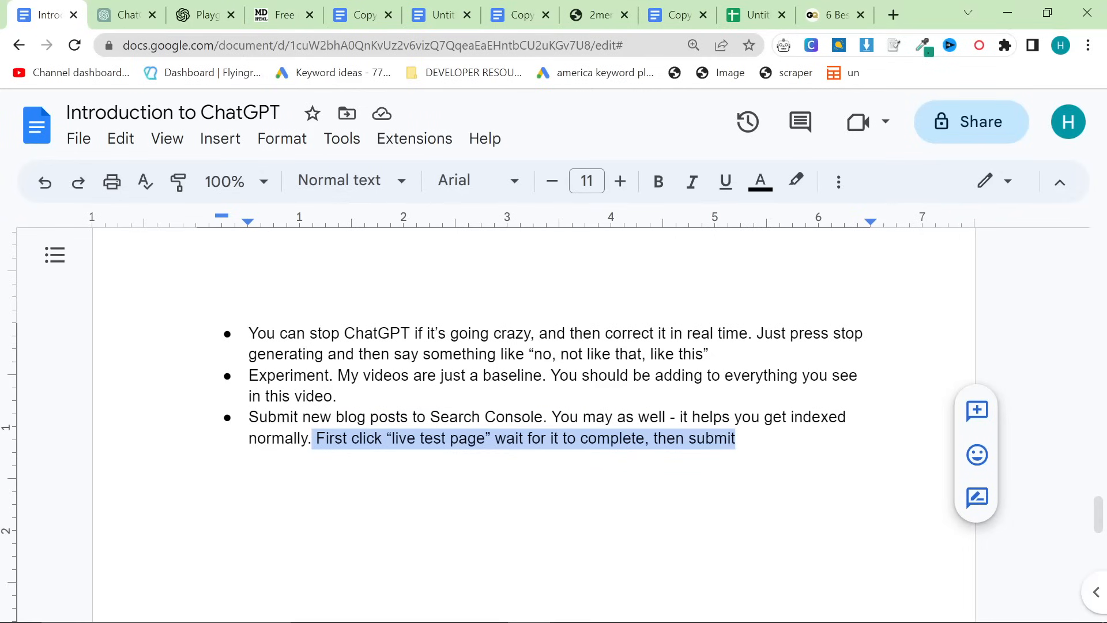
pyautogui.click(197, 479)
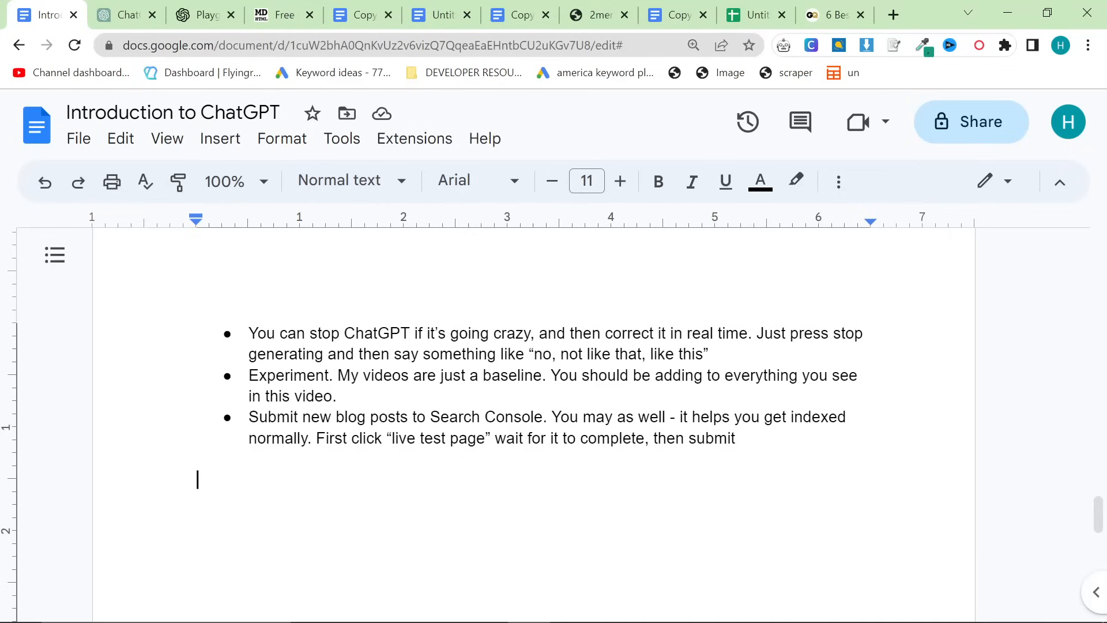
pyautogui.scroll(3, 534, 403)
pyautogui.scroll(-4, 534, 404)
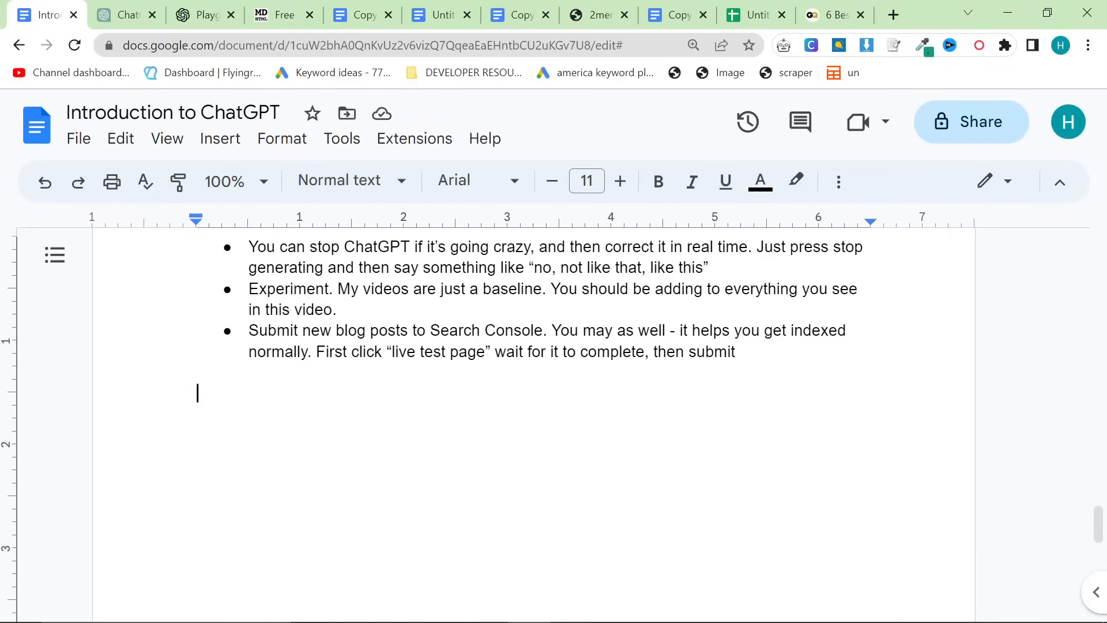